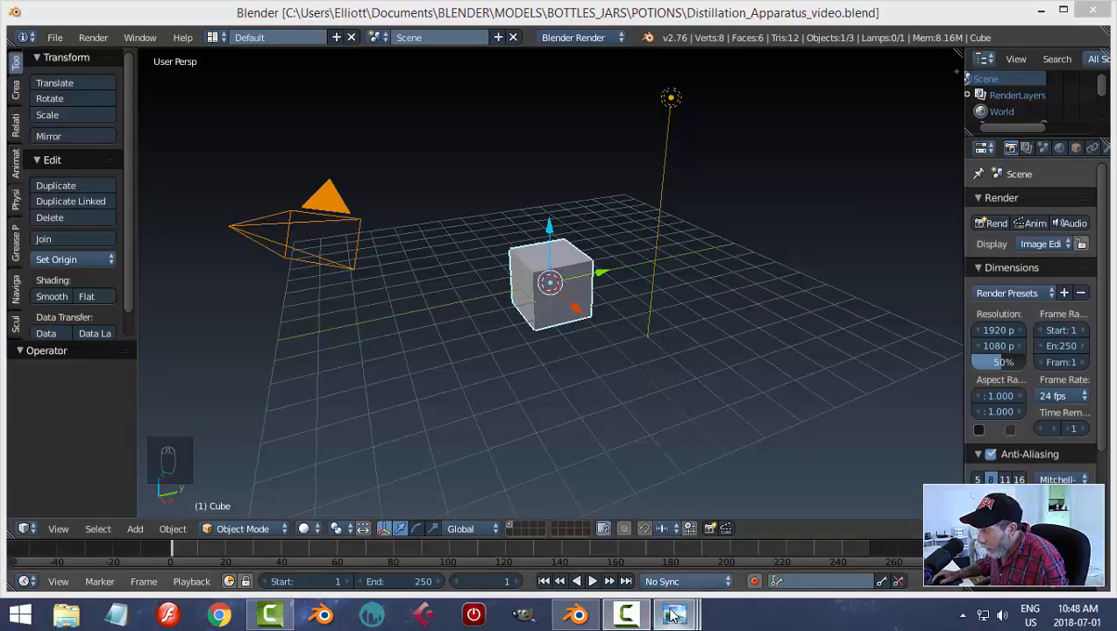
Examine the distillation apparatus and glass condenser reference photos in Windows Photo Viewer, comparing their parts and shapes
mouse_move(655, 607)
left_click(517, 539)
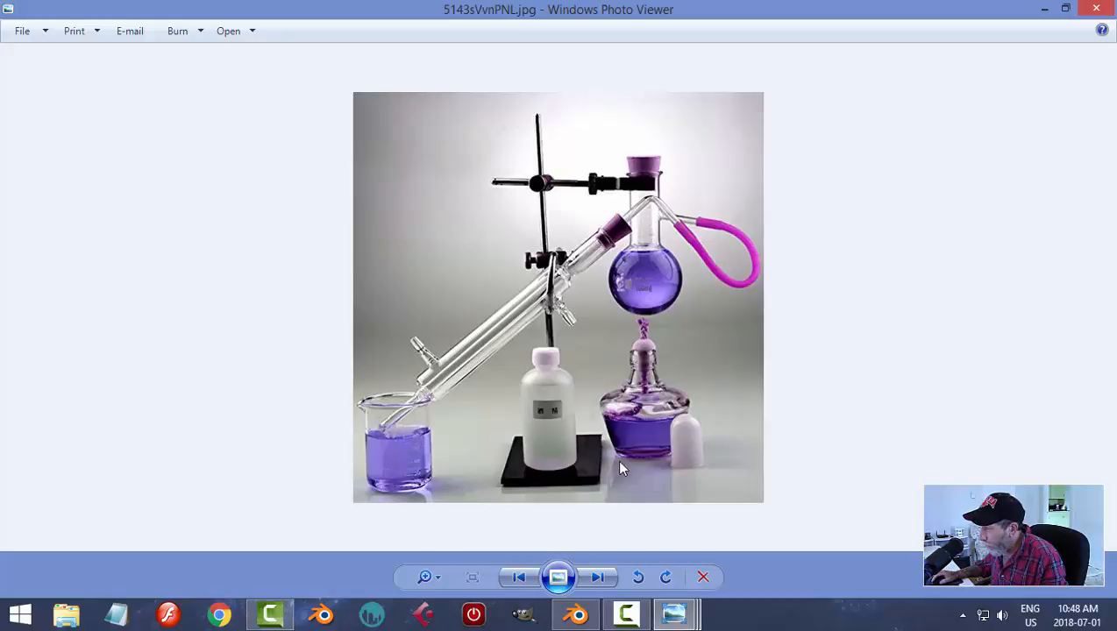
mouse_move(671, 616)
left_click(670, 549)
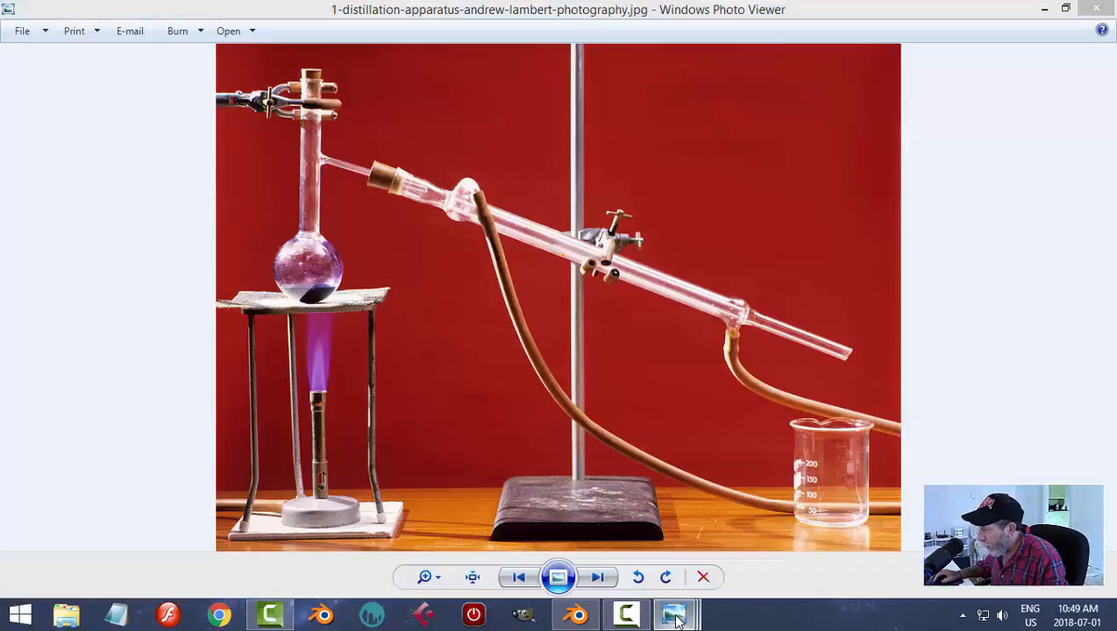
mouse_move(717, 602)
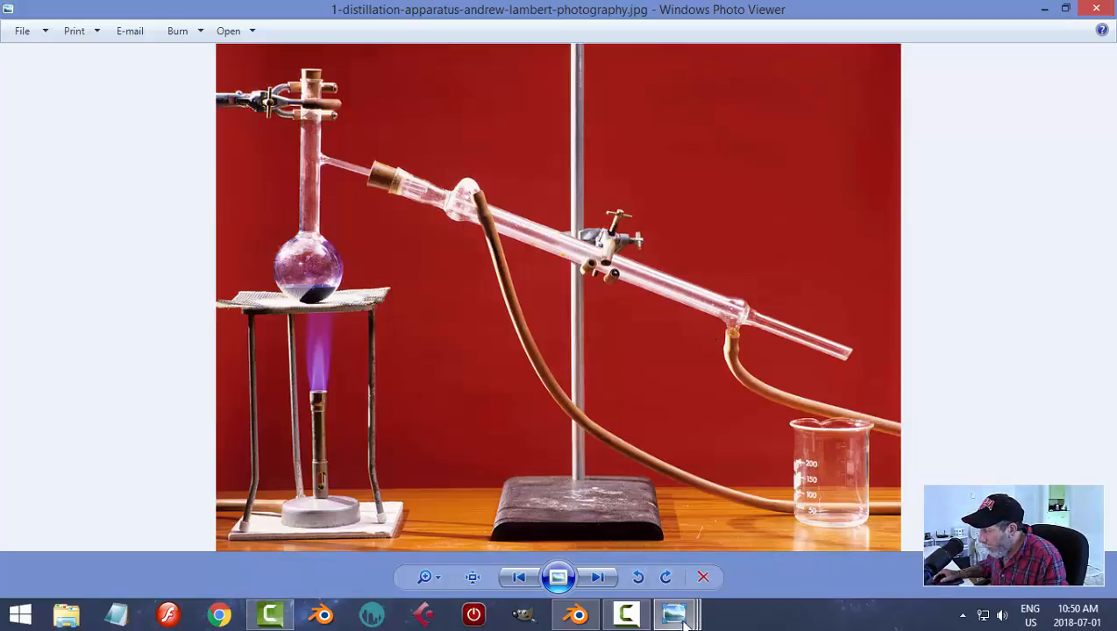
mouse_move(674, 614)
left_click(507, 548)
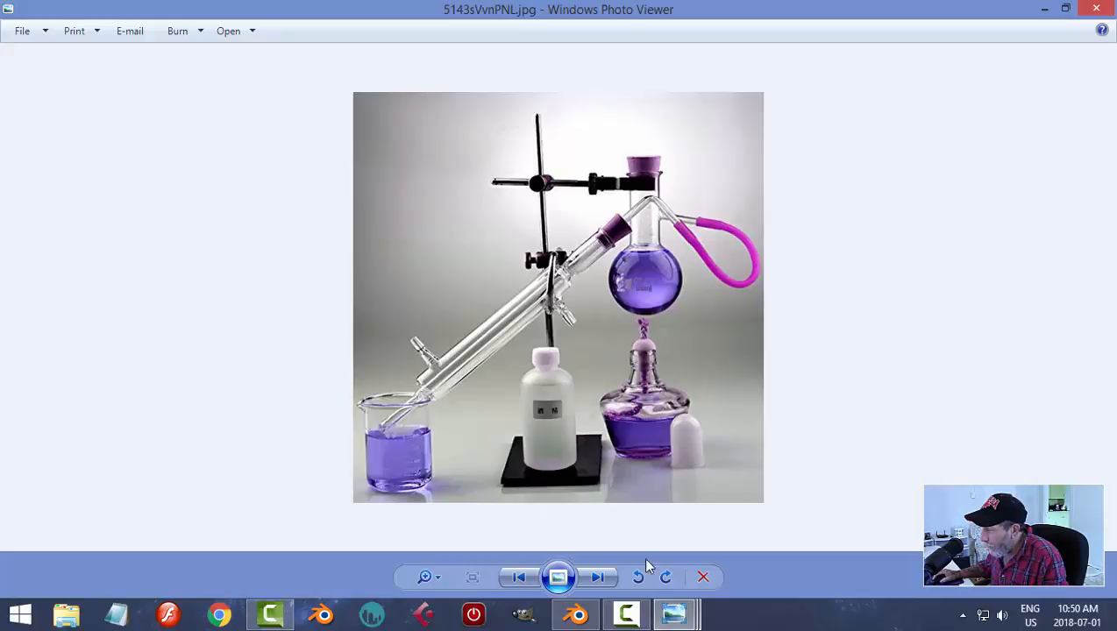
mouse_move(674, 614)
left_click(839, 543)
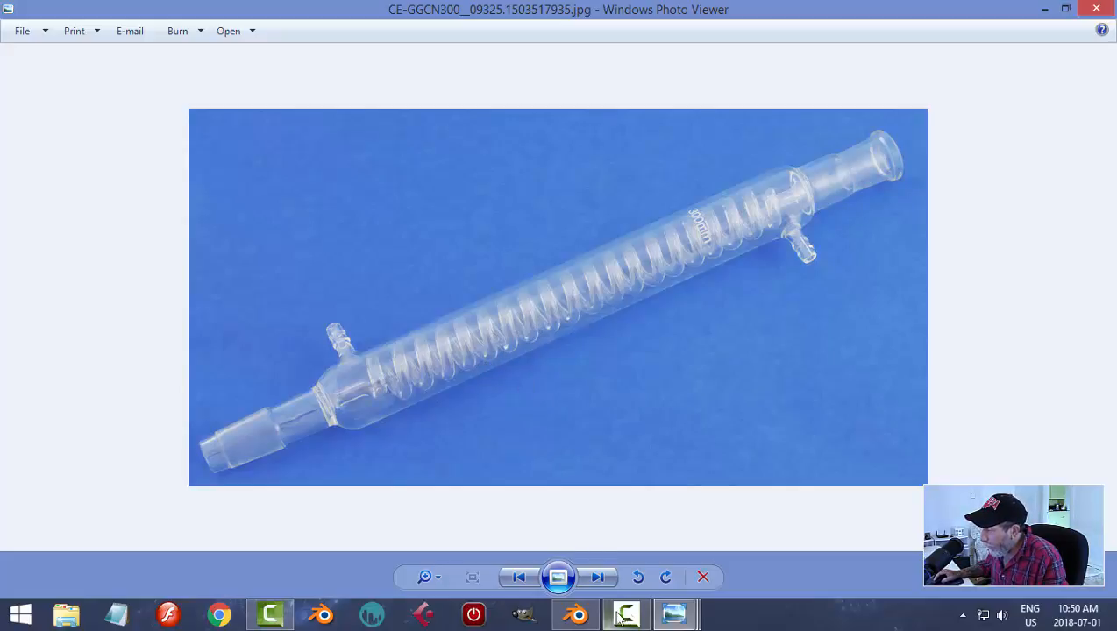
mouse_move(673, 614)
left_click(546, 557)
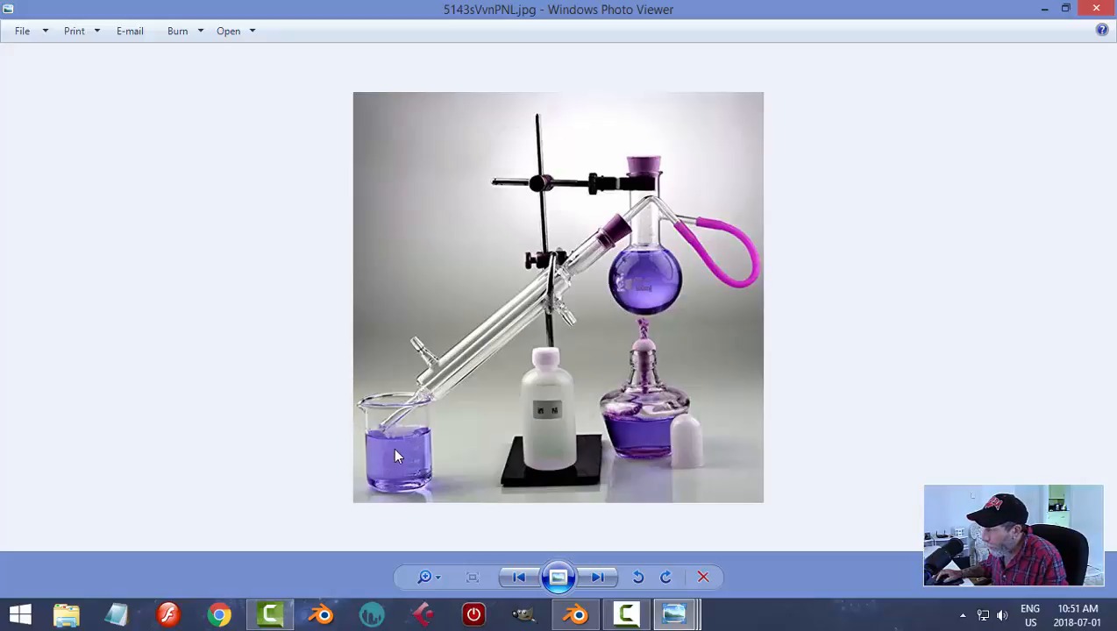
Switch to Blender and delete the default cube, camera and lamp from the scene
left_click(576, 614)
key("a")
key("a")
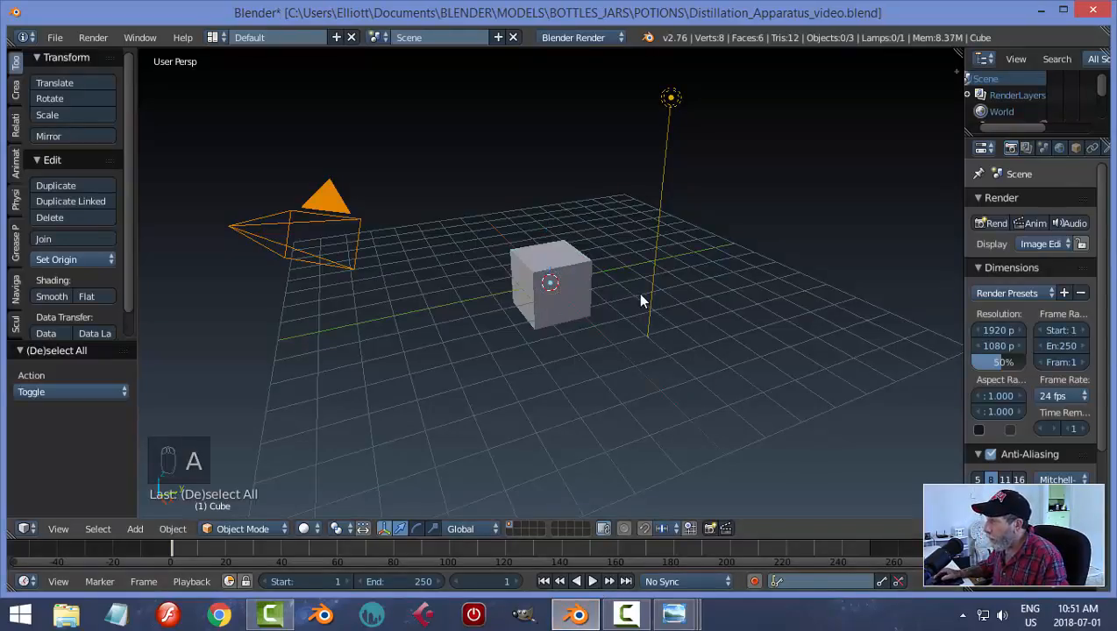
key("x")
left_click(729, 276)
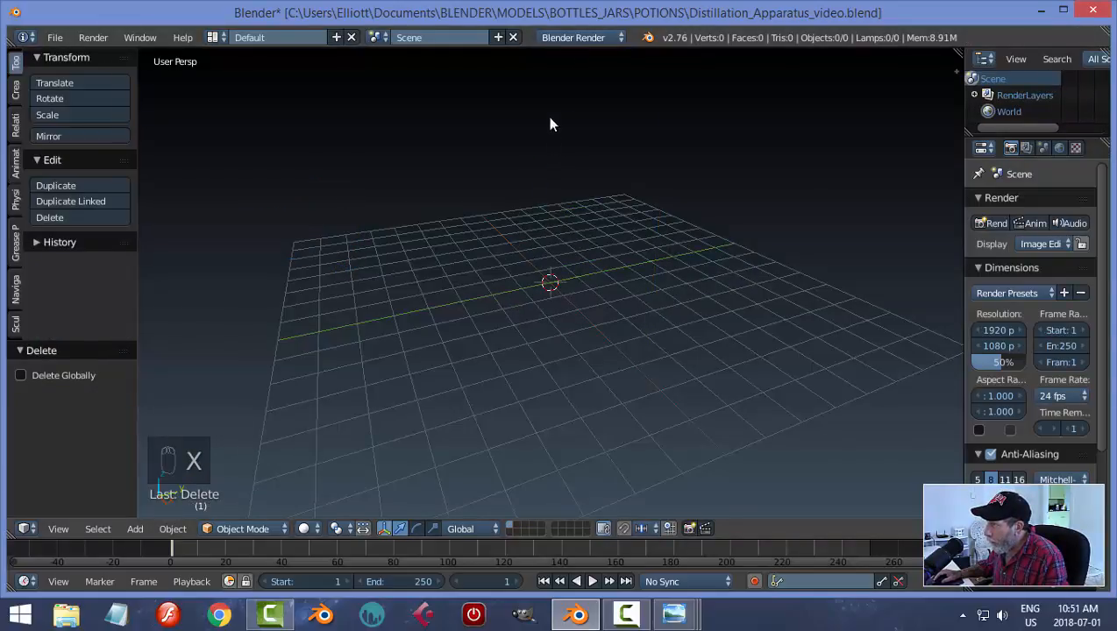
Set the render engine to Cycles Render and its device to GPU Compute
left_click(570, 40)
left_click(570, 94)
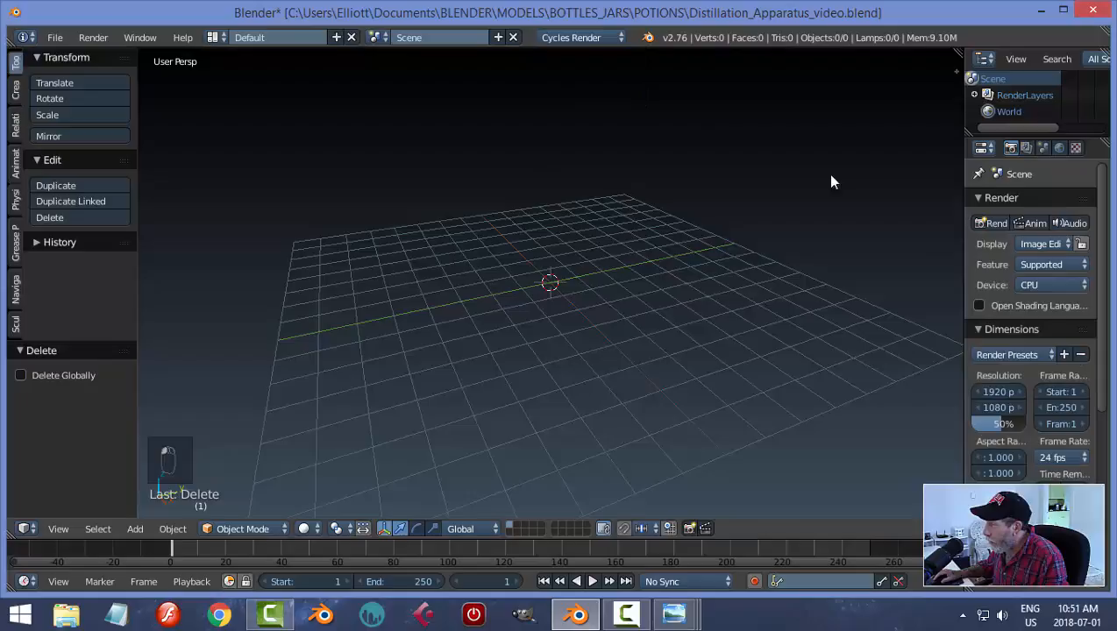
left_click(1052, 285)
left_click(1021, 249)
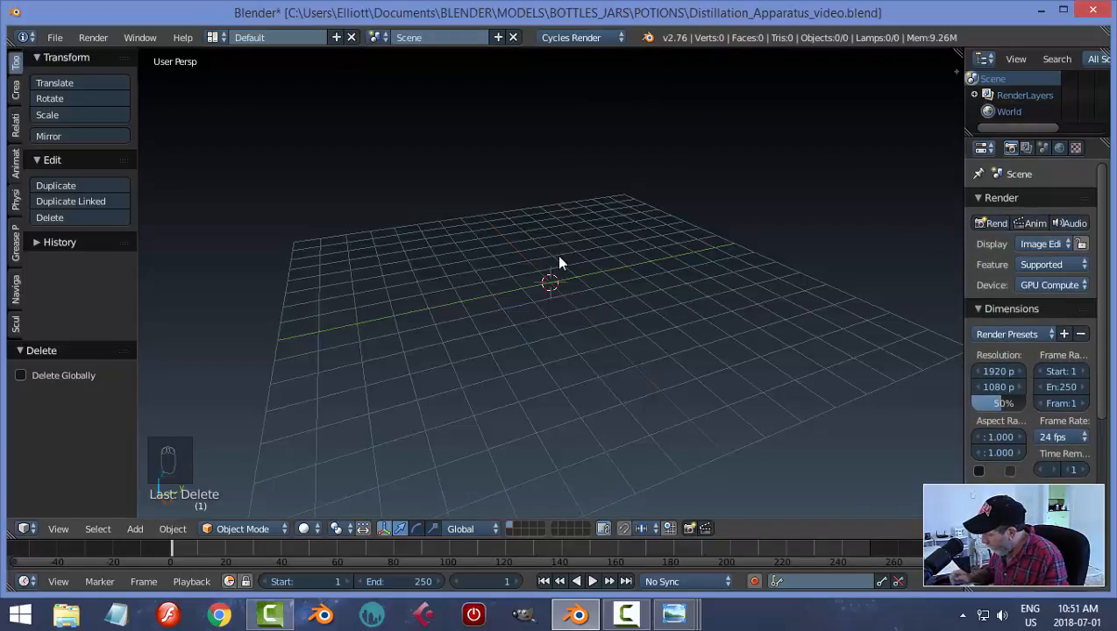
Add a mesh cylinder with 18 vertices at the origin in the front orthographic view
key("KP_1")
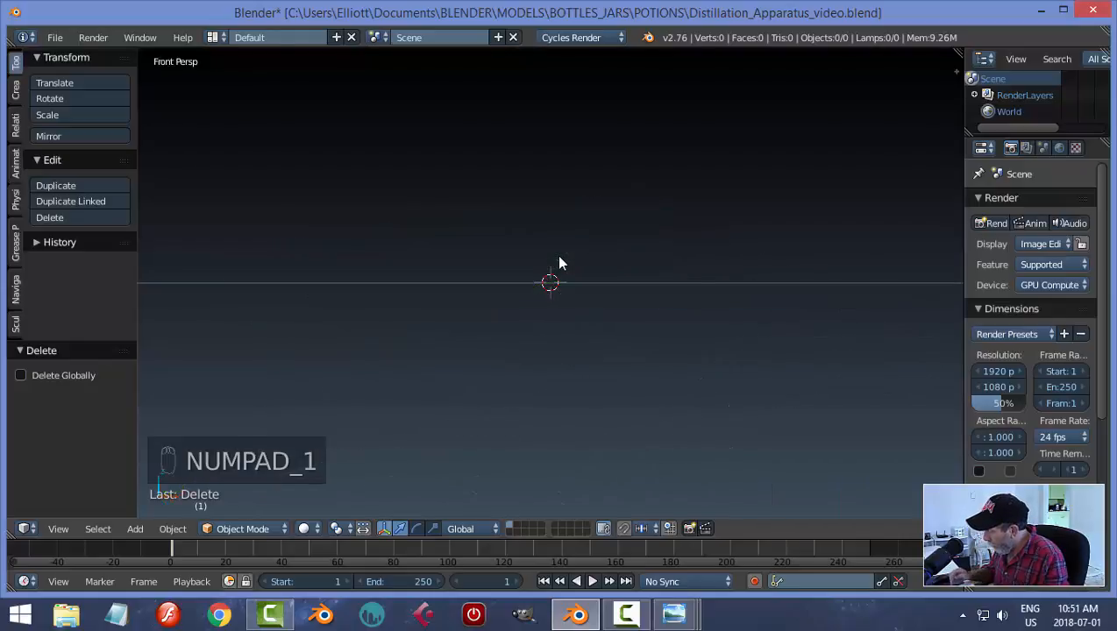
key("KP_5")
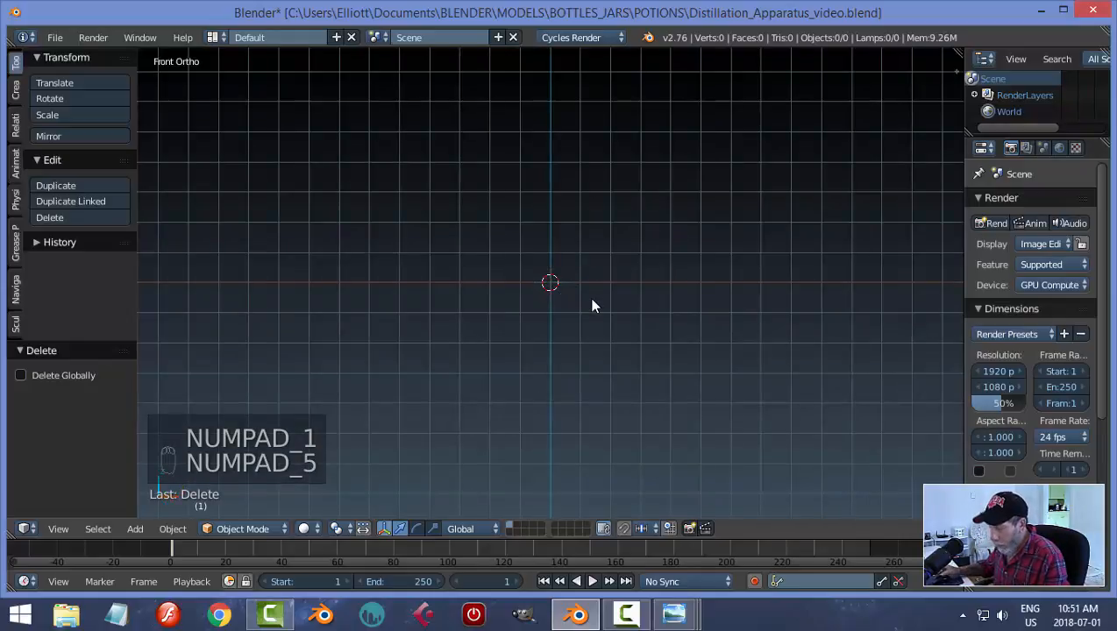
key("shift+a")
mouse_move(588, 330)
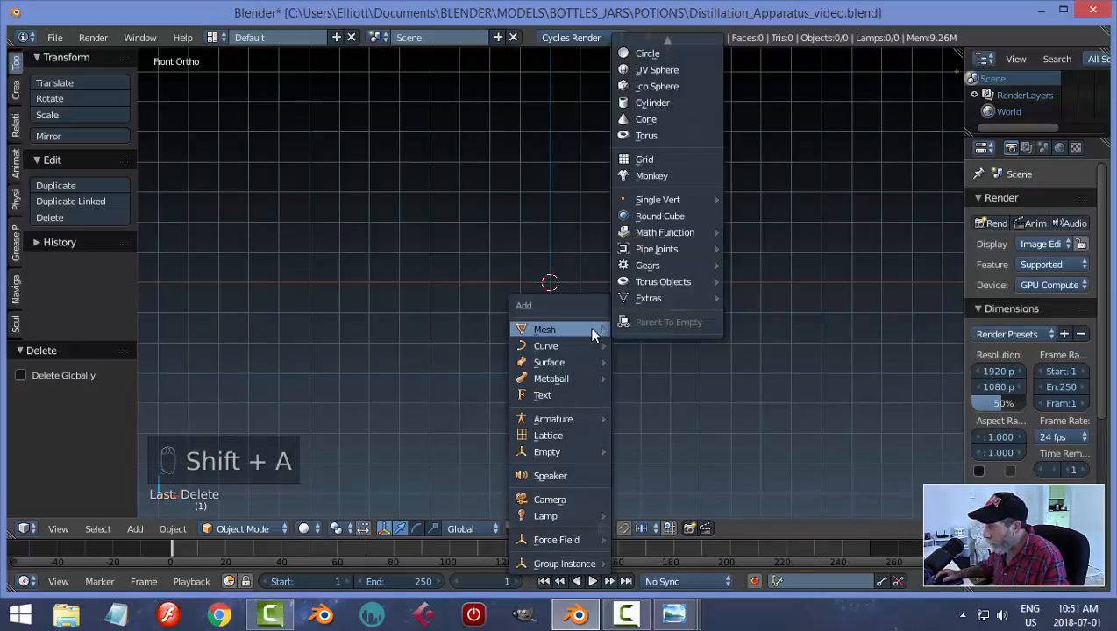
left_click(658, 104)
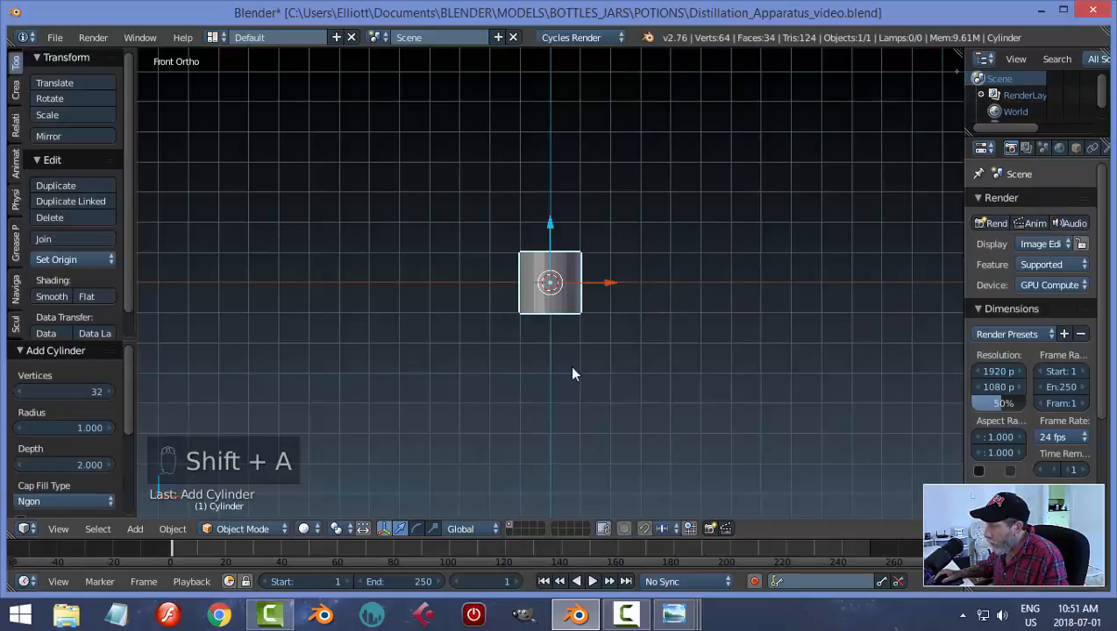
left_click(70, 394)
type("1")
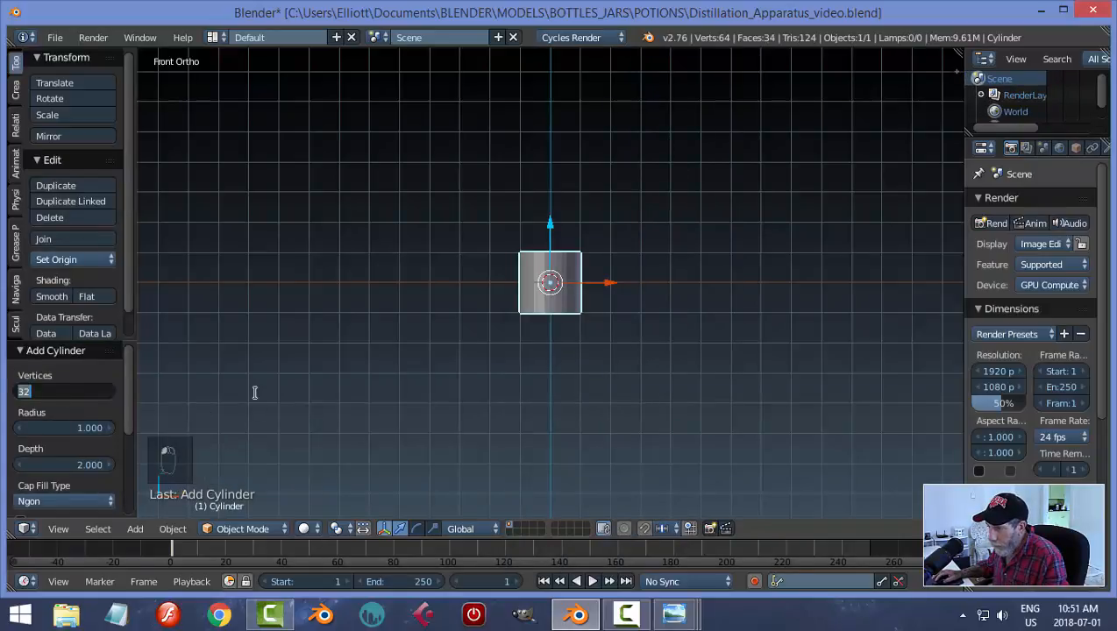
type("8")
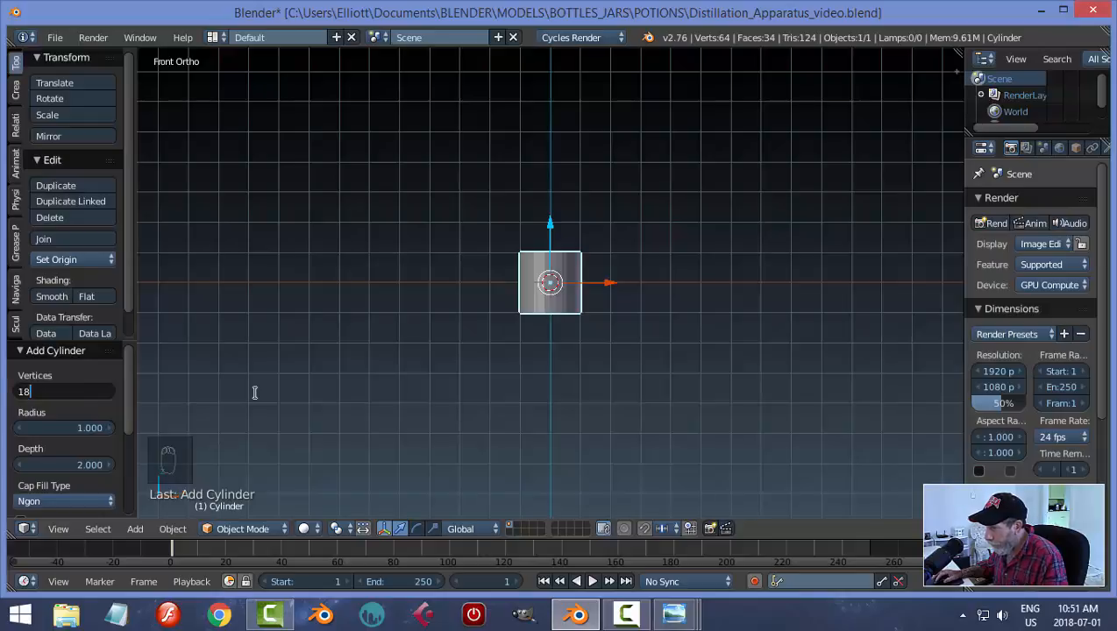
key("Return")
scroll(649, 337, "up", 2)
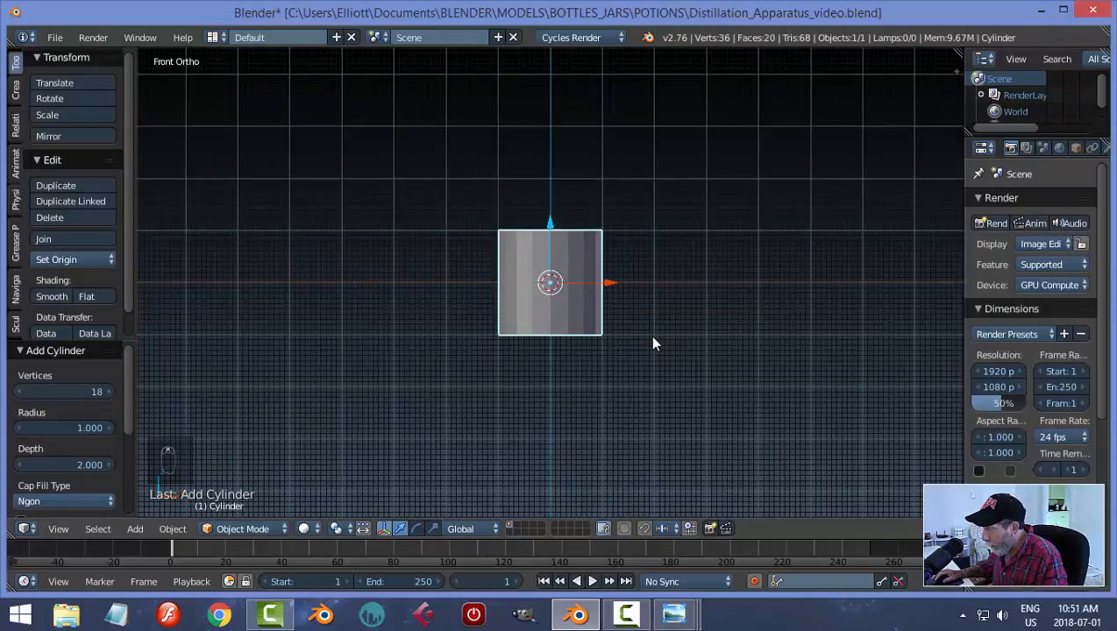
Scale the whole cylinder mesh to about 0.51 in X and Y only, in Edit Mode
key("Tab")
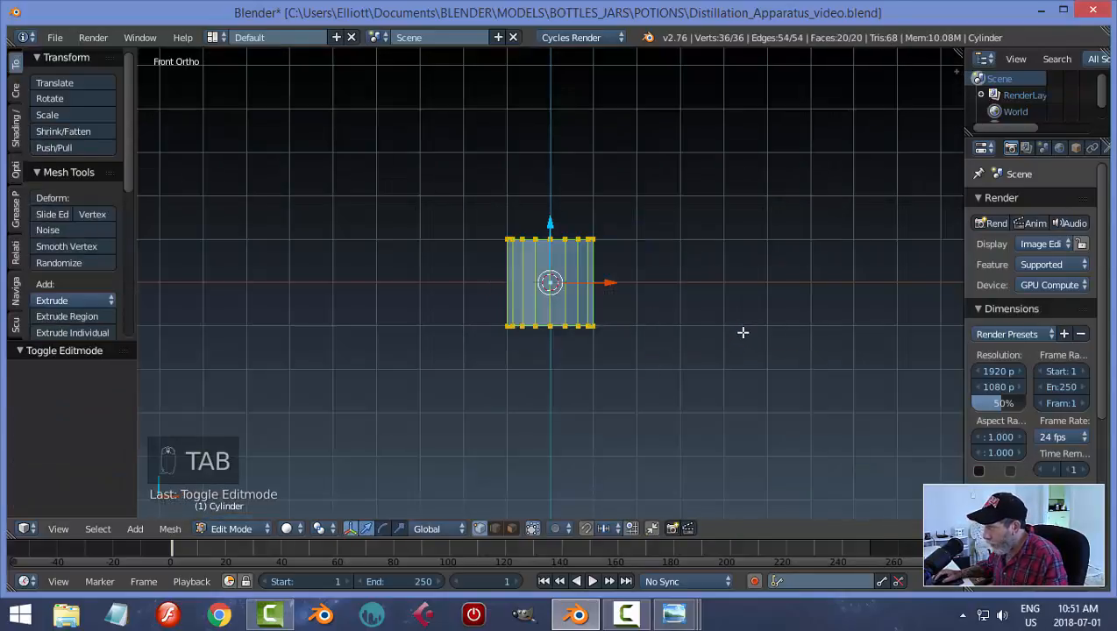
key("s")
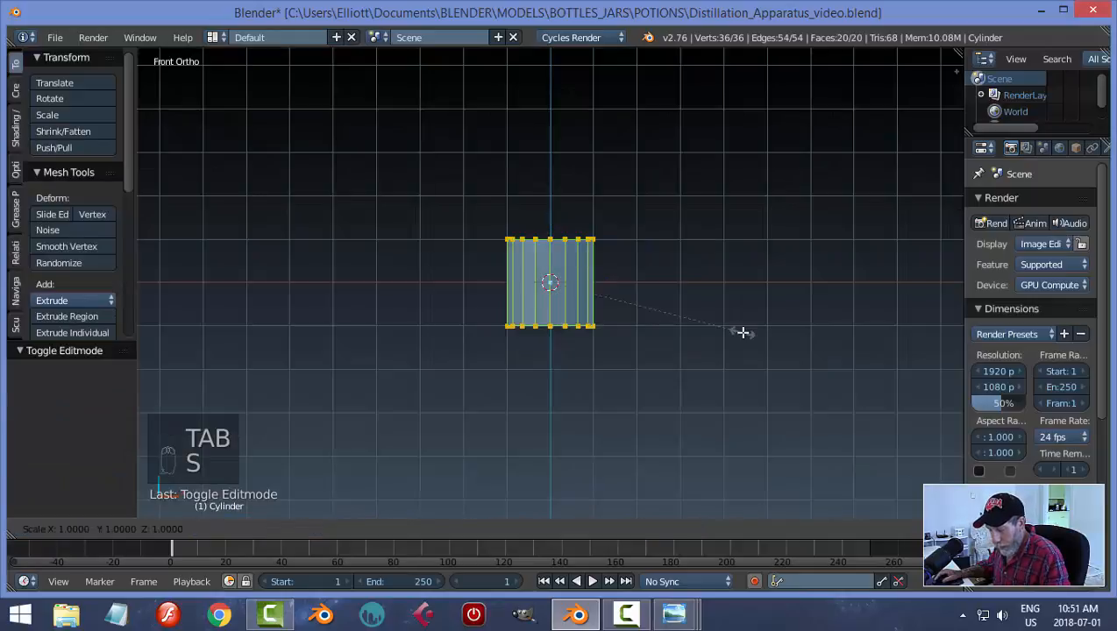
key("shift+z")
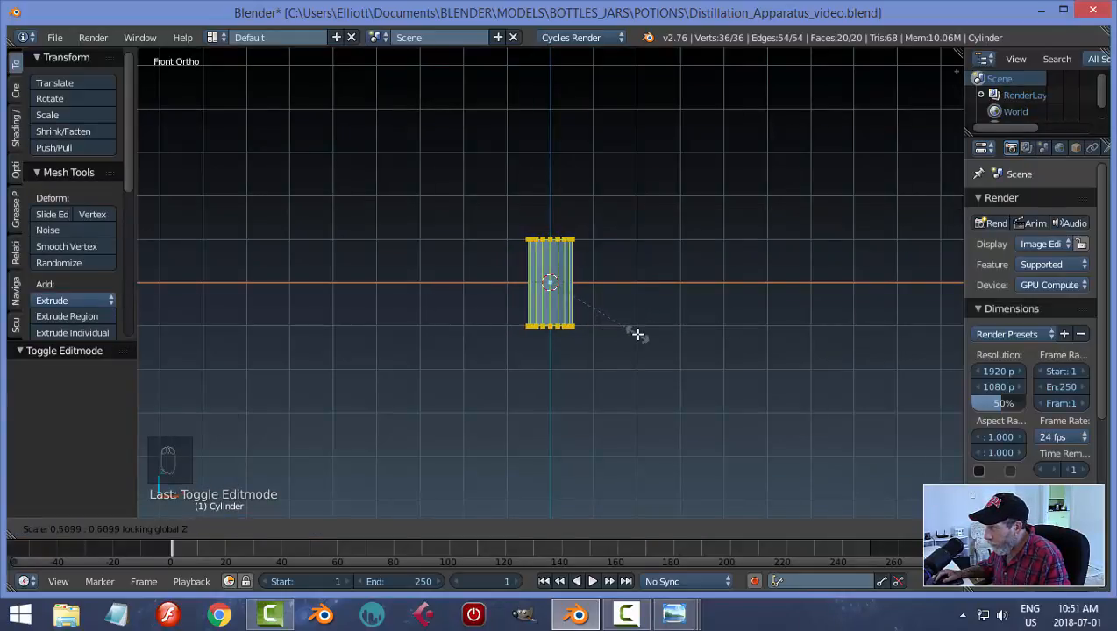
left_click(662, 328)
scroll(663, 326, "up", 5)
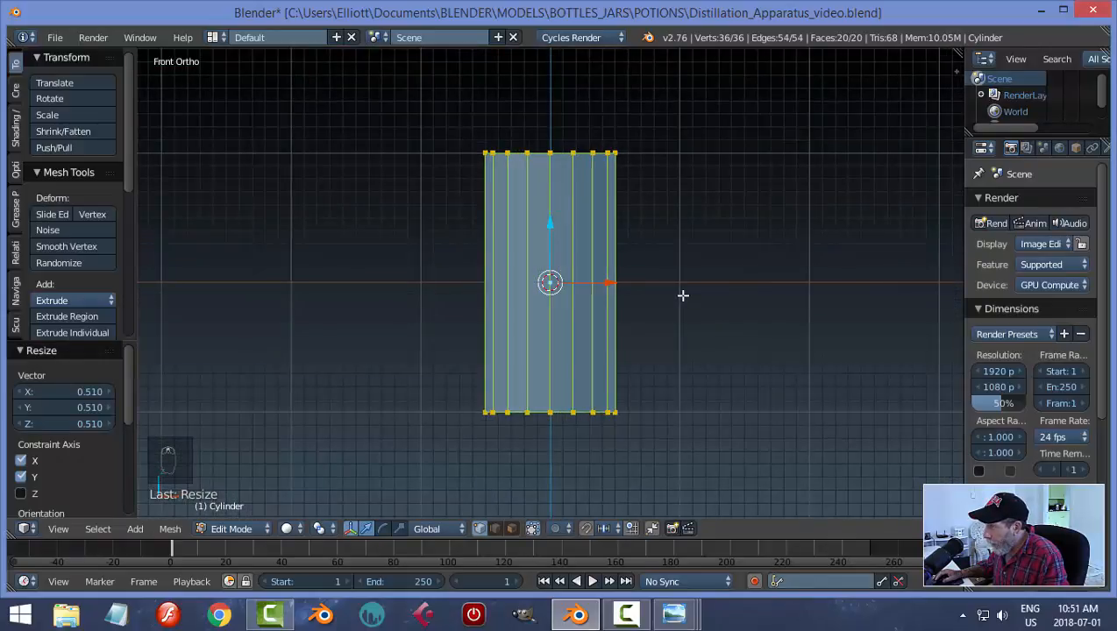
Delete the top and bottom cap faces of the cylinder, leaving an open tube
middle_click_drag(683, 296, 686, 334)
key("ctrl+Tab")
left_click(645, 337)
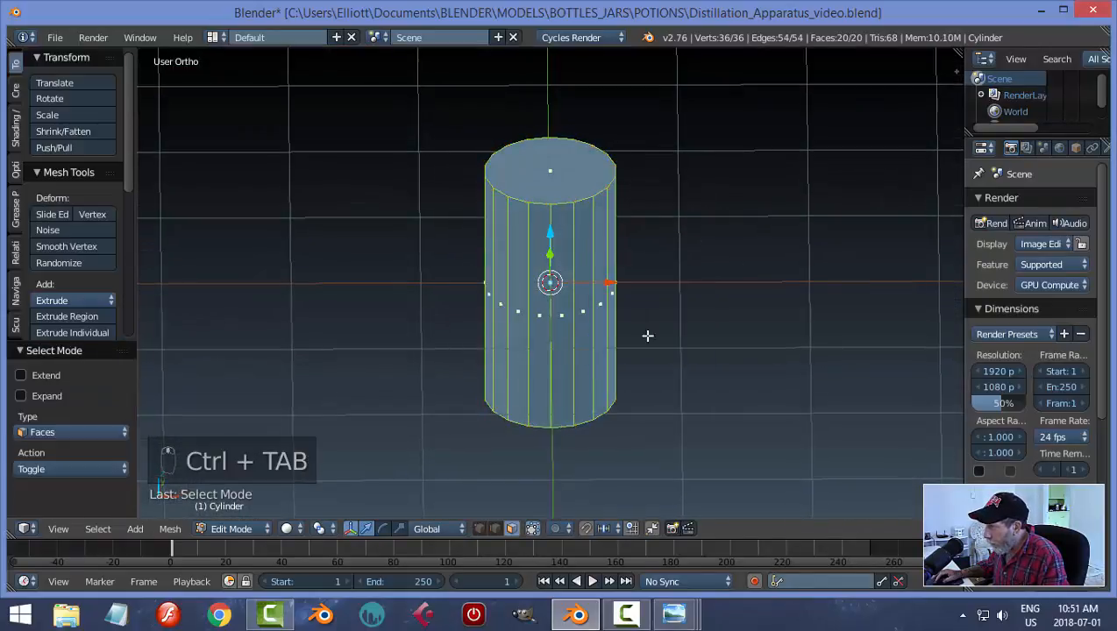
right_click(576, 174)
middle_click_drag(670, 418, 671, 256)
right_click(559, 368, "shift")
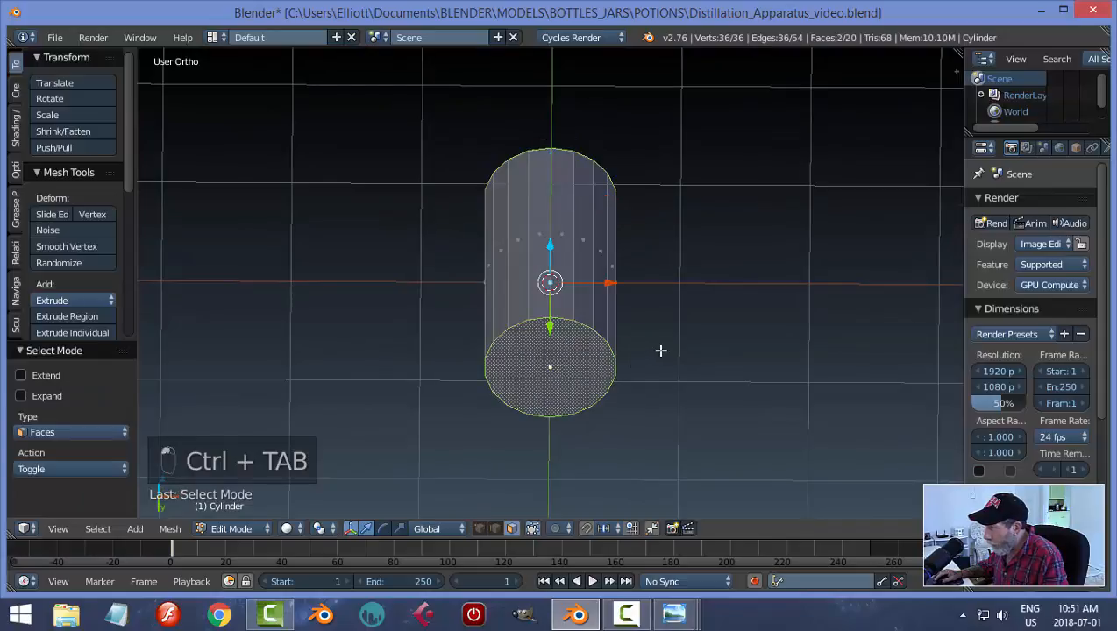
key("x")
left_click(661, 350)
Add two evenly spaced horizontal loop cuts to the tube and a third one centred between them
key("KP_1")
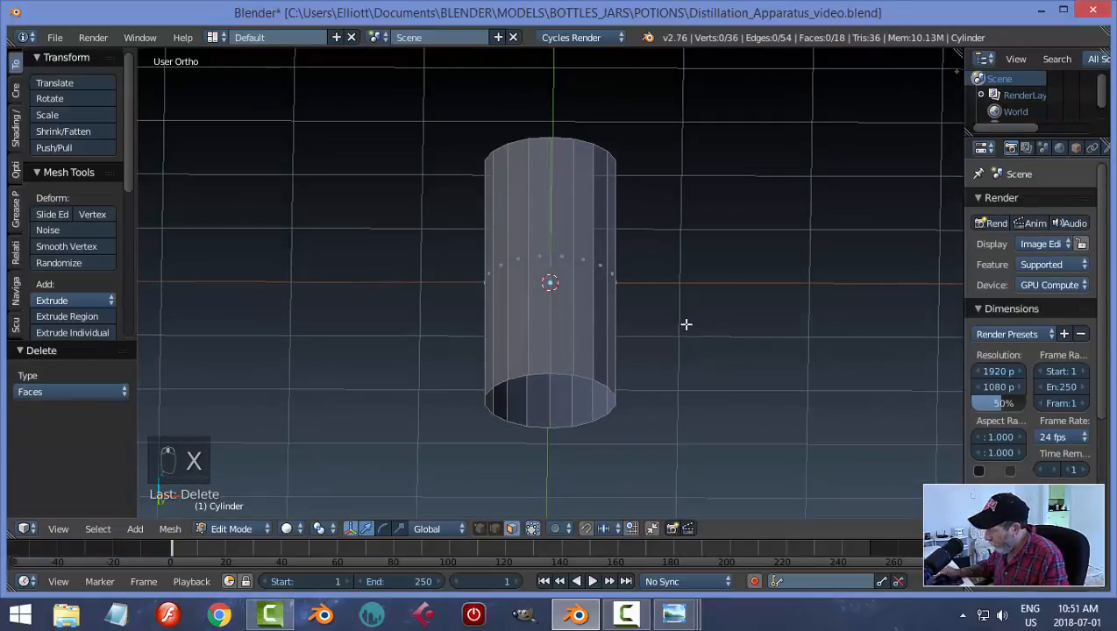
scroll(686, 324, "up", 1)
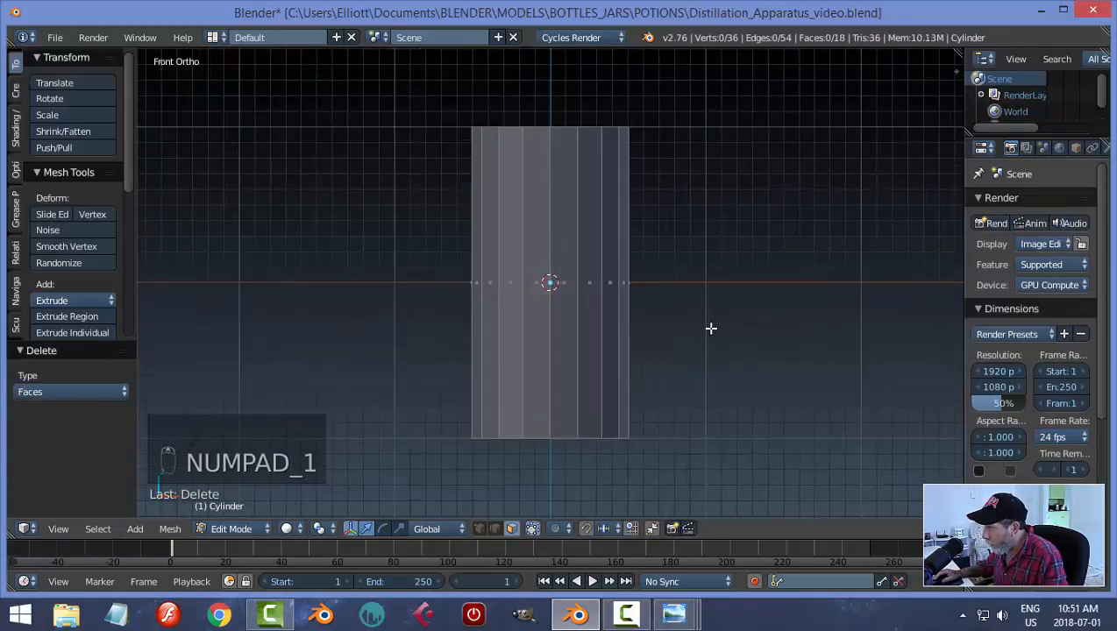
middle_click_drag(711, 327, 659, 313, "shift")
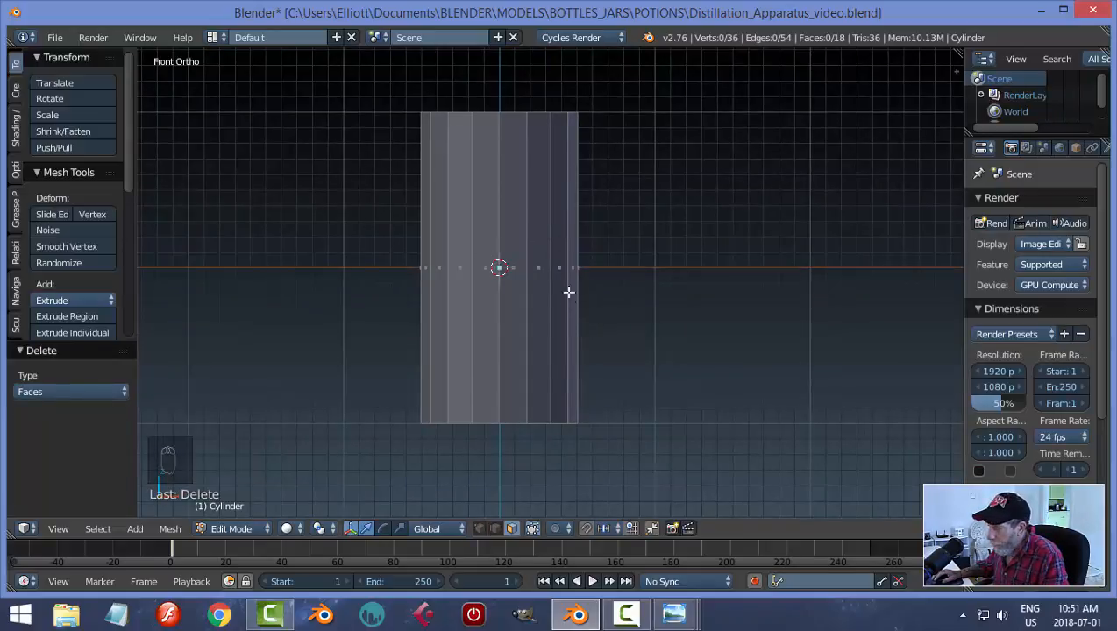
key("ctrl+r")
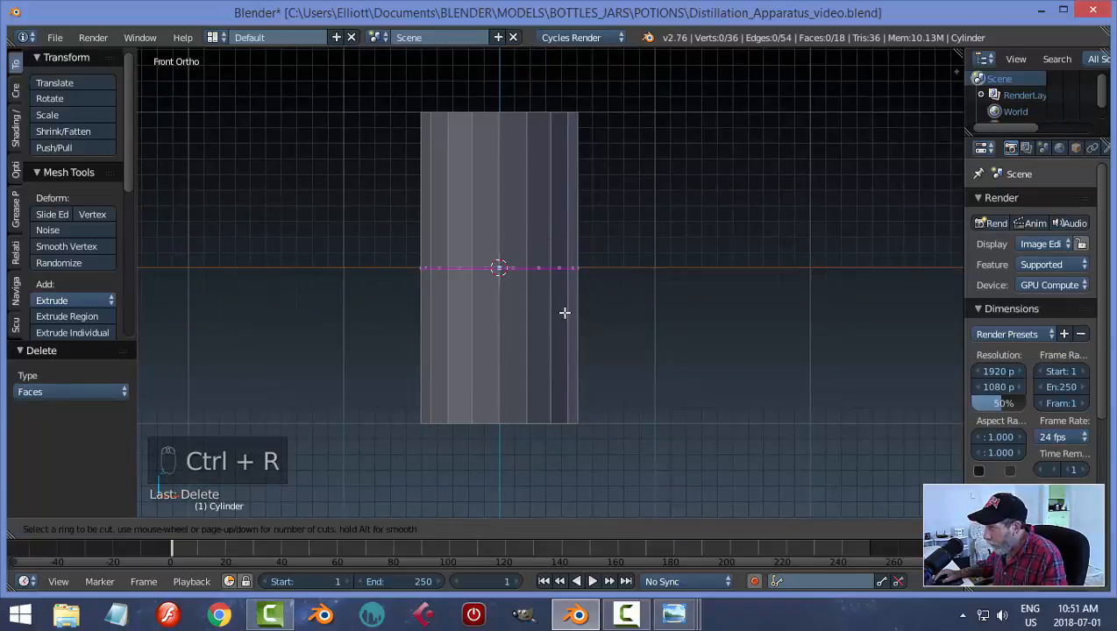
scroll(564, 313, "up", 1)
left_click(565, 312)
right_click(565, 313)
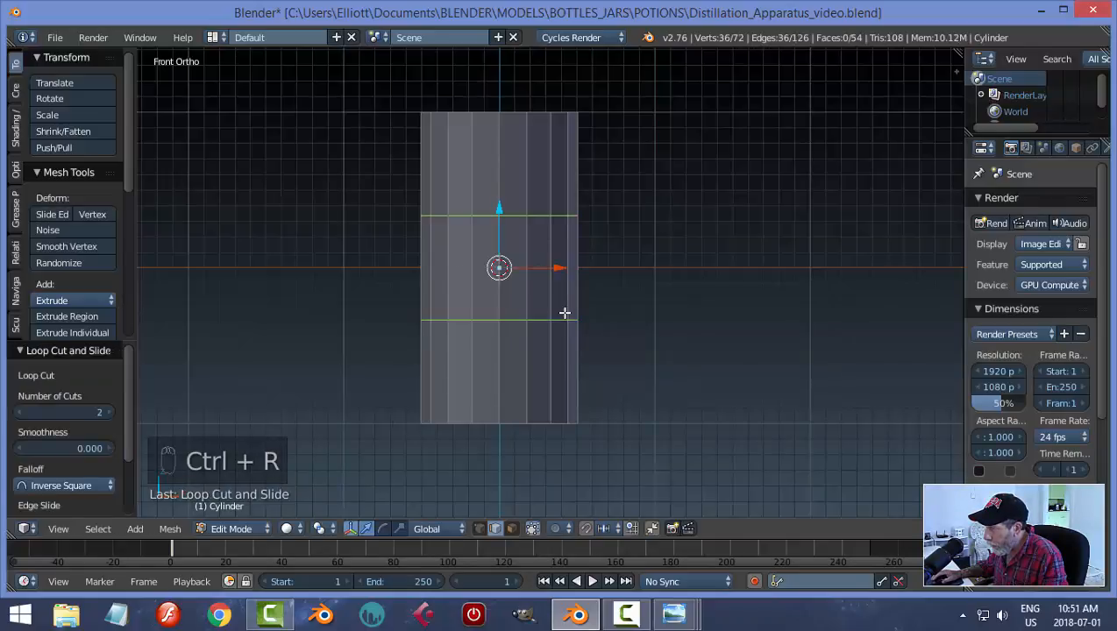
key("ctrl+r")
left_click(565, 277)
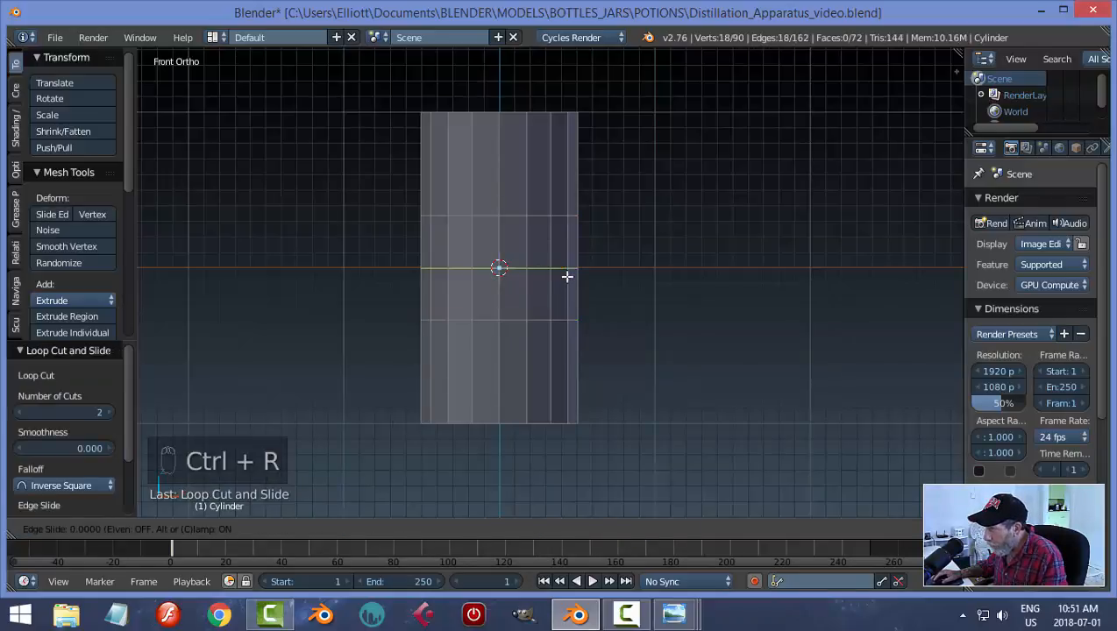
right_click(566, 277)
Move the two outer edge loops closer to the middle one by scaling them to about 0.613 along Z
key("a")
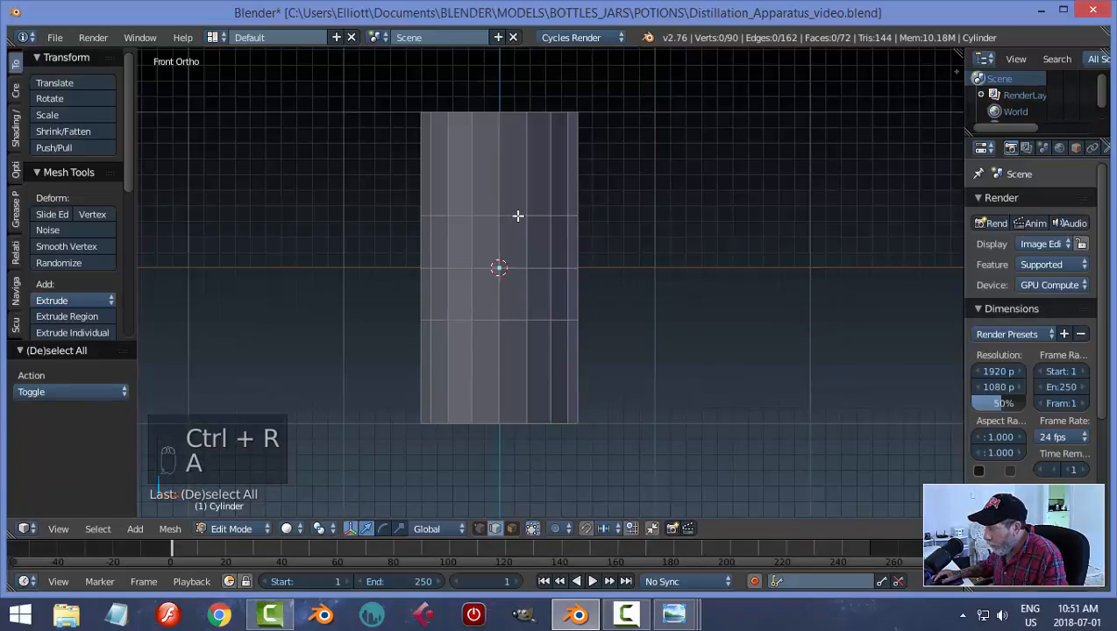
right_click(518, 216, "alt")
right_click(552, 320, "alt+shift")
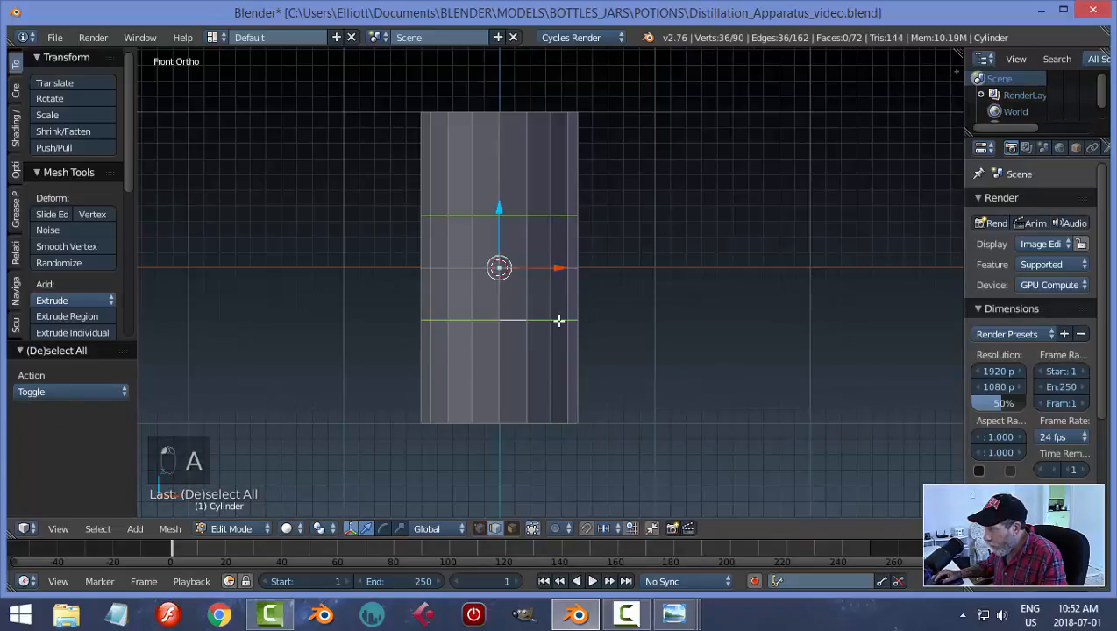
key("s")
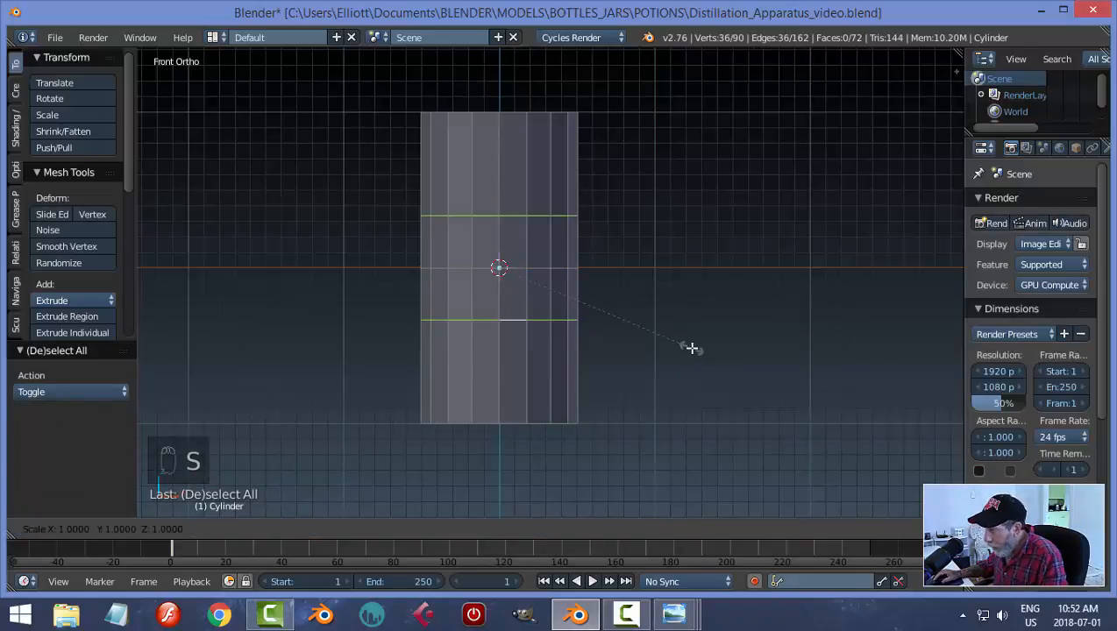
key("z")
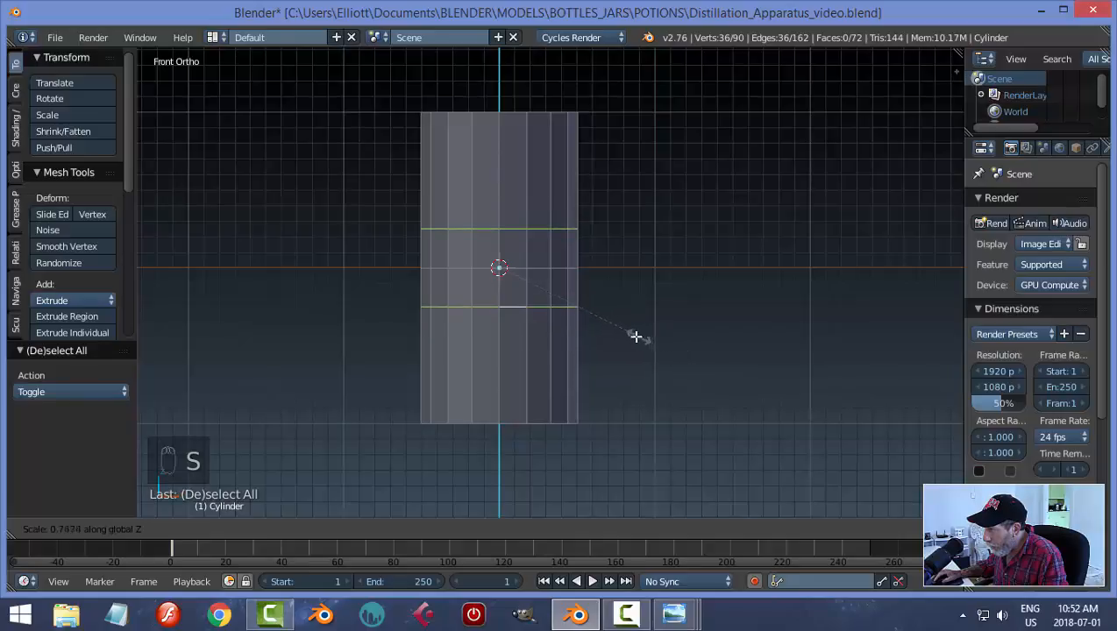
left_click(613, 325)
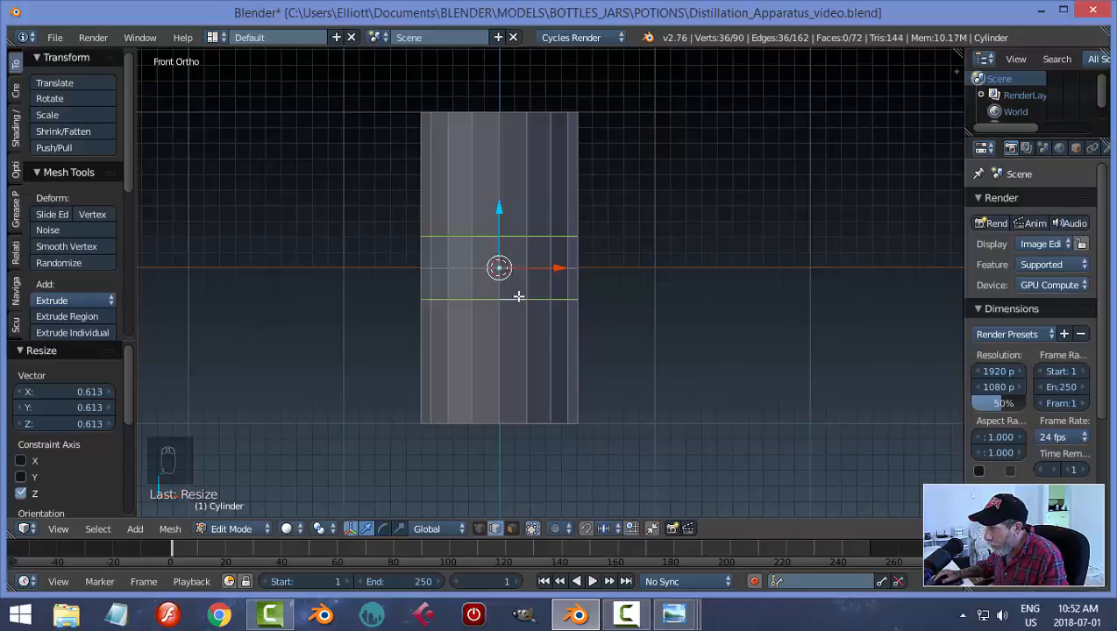
Bring the two outer edge loops slightly closer together by scaling them to about 0.904 along Z
key("s")
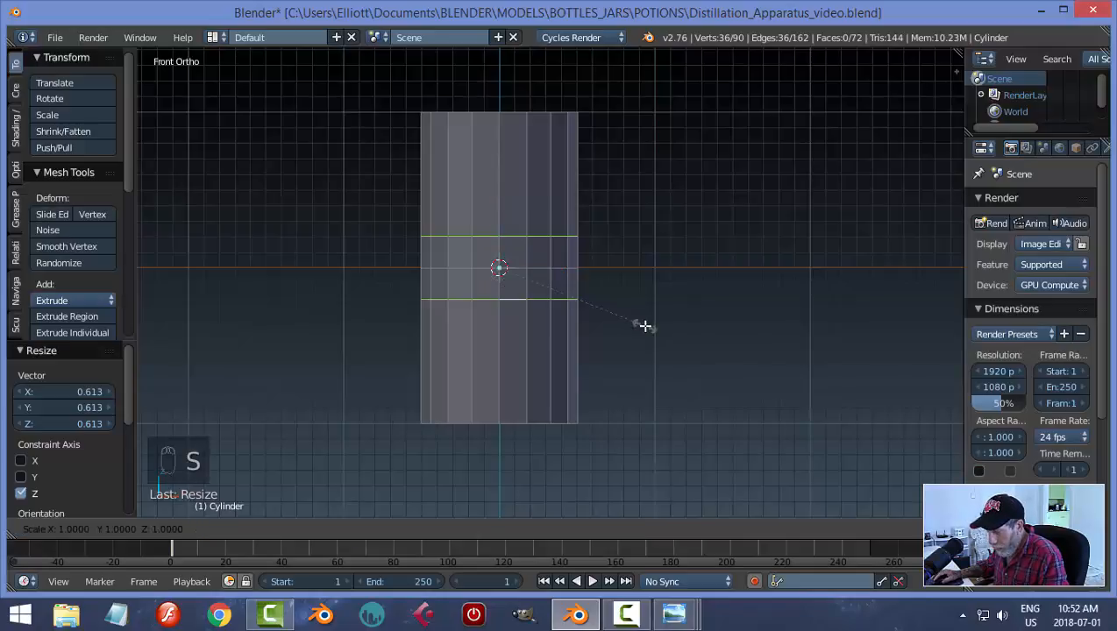
key("z")
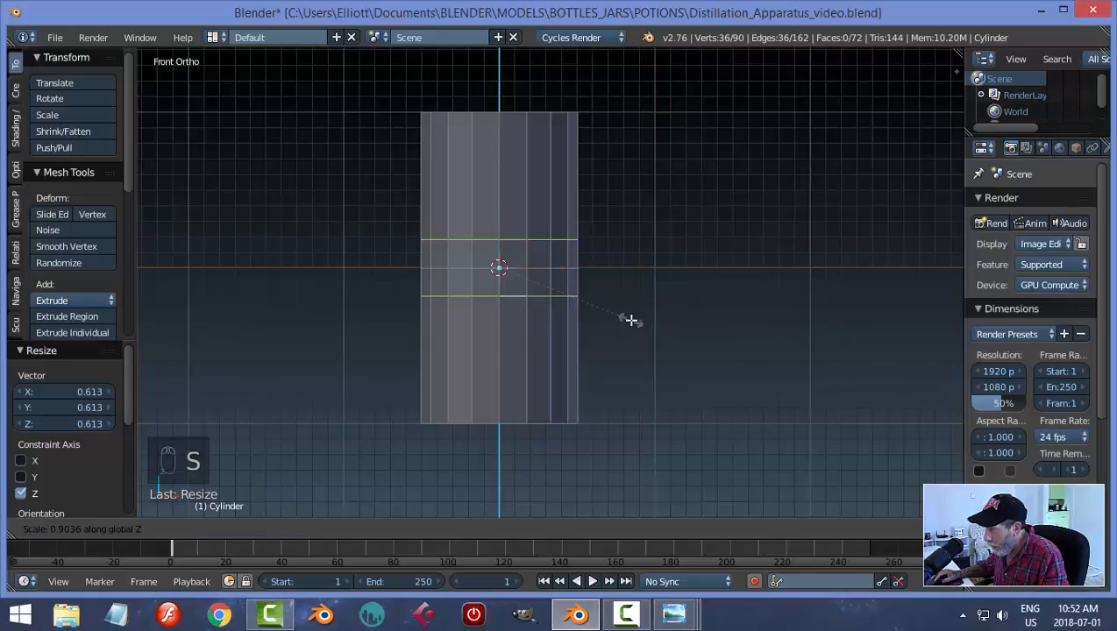
left_click(630, 321)
Select the four adjoining faces at the tube's front centre and inset them by about 0.031
key("a")
key("ctrl+Tab")
left_click(653, 319)
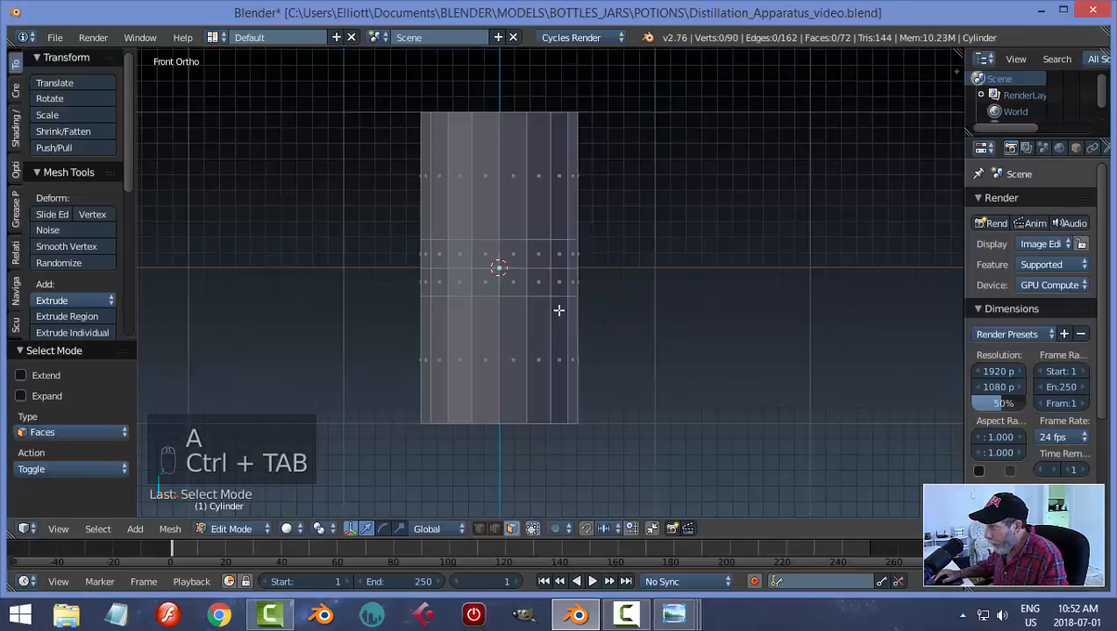
right_click(510, 253)
right_click(485, 254, "shift")
right_click(485, 283, "shift")
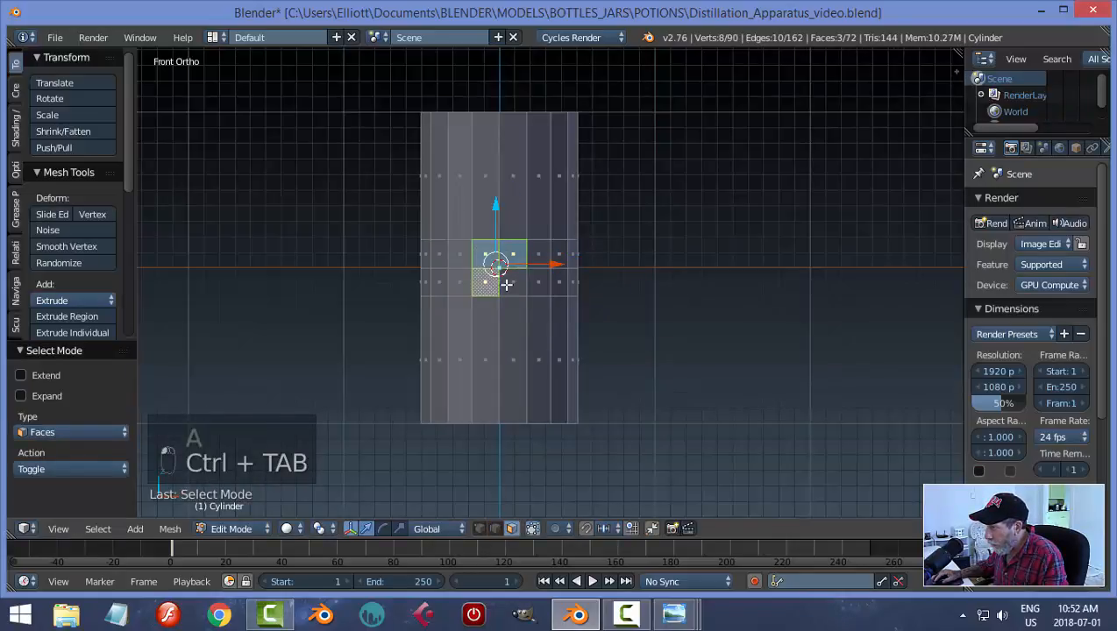
right_click(511, 282, "shift")
scroll(658, 304, "up", 3)
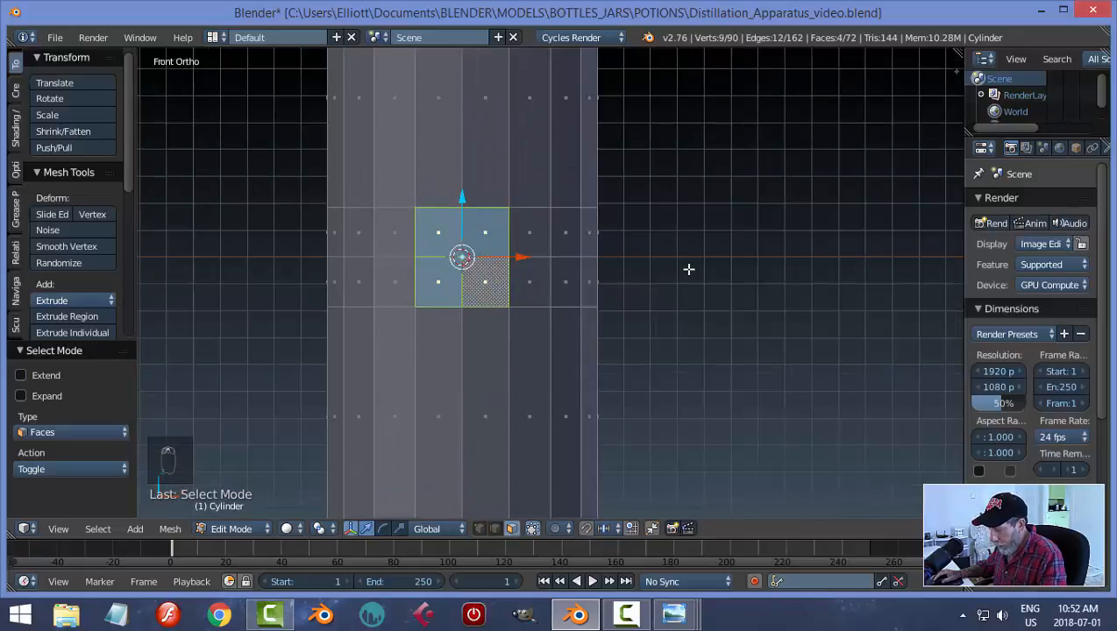
key("i")
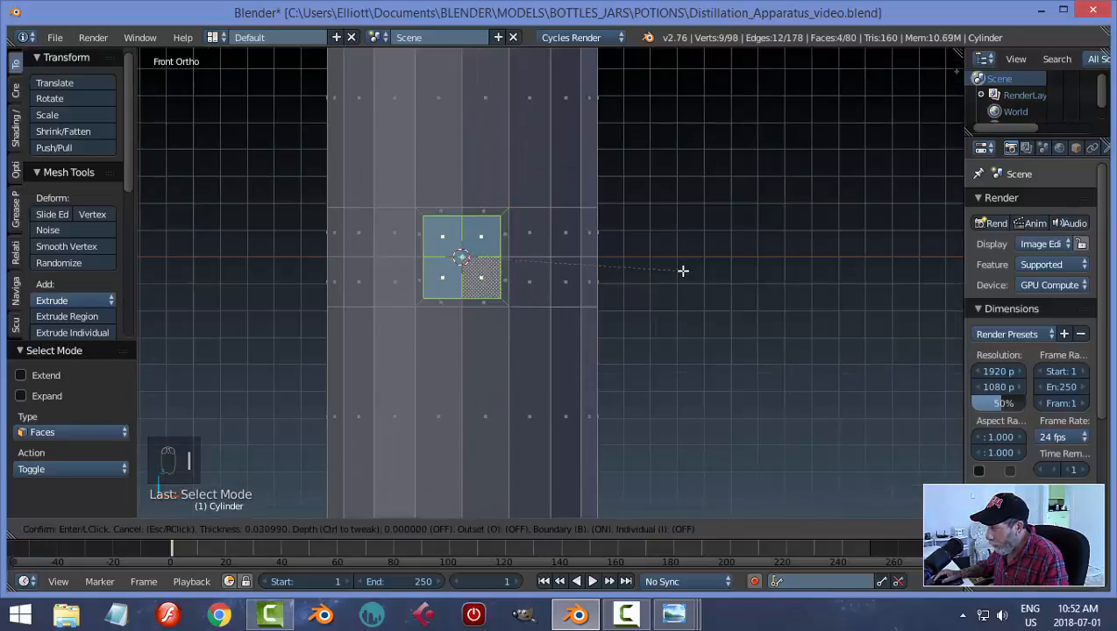
left_click(683, 271)
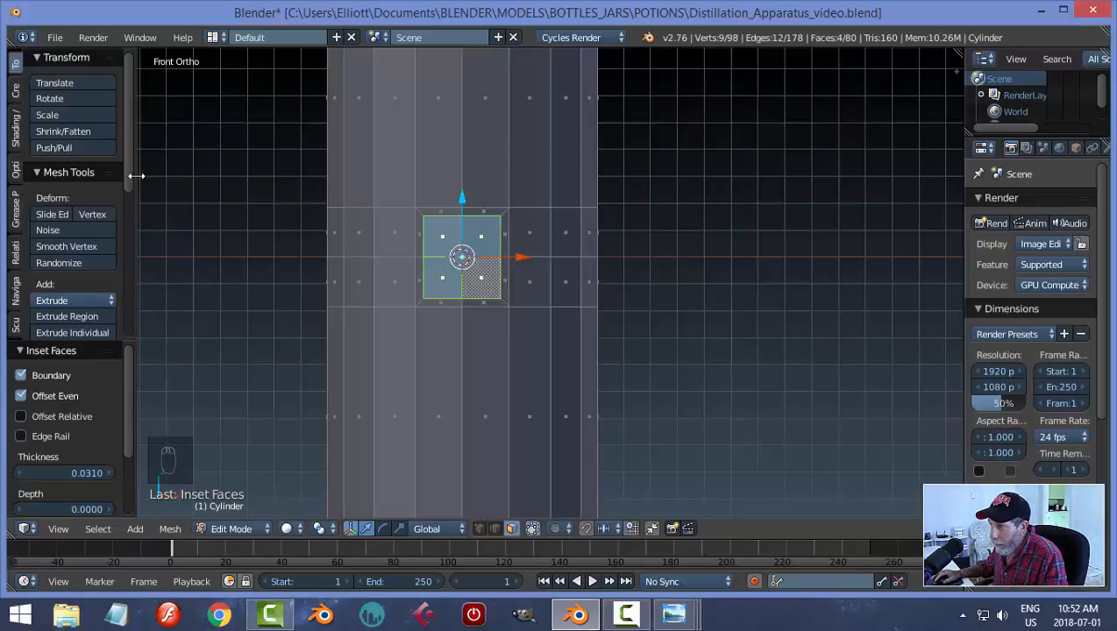
Round the inset faces into a circle with LoopTools Circle and scale it uniformly to about 0.814
left_click_drag(129, 131, 126, 290)
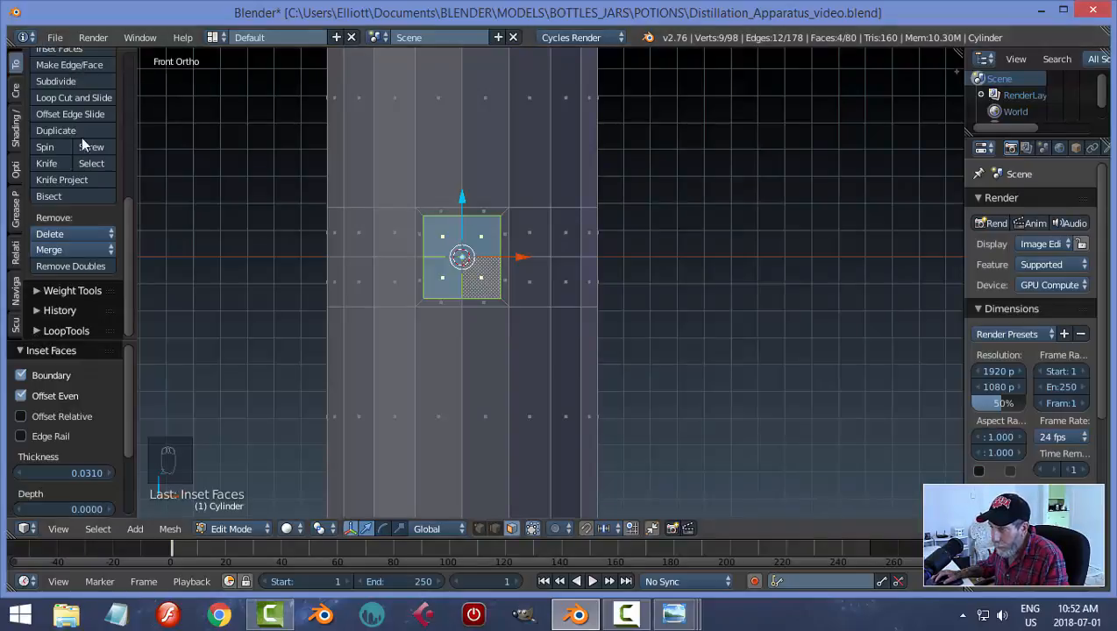
left_click(37, 331)
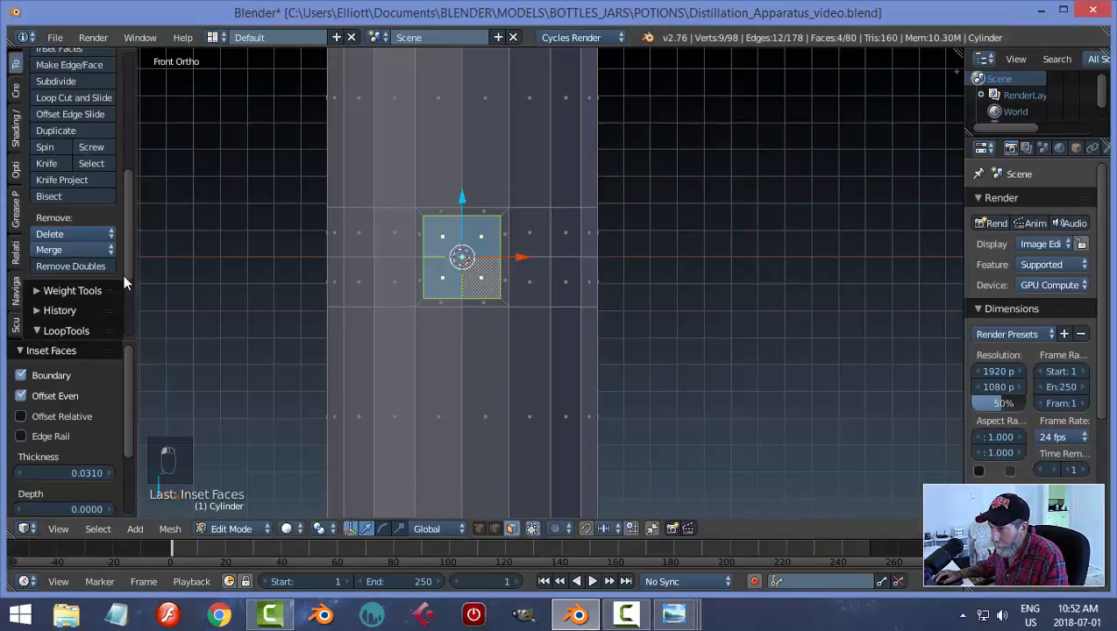
left_click_drag(126, 247, 126, 319)
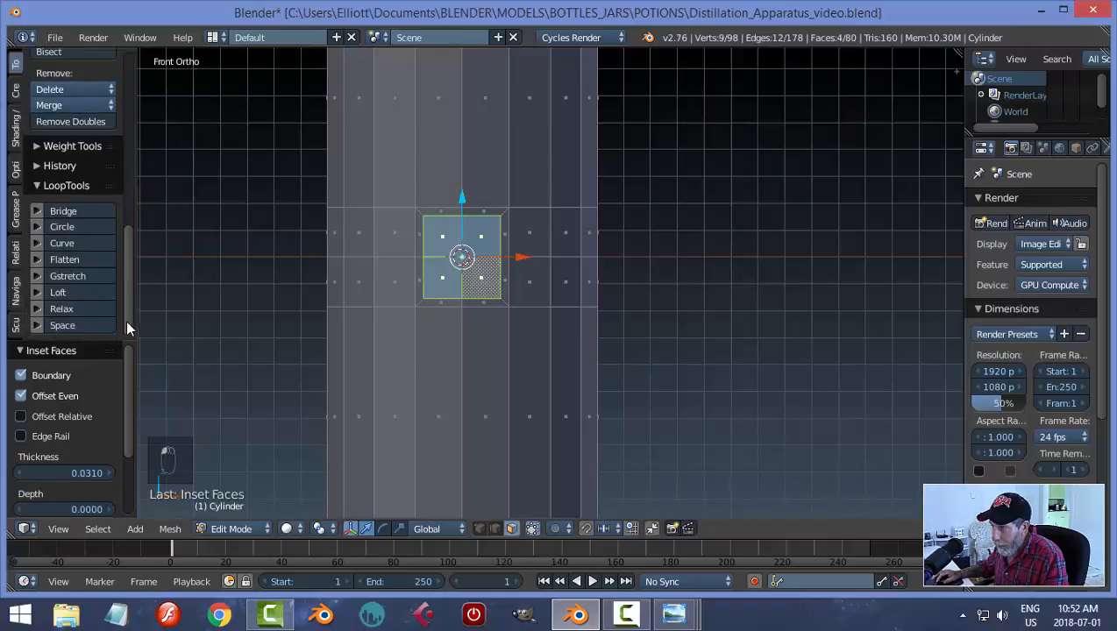
left_click(88, 224)
key("s")
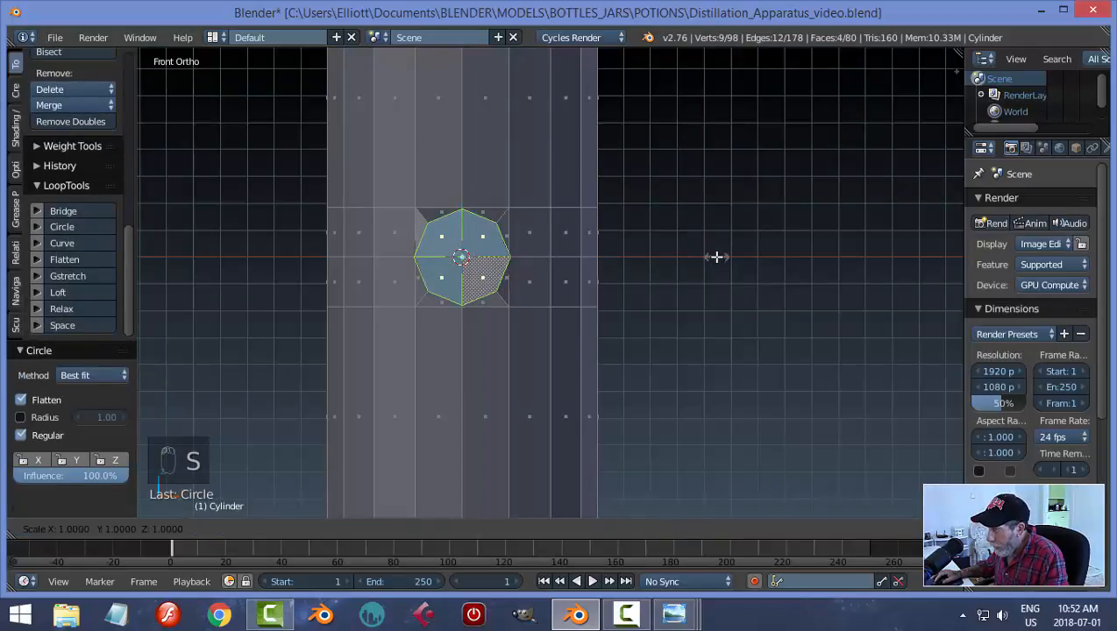
left_click(670, 264)
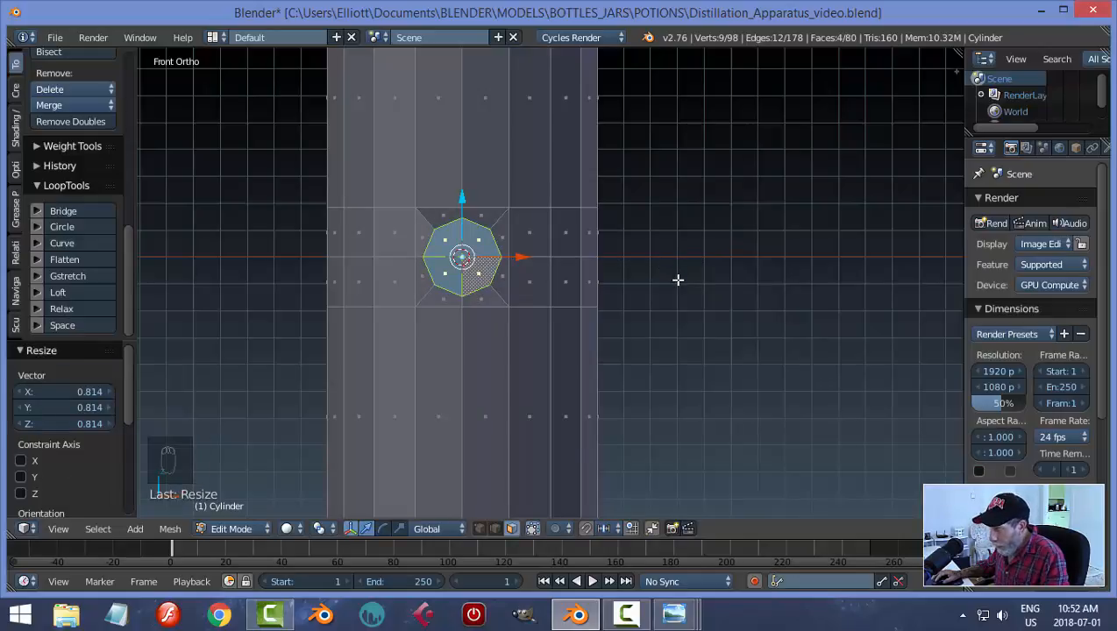
Delete the faces of the circular patch to open a hole in the tube wall, and check the reference photo
key("x")
left_click(675, 280)
scroll(637, 293, "down", 3)
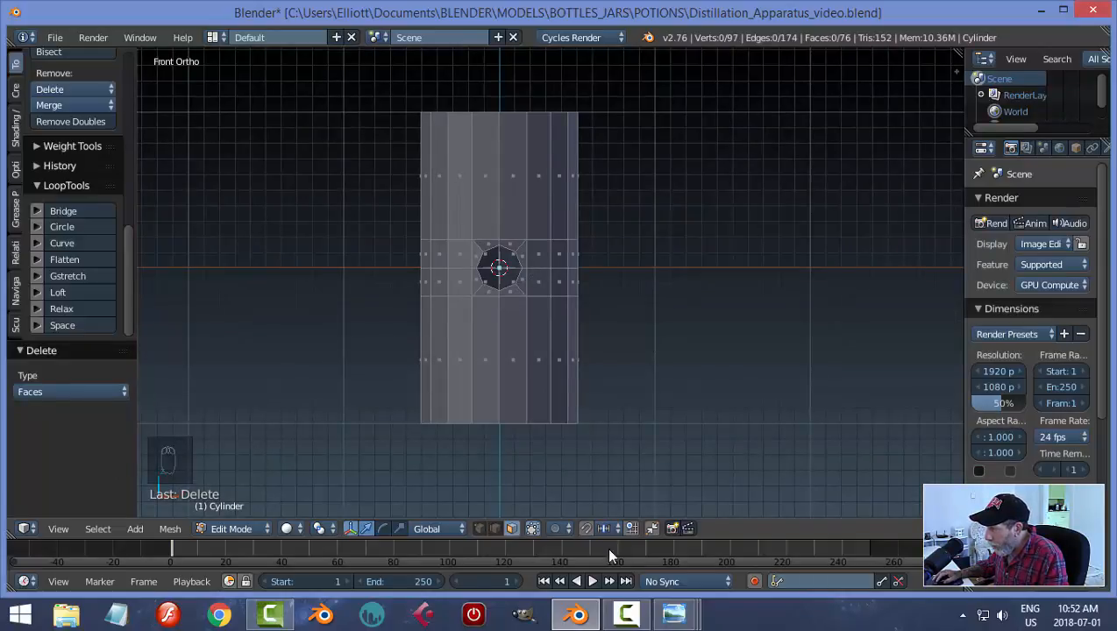
mouse_move(673, 614)
left_click(537, 560)
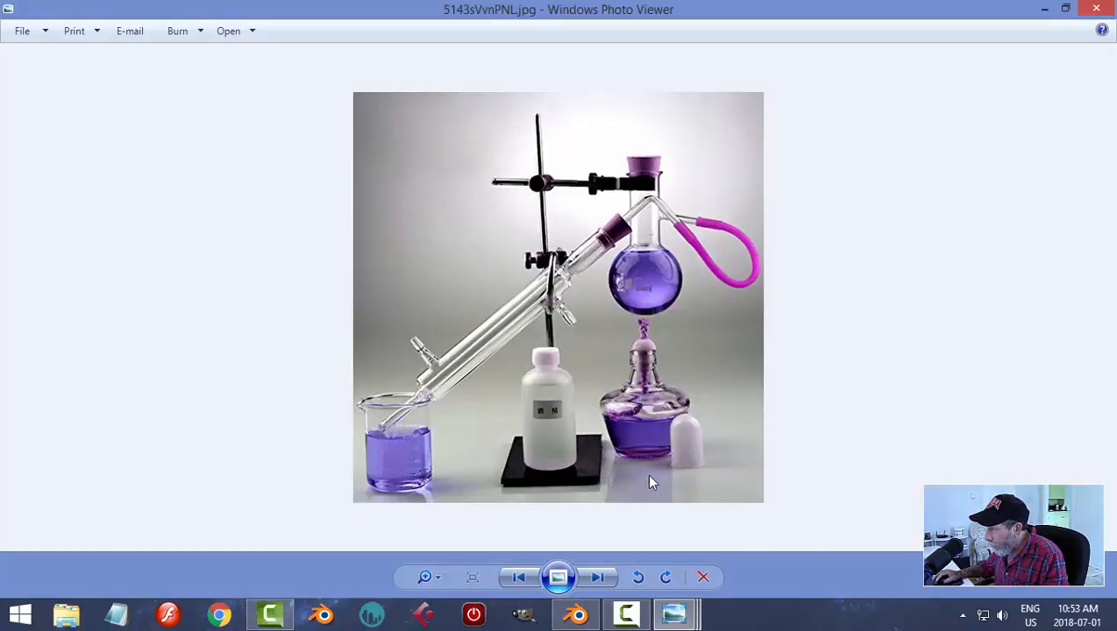
left_click(576, 614)
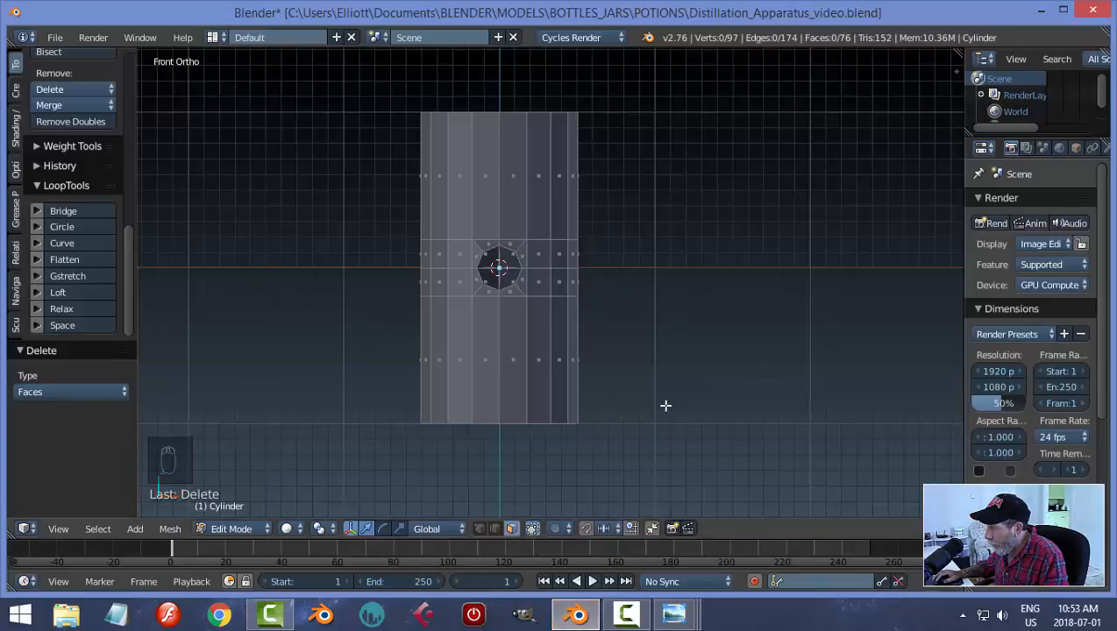
scroll(665, 405, "up", 1)
scroll(665, 405, "down", 1)
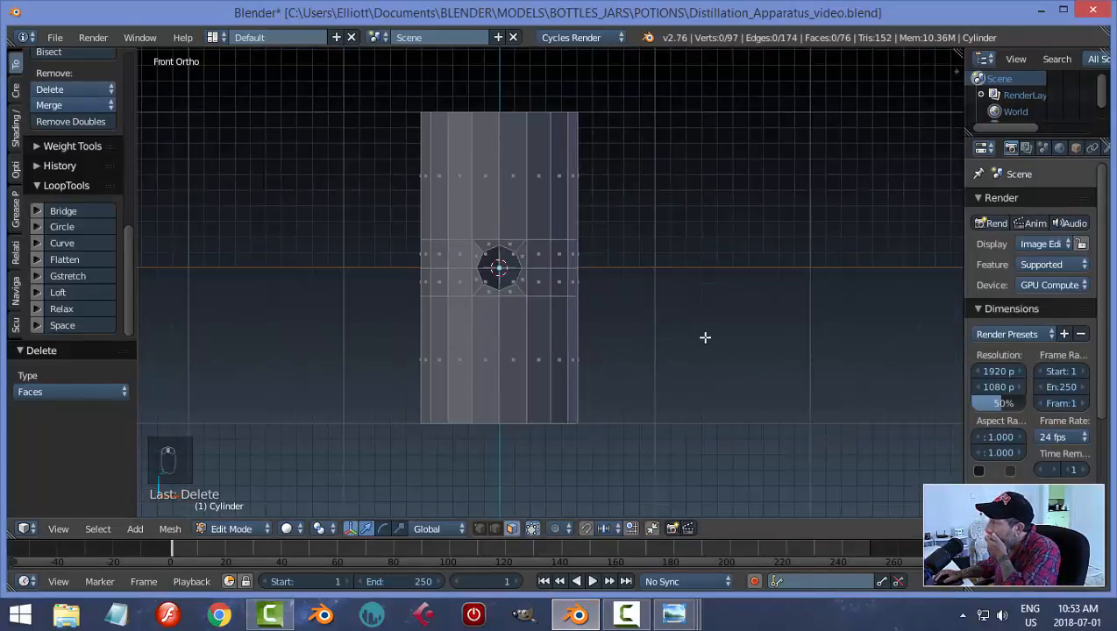
Select the hole's edge loop and extrude it outward about 0.018 along negative Y
middle_click_drag(646, 271, 746, 308)
key("ctrl+Tab")
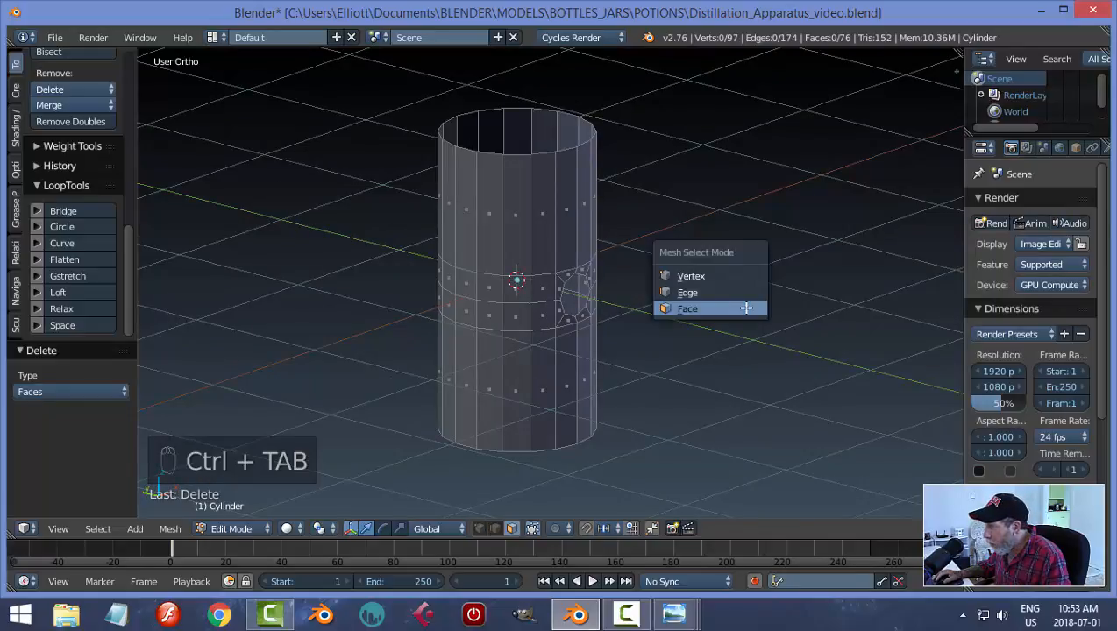
left_click(686, 290)
scroll(721, 300, "up", 3)
middle_click_drag(722, 300, 656, 283, "shift")
right_click(469, 231, "alt")
scroll(566, 267, "down", 2)
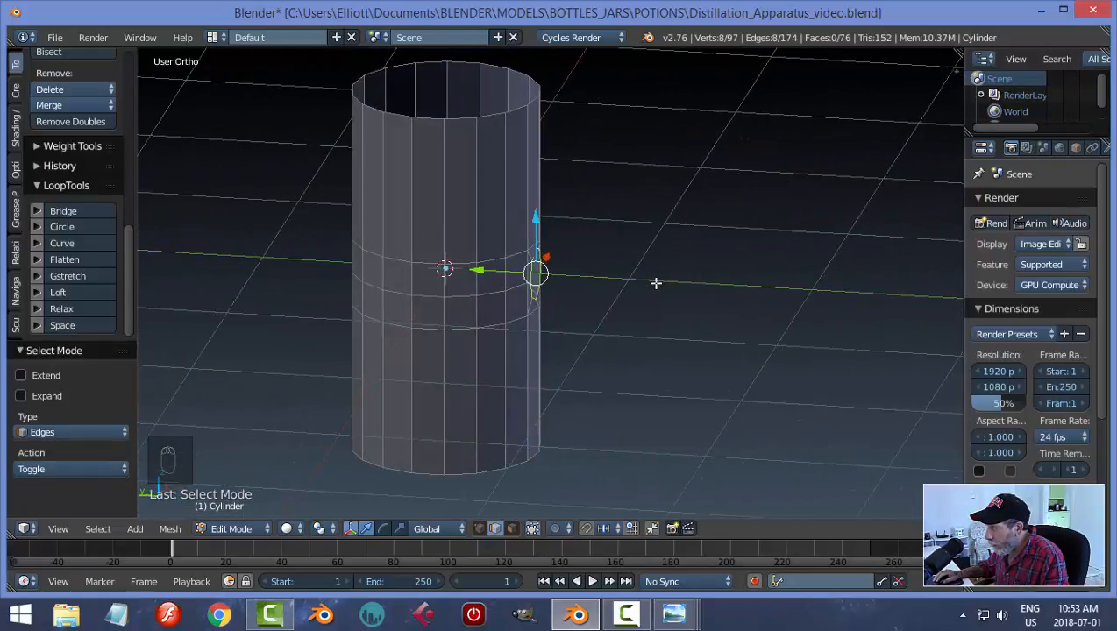
middle_click_drag(549, 269, 603, 283)
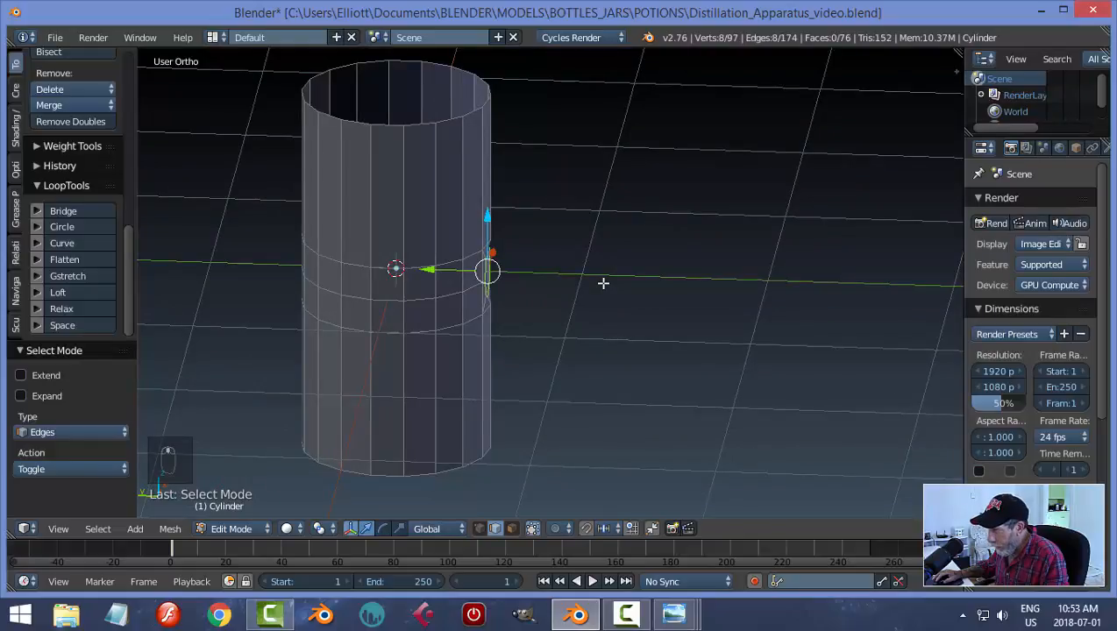
key("e")
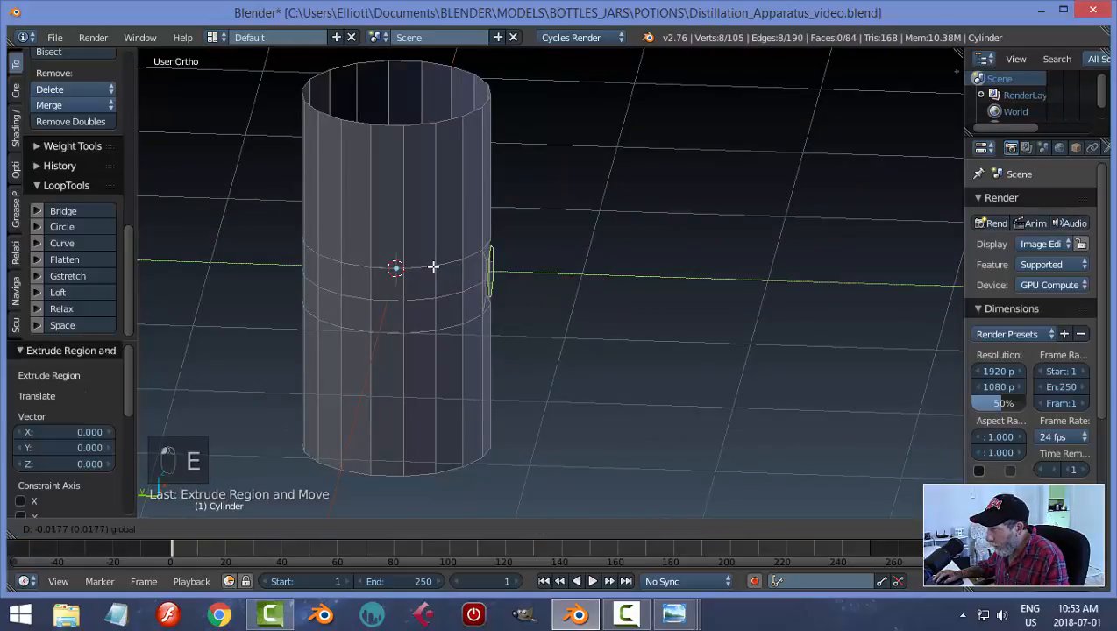
left_click(435, 266)
Extrude the hole's rim again by about 1.007 along negative Y to form a side tube
key("e")
right_click(604, 290)
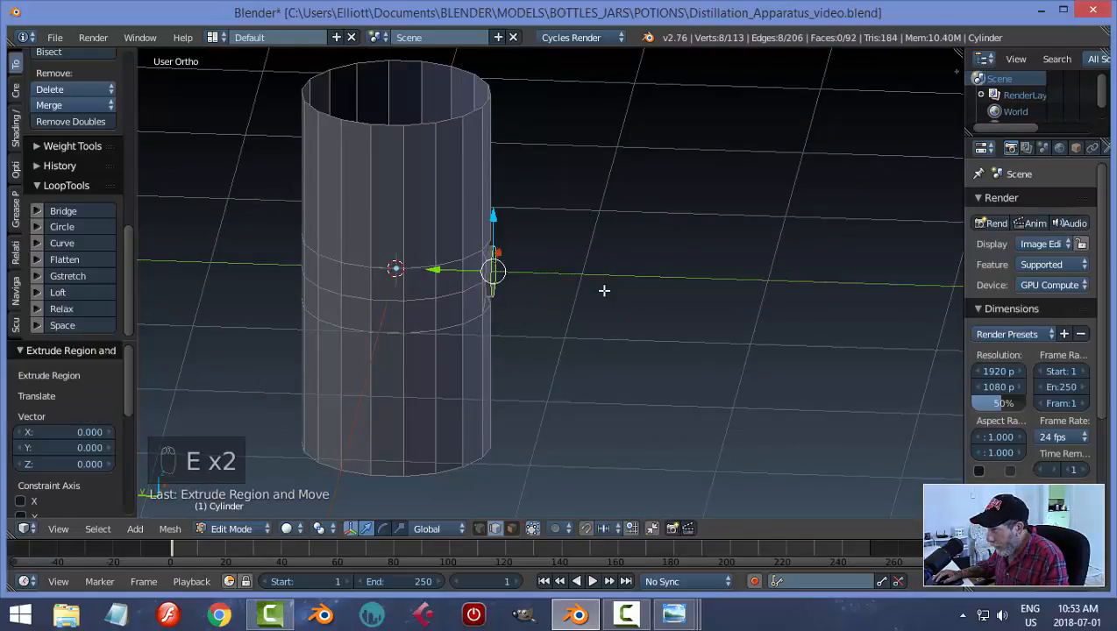
left_click_drag(435, 268, 680, 305)
Taper the side tube by scaling its open end loop to about 0.724
middle_click_drag(776, 319, 710, 316)
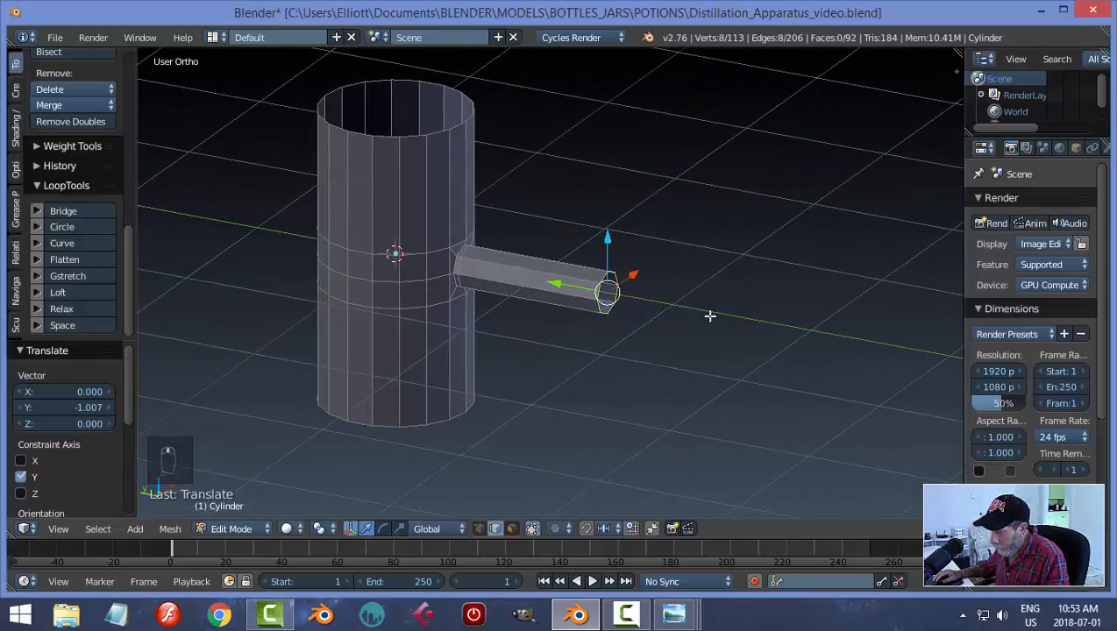
key("s")
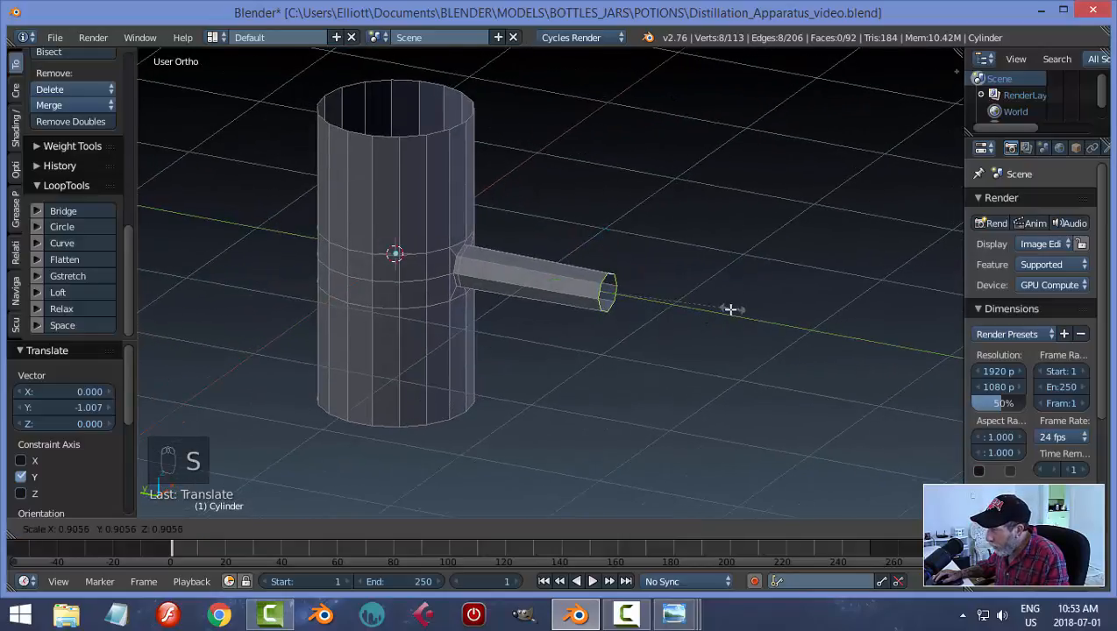
left_click(685, 319)
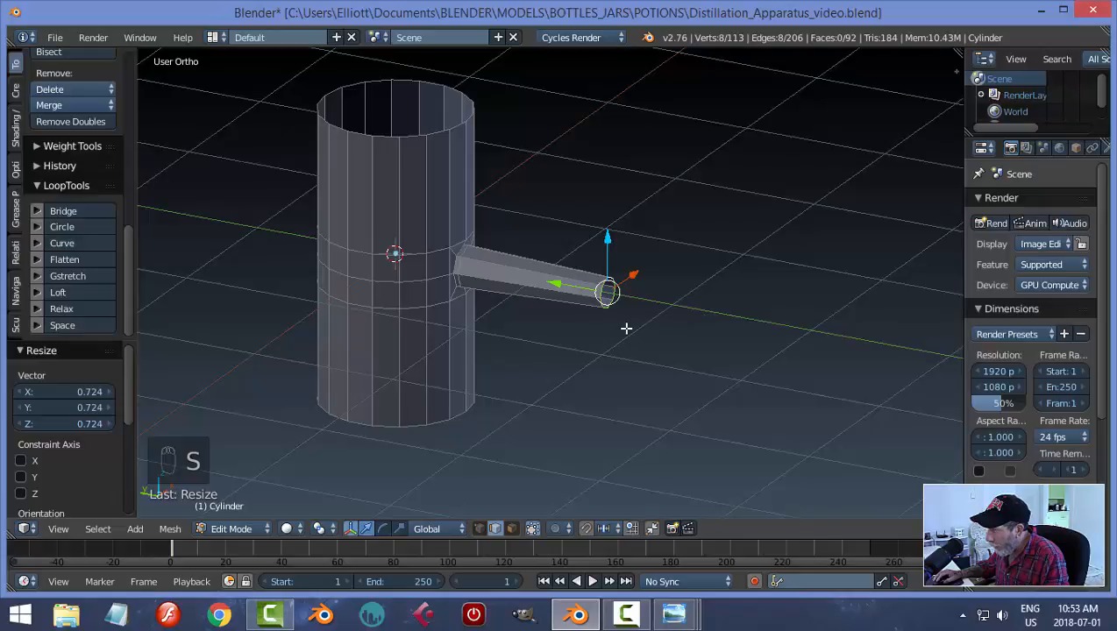
mouse_move(626, 328)
middle_mouse_down()
mouse_move(563, 314)
mouse_move(606, 332)
middle_mouse_up()
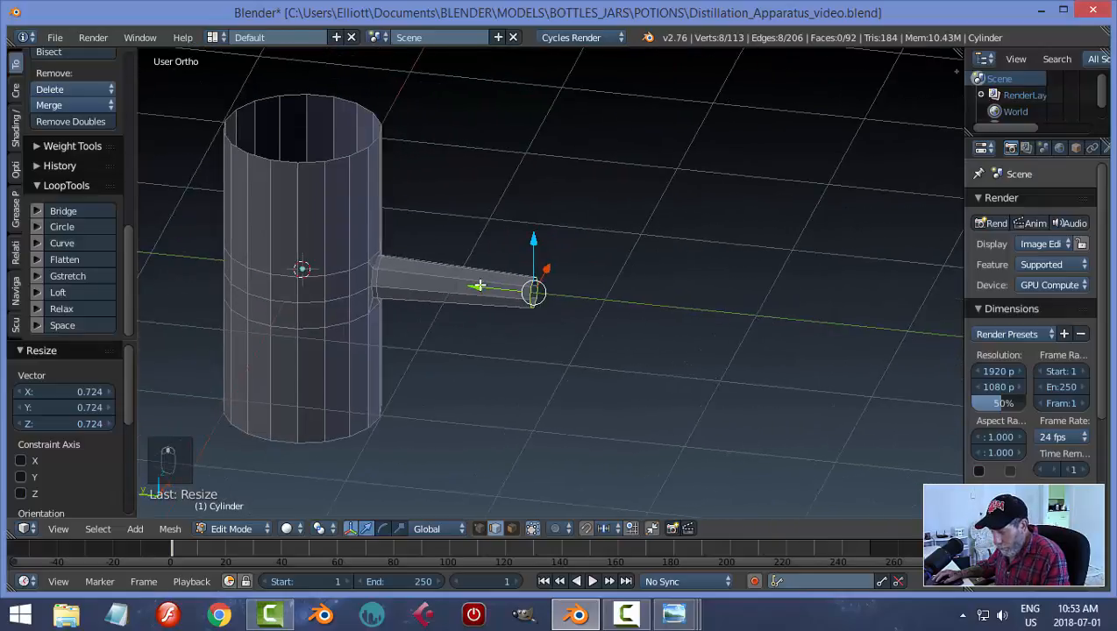
Add a centred loop cut halfway along the side tube
key("a")
key("ctrl+r")
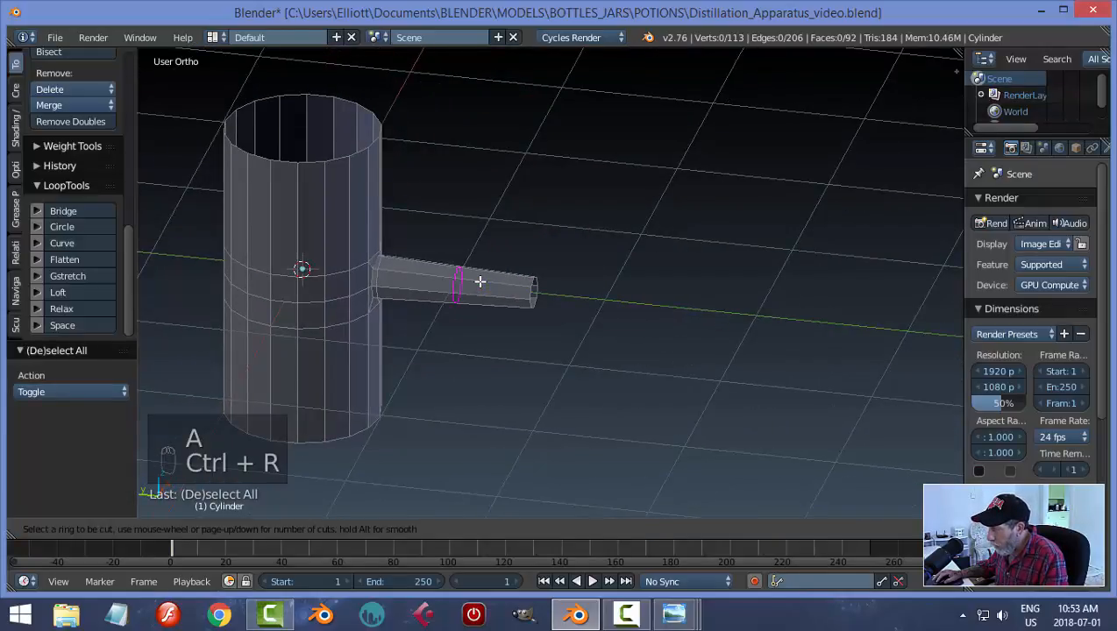
left_click(479, 281)
right_click(479, 281)
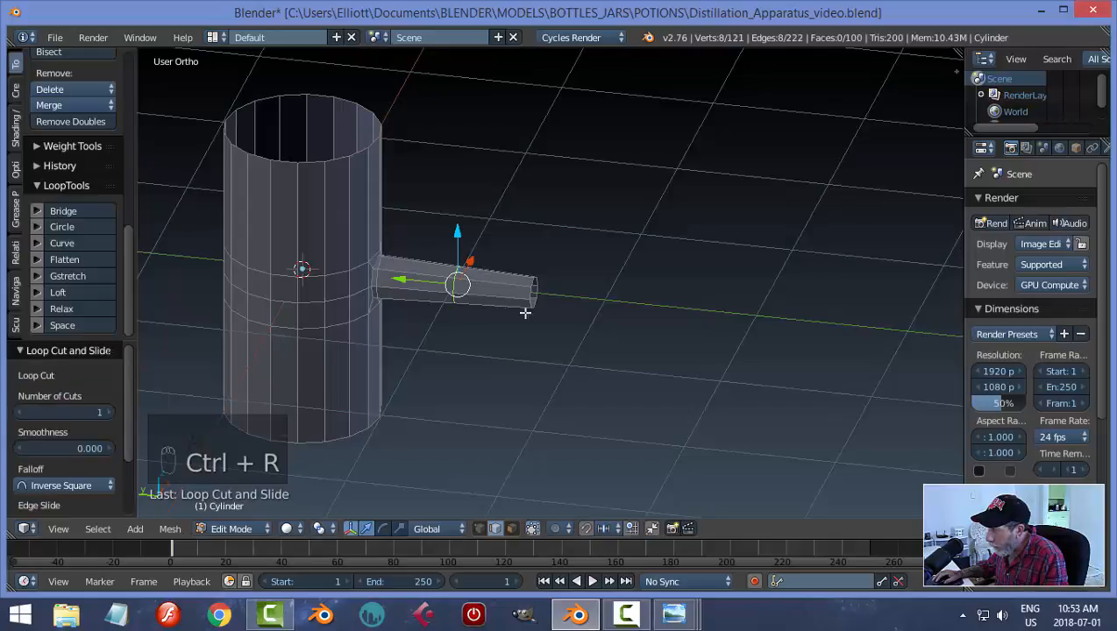
Add a second loop cut on the side tube, slid close beside the middle loop on the main tube's side
scroll(544, 322, "up", 1)
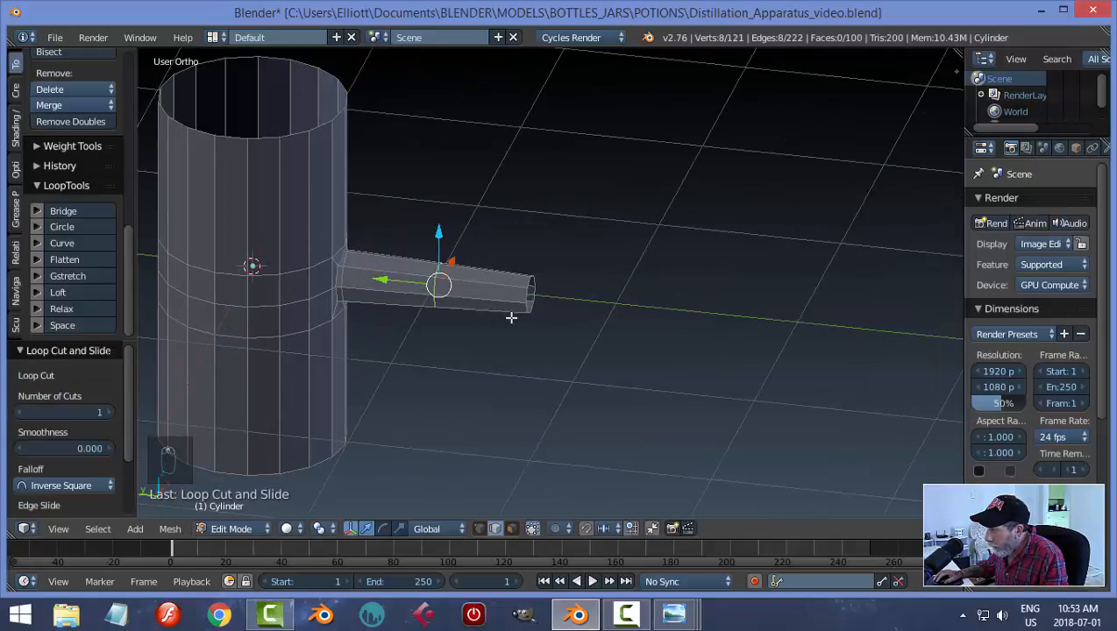
middle_click_drag(589, 318, 586, 320)
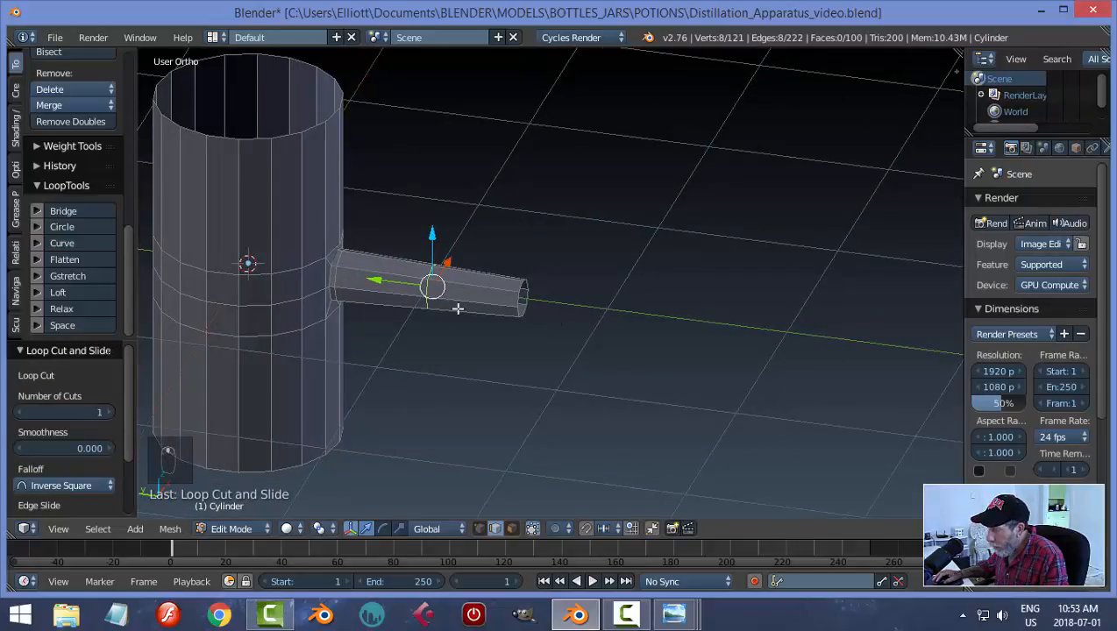
middle_click_drag(458, 308, 463, 286)
key("ctrl+r")
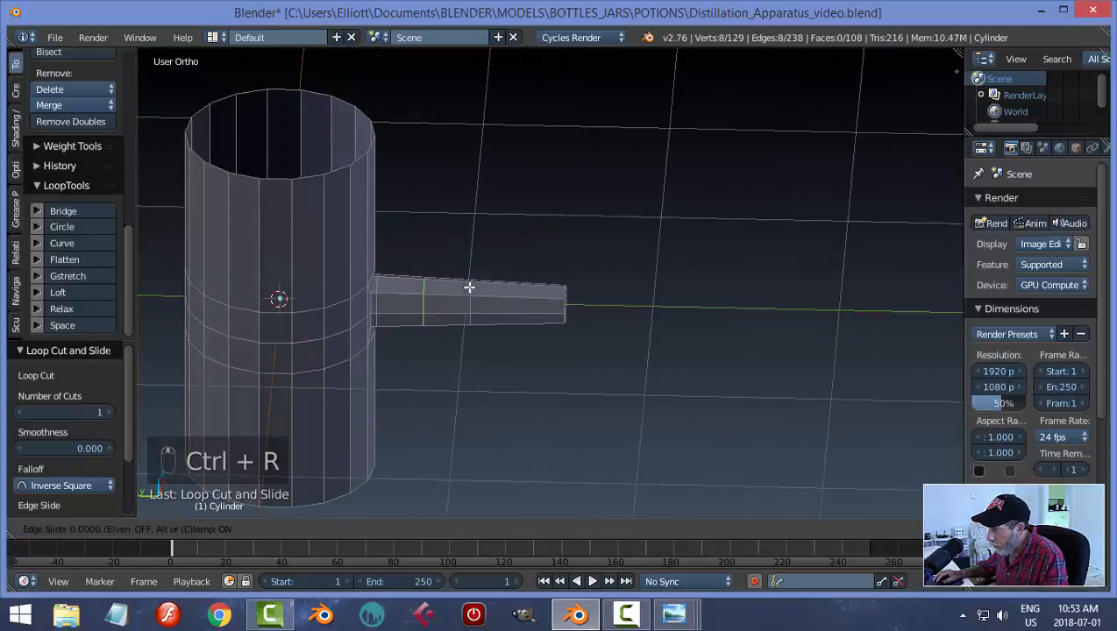
left_click(468, 287)
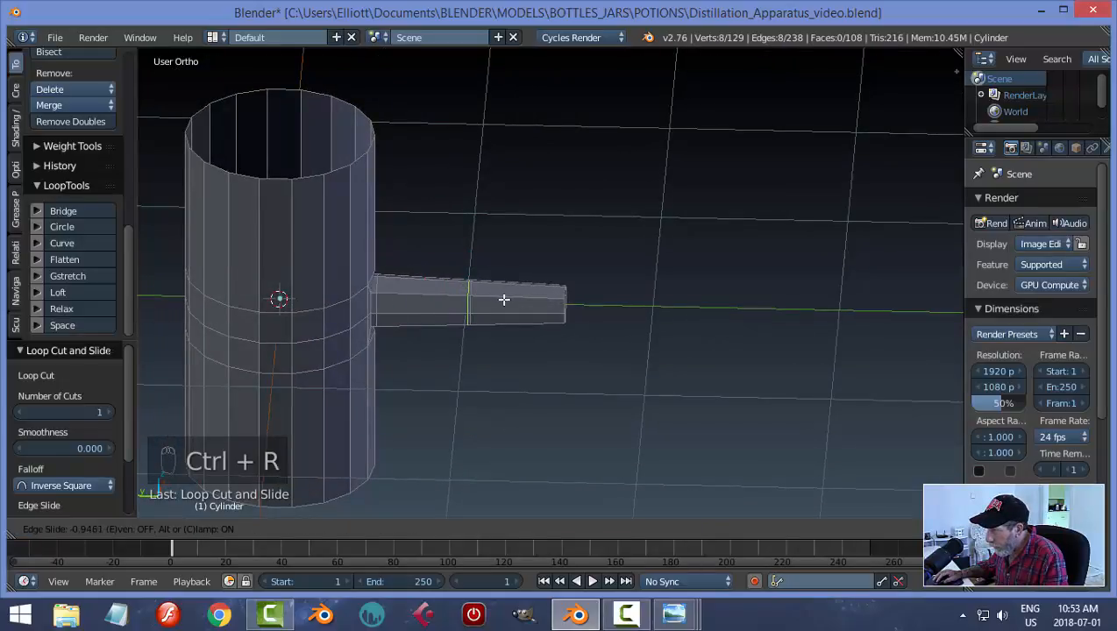
left_click(501, 299)
scroll(502, 299, "up", 2)
Enlarge the outer loop of the close pair to about 1.215 and shift it along Y to form a stepped ridge
key("a")
scroll(504, 300, "up", 1)
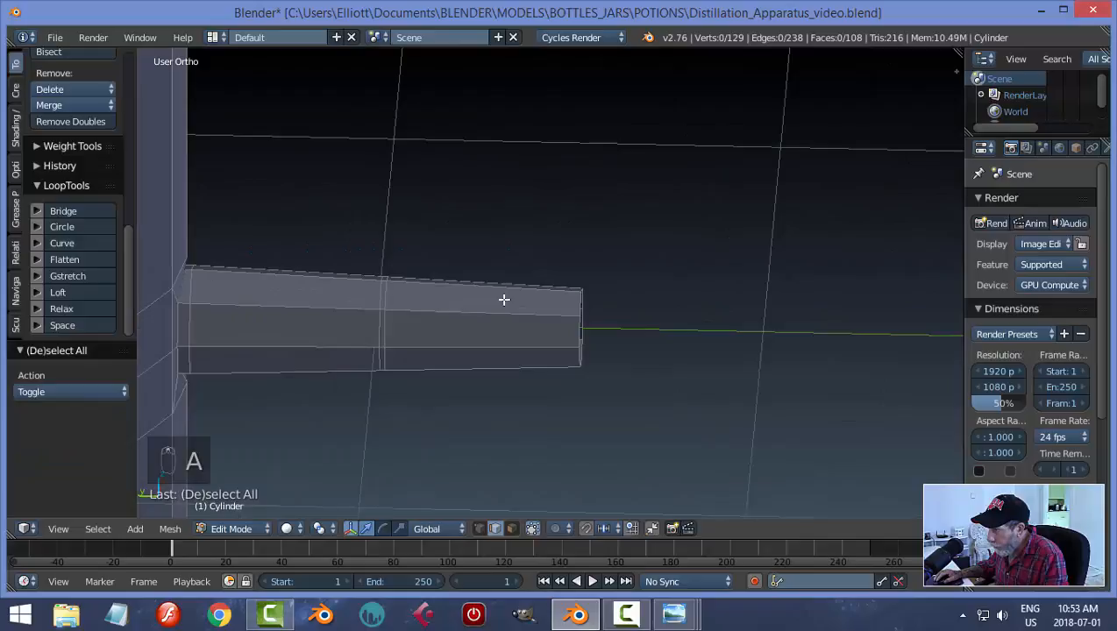
right_click(394, 296, "alt")
middle_click_drag(408, 296, 595, 312)
key("s")
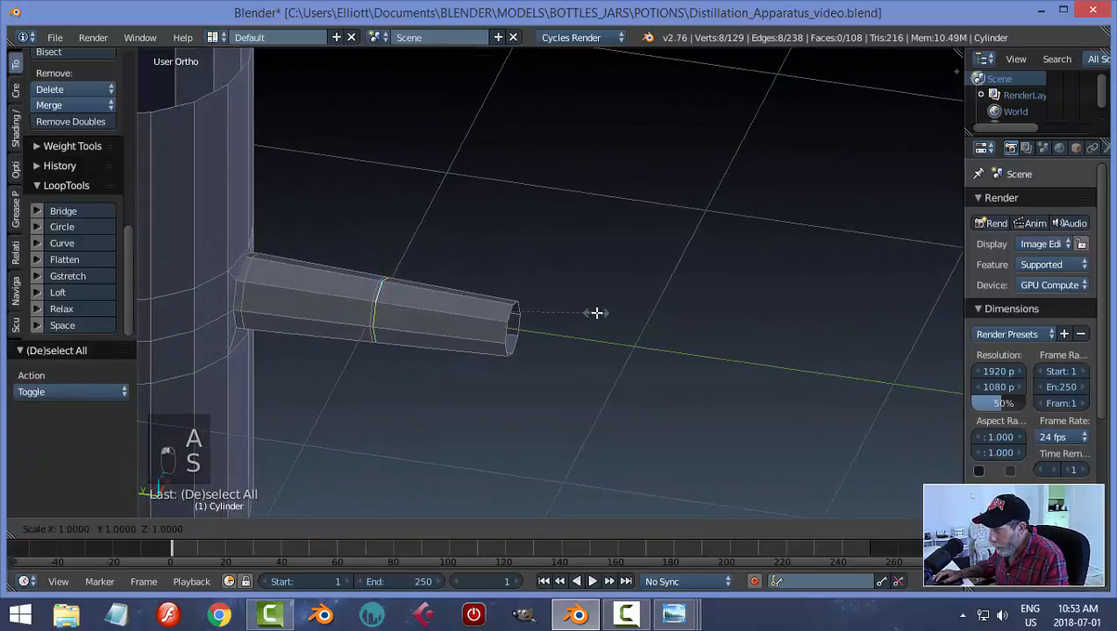
left_click(643, 312)
middle_click_drag(643, 312, 600, 325)
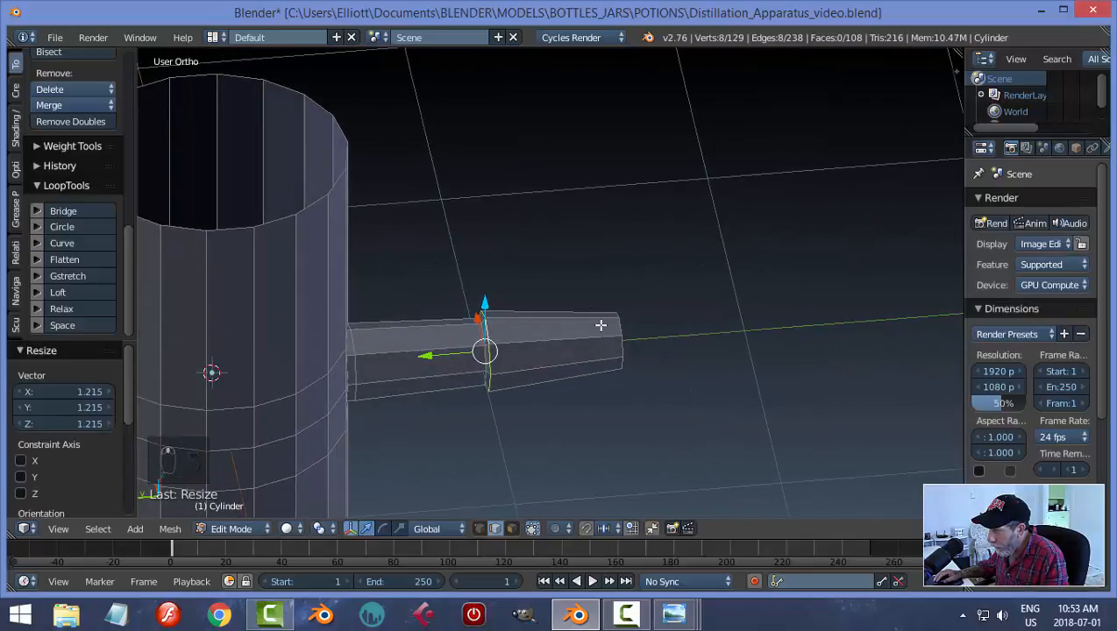
key("g")
key("y")
left_click(443, 356)
Add a centred loop cut on the side tube's outer section and a second one close beside it on the main tube's side
middle_click_drag(444, 356, 549, 344)
key("a")
key("ctrl+r")
left_click(456, 324)
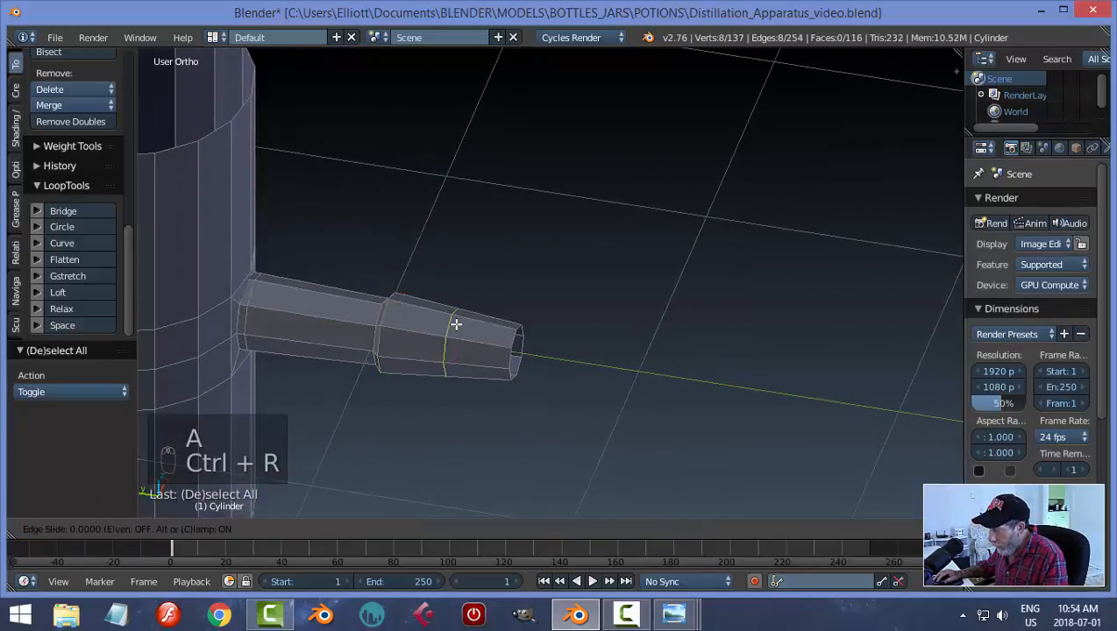
left_click(456, 325)
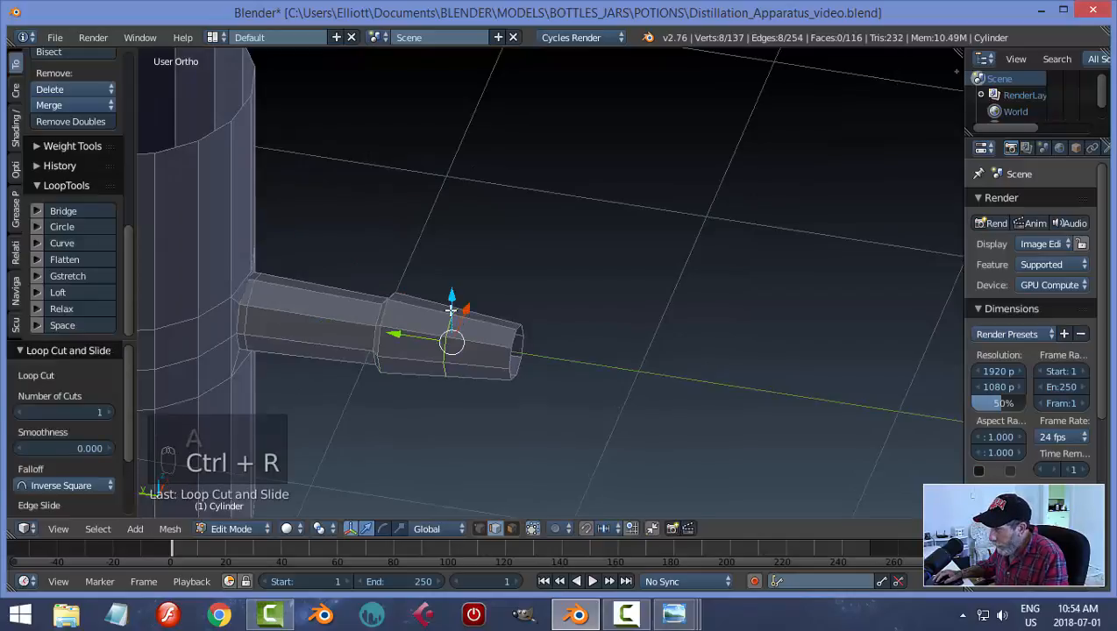
key("ctrl+r")
left_click(430, 308)
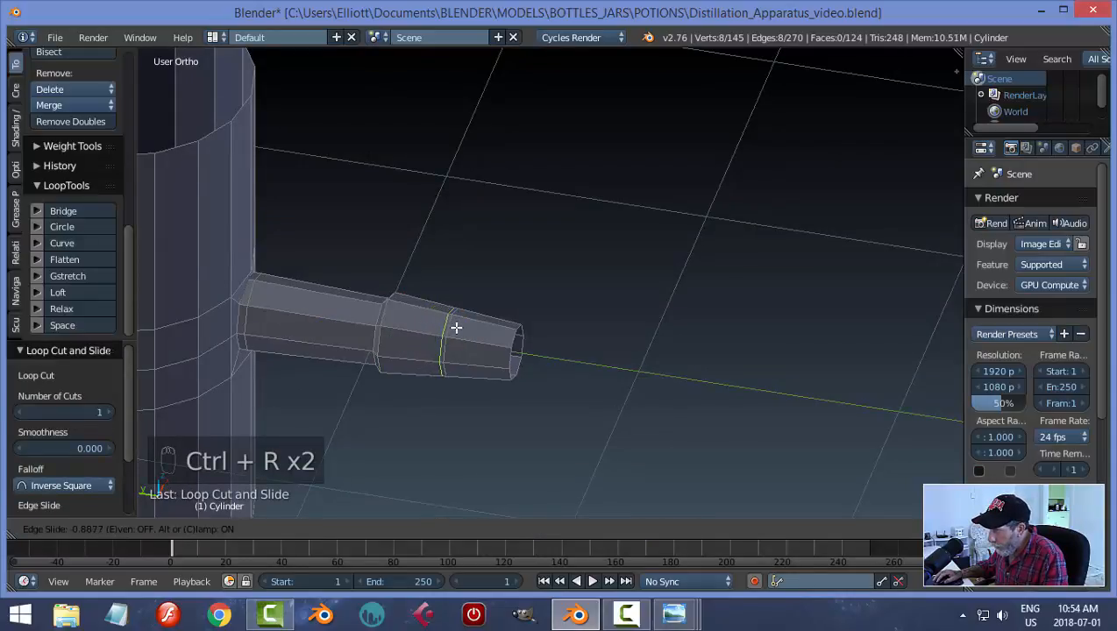
left_click(453, 326)
Enlarge the outer loop of the new close pair to about 1.101 and shift it along Y to form a second ridge
key("a")
scroll(449, 333, "up", 1)
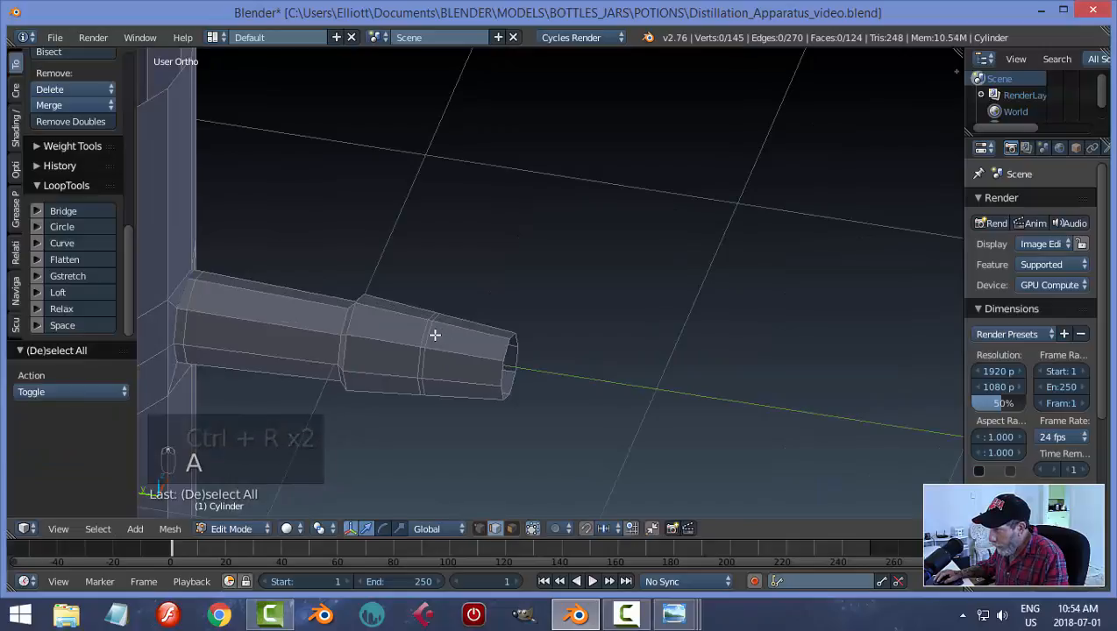
key("s")
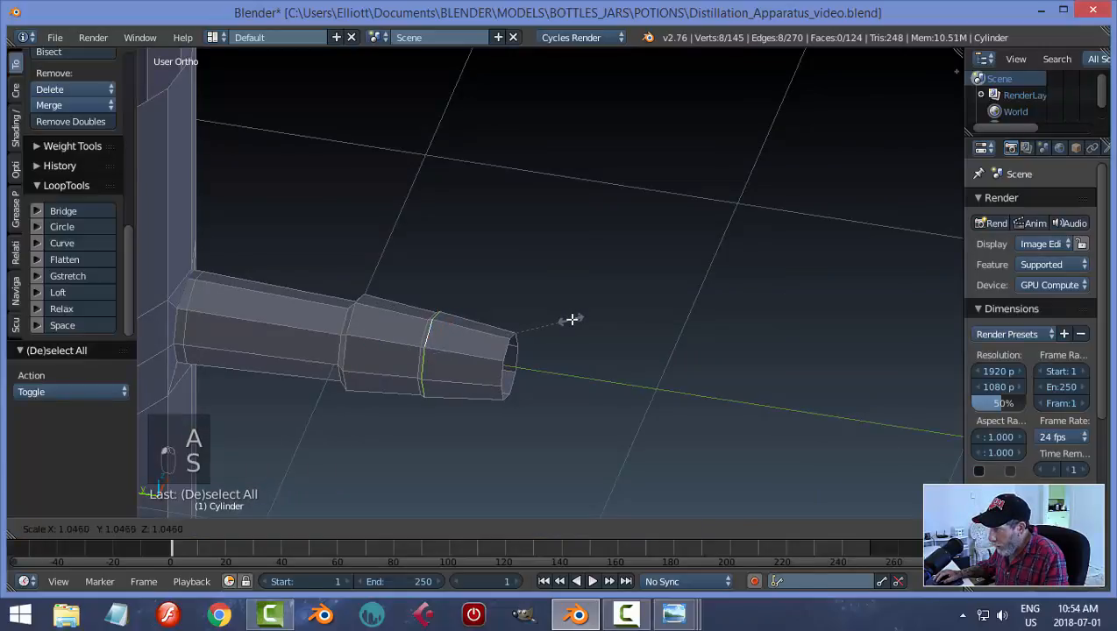
left_click(579, 324)
middle_click_drag(578, 324, 633, 324)
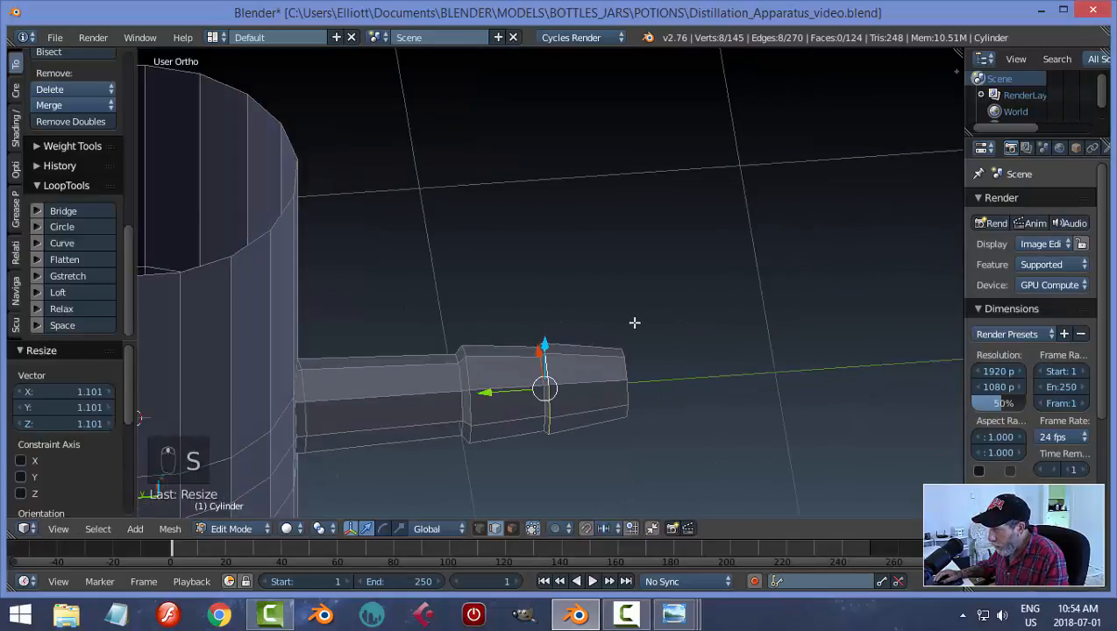
left_click_drag(494, 393, 502, 395)
key("a")
Duplicate the entire tube mesh with its side connector and move the copy down about 3.099 along Z
scroll(733, 383, "down", 3)
middle_click_drag(735, 383, 588, 316)
key("a")
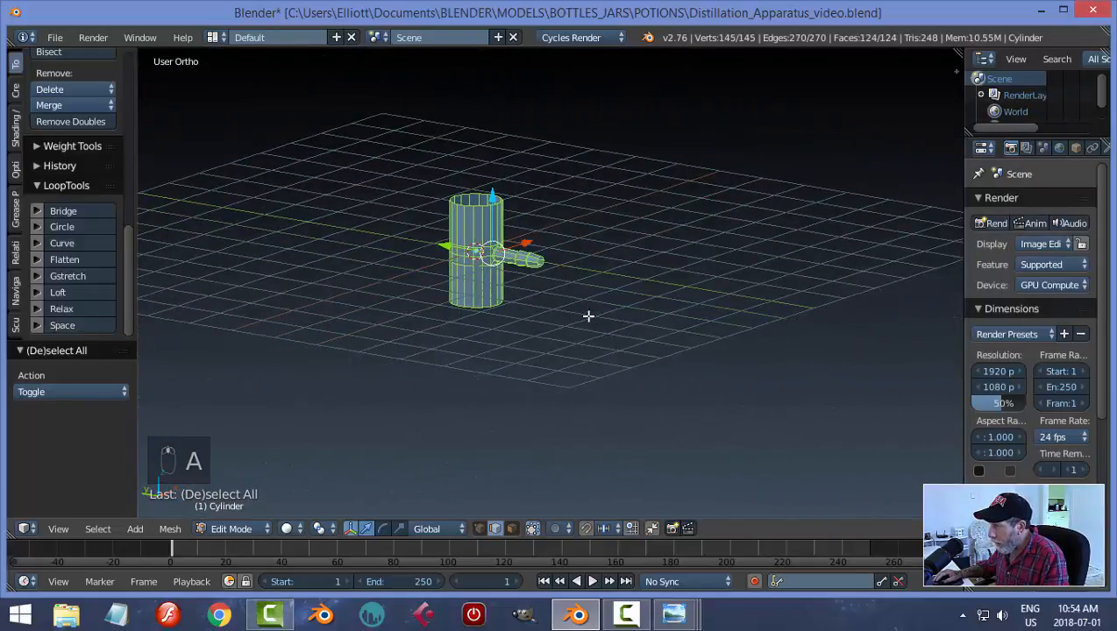
key("shift+d")
right_click(588, 316)
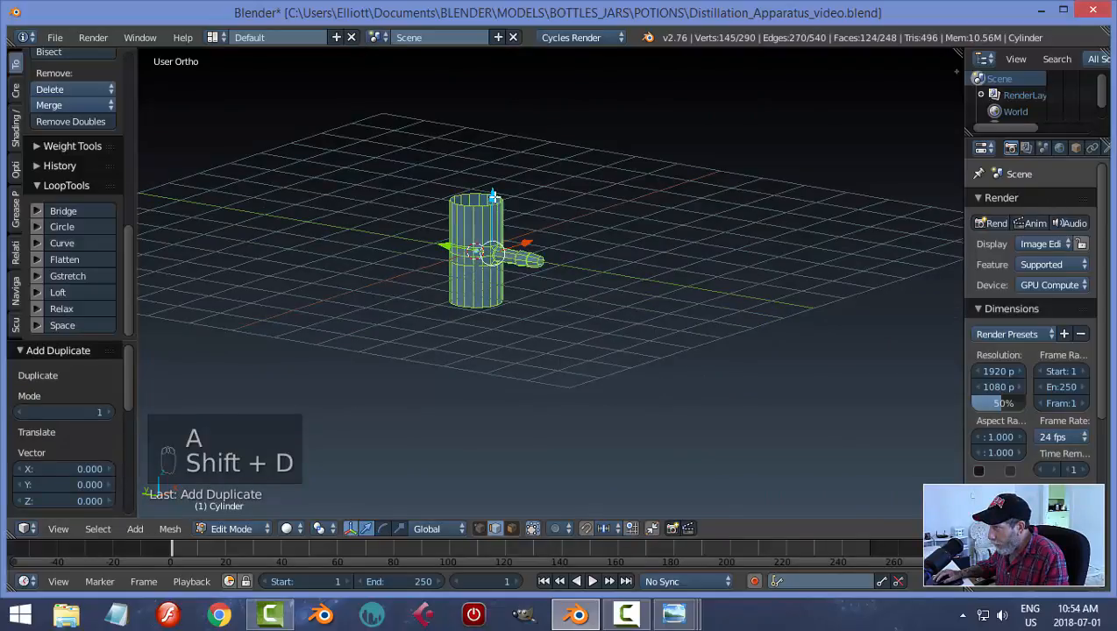
left_click_drag(493, 196, 499, 353)
middle_click_drag(628, 289, 689, 292)
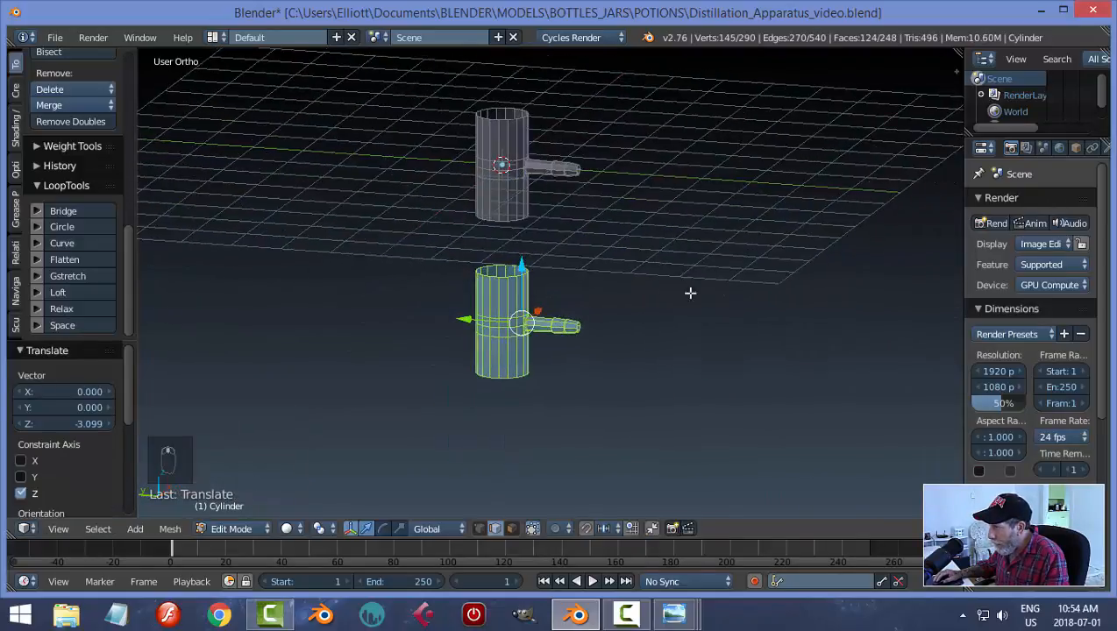
Switch to Windows Photo Viewer and examine the glass condenser reference photo CE-GGCN300__09325.1503517935.jpg
mouse_move(674, 614)
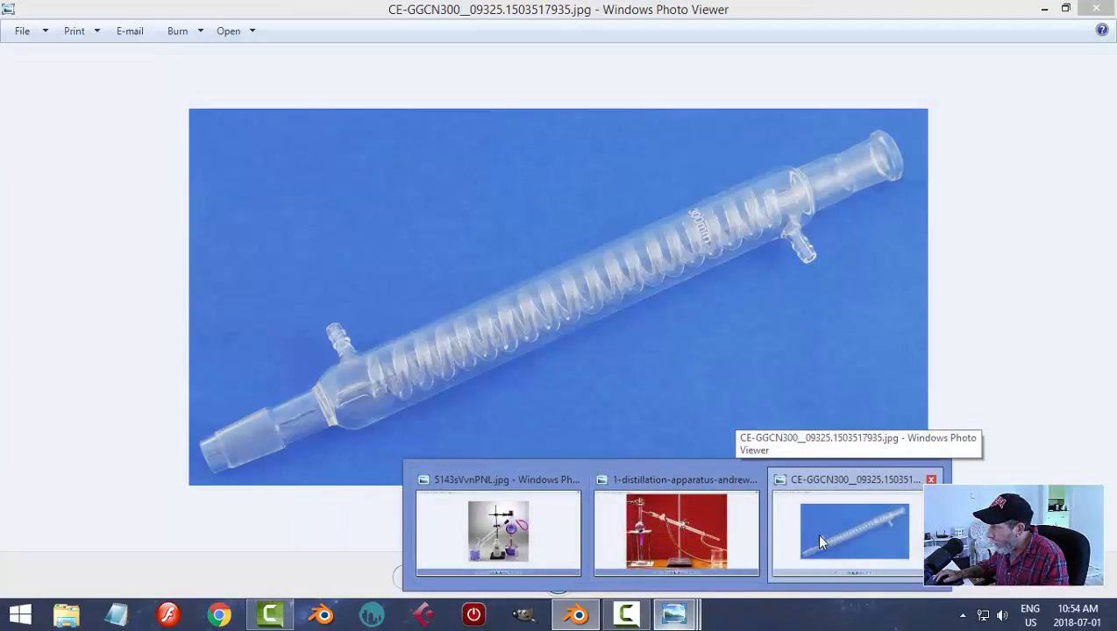
left_click(815, 535)
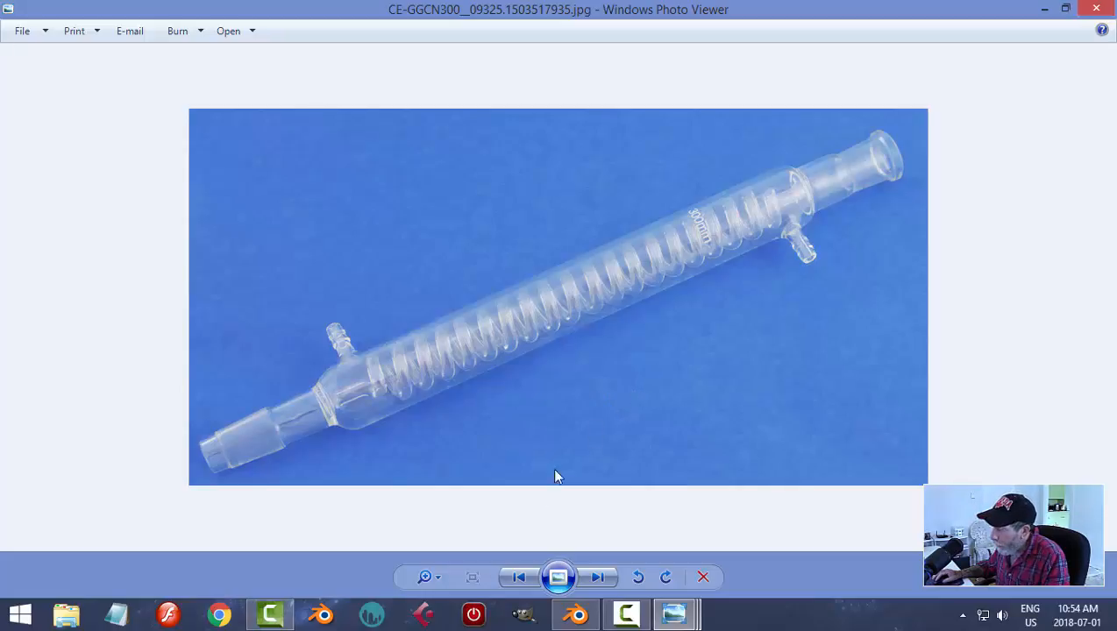
mouse_move(664, 598)
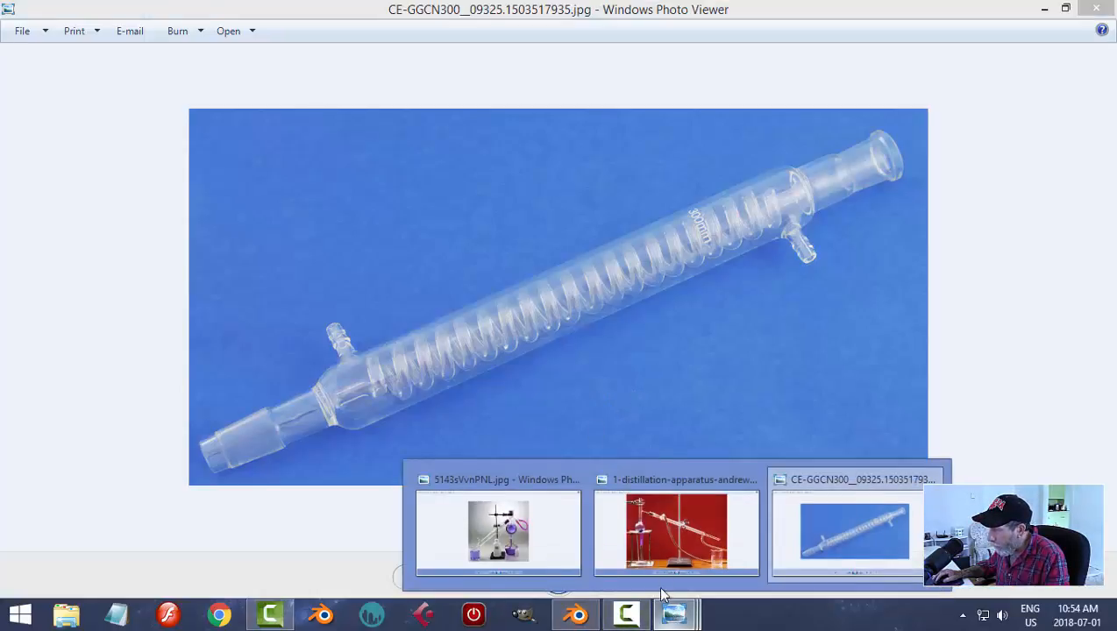
mouse_move(639, 549)
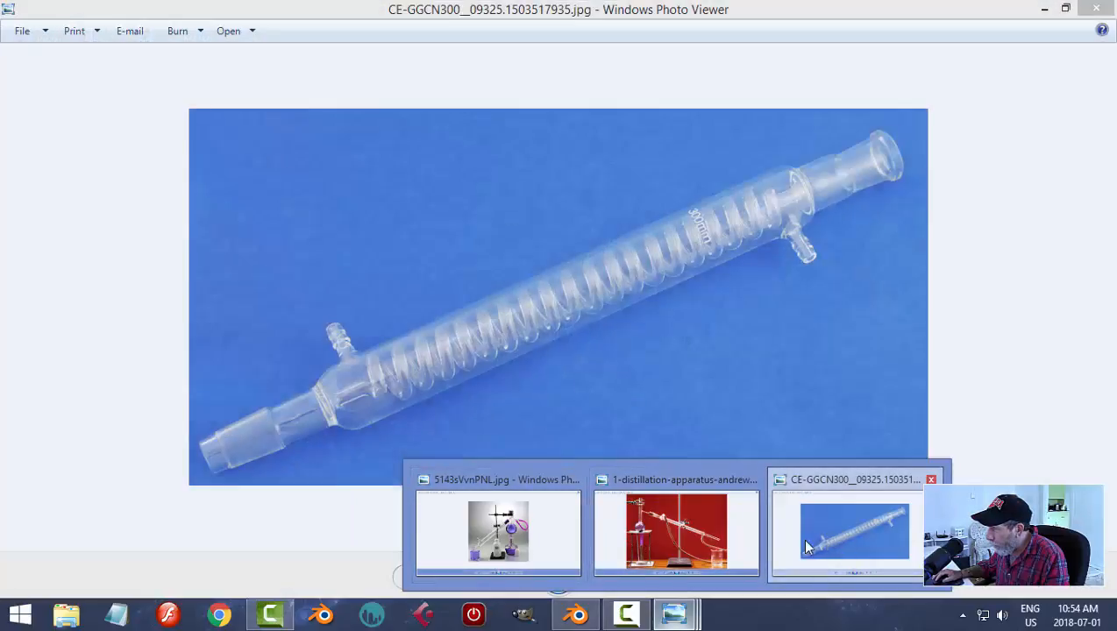
mouse_move(523, 552)
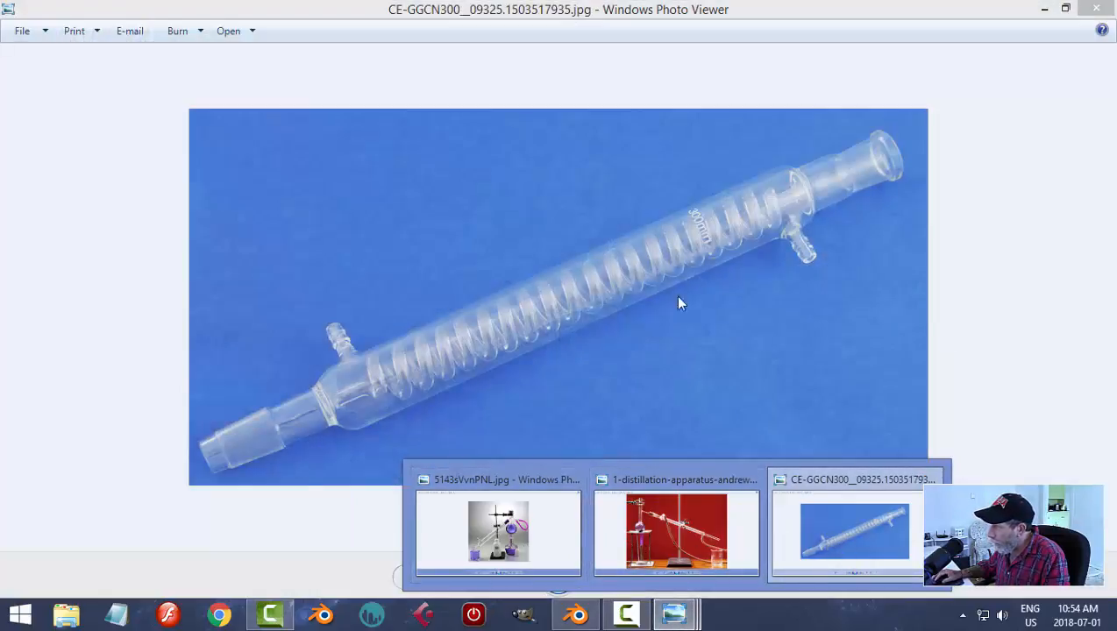
Switch back to Blender and hide the grid floor in the 3D view's display settings
left_click(576, 614)
scroll(663, 361, "down", 2)
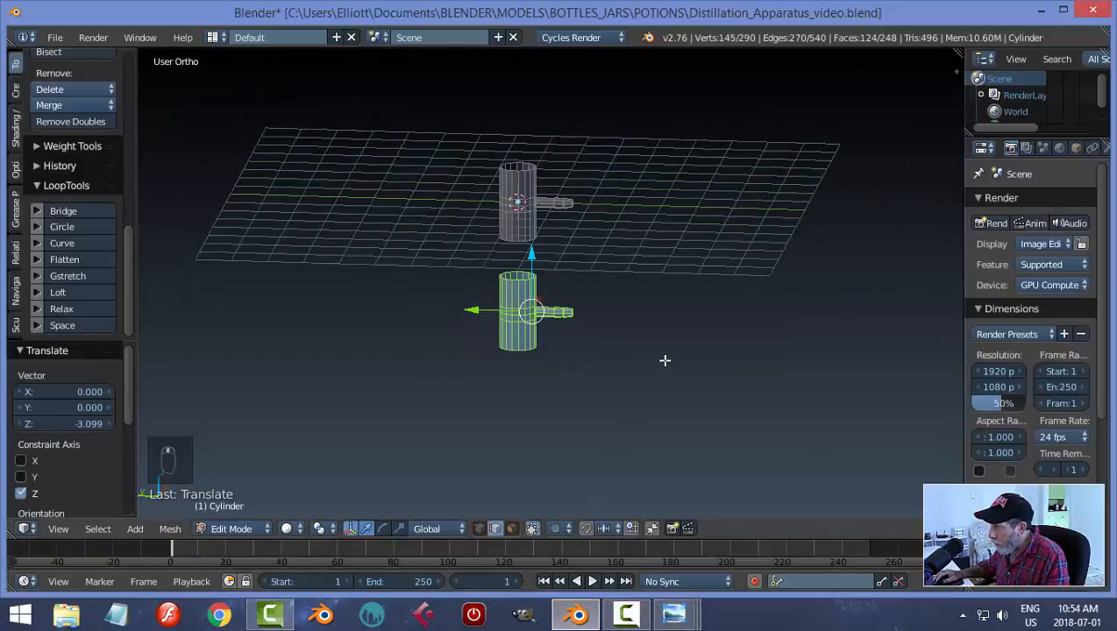
key("n")
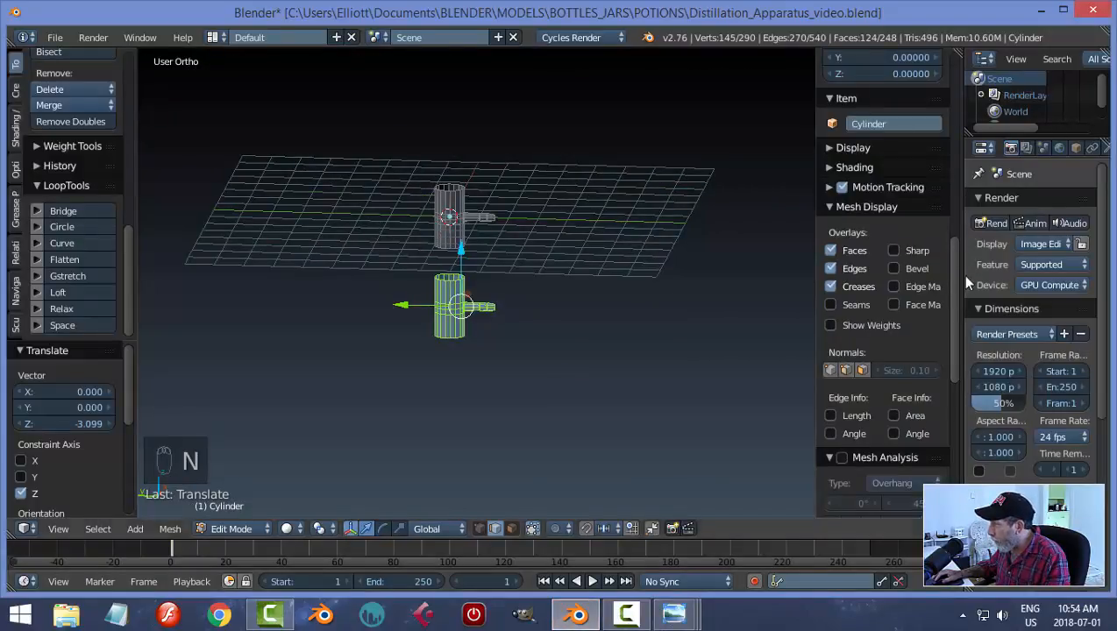
left_click(836, 209)
left_click(828, 148)
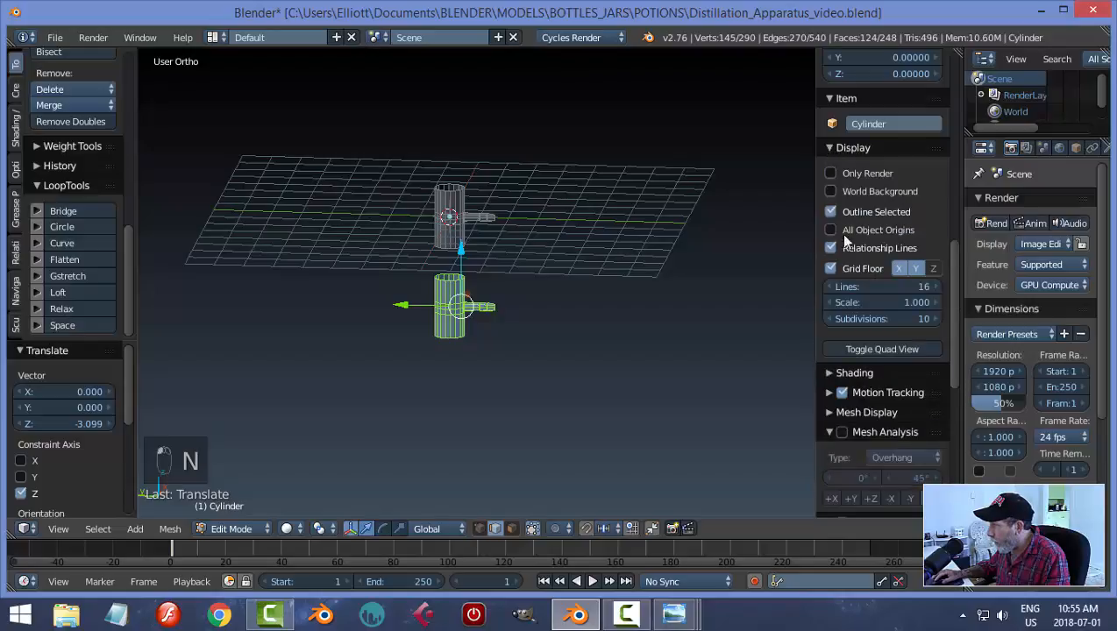
left_click(858, 274)
key("n")
scroll(622, 264, "up", 3)
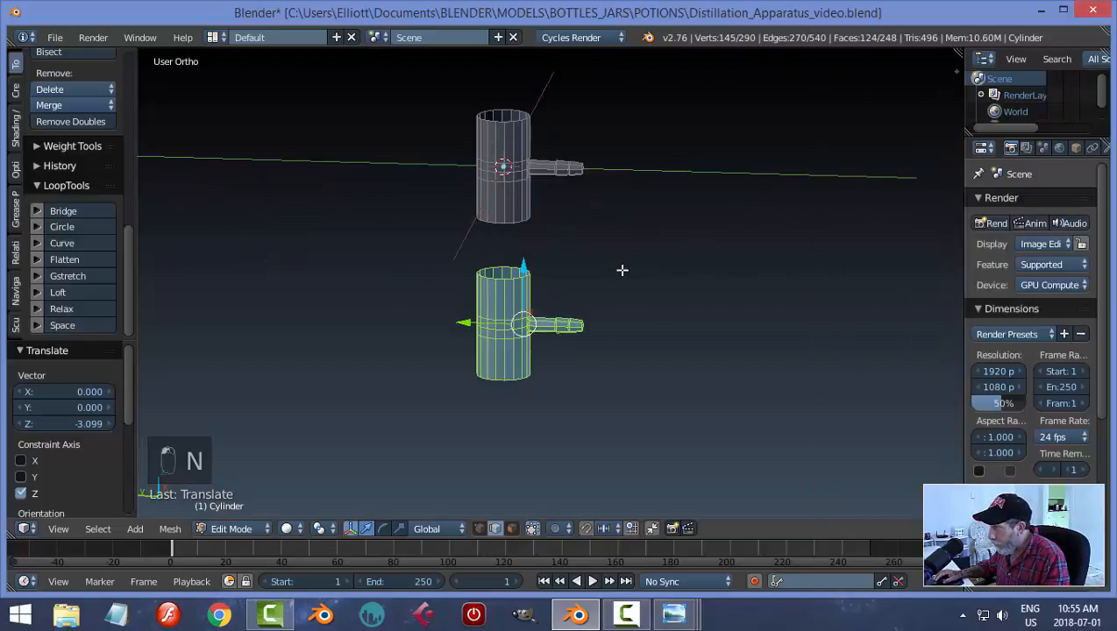
Join the two tubes with Bridge Edge Loops between the lower tube's top rim and the upper tube's bottom rim
middle_click_drag(640, 273, 644, 269)
scroll(644, 269, "up", 1)
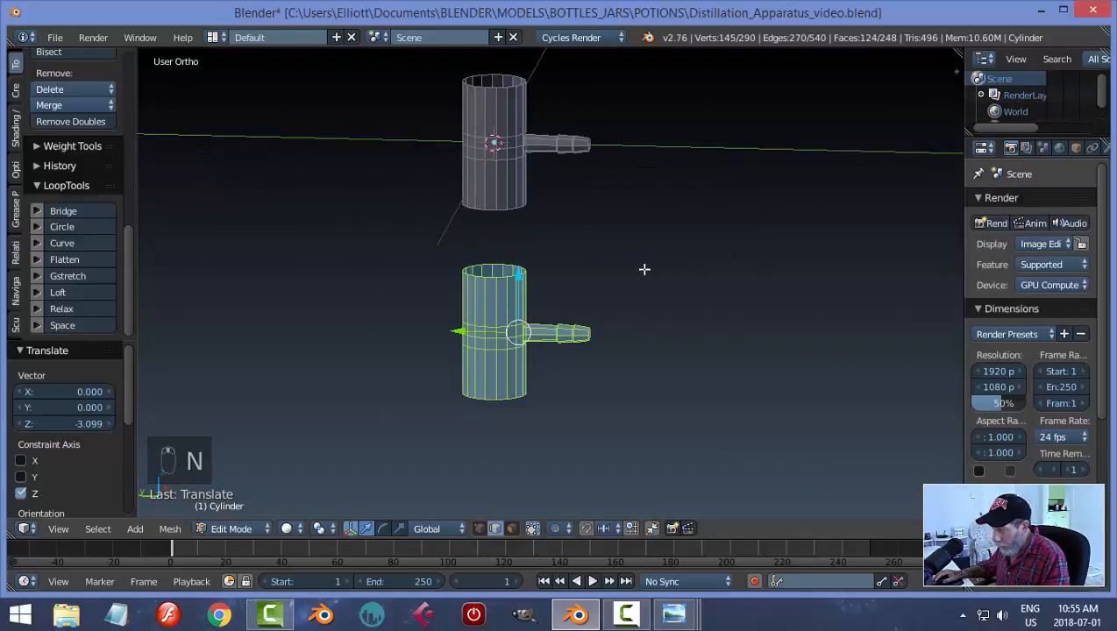
key("a")
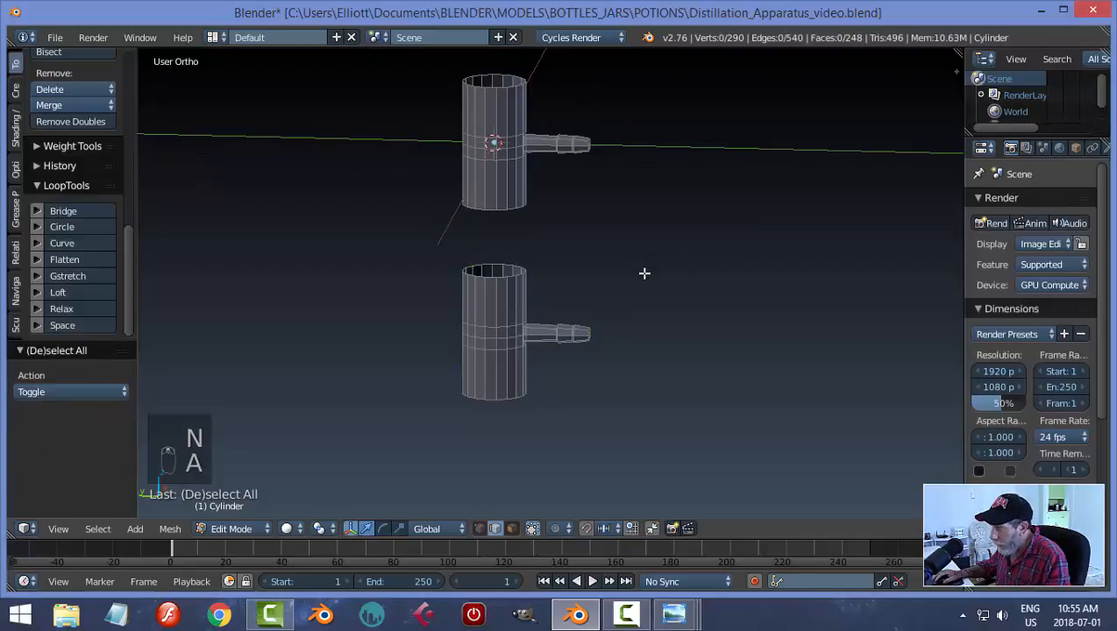
right_click(499, 276, "alt")
scroll(551, 253, "up", 3)
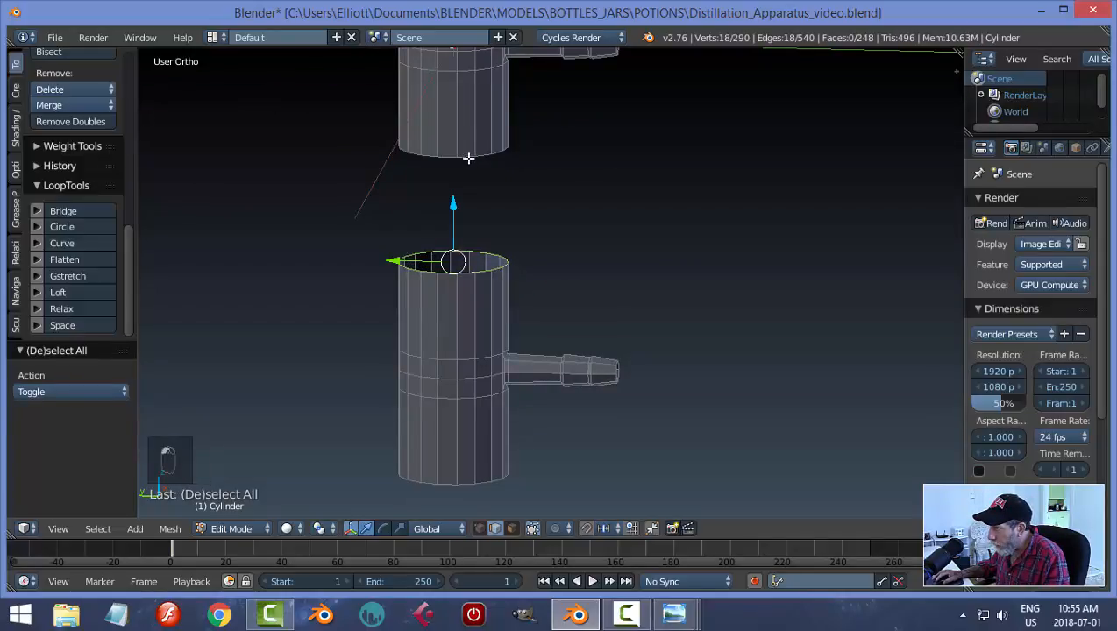
right_click(469, 155, "alt+shift")
scroll(569, 227, "down", 3)
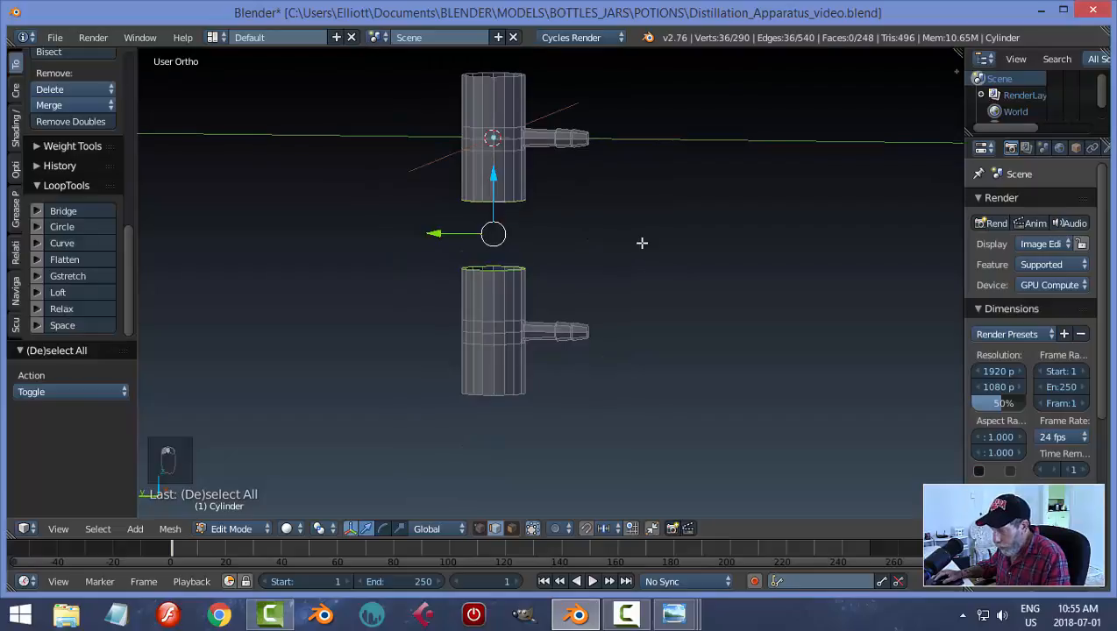
key("ctrl+e")
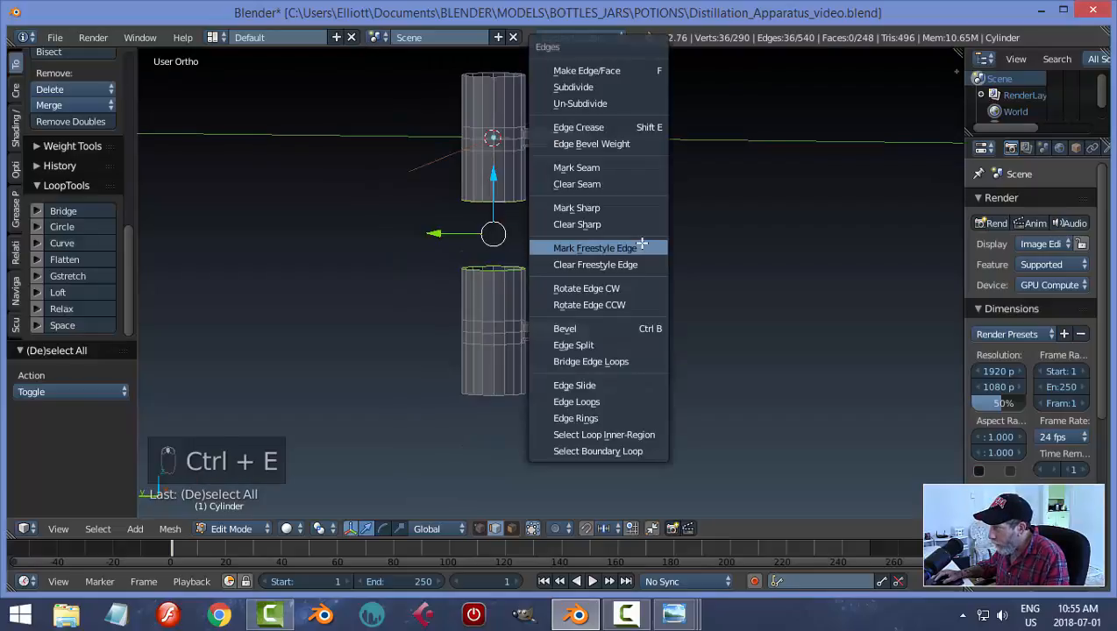
left_click(608, 361)
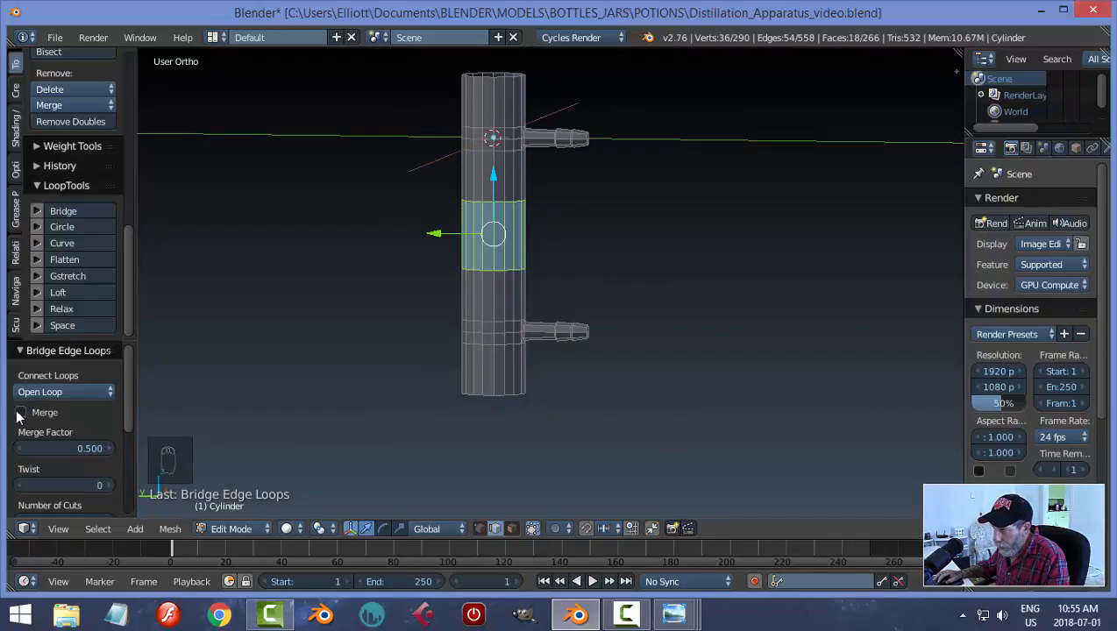
Dissolve the two edge loops bounding the bridged section between the tubes
key("a")
scroll(489, 196, "up", 2)
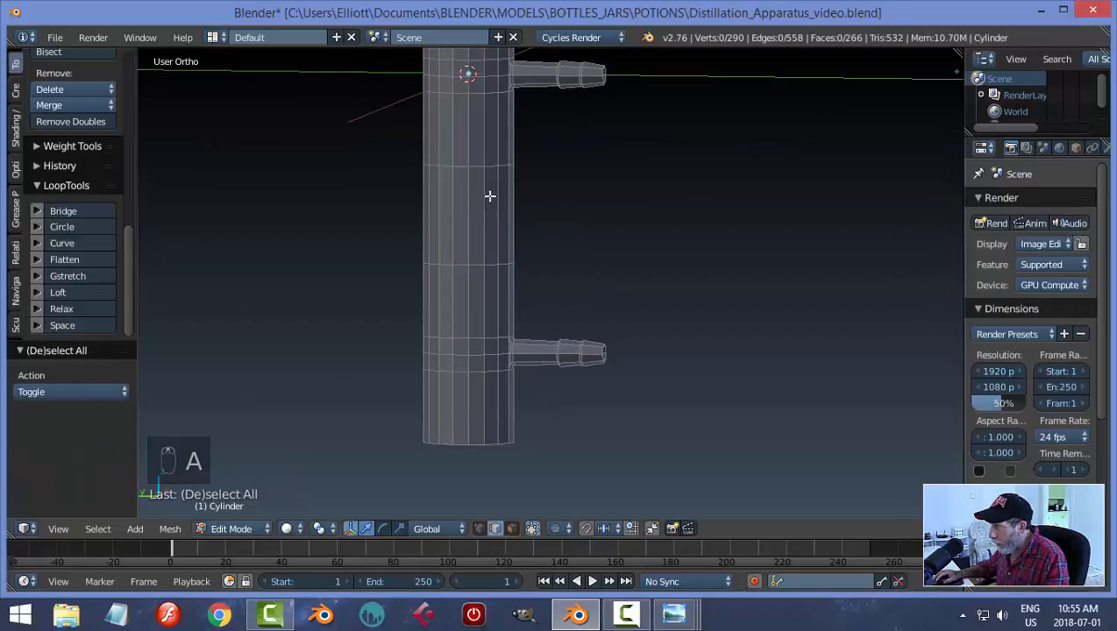
right_click(482, 167, "alt")
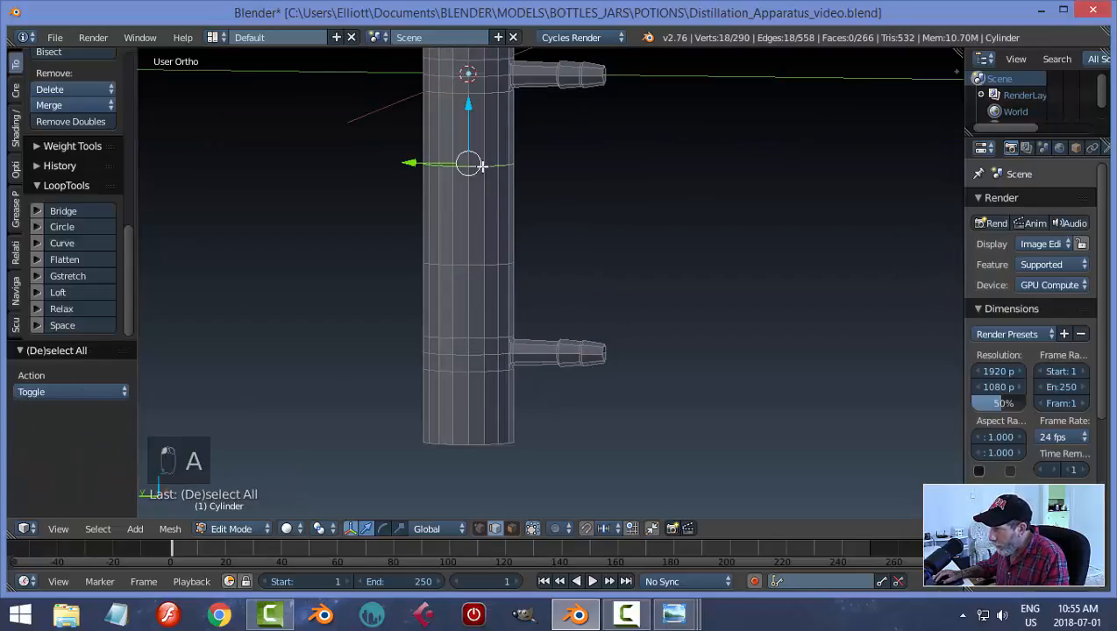
right_click(480, 263, "alt+shift")
key("x")
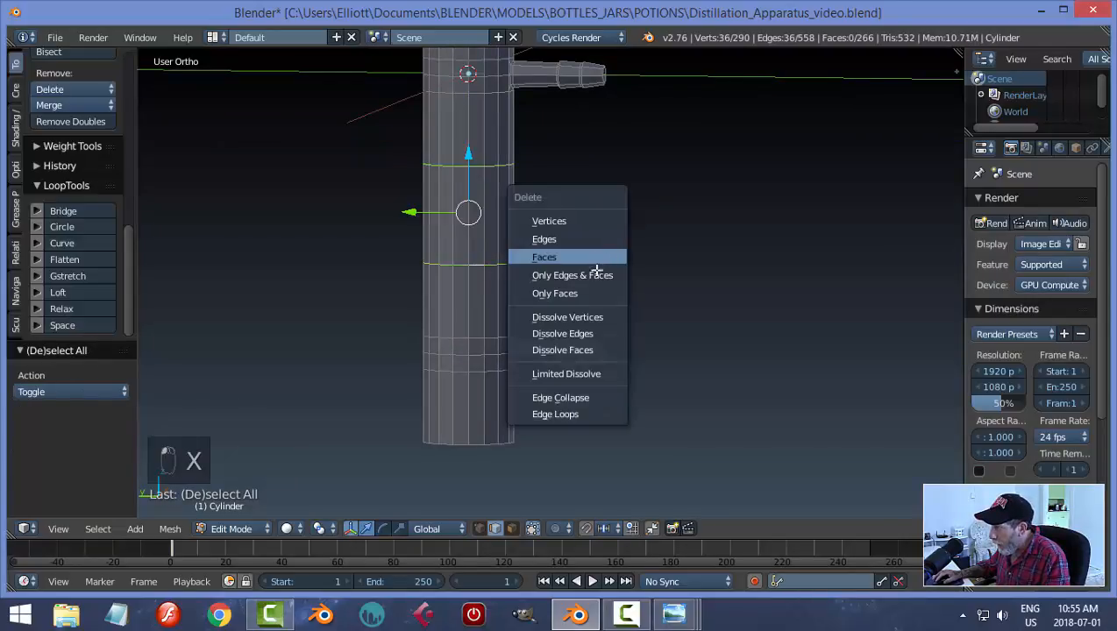
left_click(584, 319)
In right wireframe view, box-select the vertices of the tube's lower end with its connector and move them down about 1.36 along Z
scroll(649, 294, "down", 2)
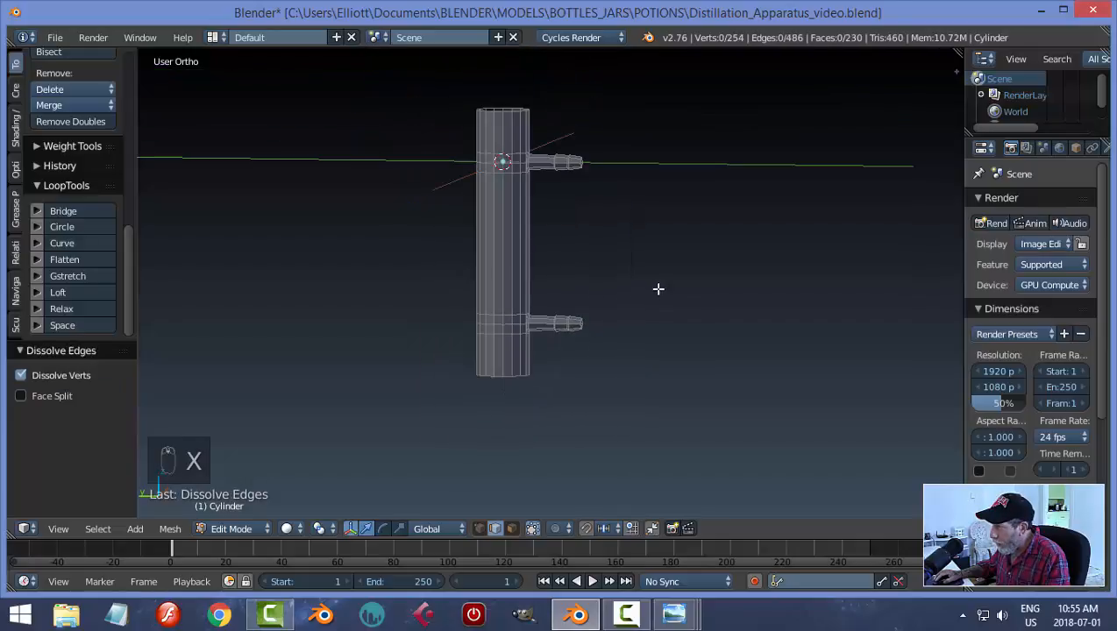
mouse_move(658, 289)
middle_mouse_down()
mouse_move(614, 304)
mouse_move(597, 239)
mouse_move(662, 260)
mouse_move(647, 271)
middle_mouse_up()
scroll(648, 271, "down", 1)
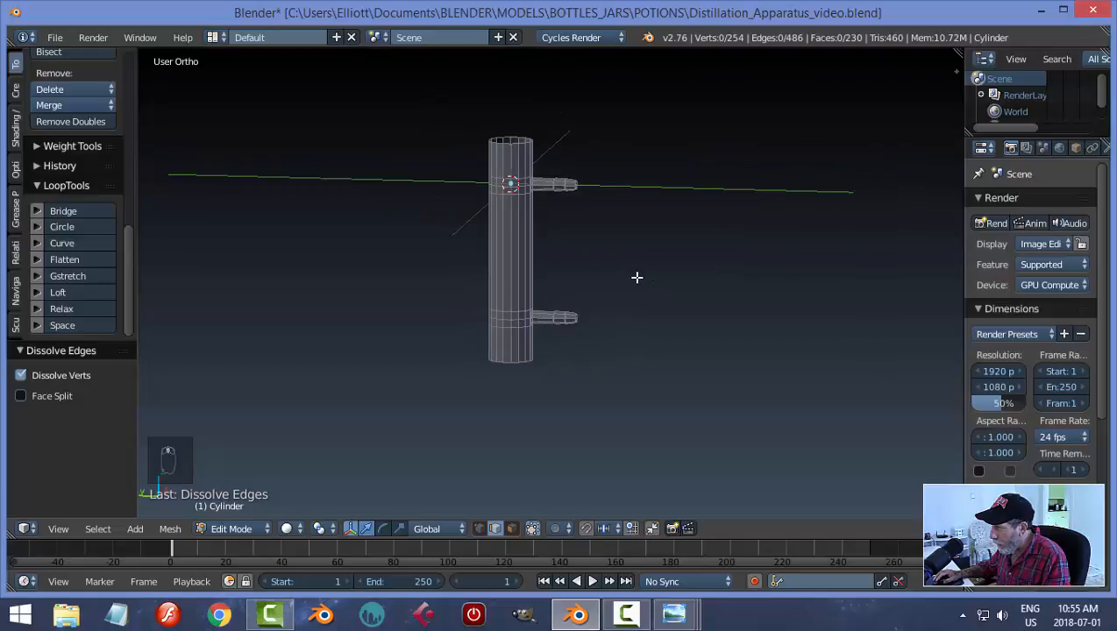
key("KP_1")
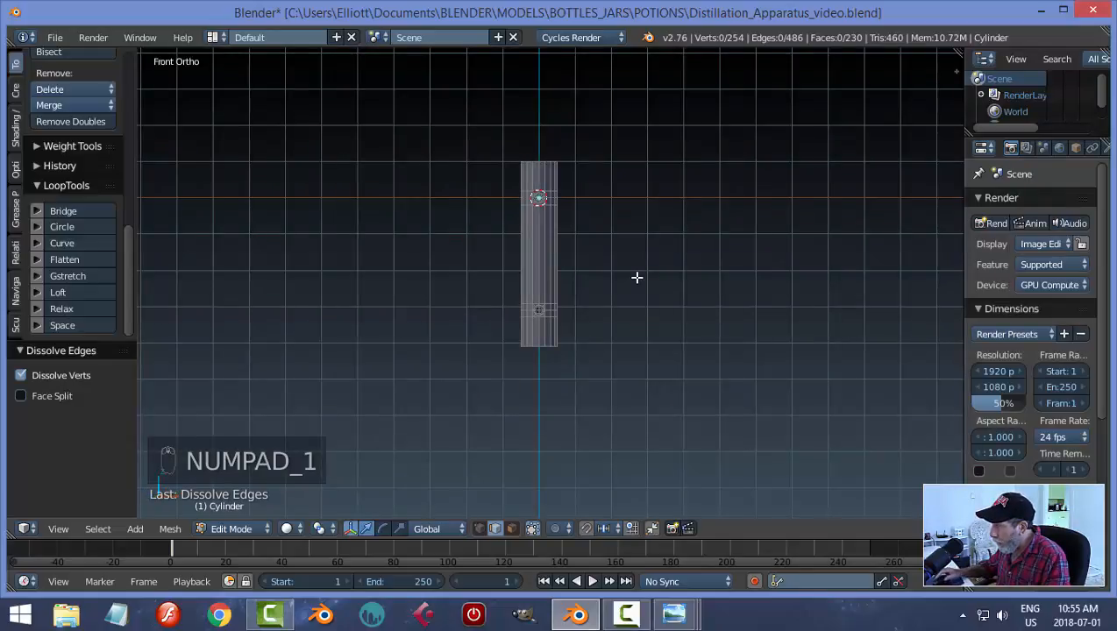
key("KP_3")
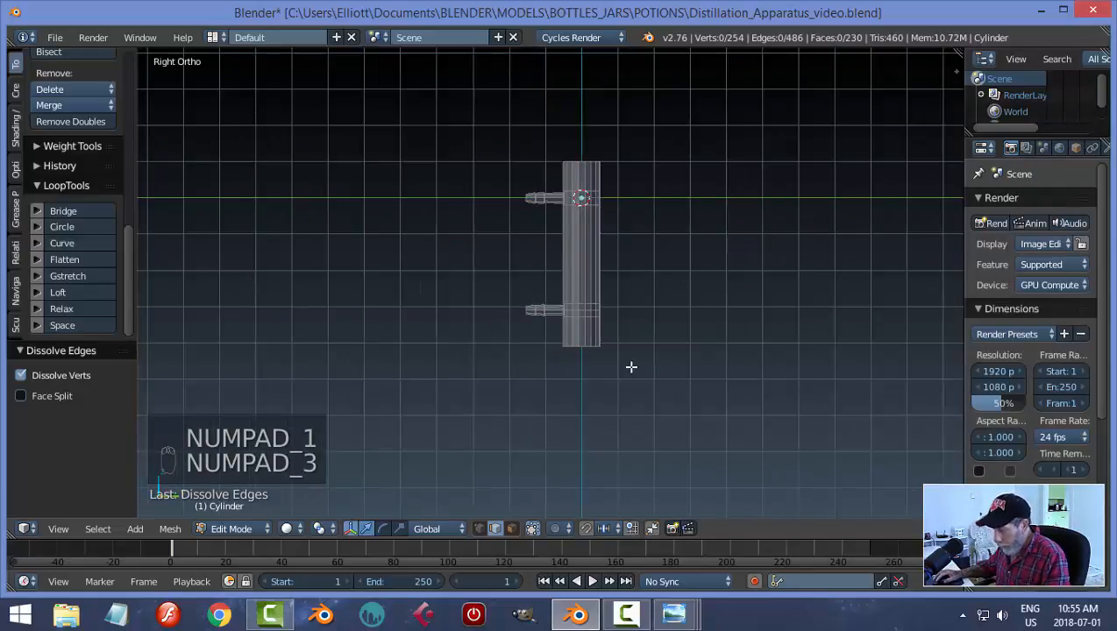
key("z")
key("ctrl+Tab")
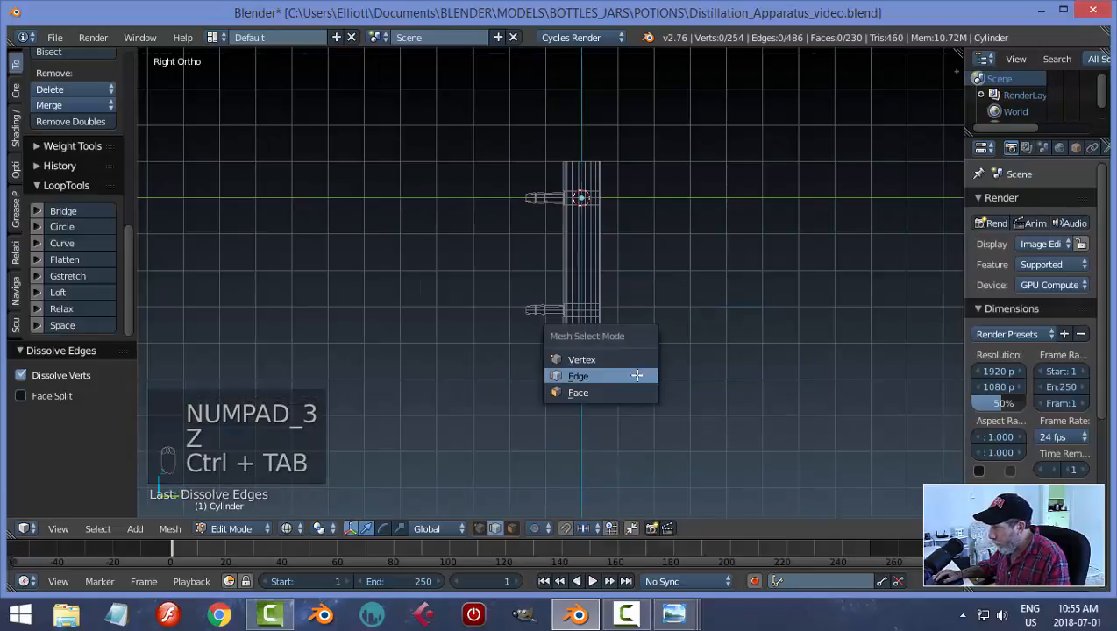
left_click(626, 360)
key("b")
left_click_drag(663, 411, 454, 262)
key("g")
key("z")
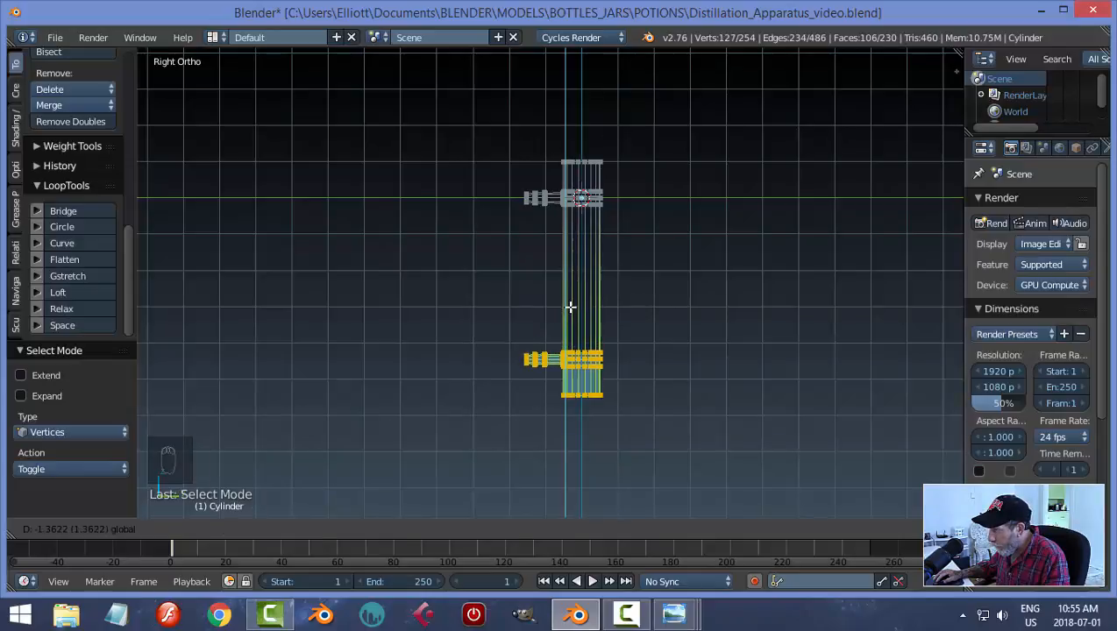
left_click(571, 307)
key("a")
Switch the viewport to solid shading and set the mesh selection mode to edges
key("z")
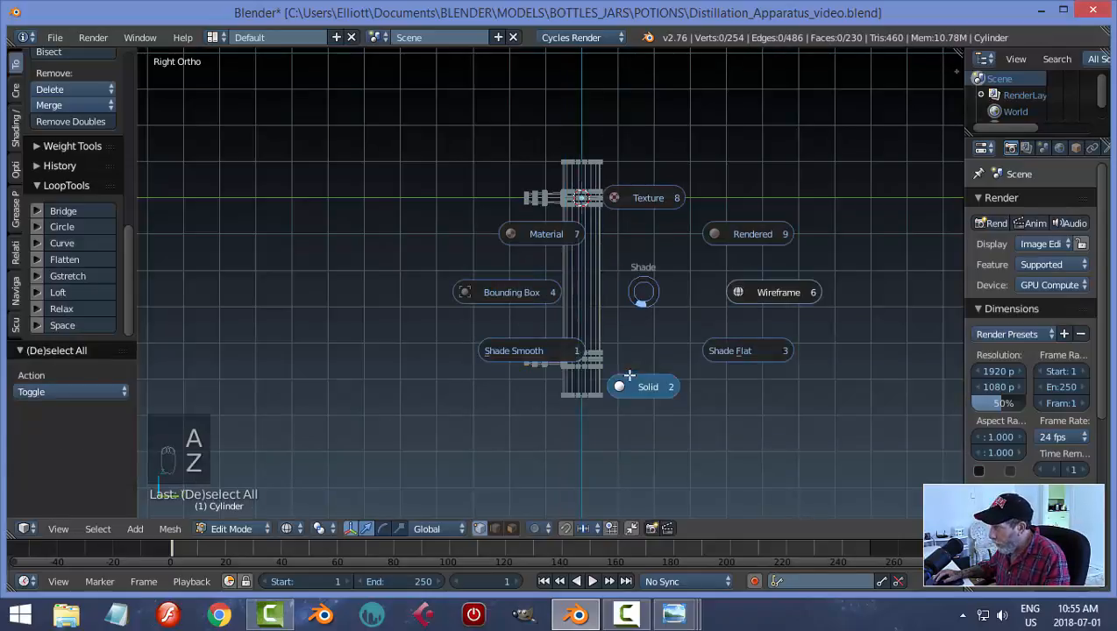
left_click(642, 384)
mouse_move(608, 284)
middle_mouse_down()
mouse_move(726, 319)
mouse_move(588, 281)
mouse_move(706, 262)
mouse_move(528, 242)
mouse_move(571, 274)
middle_mouse_up()
key("ctrl+Tab")
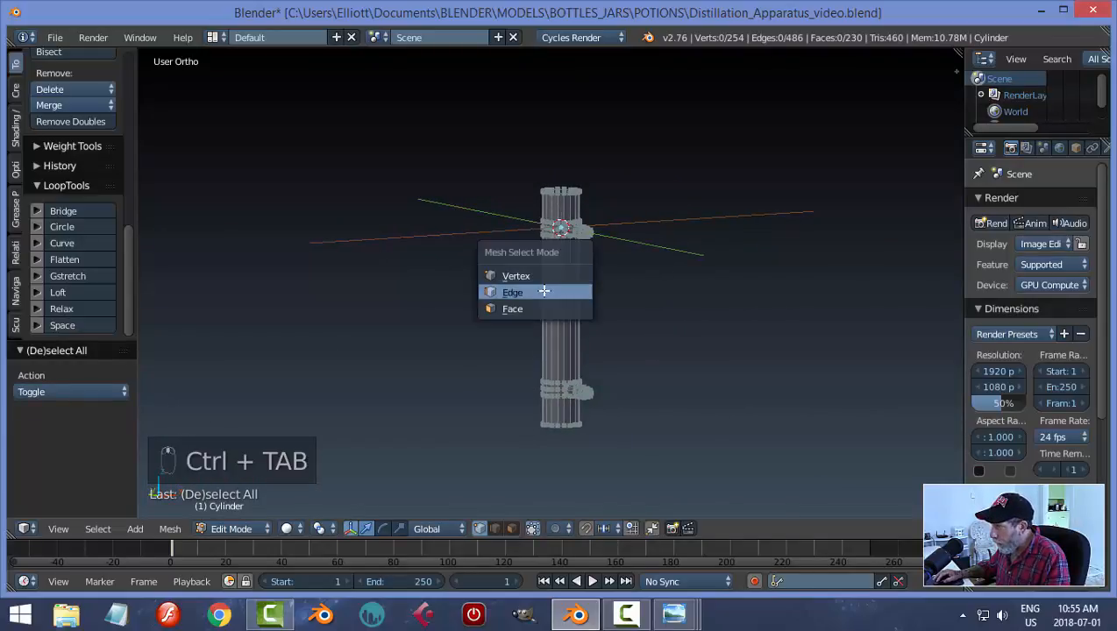
left_click(543, 292)
Extrude the tube's top rim edge loop in place and scale it inward to about 0.56
middle_click_drag(570, 235, 455, 251, "shift")
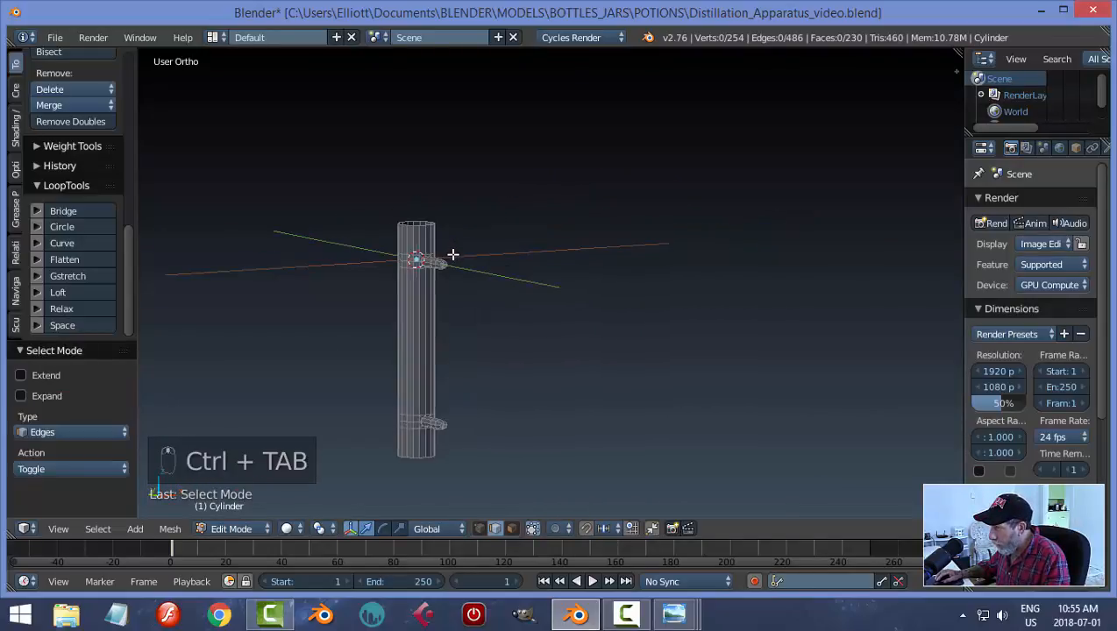
scroll(453, 254, "up", 3)
right_click(326, 181, "alt")
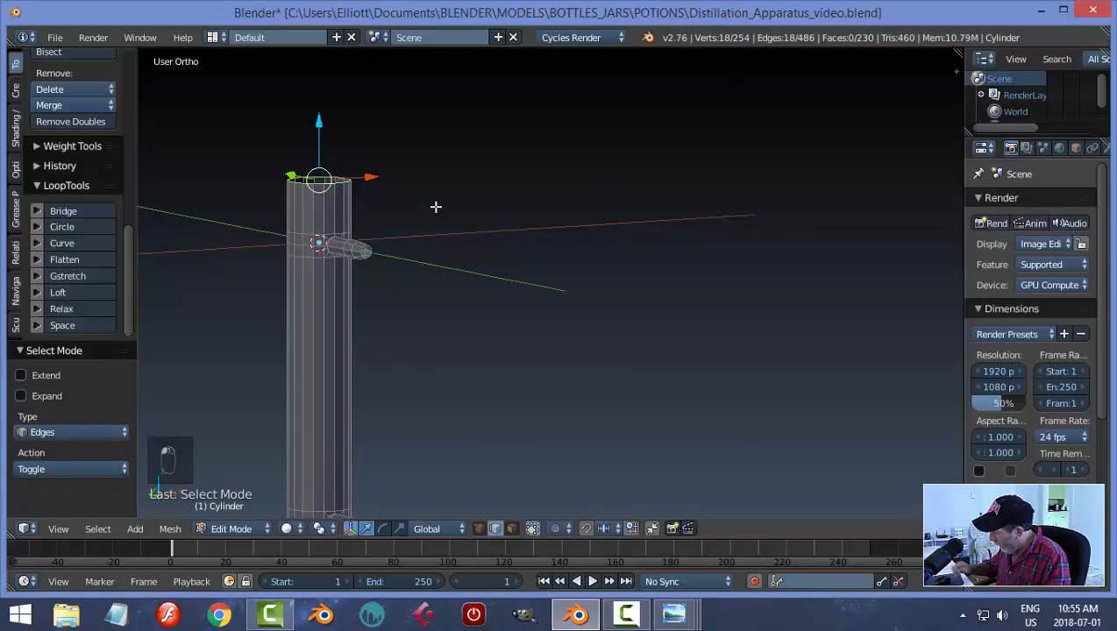
key("KP_Decimal")
scroll(471, 247, "down", 3)
middle_click_drag(512, 244, 535, 275)
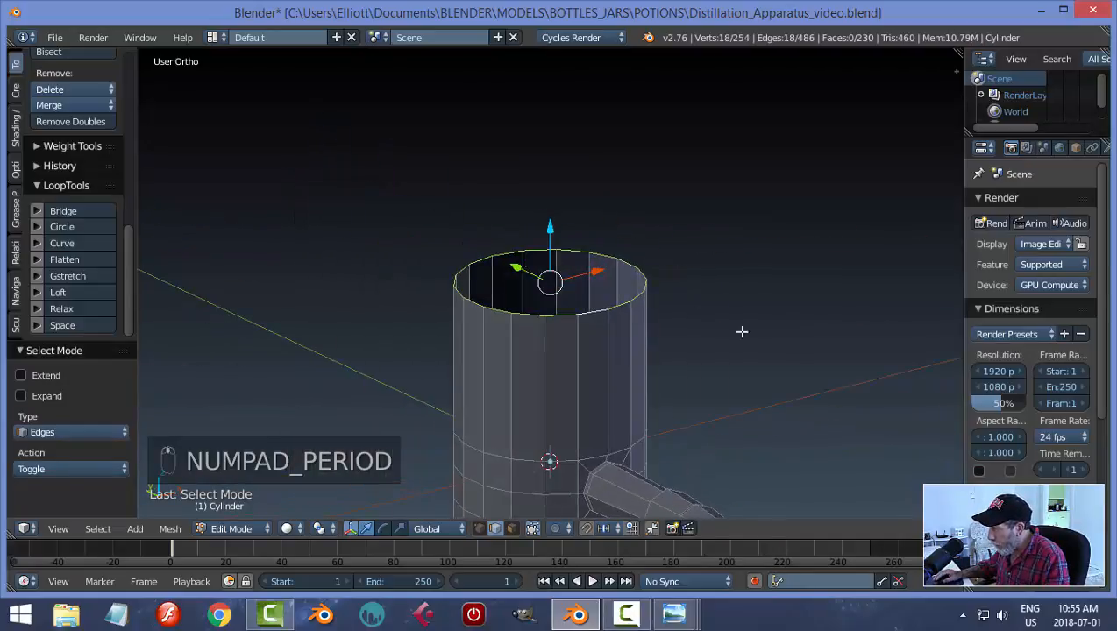
middle_click_drag(685, 350, 633, 248, "shift")
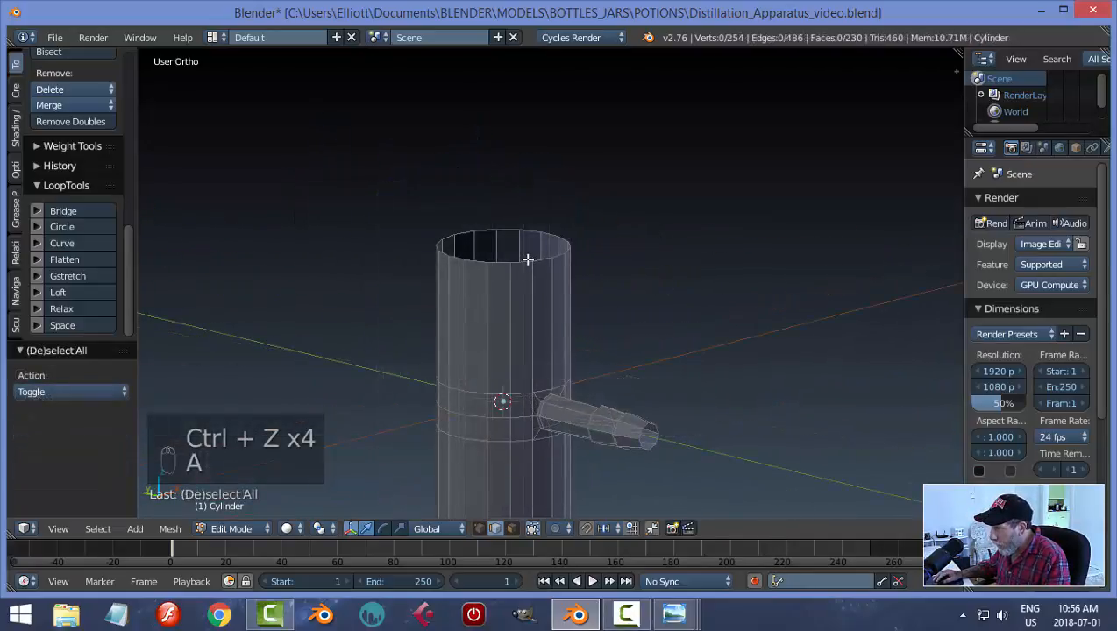
middle_click_drag(656, 287, 744, 286)
key("e")
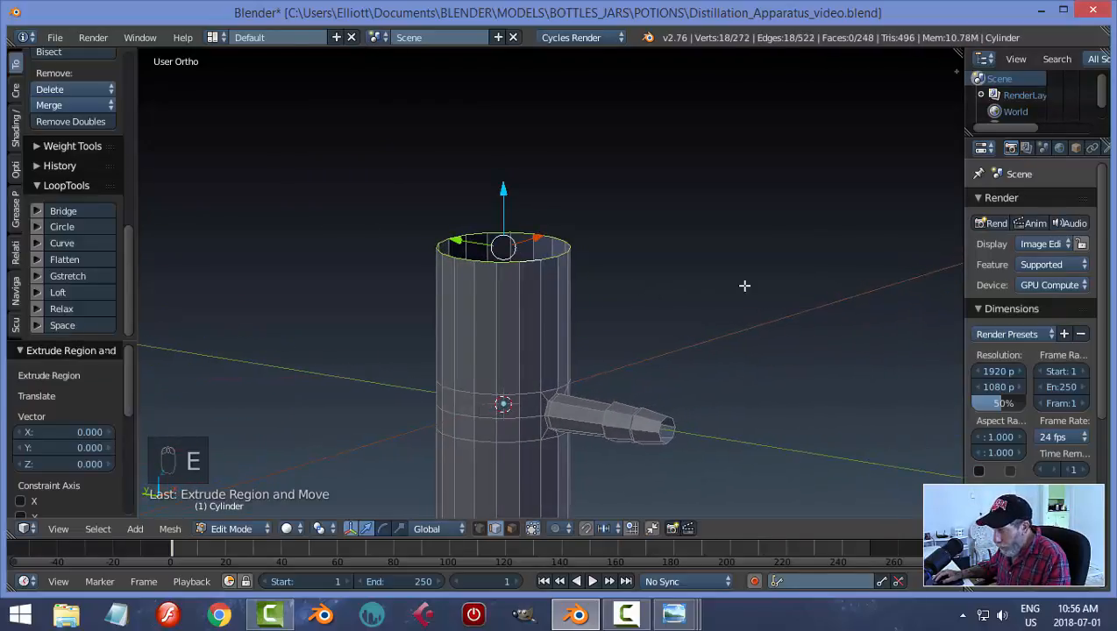
key("s")
left_click(549, 247)
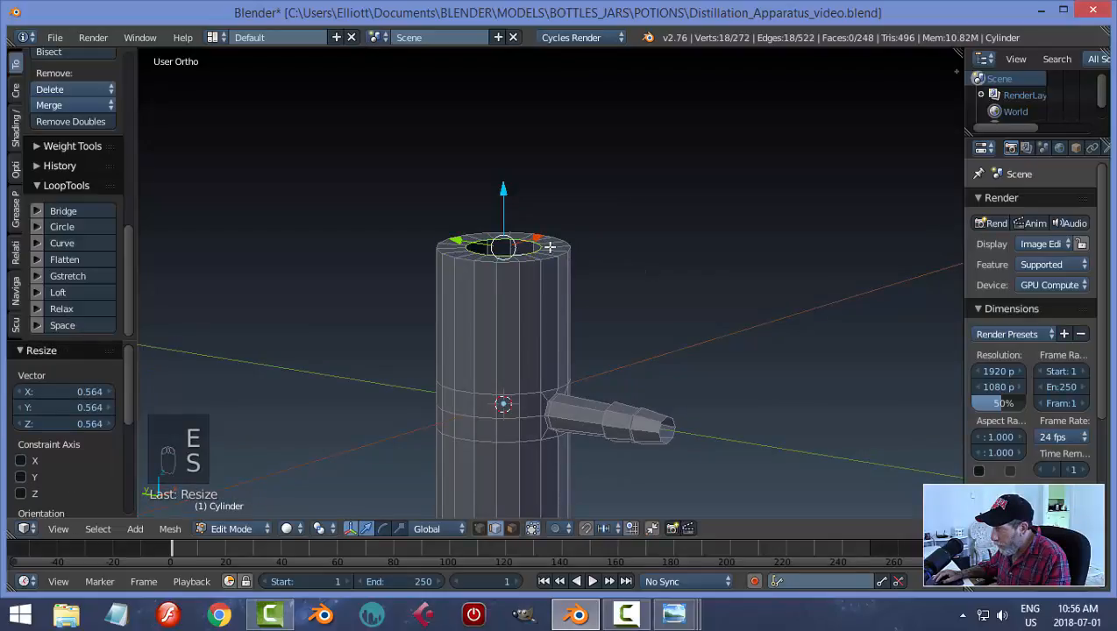
Raise the inner rim about 0.06 along Z to form a shoulder, and extrude it up about 0.13 as a narrow neck
key("g")
key("z")
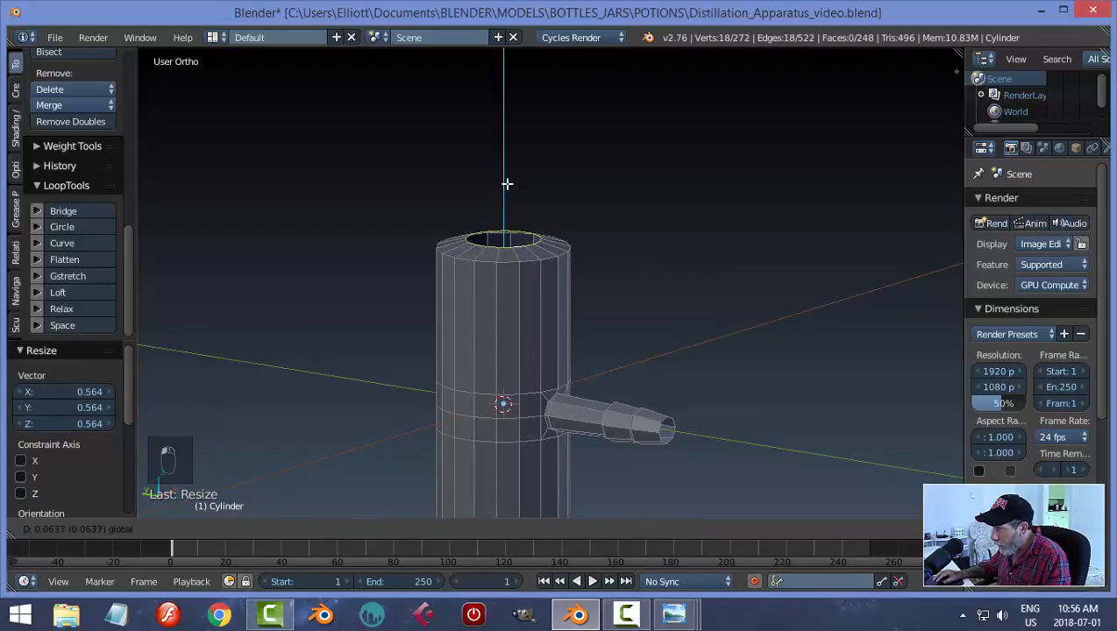
left_click(507, 185)
key("e")
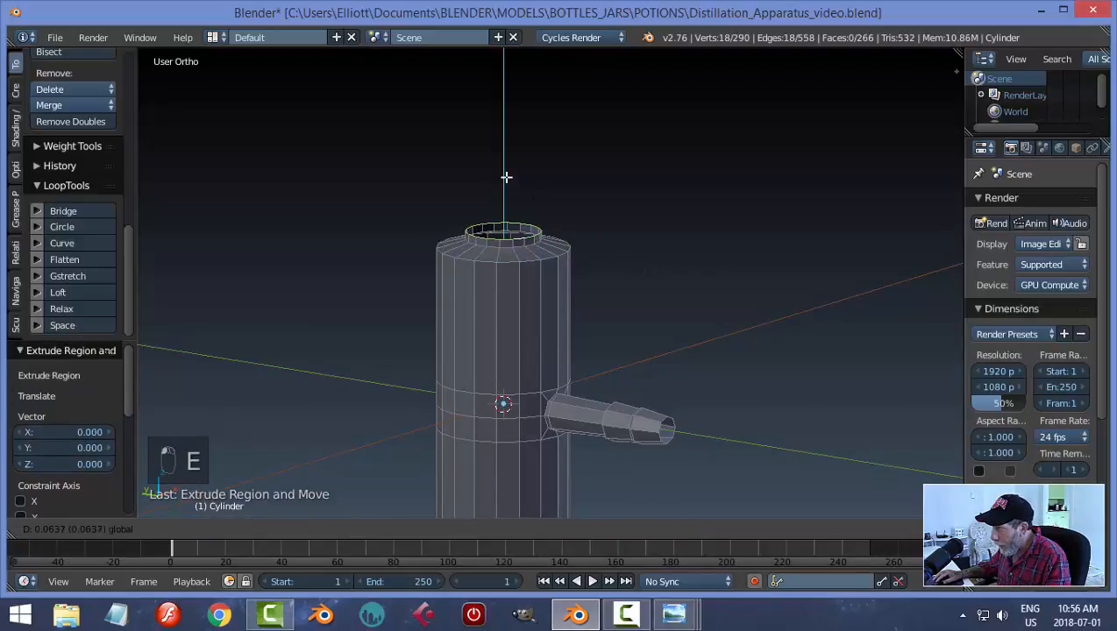
left_click(505, 165)
middle_click_drag(620, 295, 627, 275)
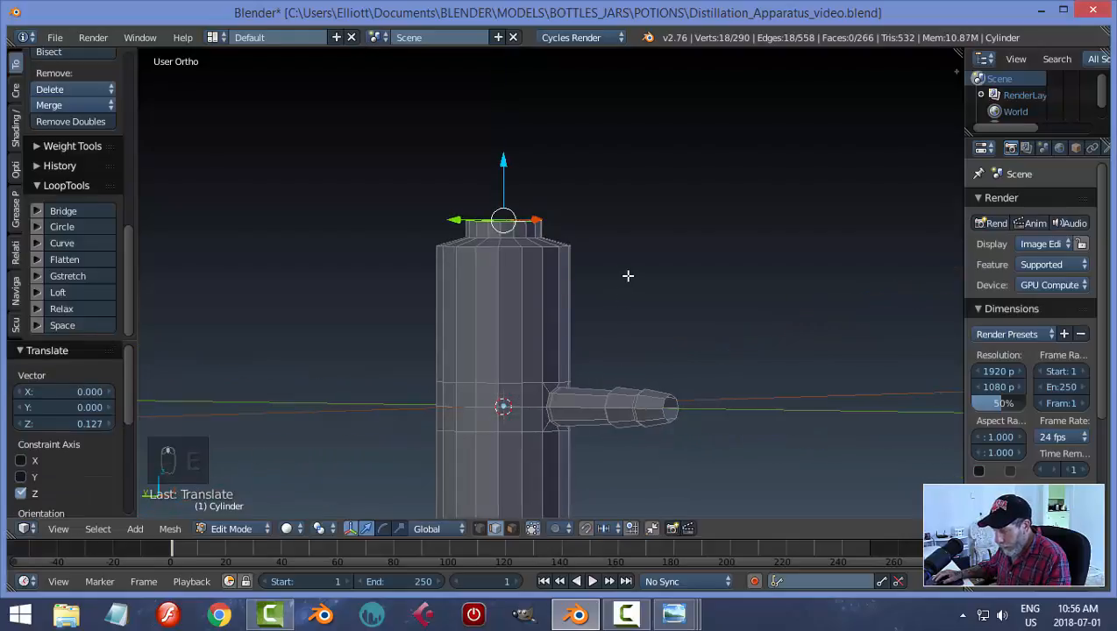
Extrude the neck's top rim, scale it outward to about 1.28 and raise it slightly along Z to form a flare
key("e")
right_click(627, 276)
key("s")
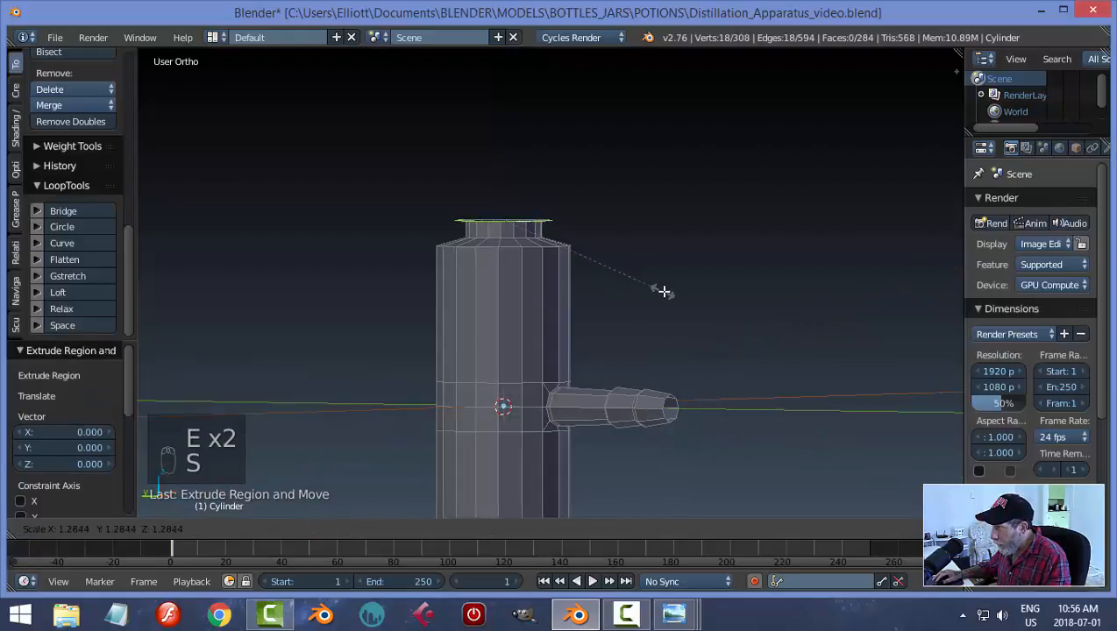
left_click(664, 292)
left_click_drag(509, 163, 506, 71)
Extrude the flared rim upward along Z to form a straight cylindrical socket above the neck
key("e")
right_click(663, 270)
scroll(653, 178, "down", 3)
middle_click_drag(653, 178, 653, 263)
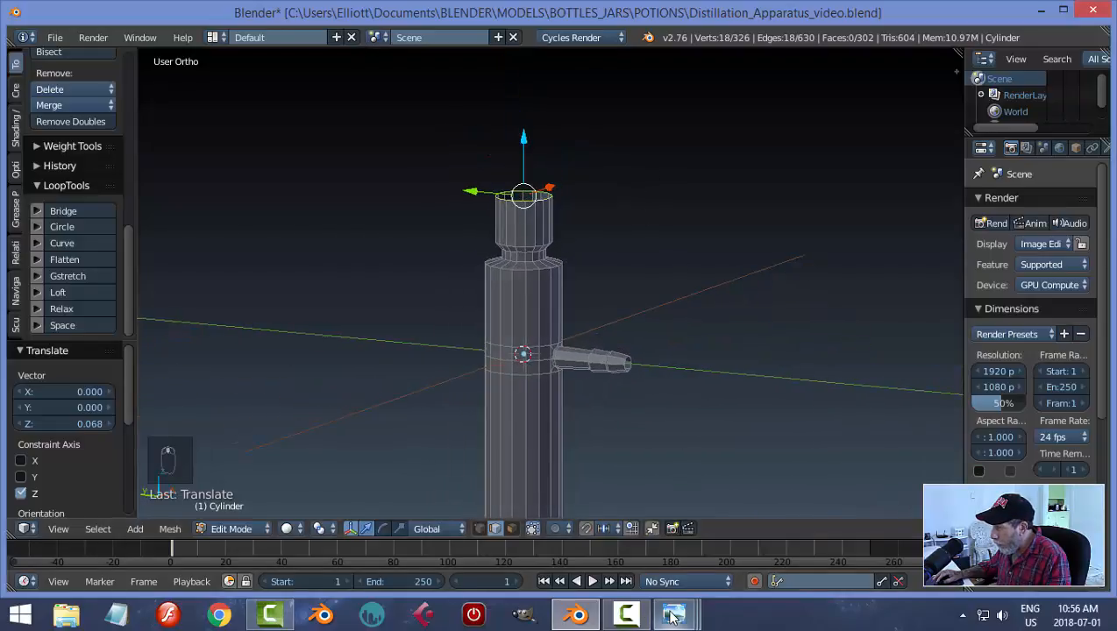
Check the shape of the condenser's upper end in the distillation apparatus reference photo and return to Blender
mouse_move(672, 613)
left_click(646, 536)
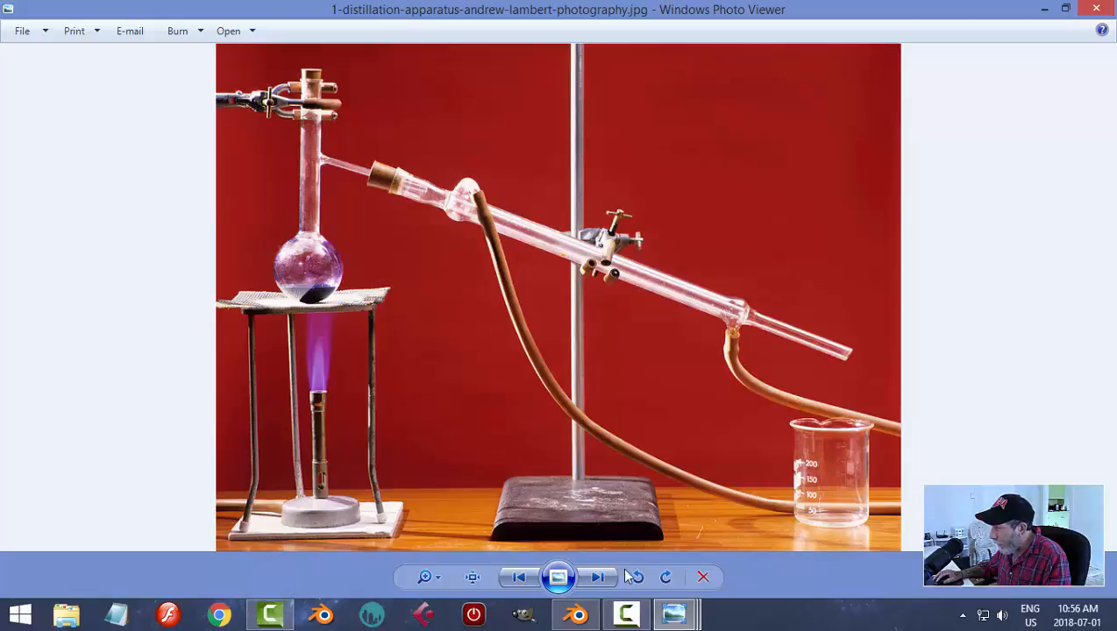
left_click(575, 613)
Extrude the socket's top rim slightly outward, and extrude it up about 0.11 along Z to form a lip
middle_click_drag(660, 263, 623, 351, "shift")
scroll(618, 307, "up", 2)
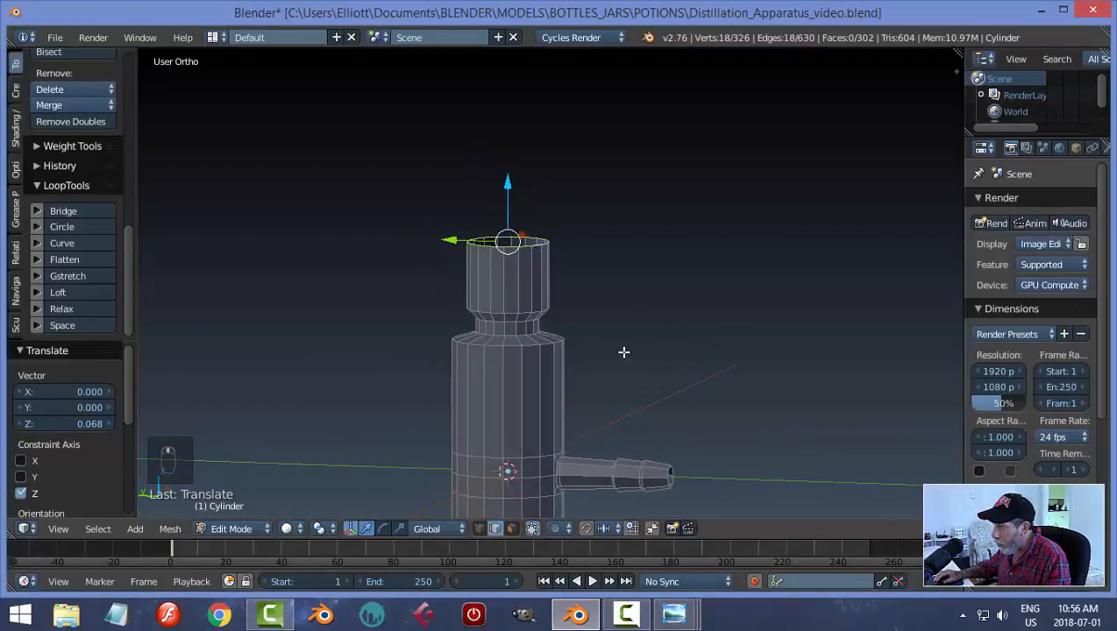
scroll(644, 315, "up", 3)
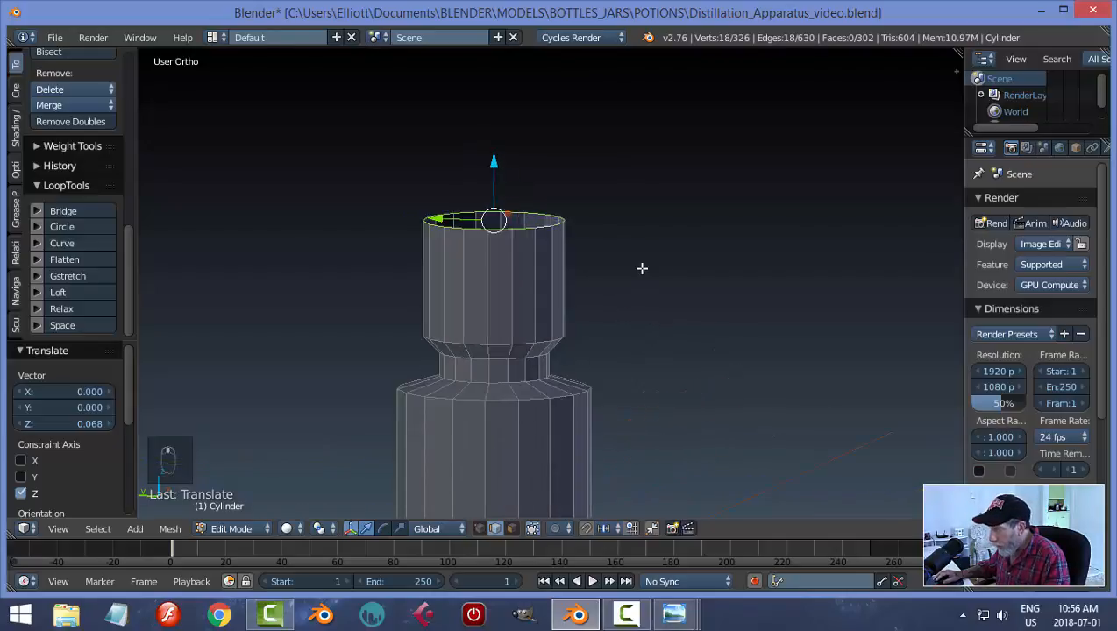
key("e")
key("s")
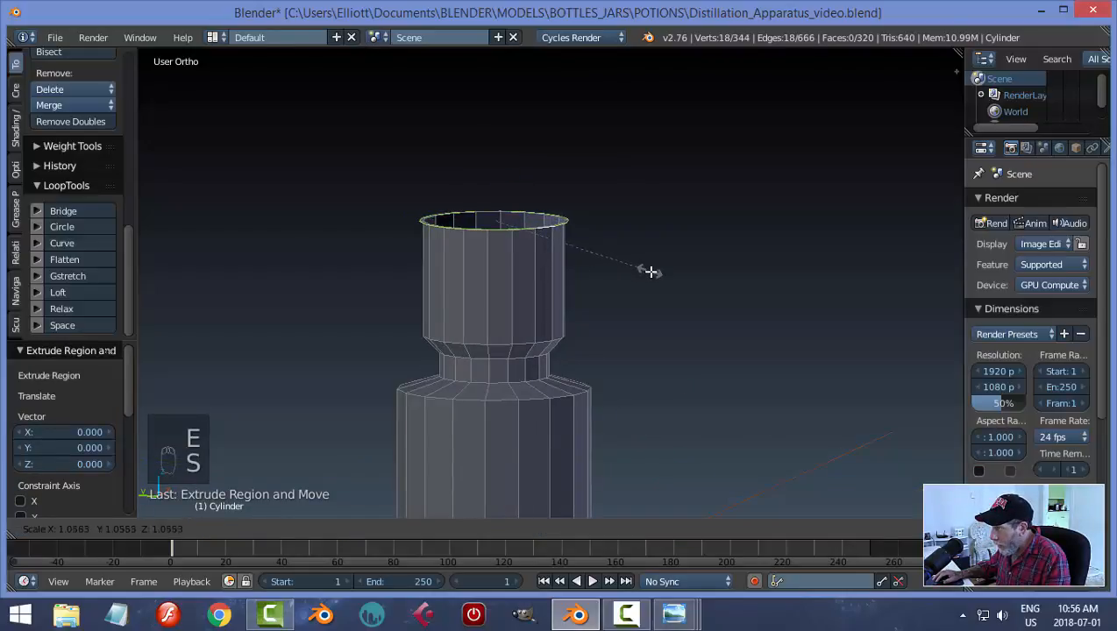
left_click(660, 280)
key("e")
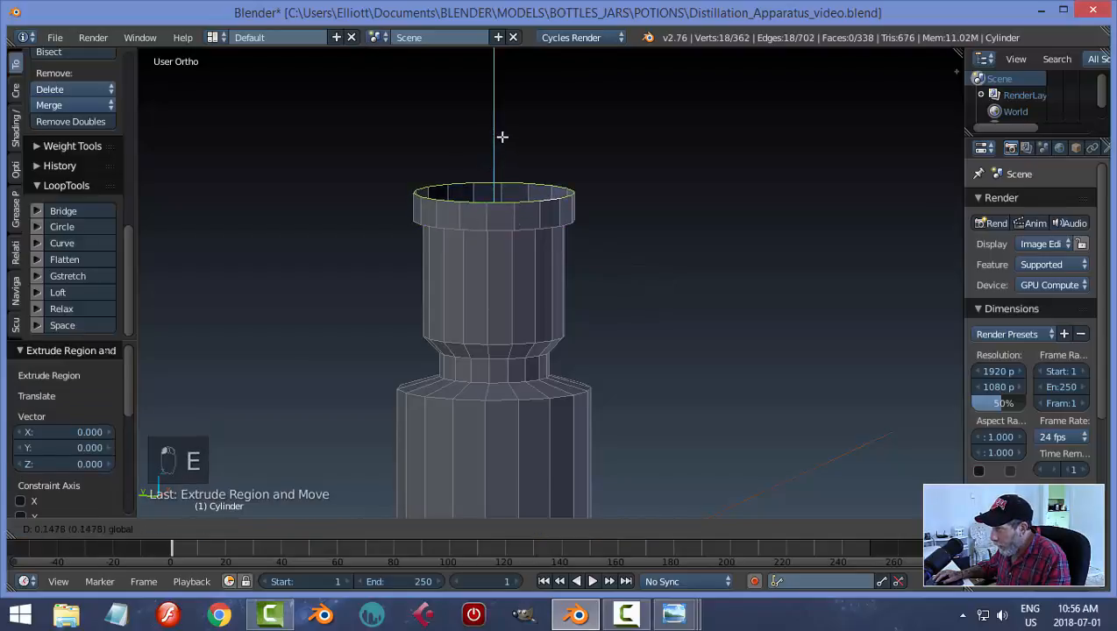
right_click(502, 144)
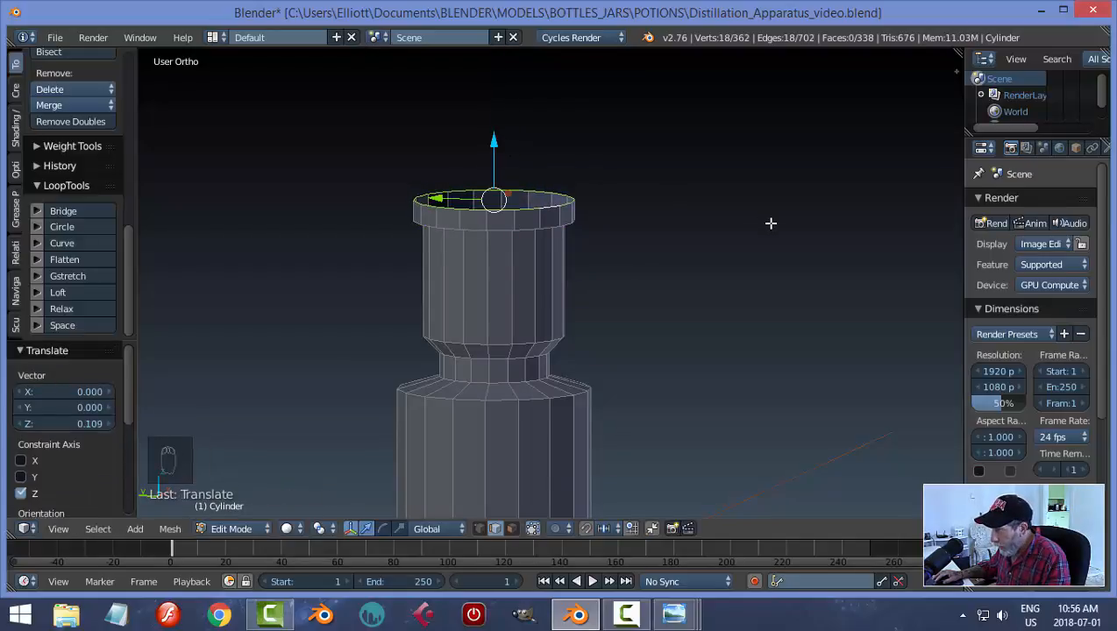
Extrude the lip's top edge loop, scale it slightly inward to give the rim thickness, and clear the selection
key("e")
key("s")
left_click(740, 224)
key("a")
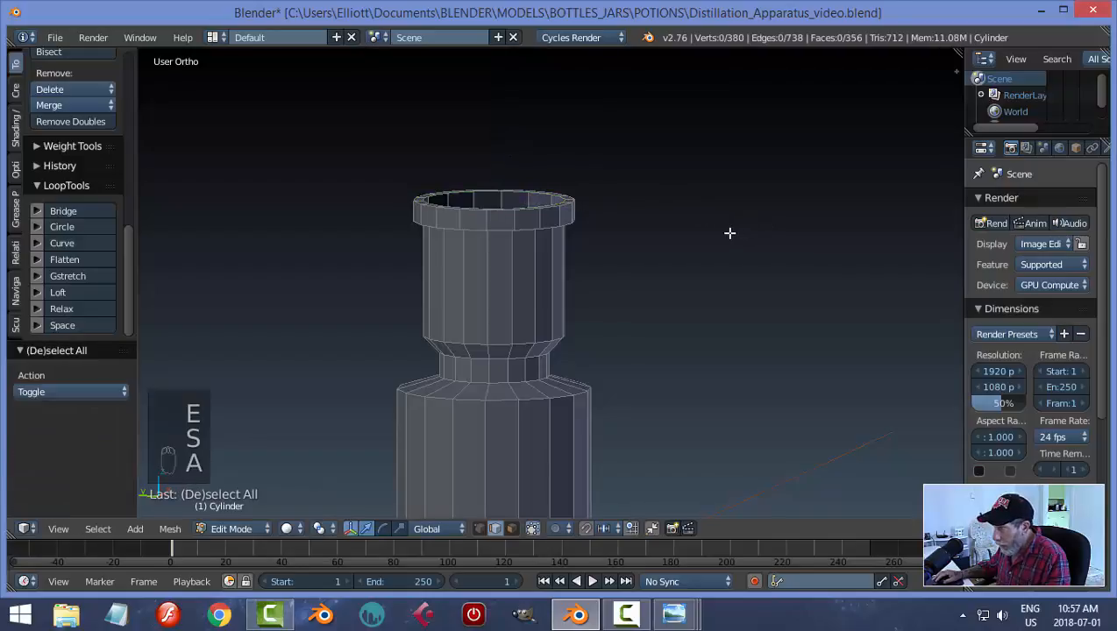
Extrude the edge loop at the tube's open lower end in place and scale it inward to about 0.5
scroll(728, 231, "down", 2)
middle_click_drag(670, 264, 671, 143, "shift")
scroll(656, 194, "down", 3)
middle_click_drag(617, 282, 622, 169, "shift")
scroll(620, 210, "down", 4)
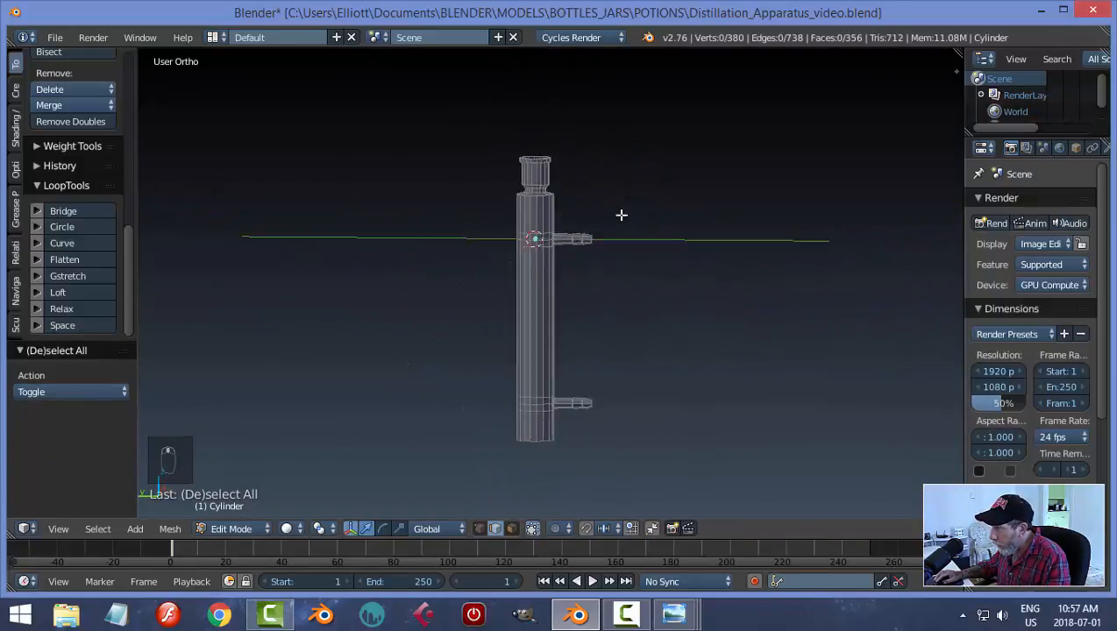
middle_click_drag(647, 290, 629, 170, "shift")
scroll(599, 272, "up", 3)
middle_click_drag(574, 315, 603, 264, "shift")
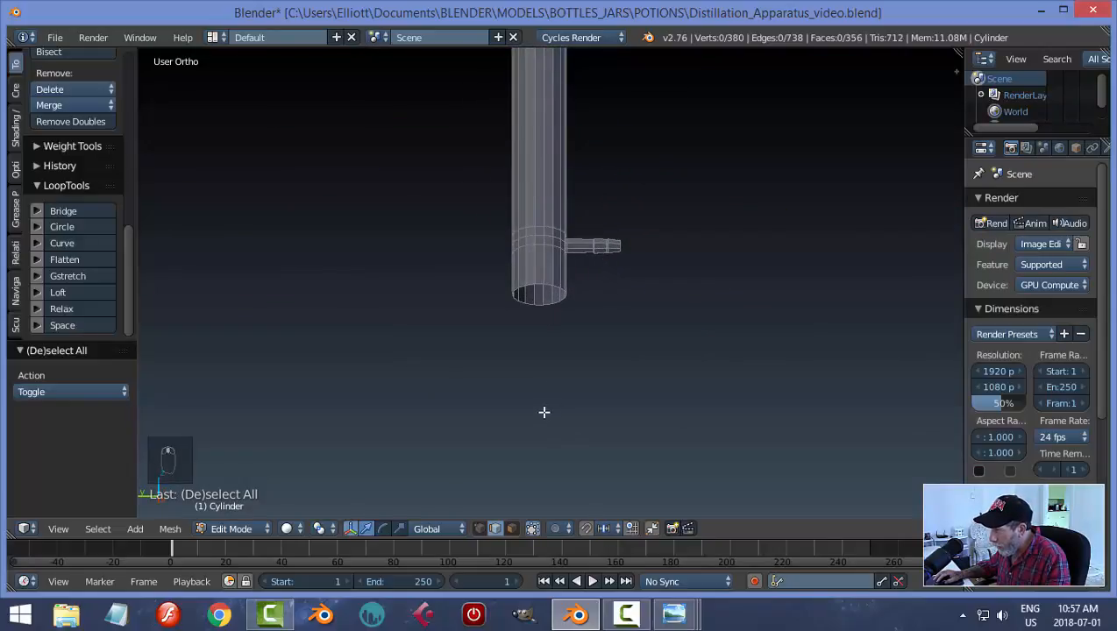
right_click(547, 284, "alt")
scroll(600, 320, "up", 3)
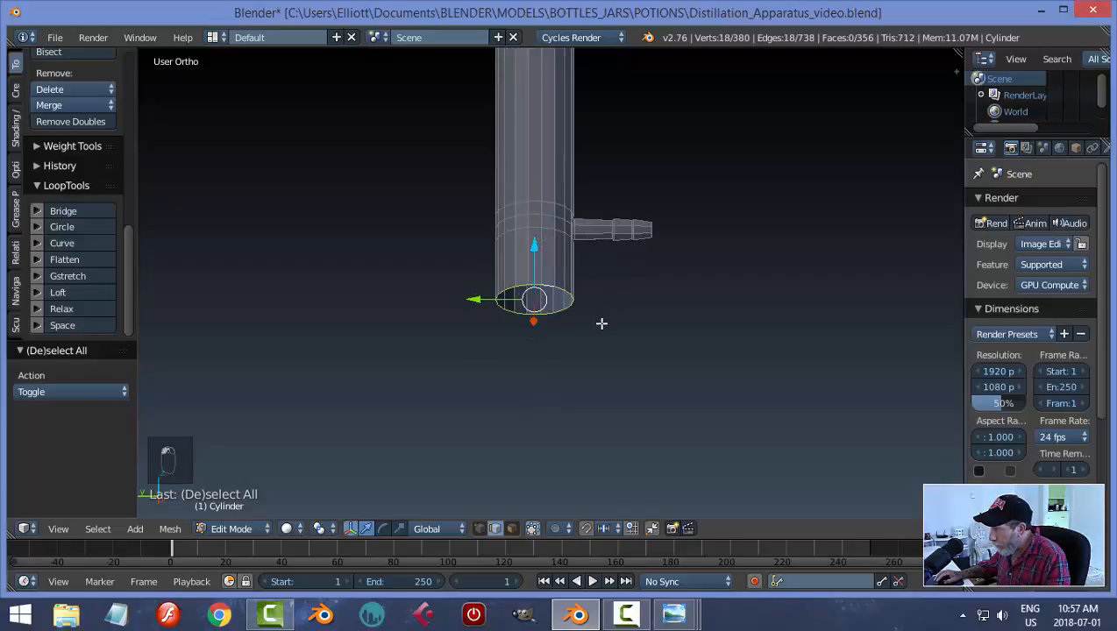
middle_click_drag(648, 325, 649, 350)
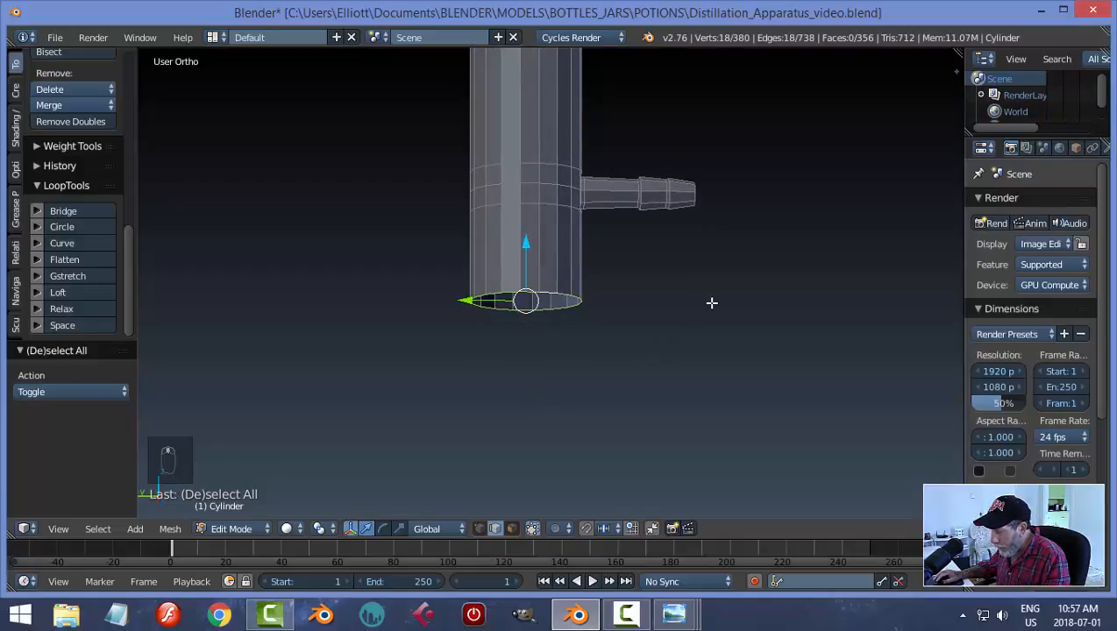
key("e")
key("s")
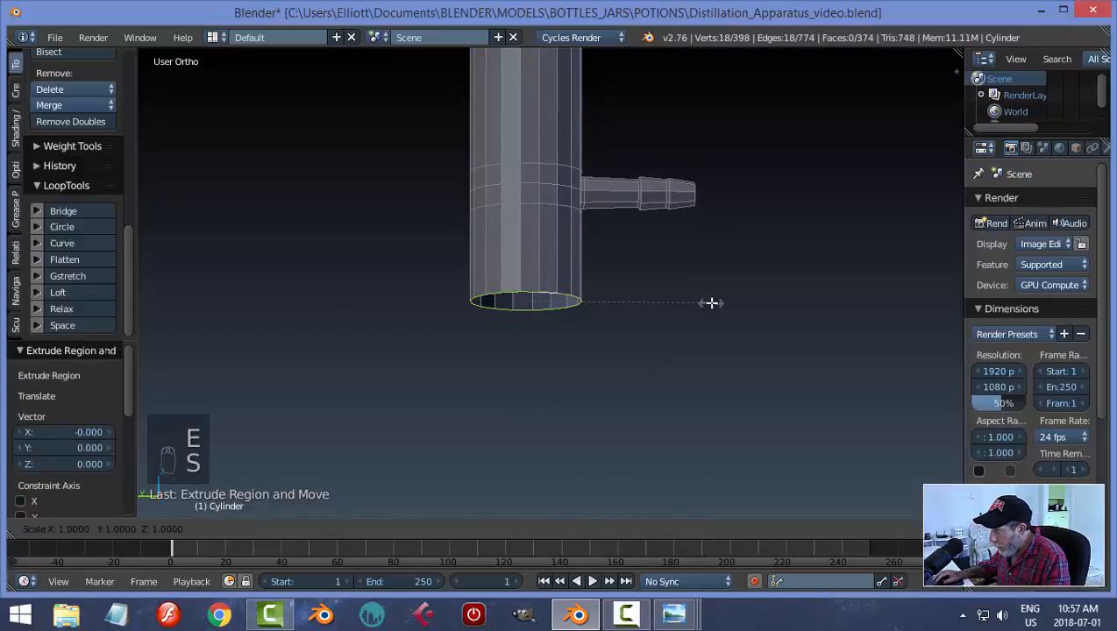
left_click(618, 308)
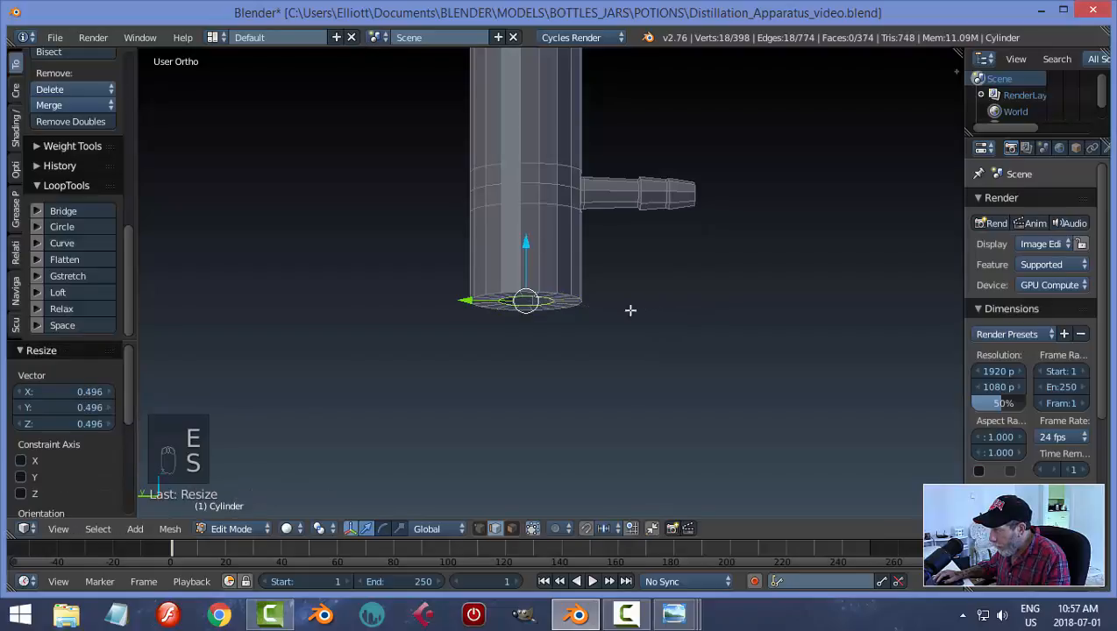
Scale the inner ring at the tube's lower end down further to about 0.78
middle_click_drag(628, 311, 693, 259)
key("s")
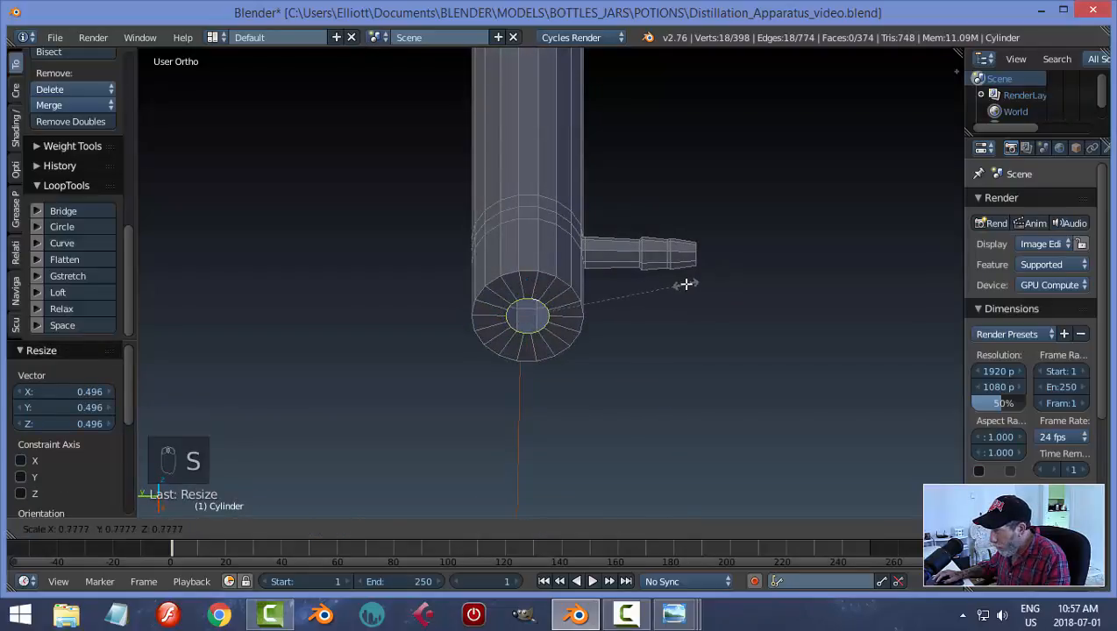
left_click(662, 279)
Extrude the inner ring down about 1.35 along Z to form a narrow outlet tube
middle_click_drag(673, 303, 660, 323)
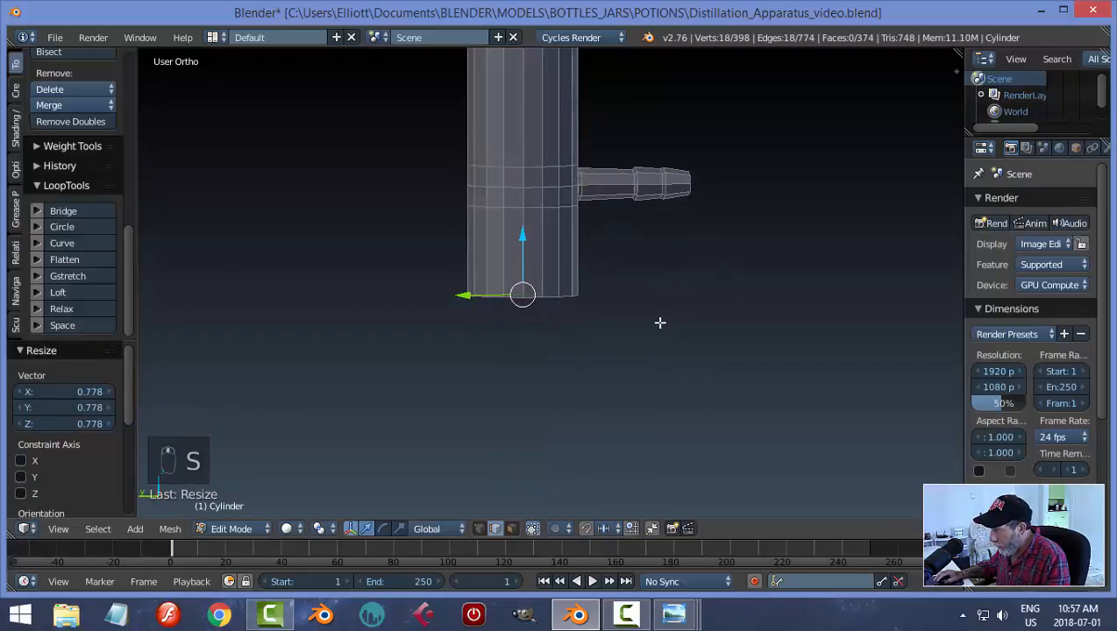
key("e")
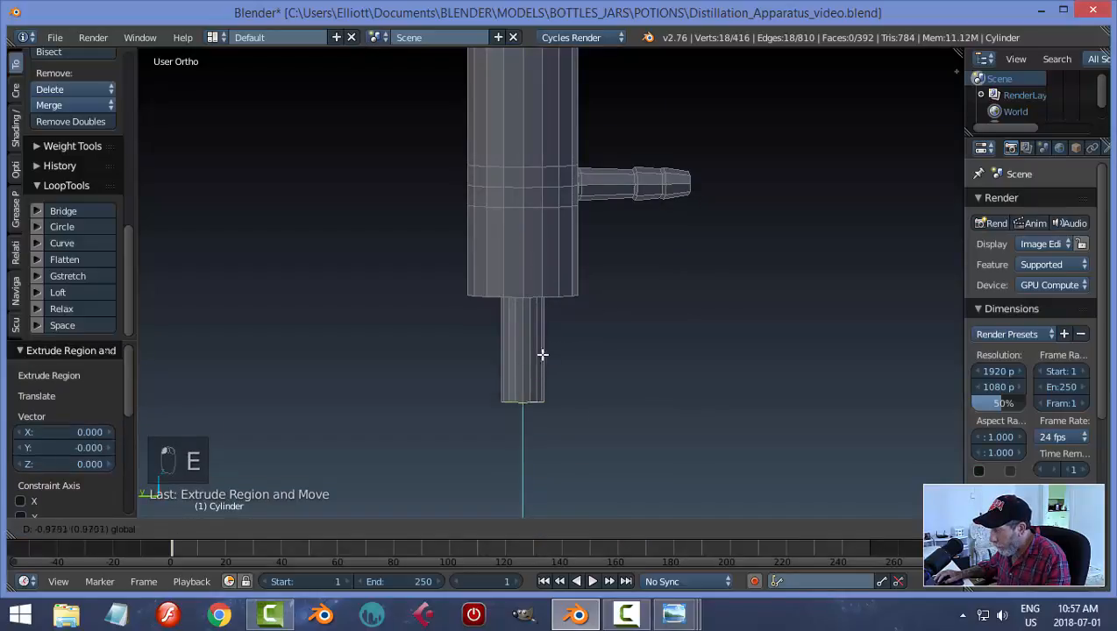
left_click(547, 389)
scroll(685, 327, "down", 2)
middle_click_drag(663, 361, 611, 248)
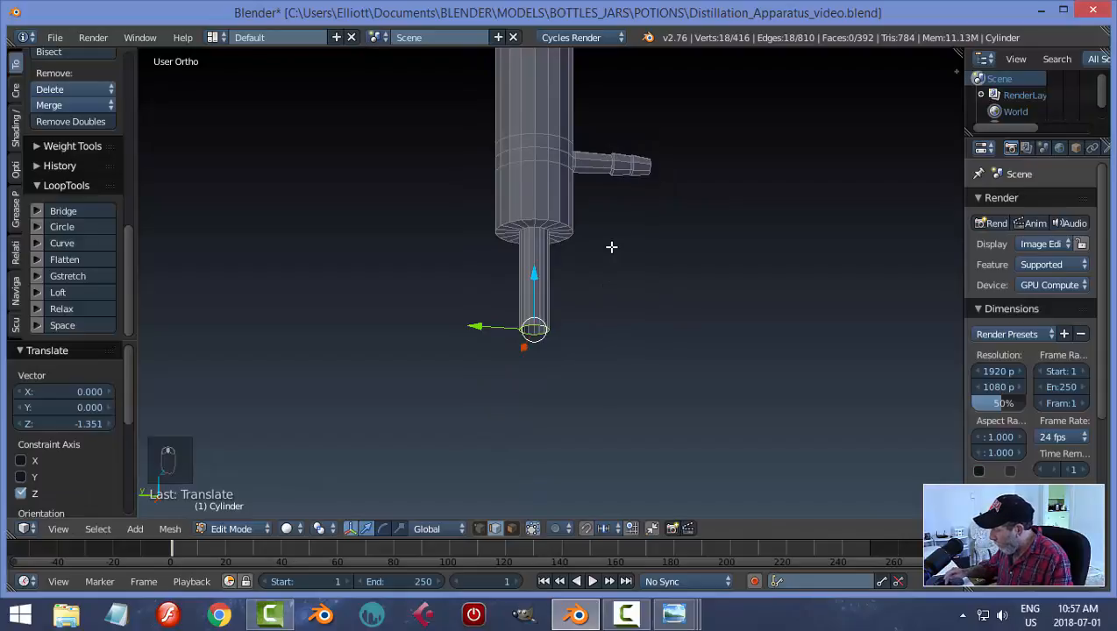
Grow the selection to the whole outlet tube, move it down about 0.1 along Z to slope the lower shoulder, and deselect everything
key("ctrl+KP_Add")
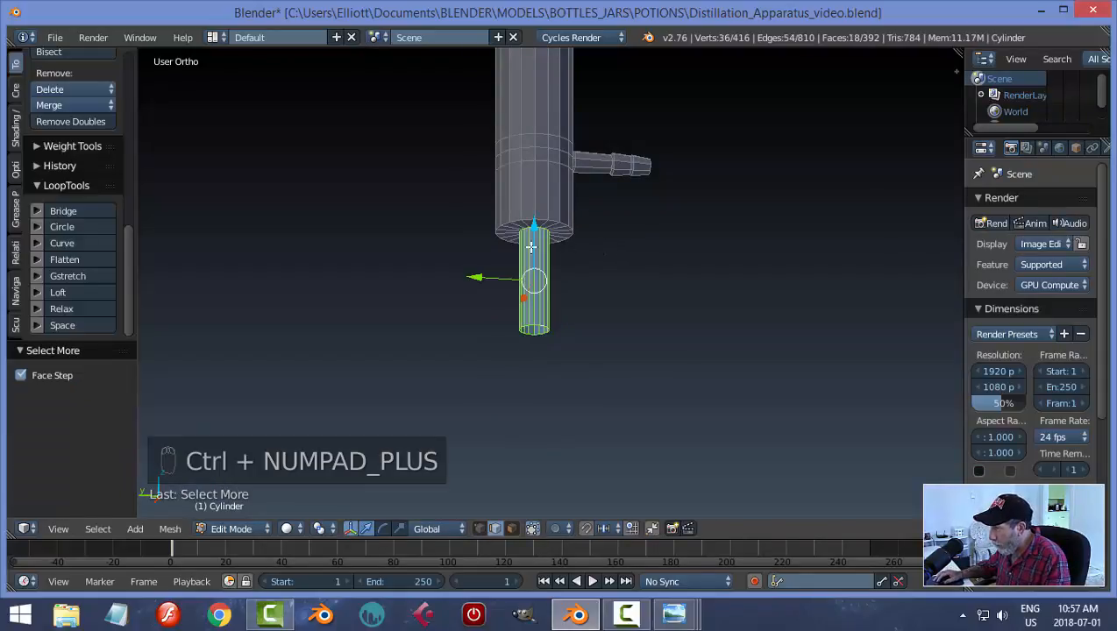
left_click_drag(531, 226, 590, 254)
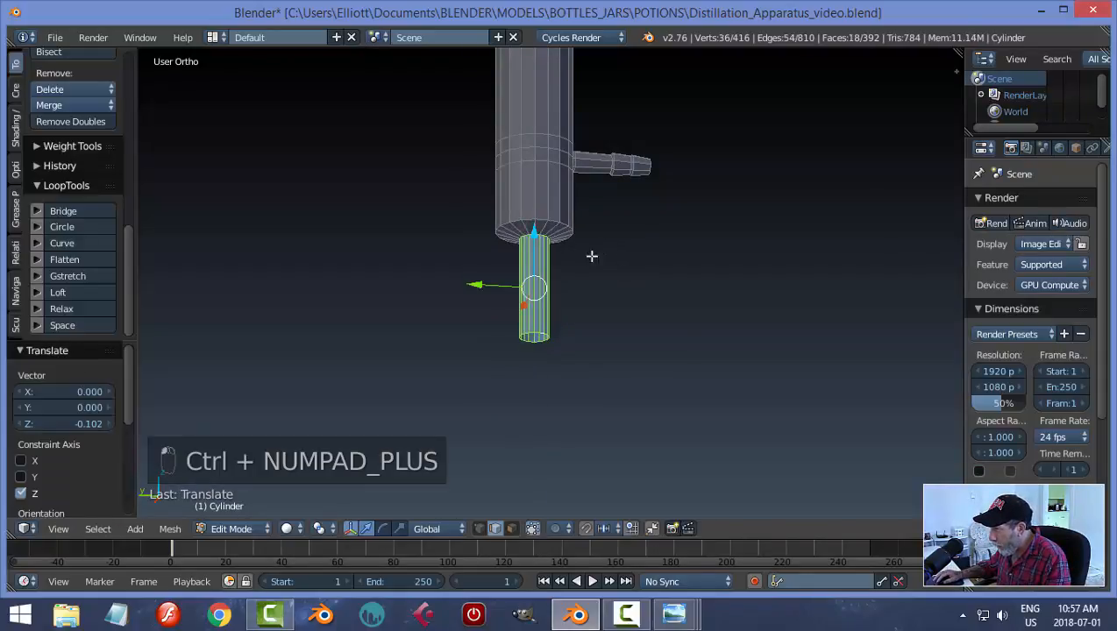
key("a")
Lengthen the outlet tube by moving its bottom edge loop down about 0.74 along Z
scroll(545, 382, "up", 2)
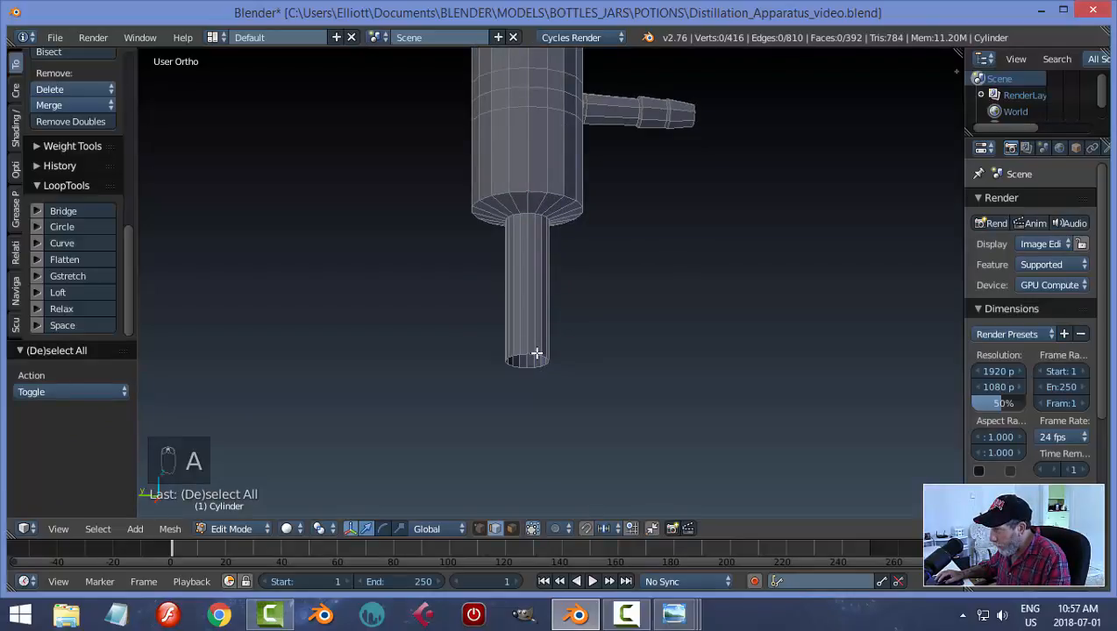
right_click(530, 355, "alt")
scroll(602, 357, "down", 3)
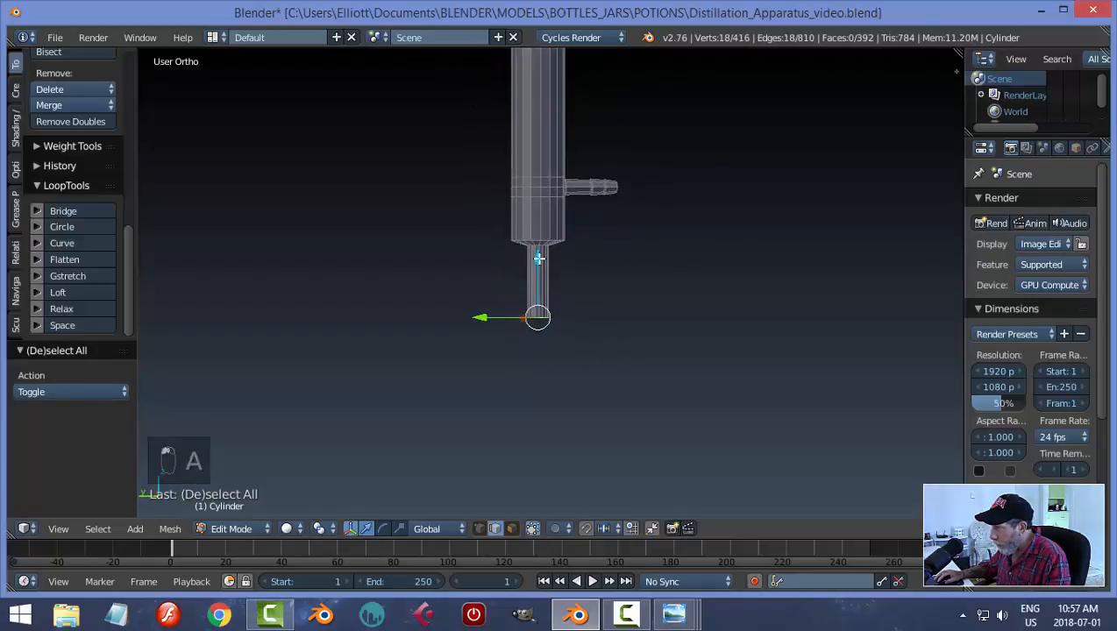
left_click_drag(538, 257, 544, 299)
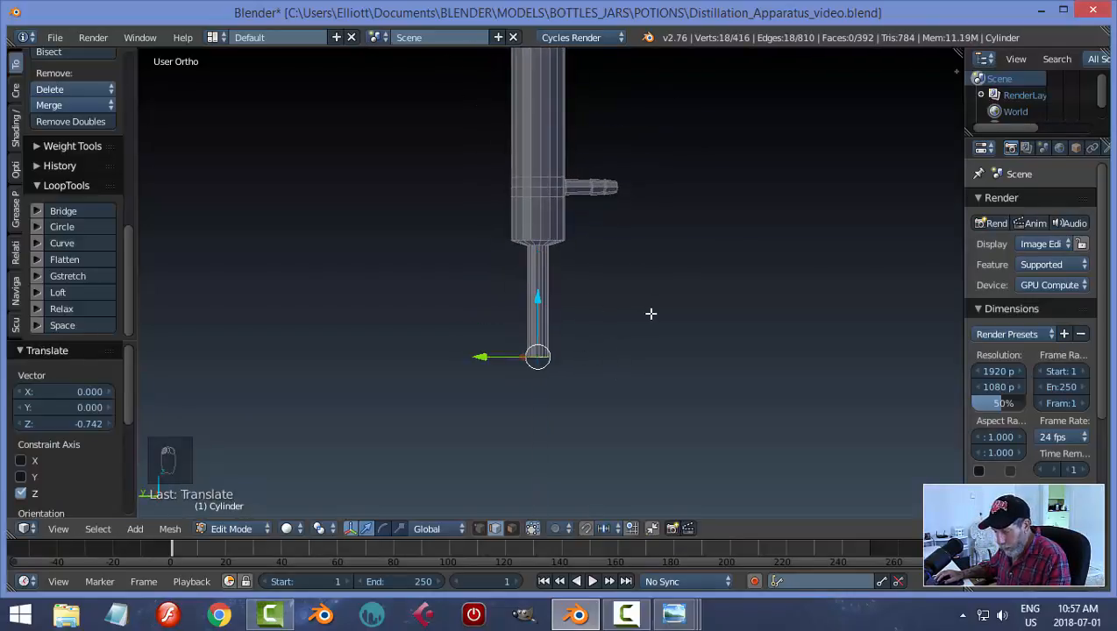
Taper the outlet tube by scaling its bottom edge loop to about 0.82, then deselect everything
key("s")
left_click(650, 327)
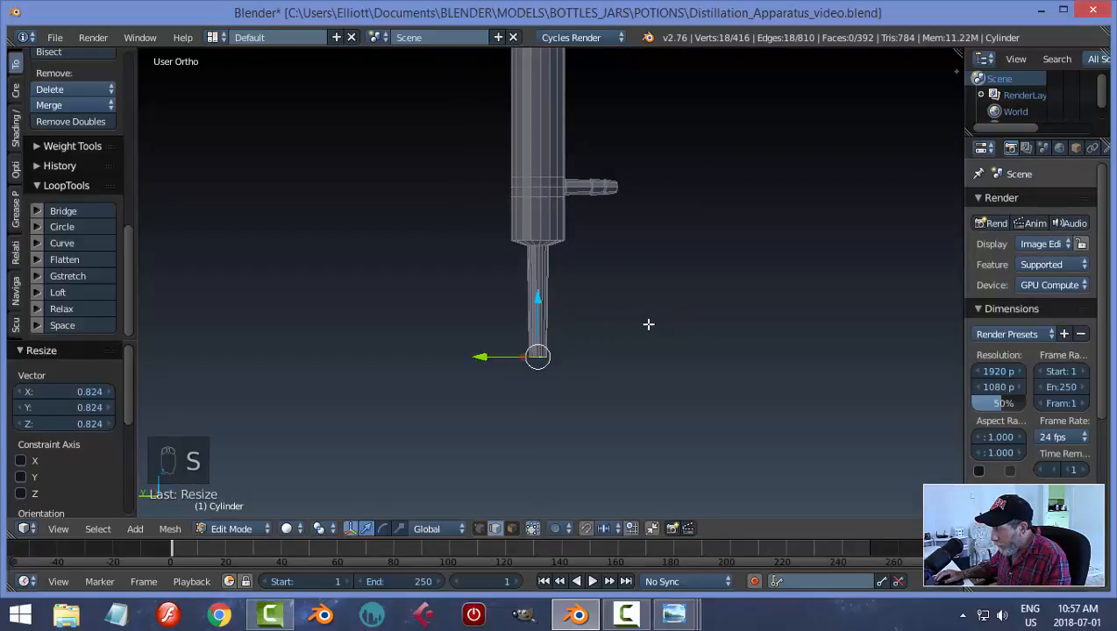
scroll(676, 274, "up", 2)
key("a")
Bevel the edge loop at the body's lower shoulder by about 0.063 with 3 segments and clear the selection
scroll(638, 325, "up", 2)
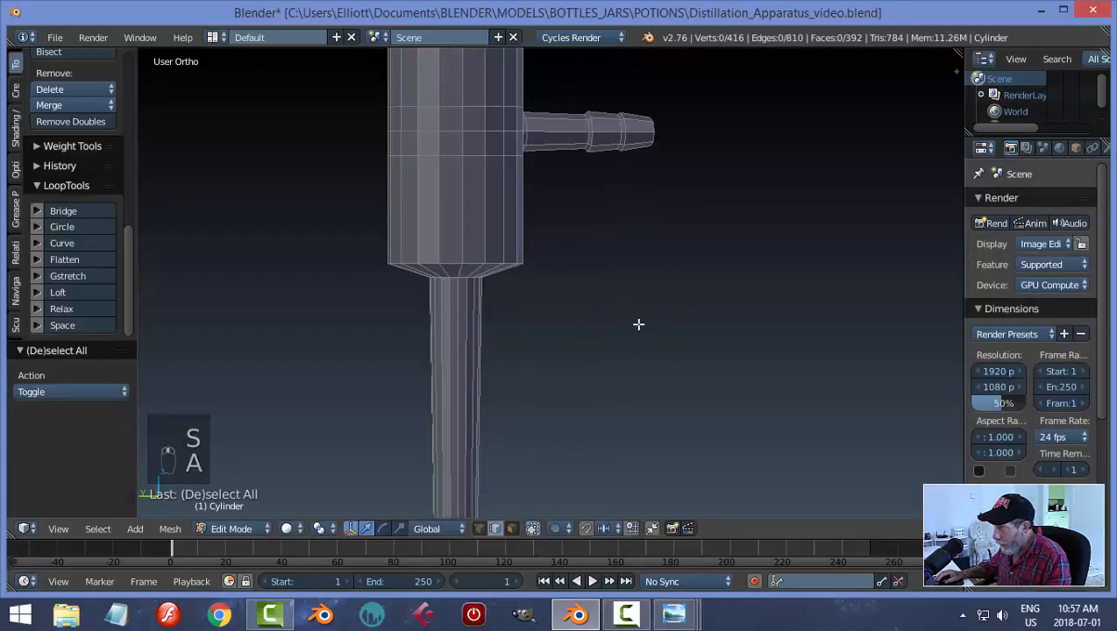
right_click(473, 263, "alt")
key("ctrl+b")
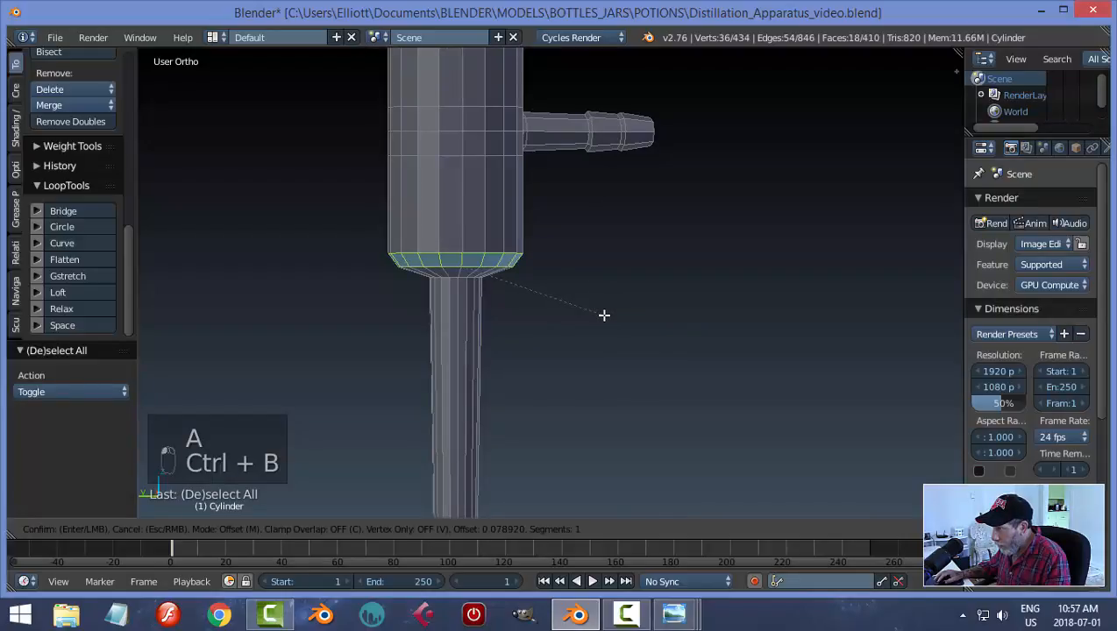
scroll(603, 314, "up", 3)
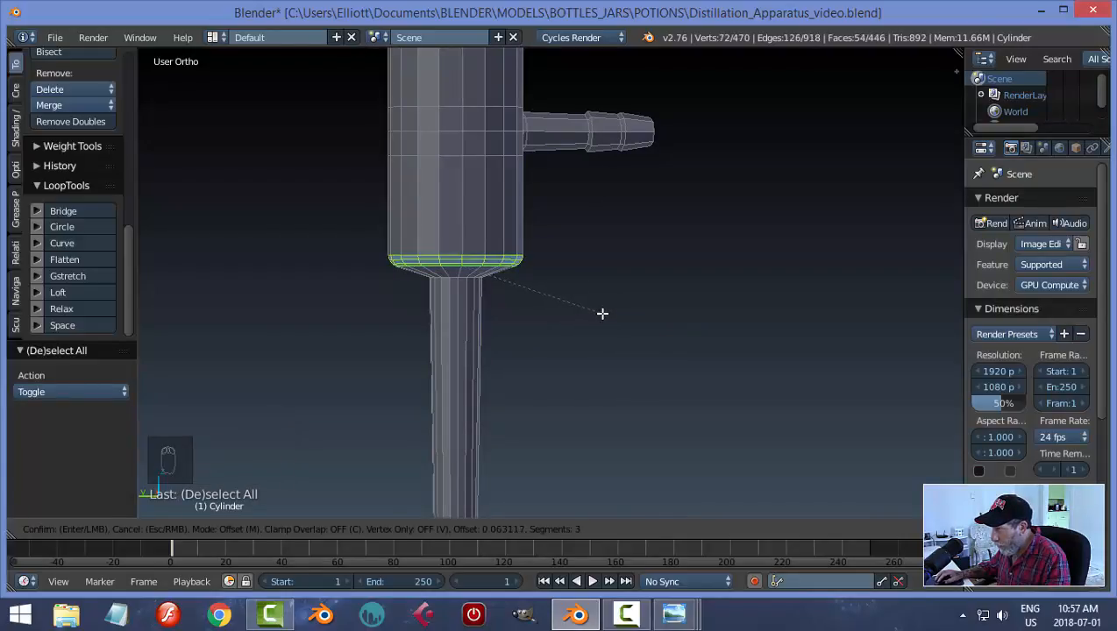
left_click(602, 313)
key("a")
scroll(600, 313, "up", 4)
scroll(603, 215, "down", 3)
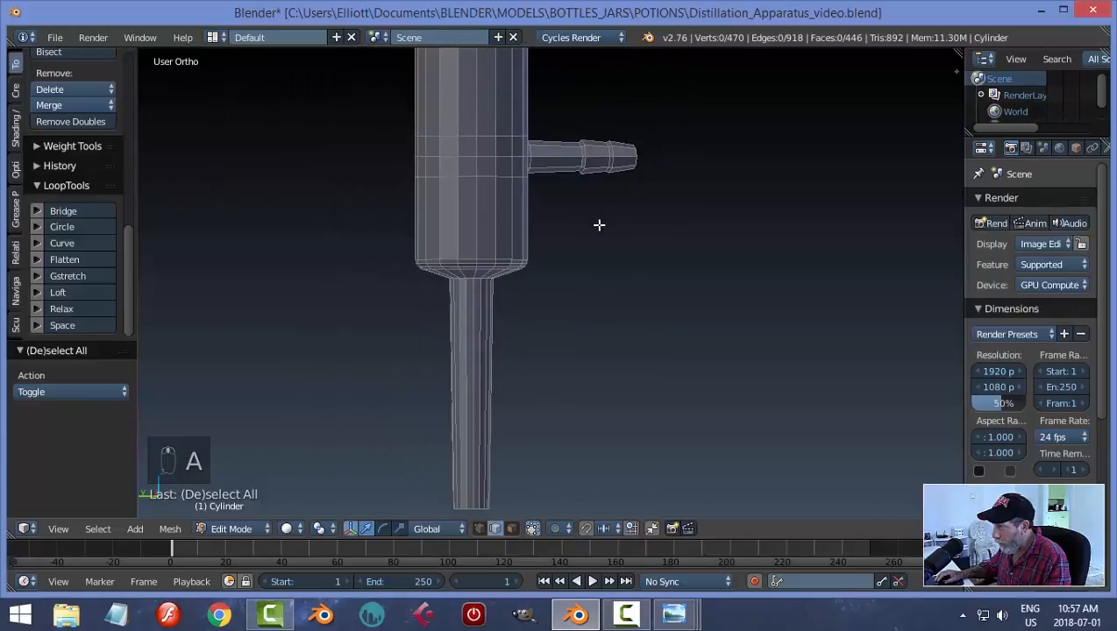
Bevel the edge loop where the outlet tube meets the lower shoulder with 3 segments and clear the selection
scroll(523, 286, "up", 5)
right_click(395, 272, "alt")
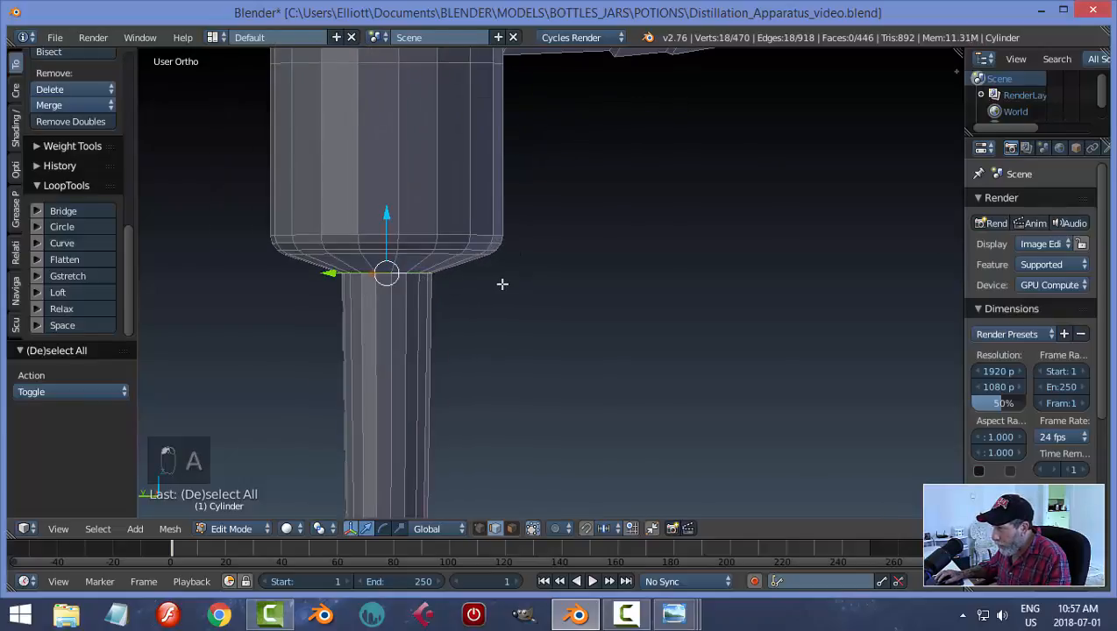
key("ctrl+b")
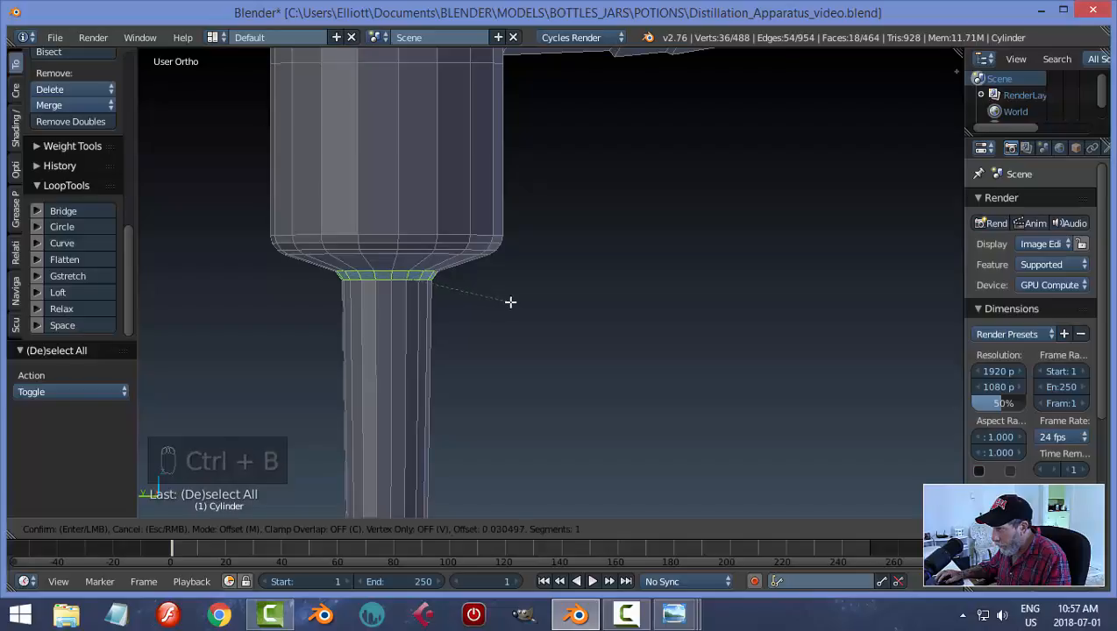
scroll(509, 301, "up", 2)
left_click(510, 302)
key("a")
Bevel the edge loop at the body's upper shoulder with 3 segments and clear the selection
scroll(582, 278, "down", 7)
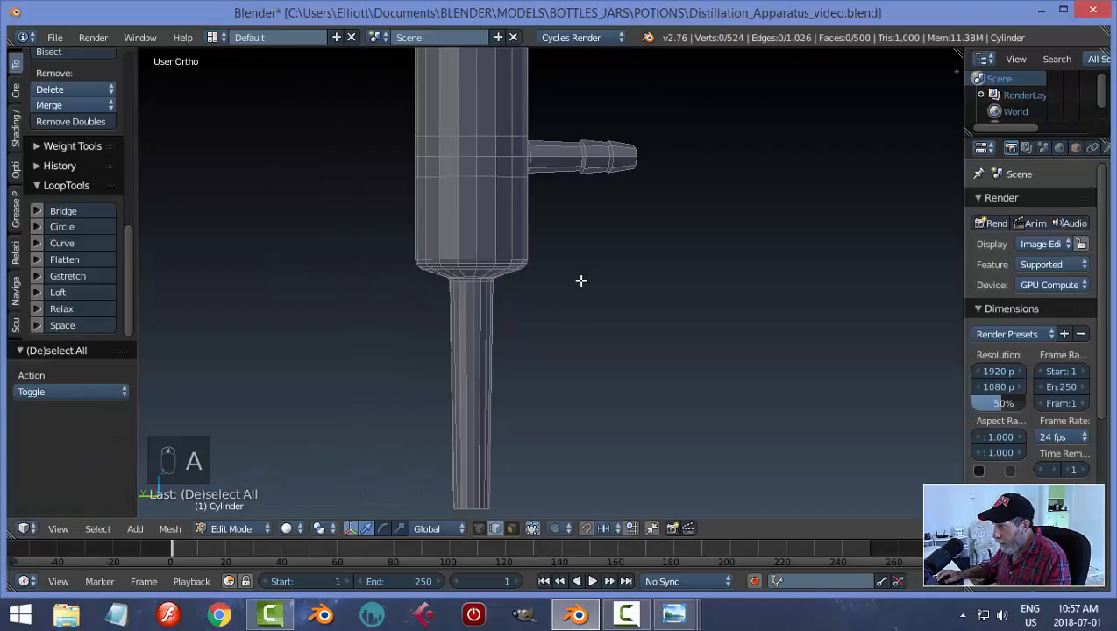
middle_click_drag(617, 70, 583, 299, "shift")
middle_click_drag(578, 207, 591, 375, "shift")
scroll(571, 296, "up", 4)
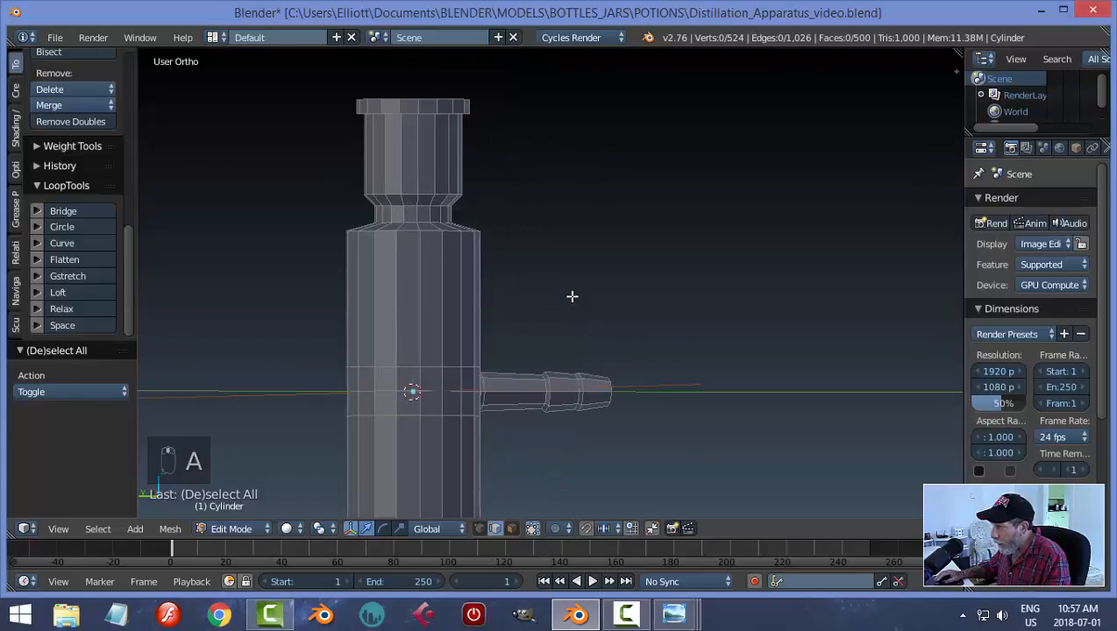
middle_click_drag(511, 279, 585, 357, "shift")
scroll(508, 313, "up", 3)
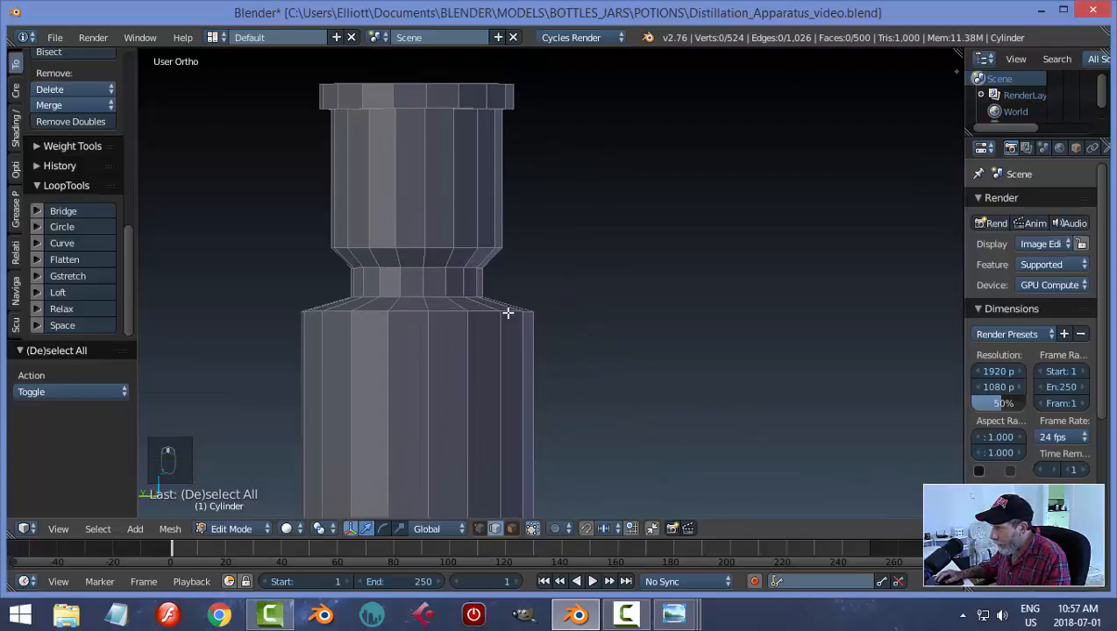
right_click(460, 308, "alt")
key("ctrl+b")
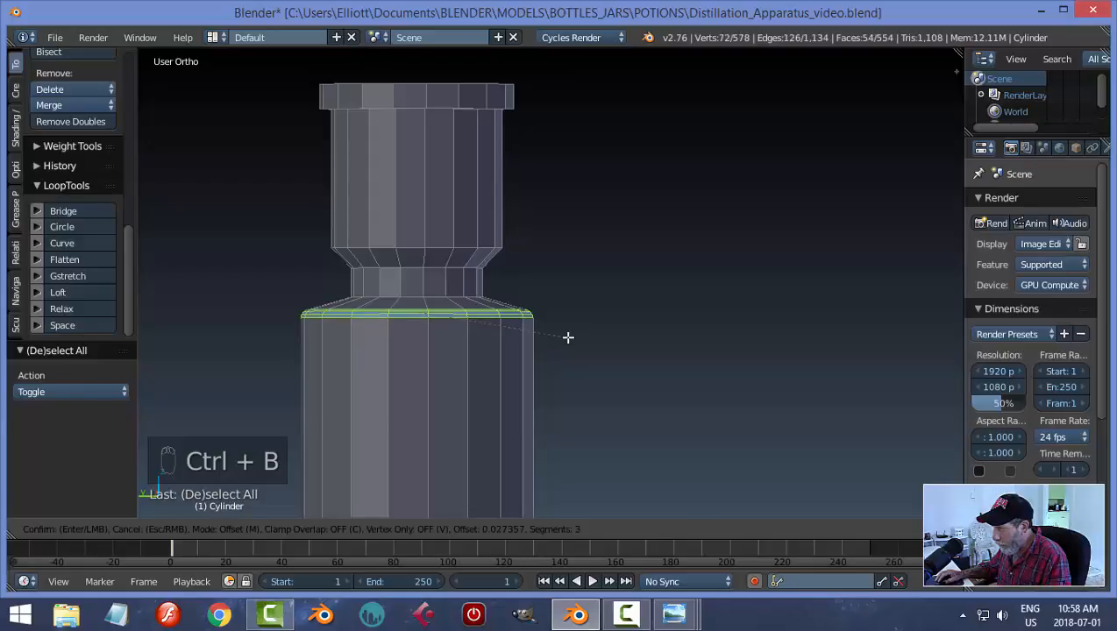
left_click(614, 328)
key("a")
Bevel the lower edge loop of the upper socket by about 0.012 with 3 segments and clear the selection
scroll(616, 317, "up", 2)
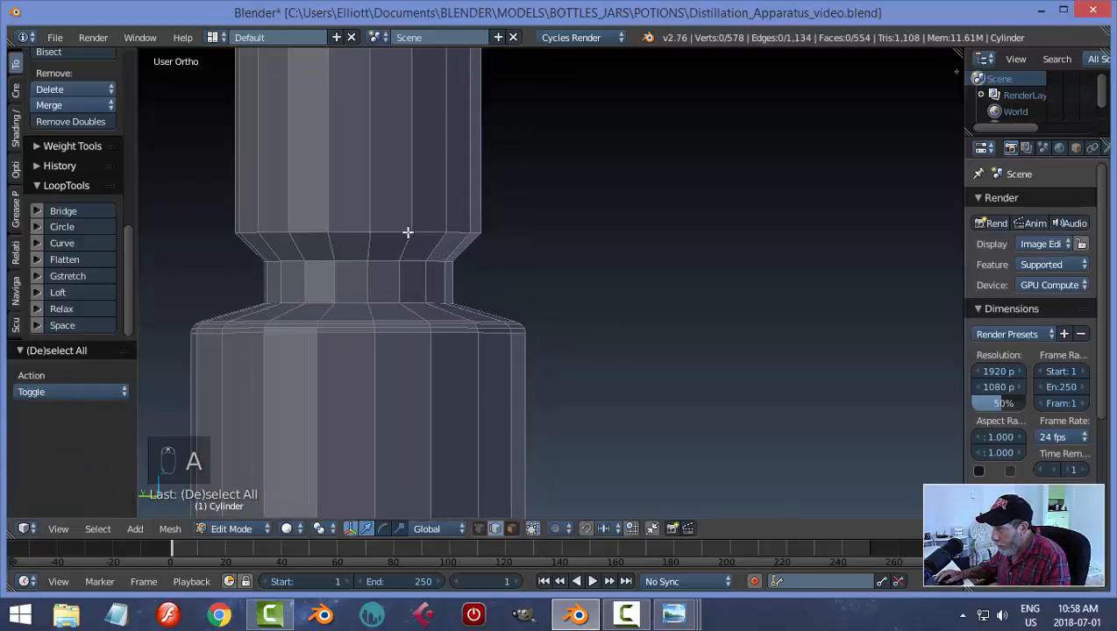
right_click(407, 232, "alt")
key("ctrl+b")
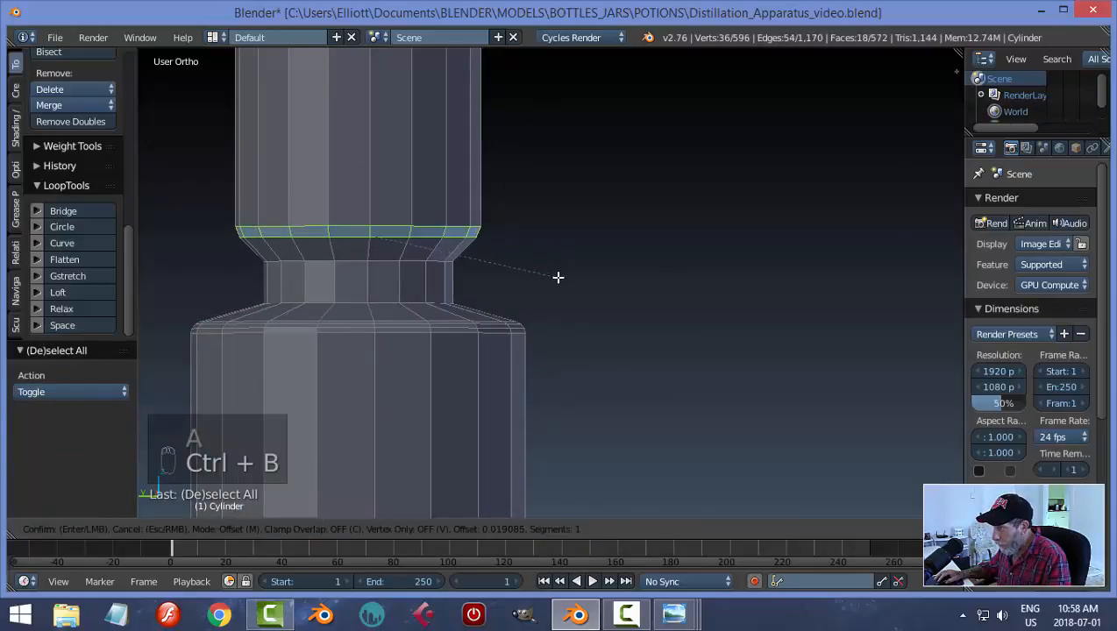
scroll(559, 277, "up", 2)
left_click(556, 277)
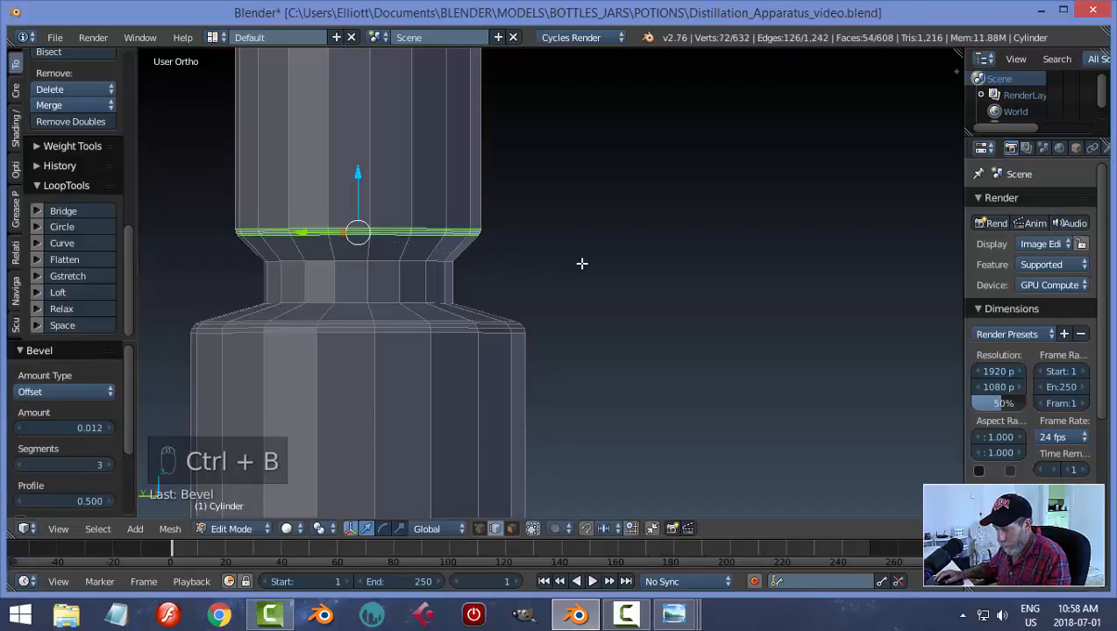
key("a")
Return to Object Mode and add a Subdivision Surface modifier with 2 view subdivisions to the condenser
scroll(553, 197, "down", 4)
middle_click_drag(573, 207, 629, 359, "shift")
scroll(626, 333, "up", 2)
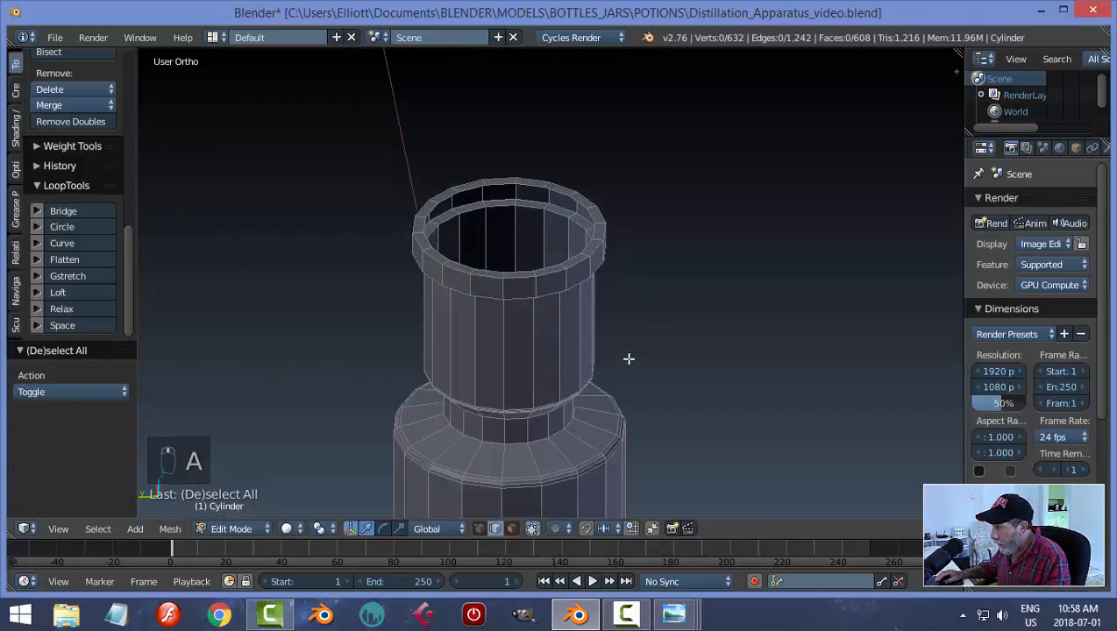
middle_click_drag(671, 303, 573, 295, "shift")
scroll(573, 294, "up", 2)
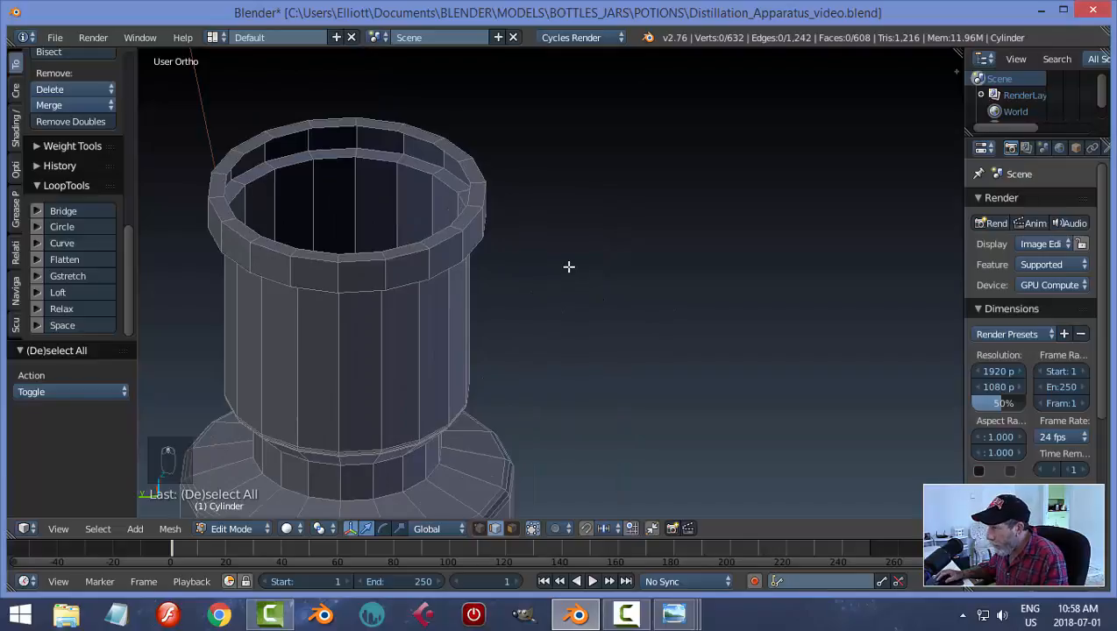
key("Tab")
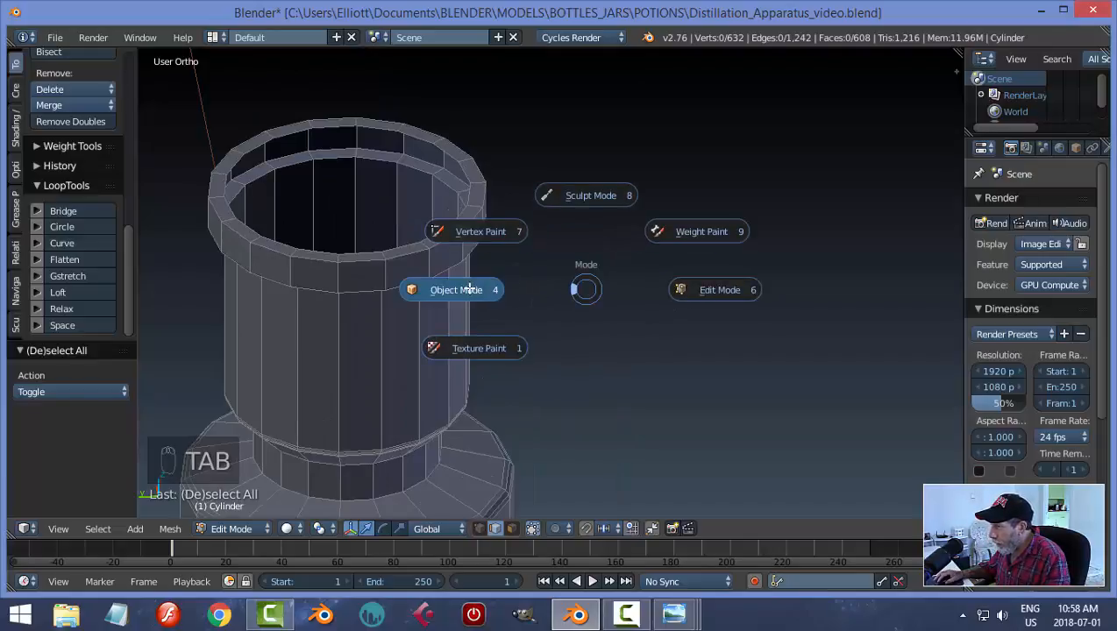
left_click(456, 289)
scroll(662, 325, "down", 3)
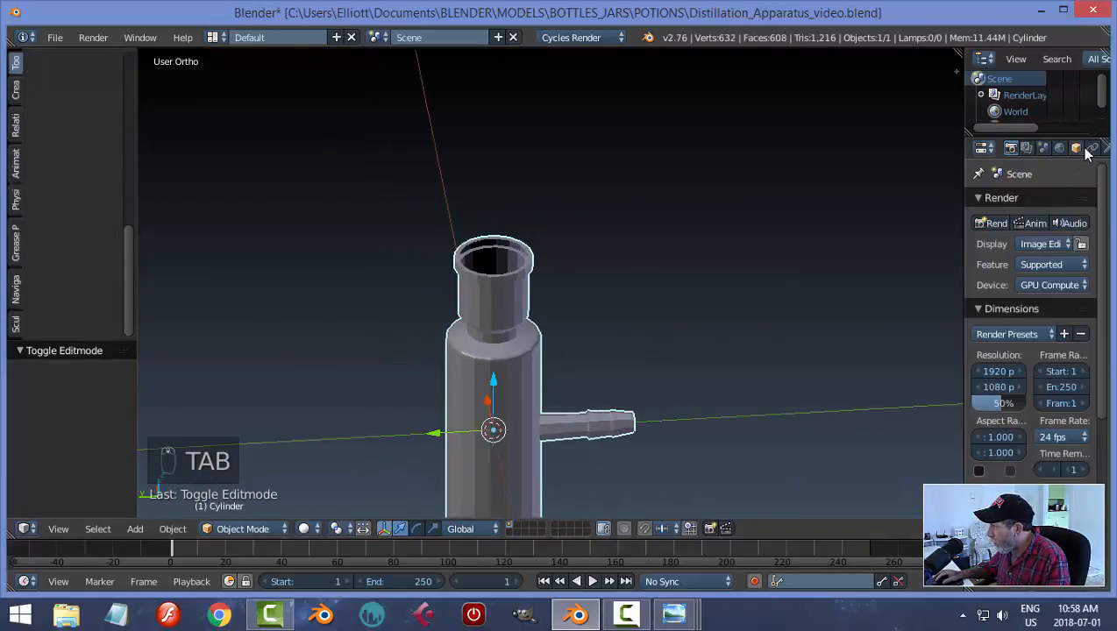
scroll(1048, 150, "down", 1)
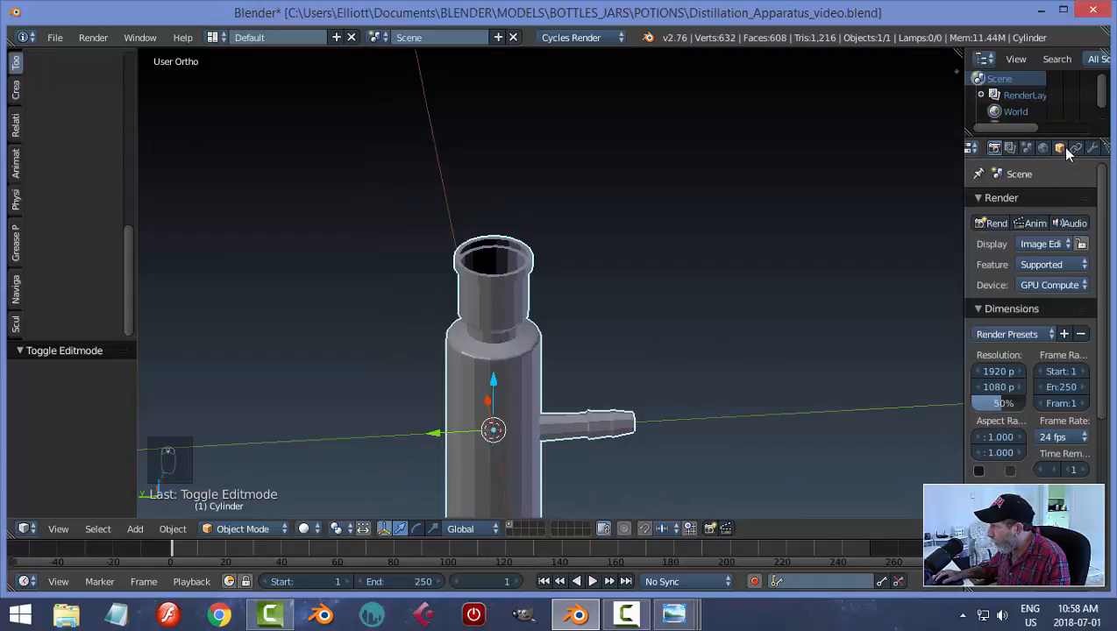
left_click(1092, 147)
left_click(1008, 203)
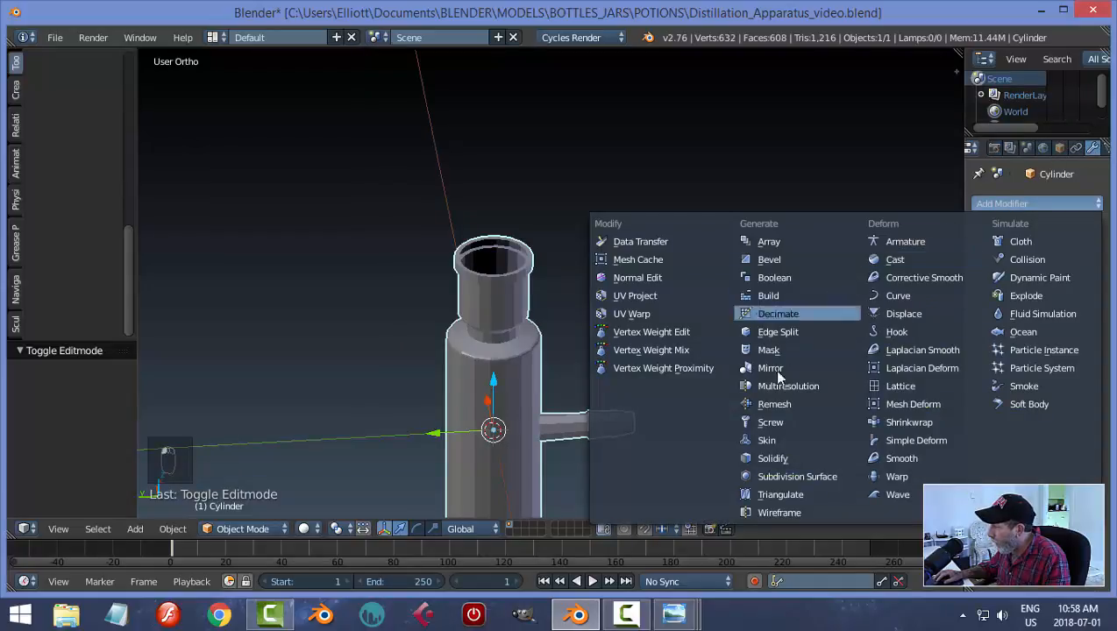
left_click(780, 474)
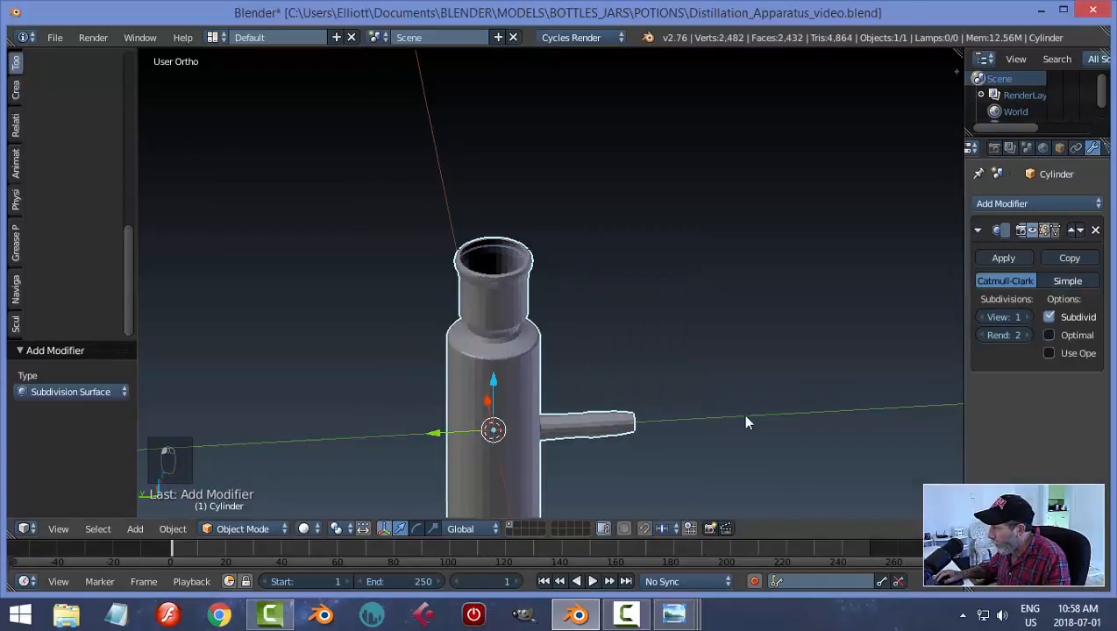
left_click(1022, 316)
Apply smooth shading to the condenser
scroll(719, 341, "up", 3)
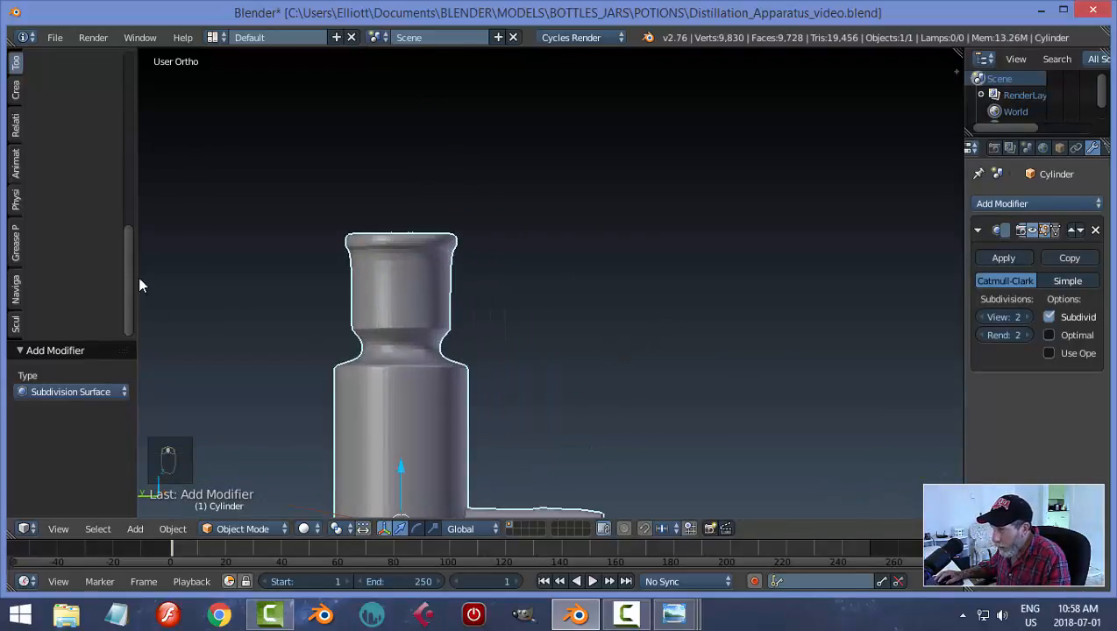
scroll(94, 250, "up", 5)
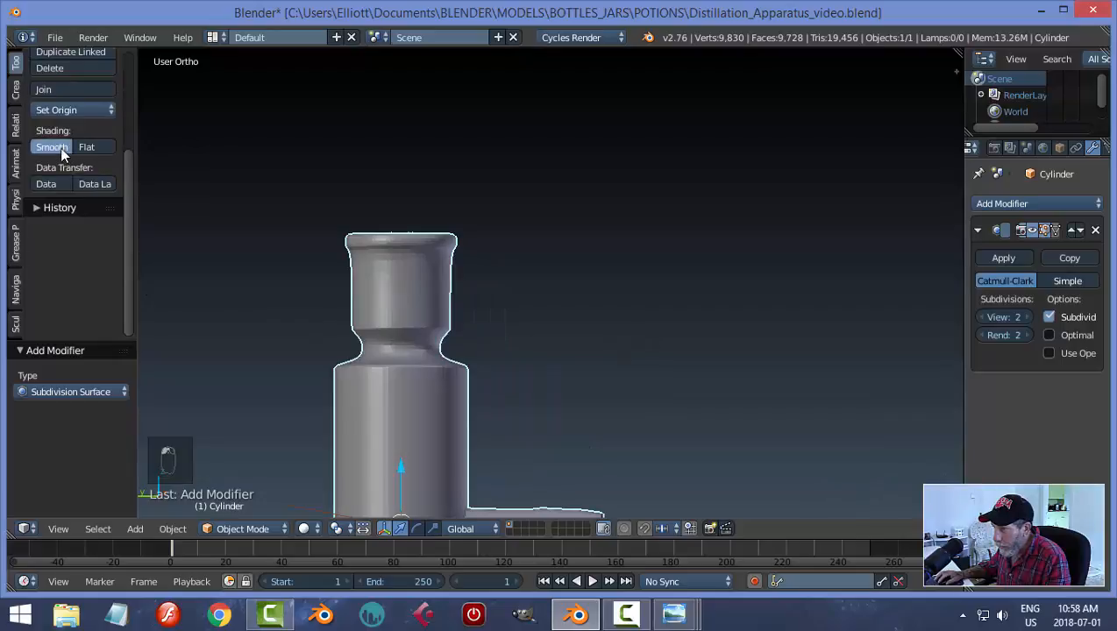
left_click(62, 149)
scroll(603, 408, "up", 2)
scroll(590, 403, "down", 2)
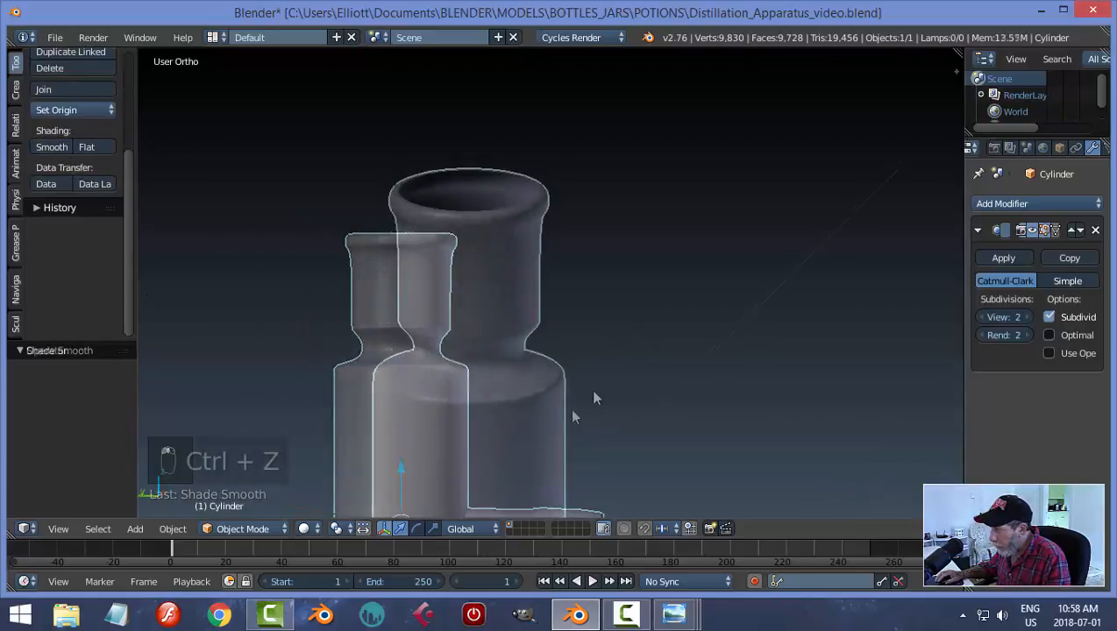
scroll(590, 394, "up", 2)
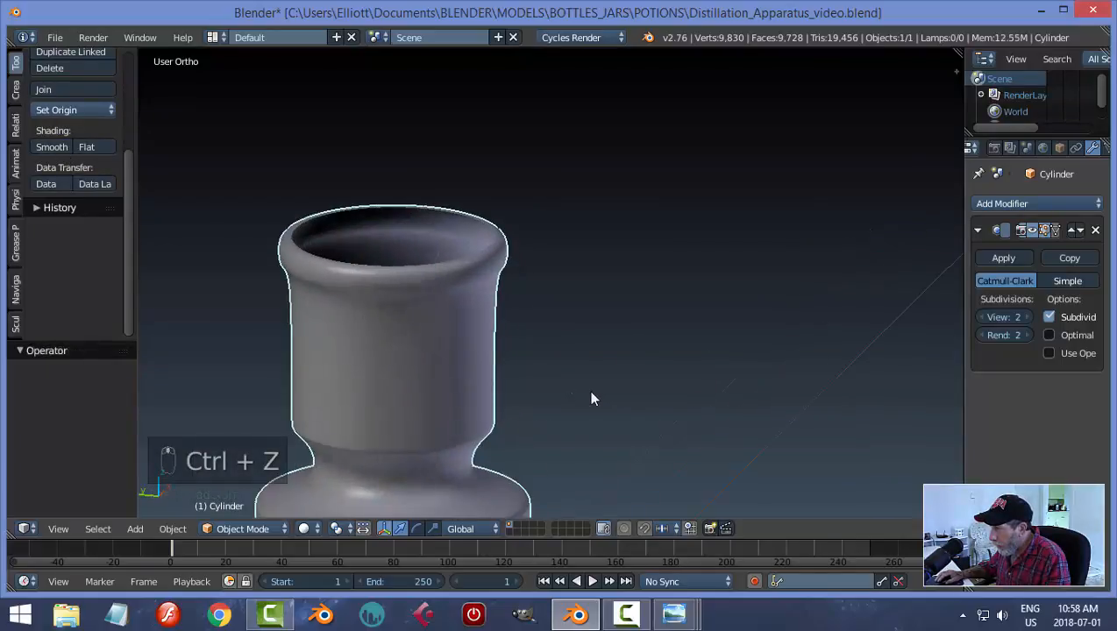
In Edit Mode, cut an edge loop around the socket just beneath its rim and deselect it
key("Tab")
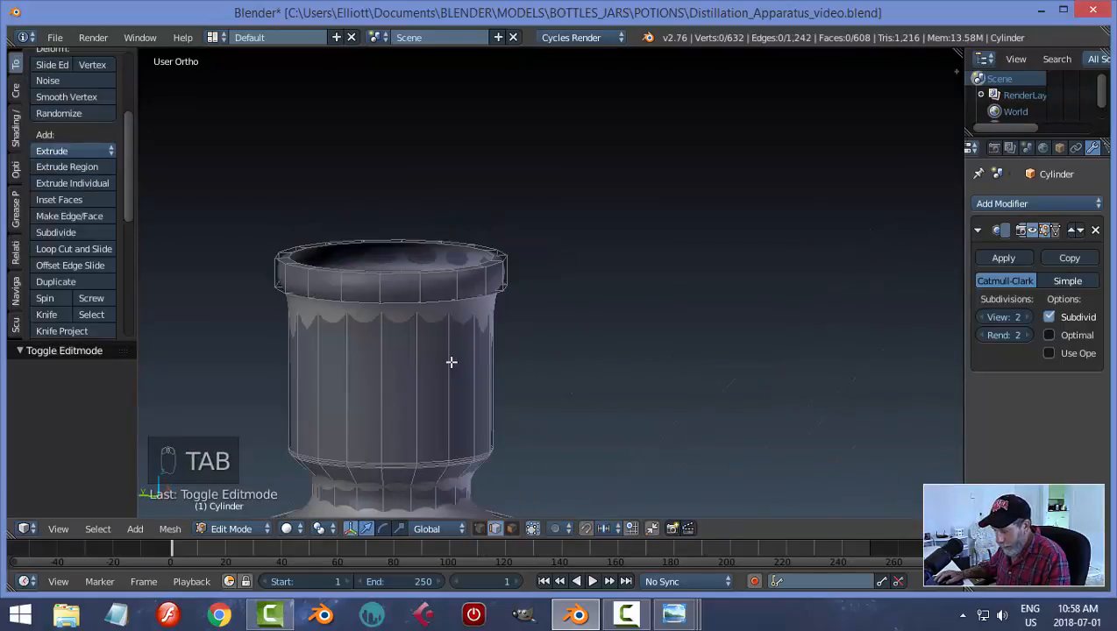
key("ctrl+r")
left_click(469, 291)
right_click(469, 291)
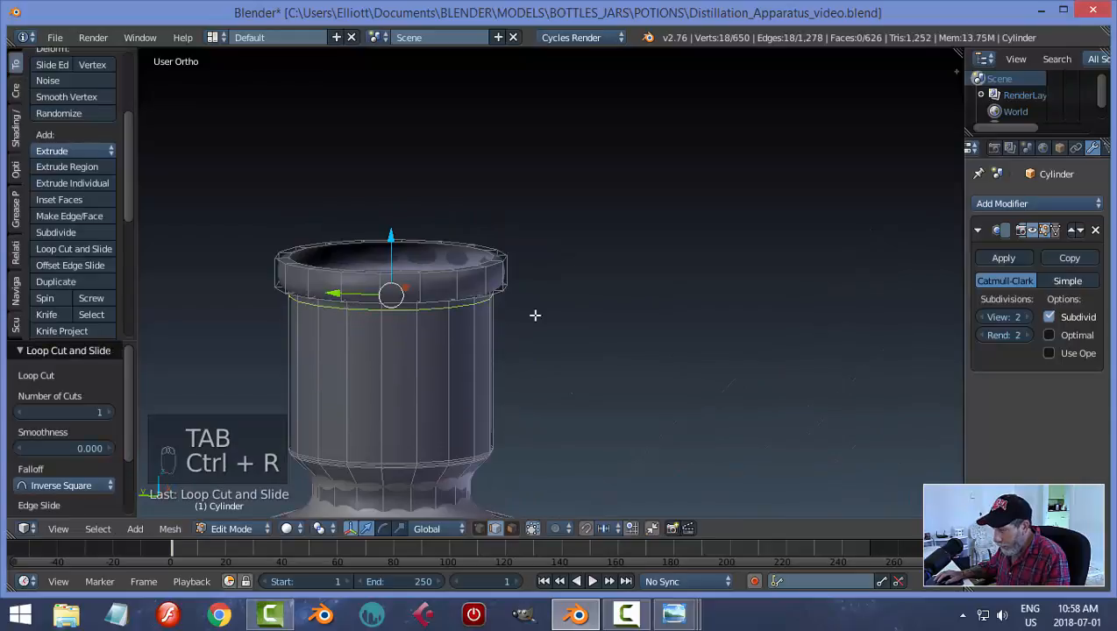
key("a")
Bevel the outer top and bottom edge loops of the socket's rim by about 0.019 with 3 segments and clear the selection
middle_click_drag(550, 327, 568, 362)
mouse_move(521, 322)
middle_mouse_down()
mouse_move(375, 296)
mouse_move(528, 362)
mouse_move(507, 312)
middle_mouse_up()
right_click(359, 270, "alt")
key("ctrl+b")
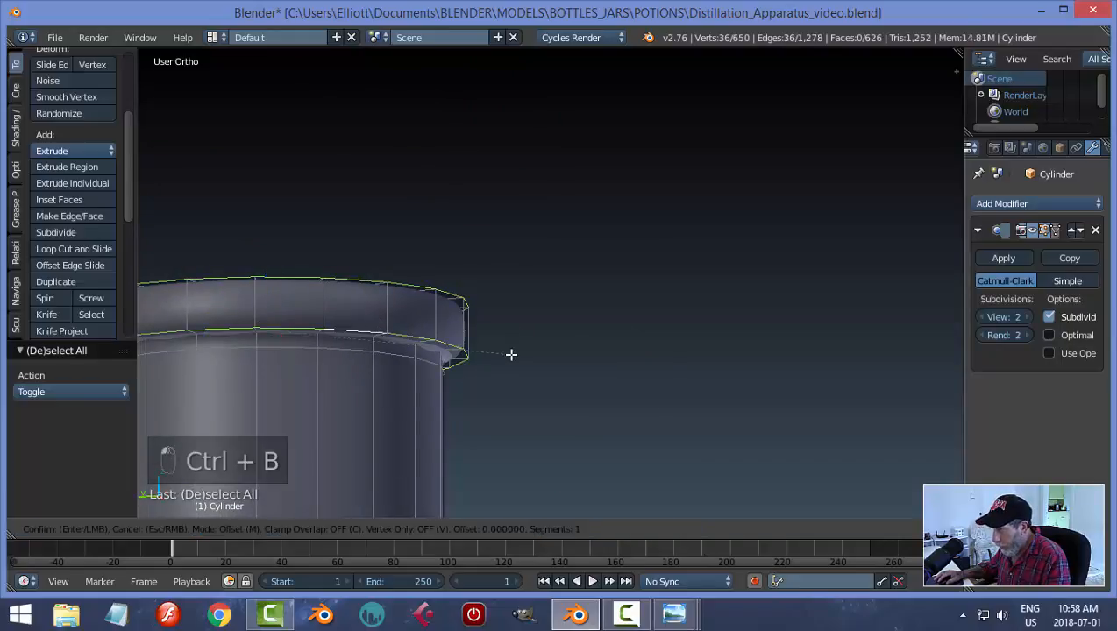
scroll(521, 372, "up", 2)
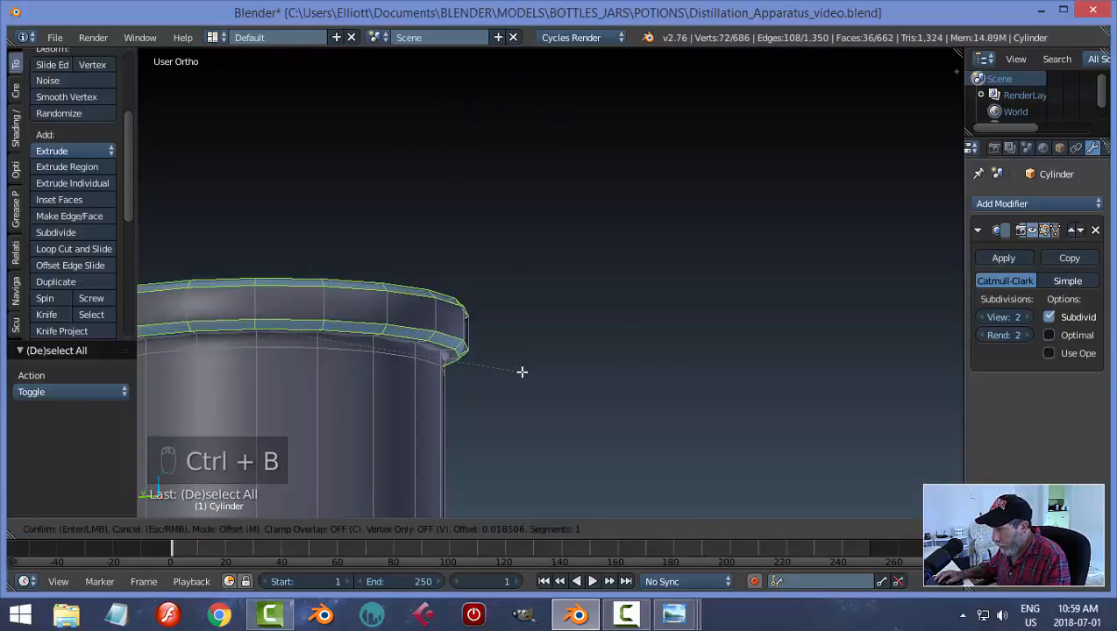
left_click(522, 372)
key("a")
Return to Object Mode and examine the smoothed condenser's rim, body and side tubes
scroll(535, 332, "down", 3)
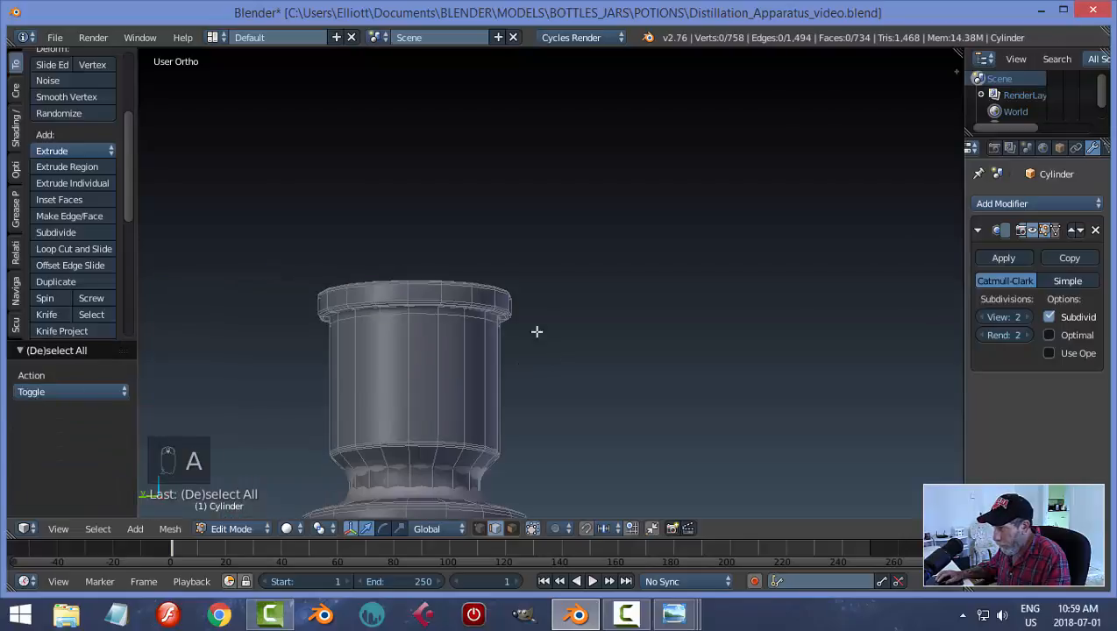
middle_click_drag(535, 332, 551, 362)
scroll(543, 355, "up", 2)
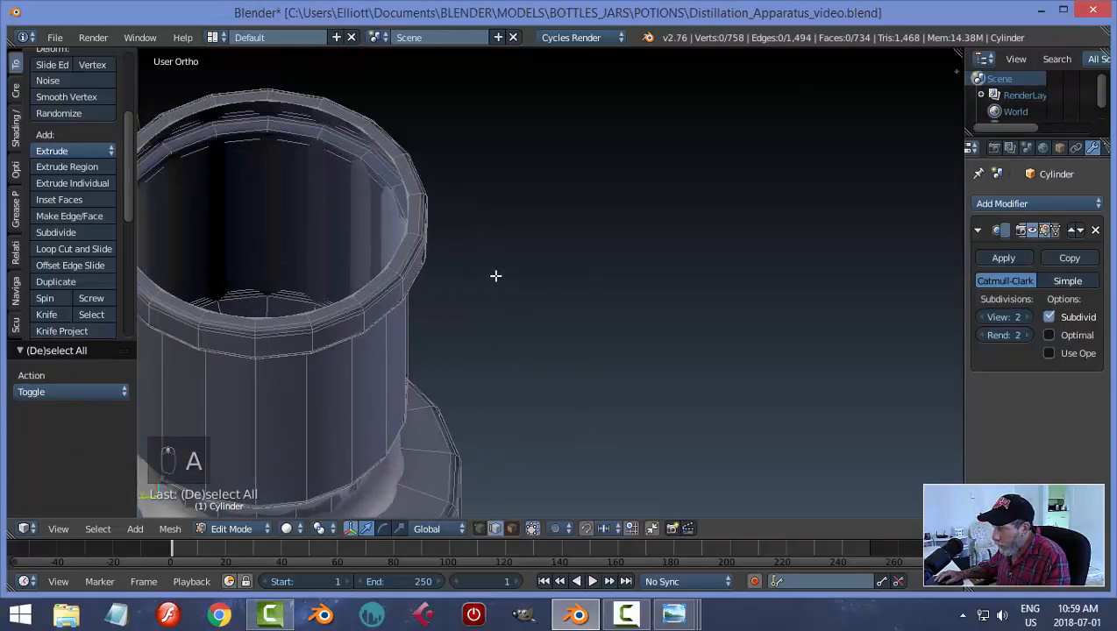
scroll(548, 378, "down", 6)
key("Tab")
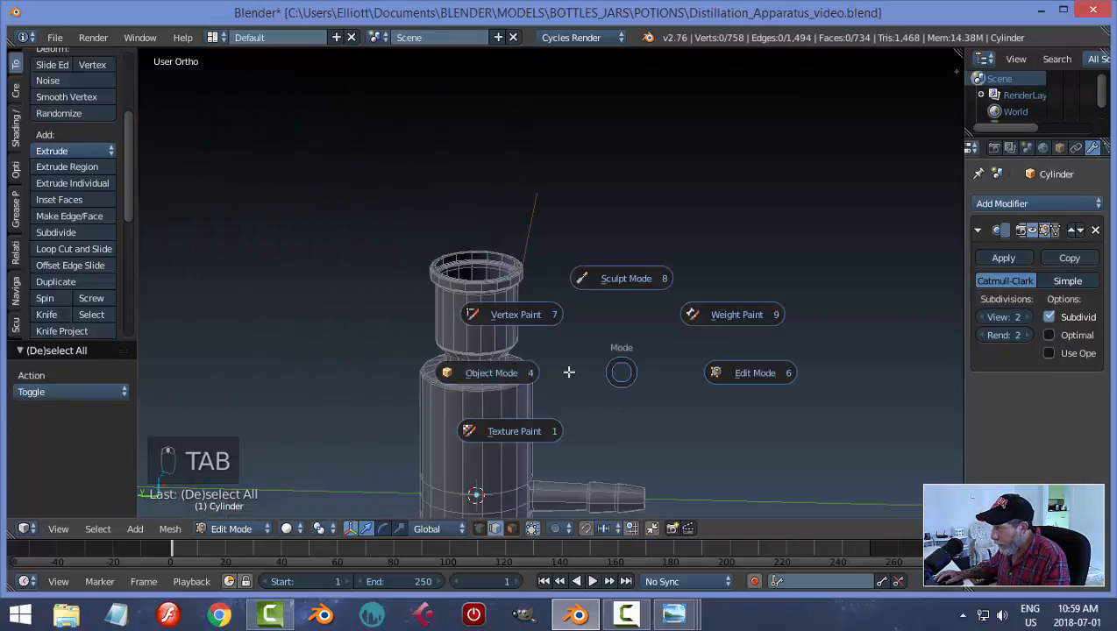
left_click(530, 372)
scroll(583, 359, "down", 4)
middle_click_drag(611, 372, 539, 203, "shift")
scroll(553, 263, "up", 2)
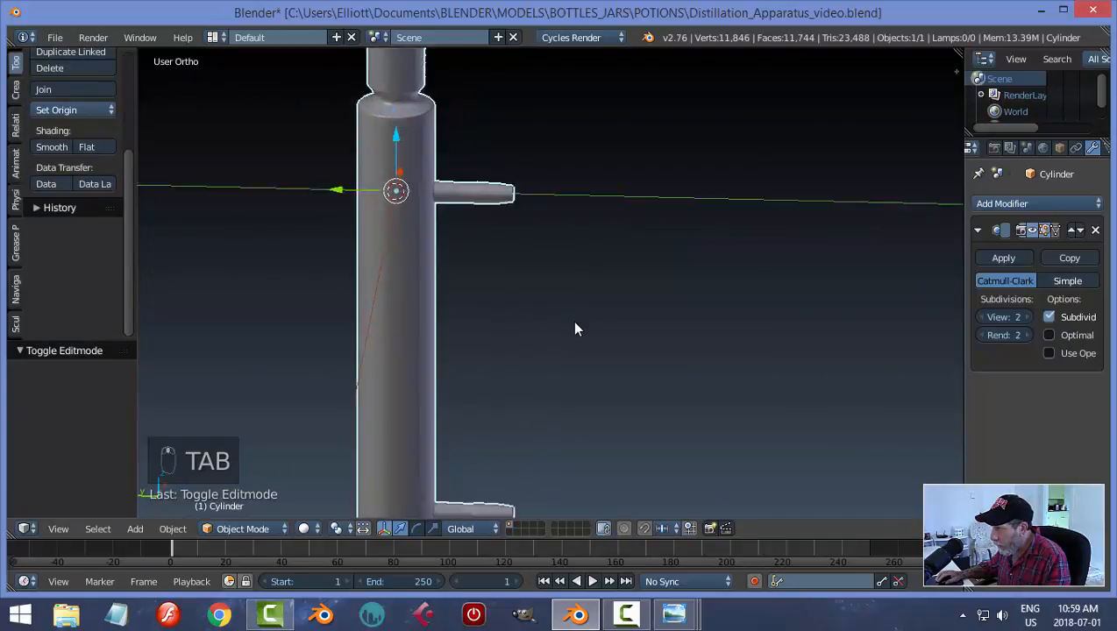
scroll(552, 298, "up", 1)
scroll(527, 258, "down", 5)
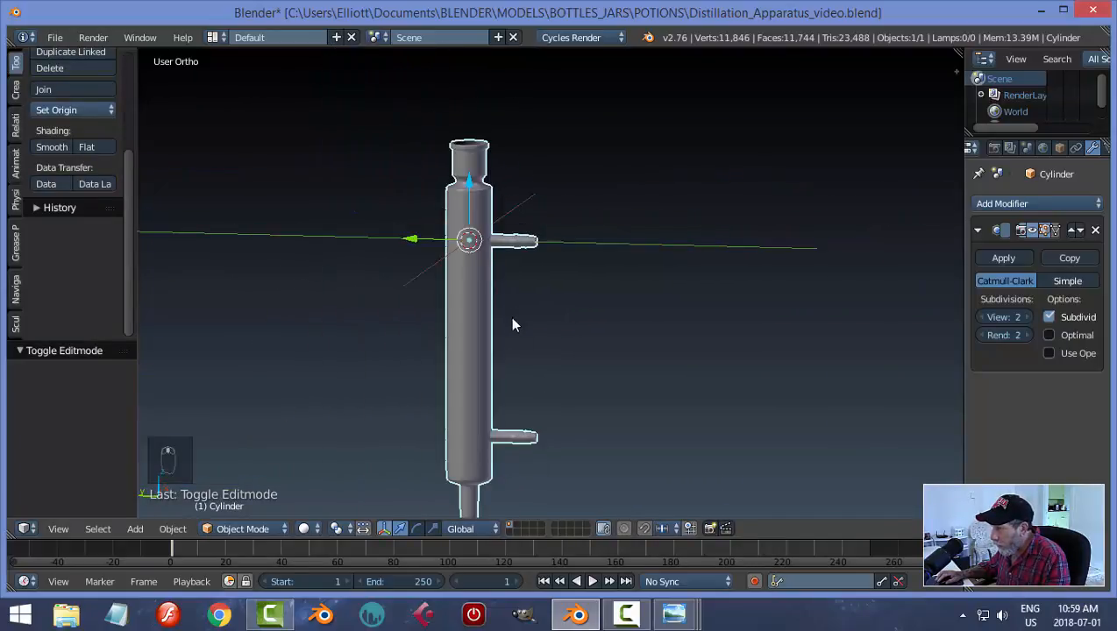
Examine the lower end of the condenser and its stem in Edit Mode and Object Mode
middle_click_drag(513, 322, 514, 163, "shift")
scroll(529, 311, "up", 3)
key("Tab")
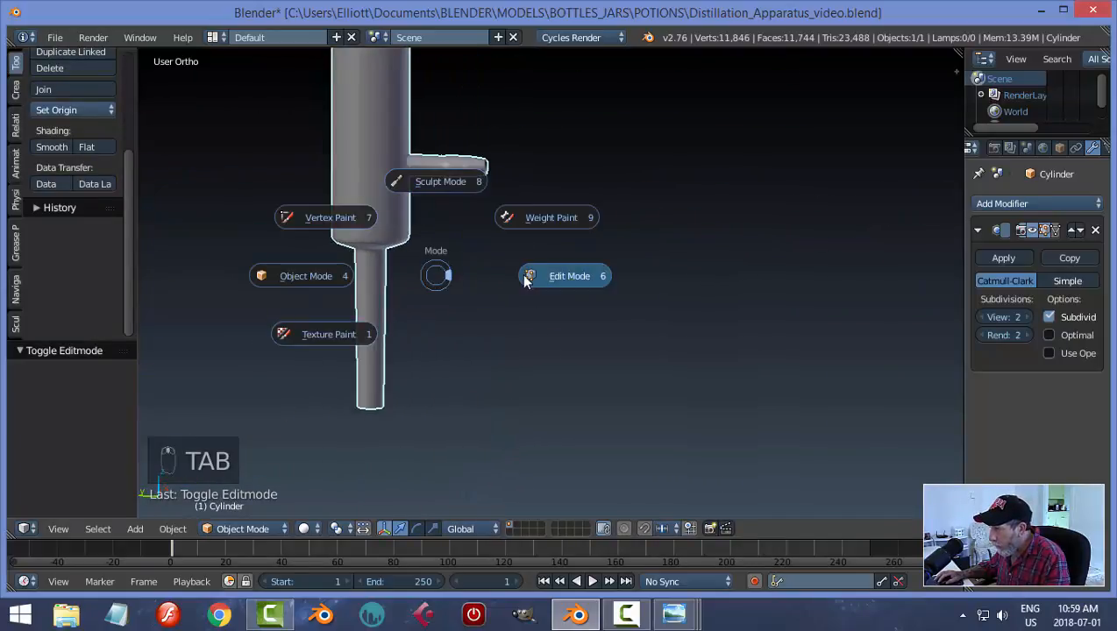
left_click(526, 277)
scroll(449, 297, "up", 3)
middle_click_drag(376, 275, 540, 307, "shift")
key("Tab")
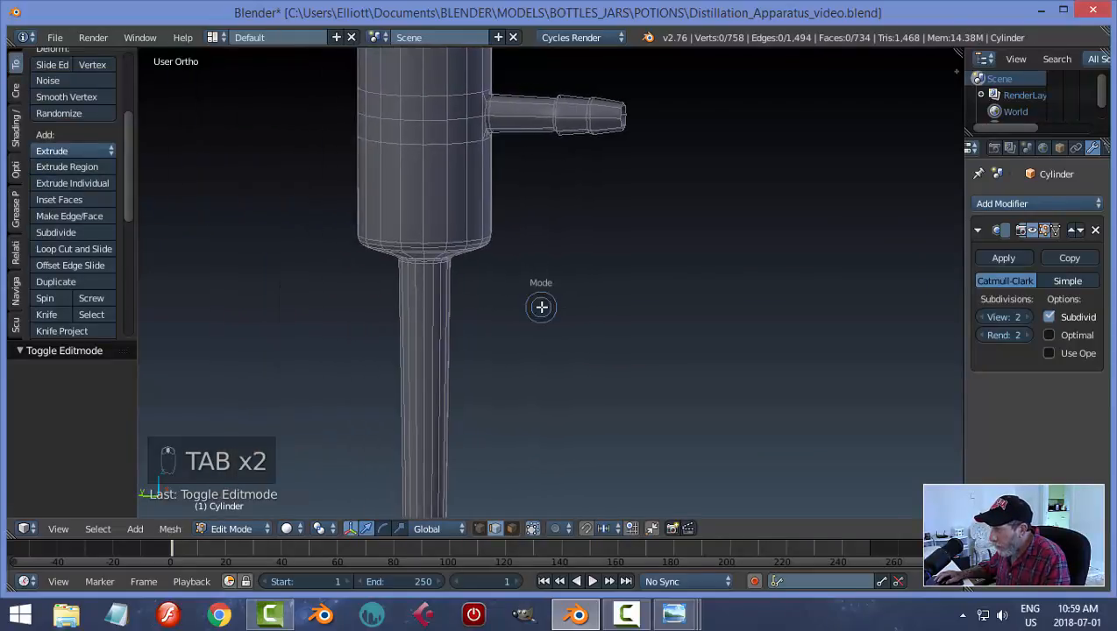
left_click(431, 307)
scroll(506, 307, "down", 1)
middle_click_drag(498, 187, 561, 312, "shift")
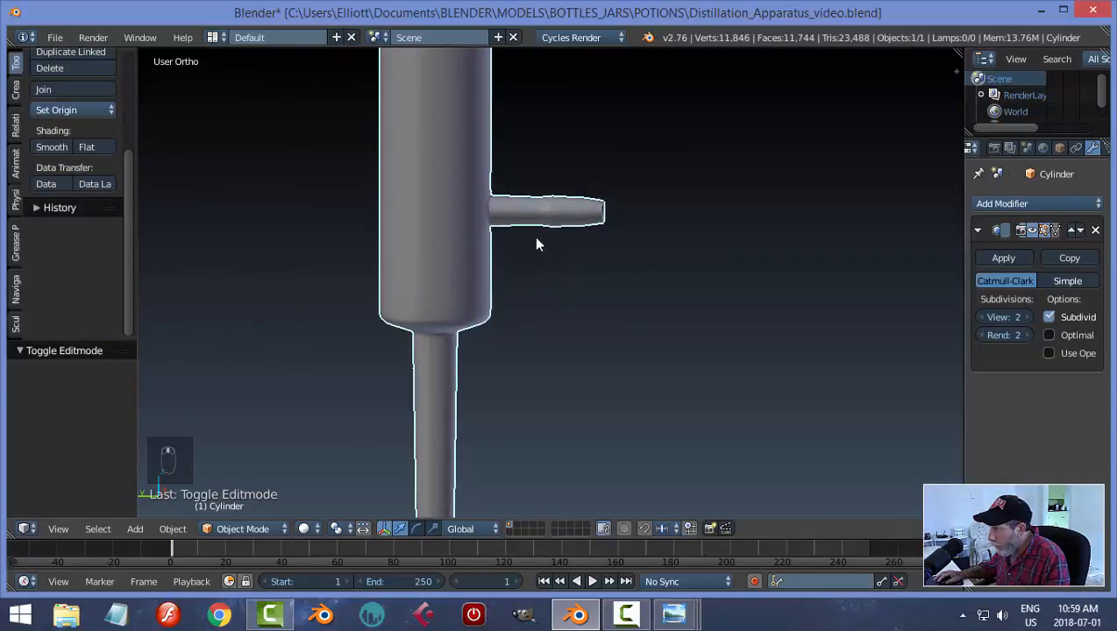
In Edit Mode, cut one edge loop close to each side of the lower side tube's first ridge, the one nearer the body
middle_click_drag(594, 226, 575, 268, "shift")
scroll(567, 246, "up", 3)
key("Tab")
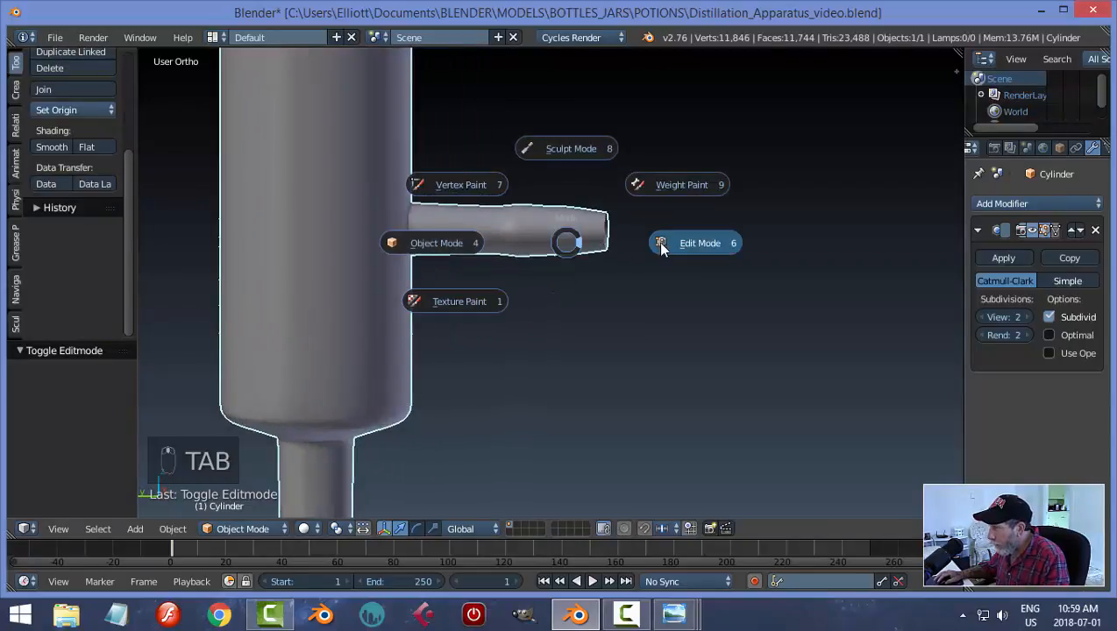
left_click(657, 241)
scroll(561, 242, "up", 3)
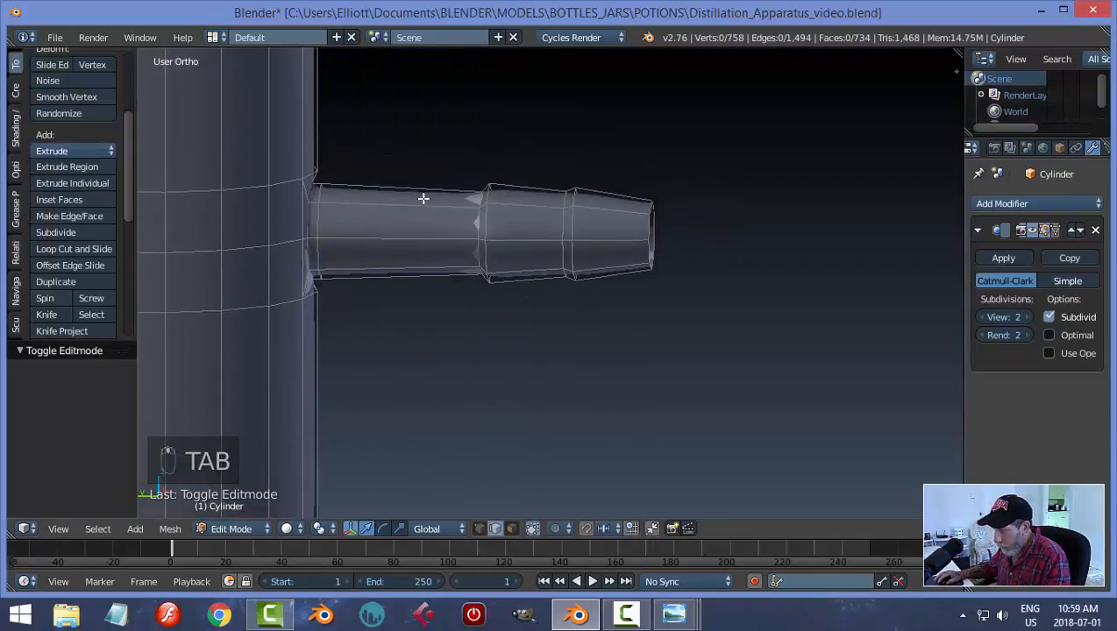
key("ctrl+r")
left_click(454, 205)
left_click(492, 218)
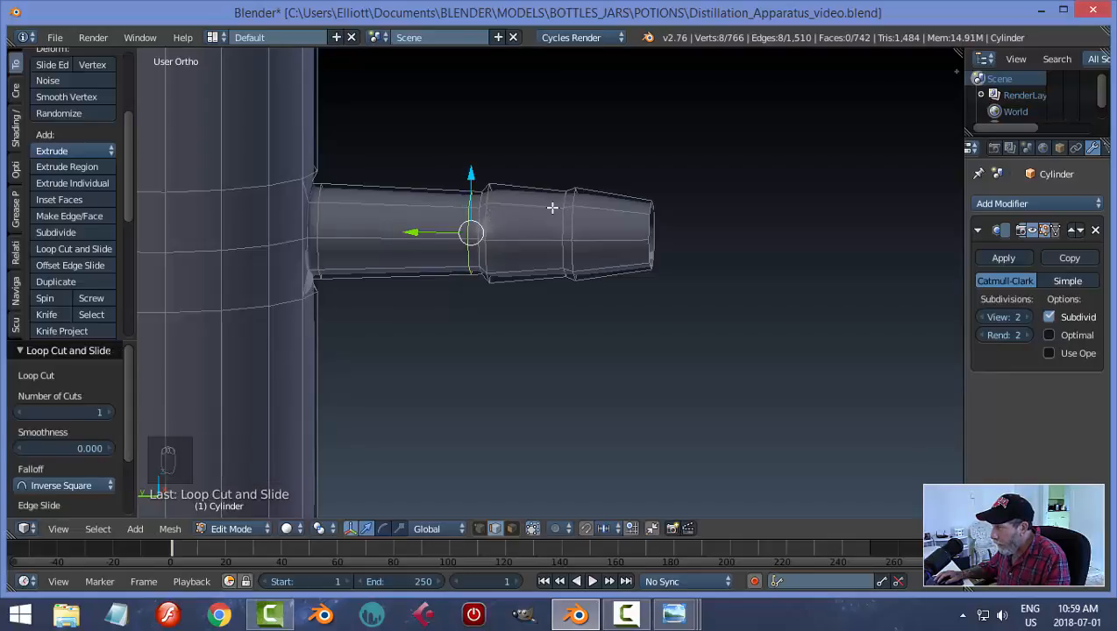
key("ctrl+r")
left_click(550, 203)
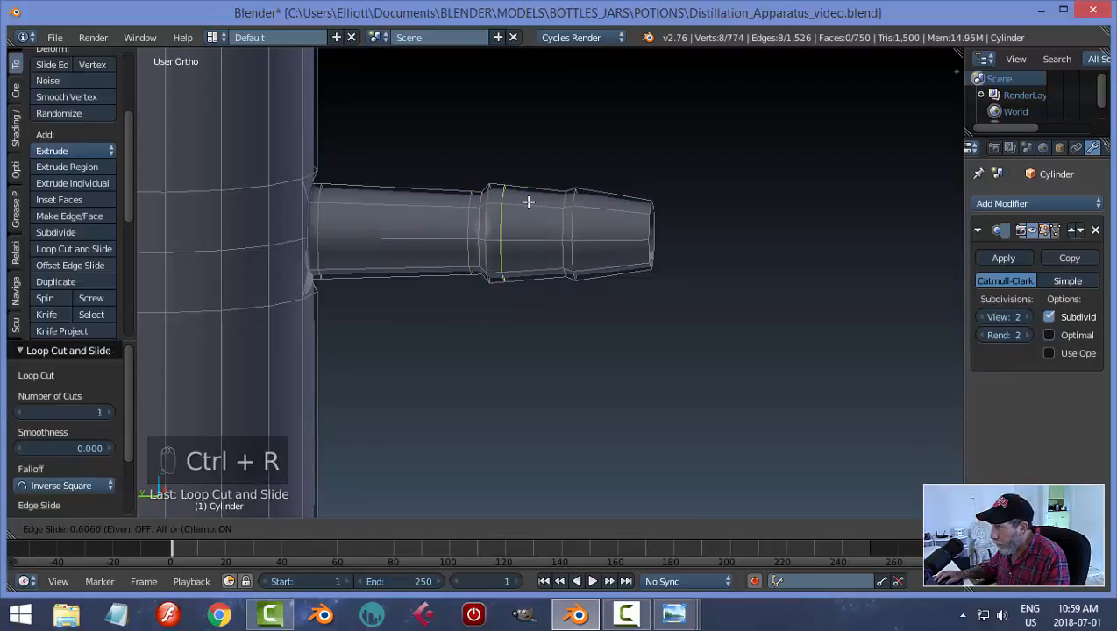
left_click(522, 201)
Cut one edge loop close to each side of the lower side tube's second ridge, the one nearer the tip
key("ctrl+r")
left_click(545, 199)
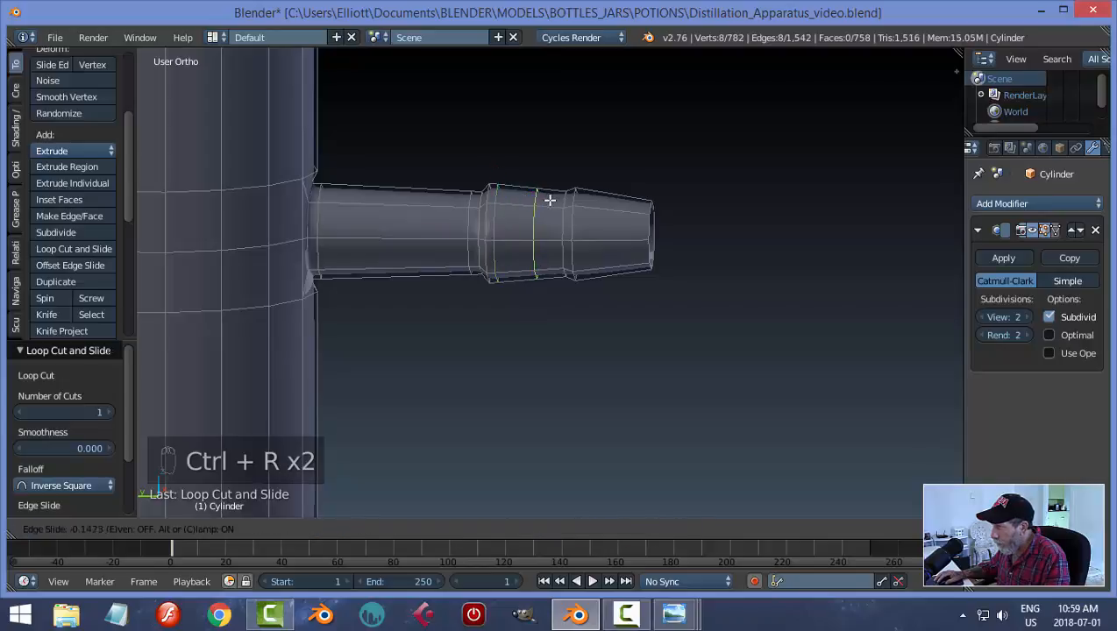
left_click(570, 213)
key("ctrl+r")
left_click(595, 197)
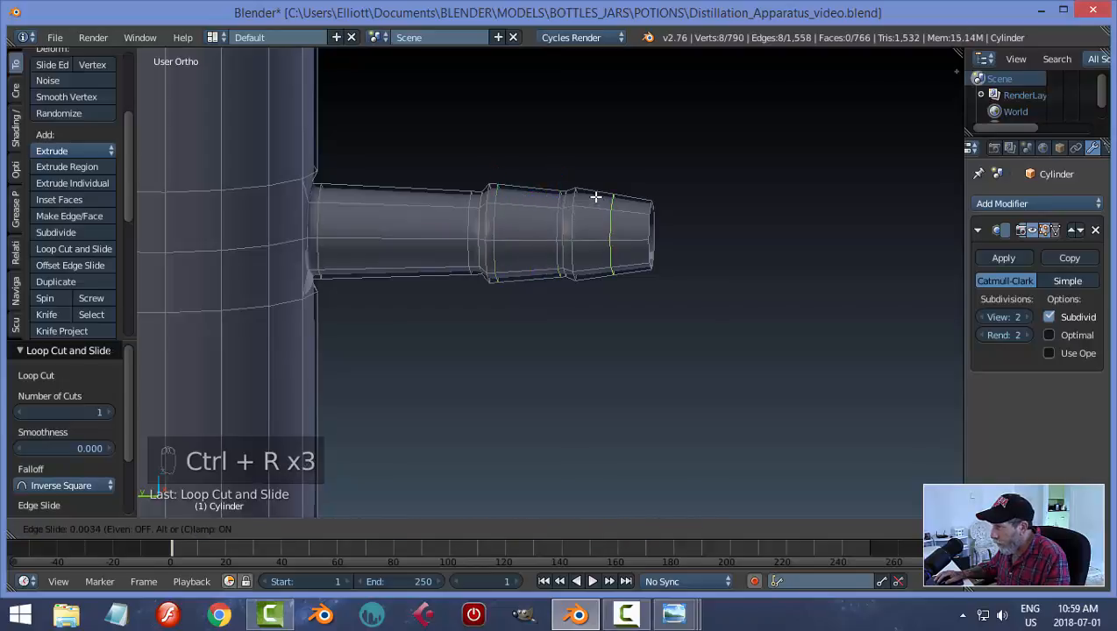
left_click(567, 195)
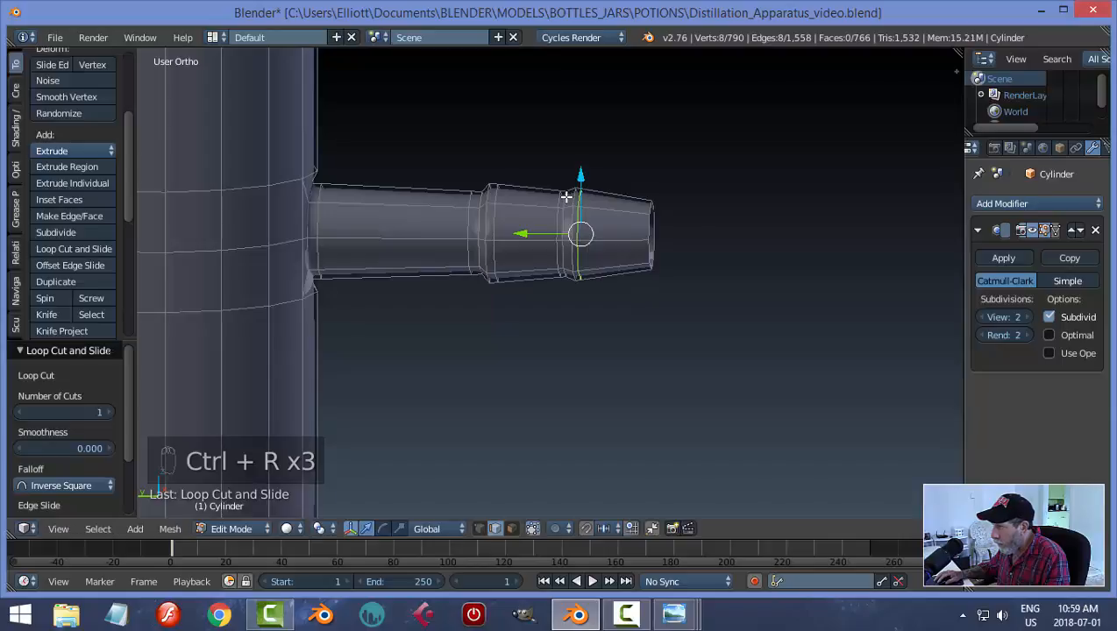
Cut an edge loop at the lower side tube's base, check the smoothed tube in Object Mode and re-enter Edit Mode
key("ctrl+r")
left_click(369, 191)
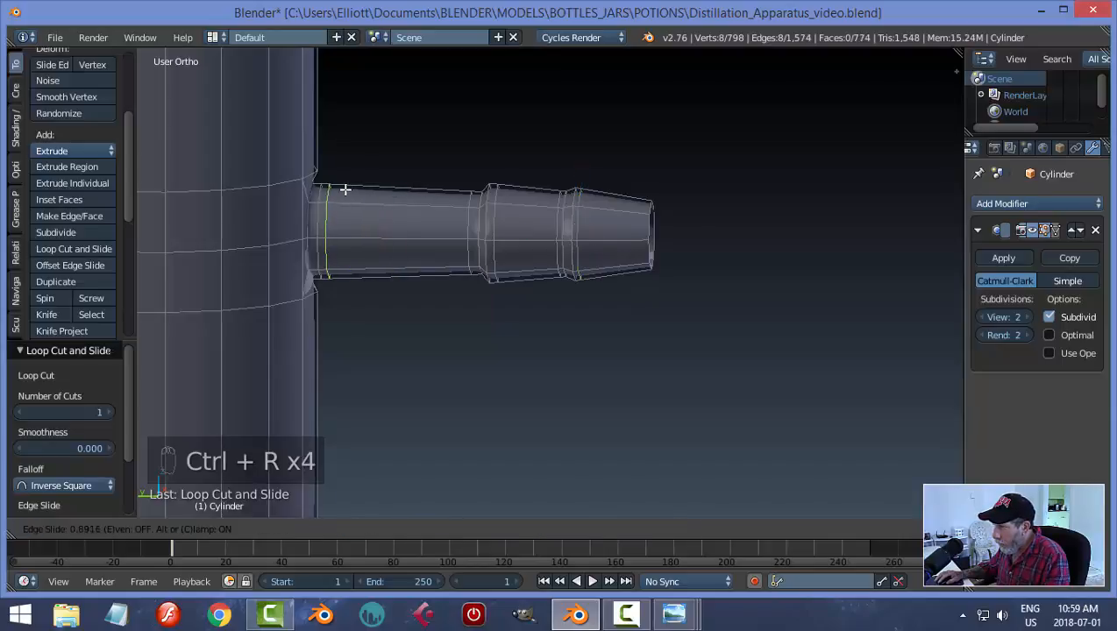
left_click(344, 189)
key("Tab")
scroll(579, 295, "down", 4)
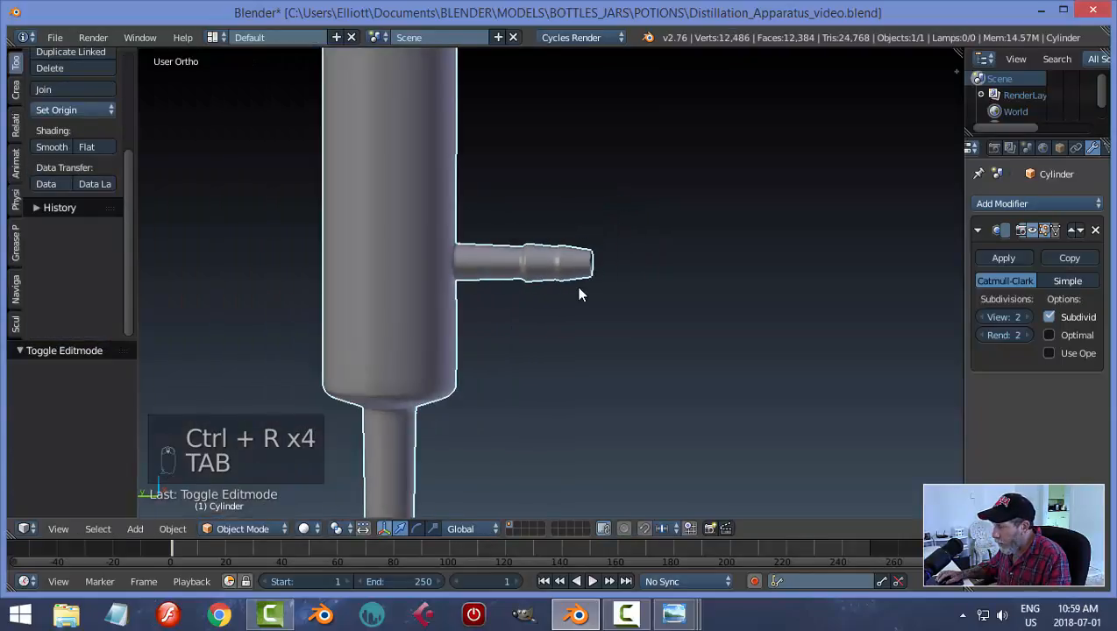
middle_click_drag(578, 288, 604, 278)
scroll(565, 246, "down", 1)
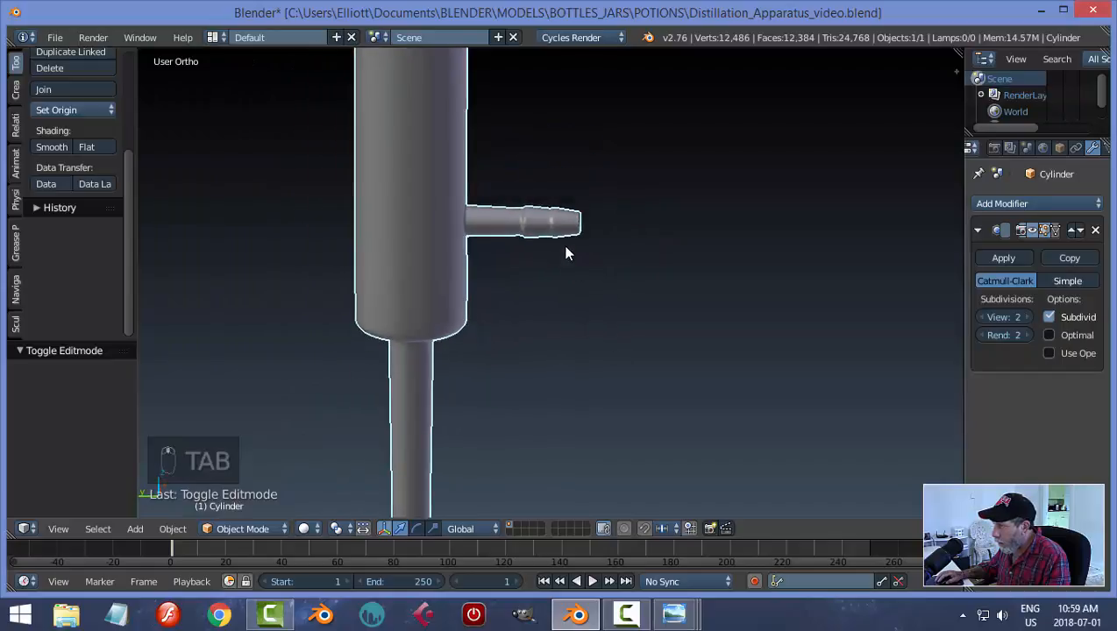
scroll(539, 286, "up", 7)
key("Tab")
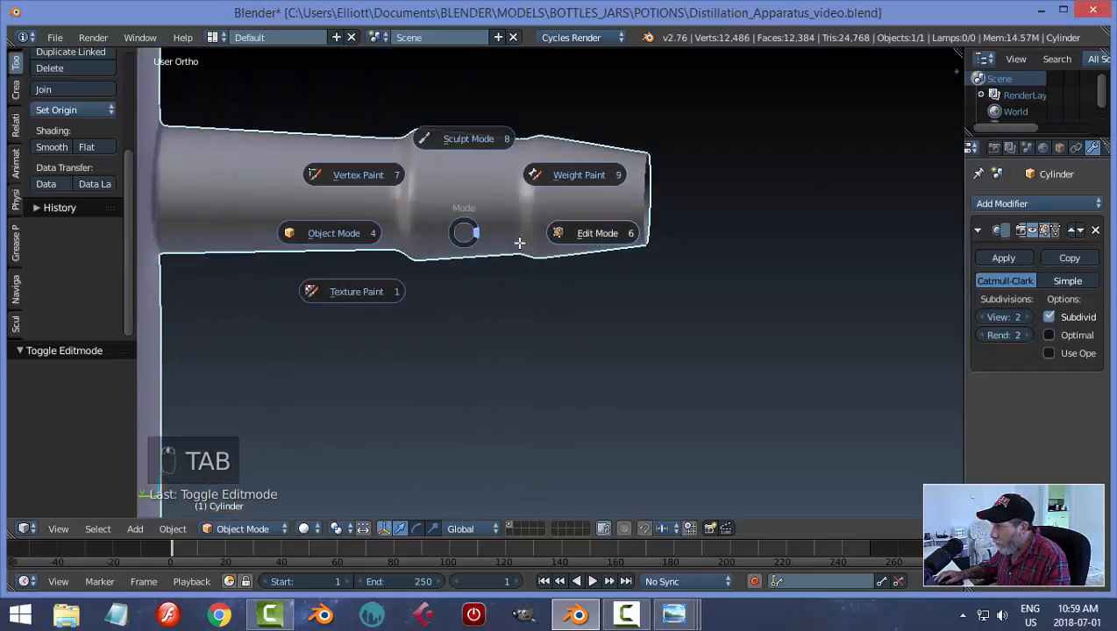
left_click(519, 242)
right_click(305, 143, "alt+shift")
middle_click_drag(281, 166, 241, 182)
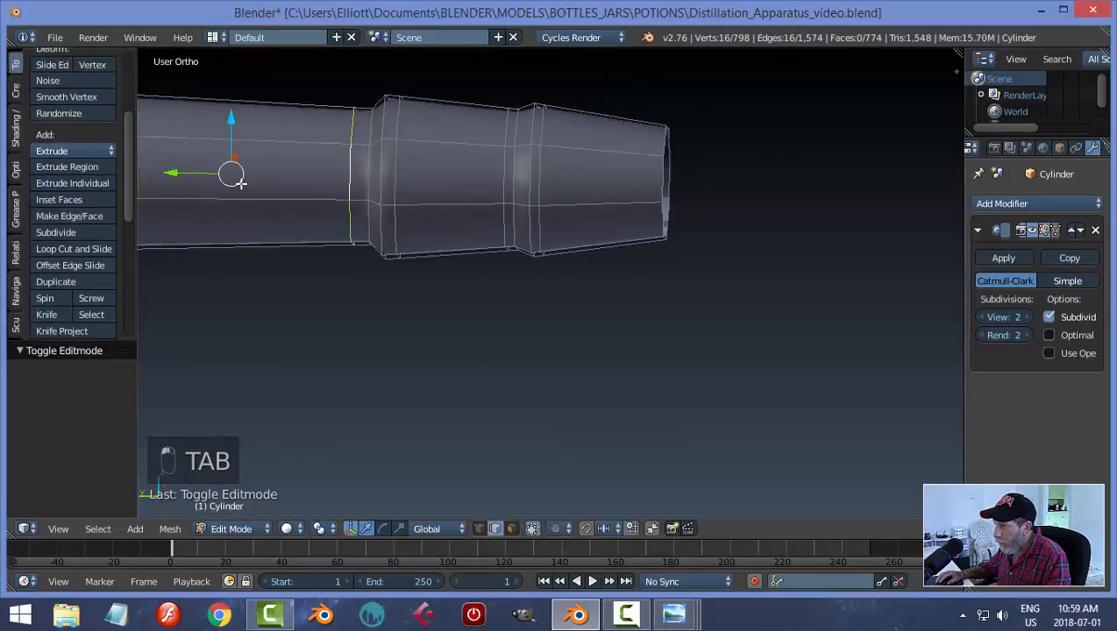
key("g")
key("g")
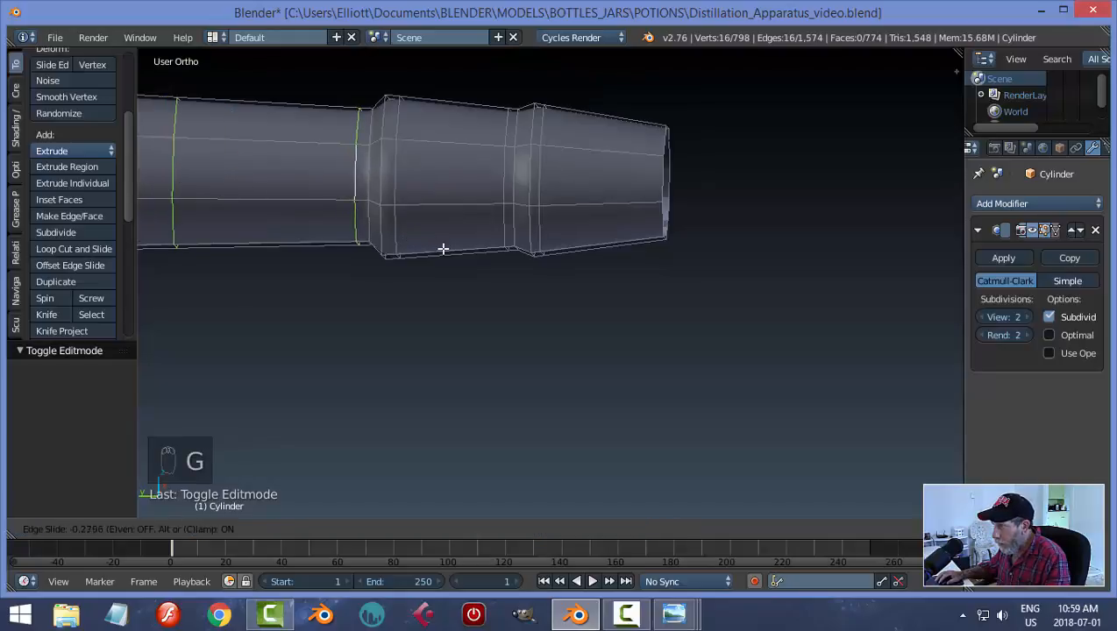
right_click(449, 250)
key("a")
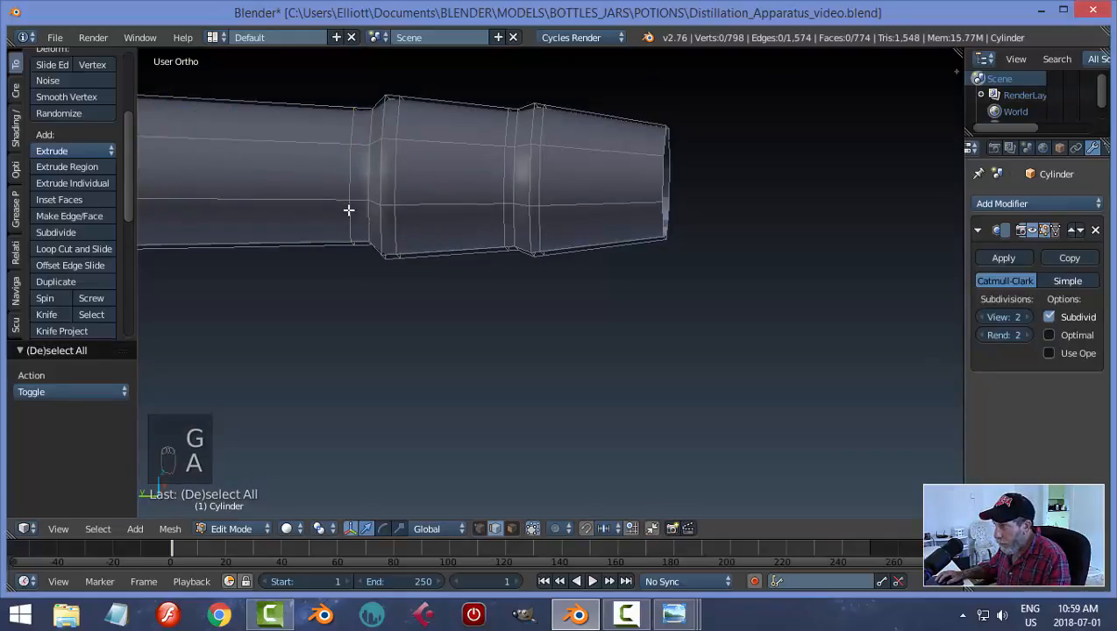
Slide the edge loop before the lower side tube's first ridge closer to that ridge, factor about -0.554, and clear the selection
right_click(351, 179, "alt")
key("g")
key("g")
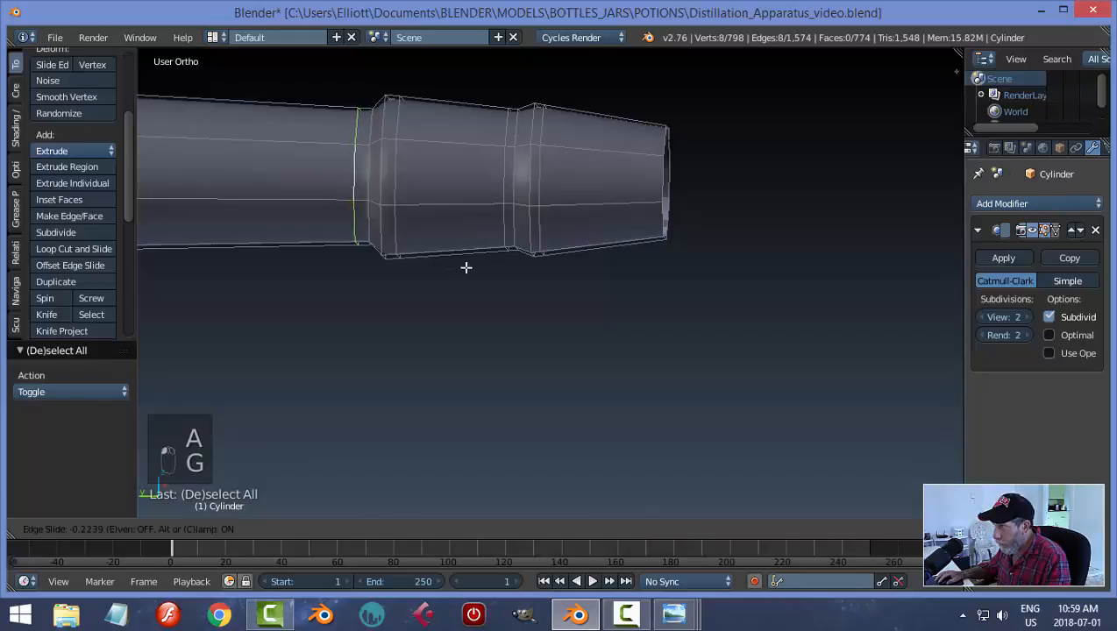
left_click(525, 276)
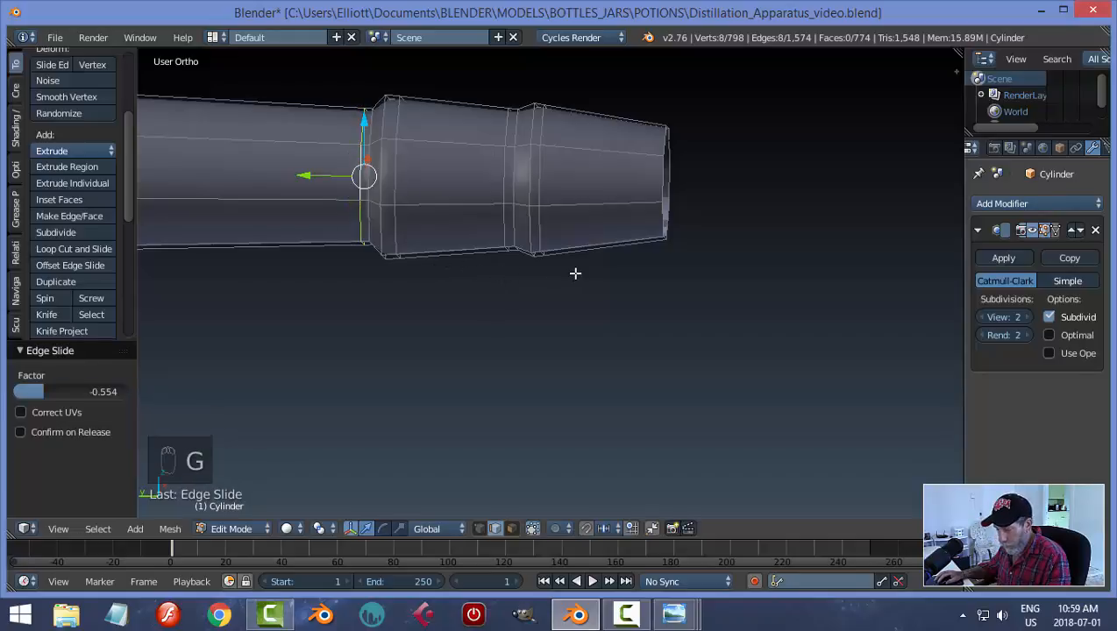
key("a")
Return to Object Mode and examine the sharpened lower side tube and the condenser's upper part
key("Tab")
left_click(461, 274)
scroll(546, 269, "down", 5)
middle_click_drag(546, 268, 496, 312)
scroll(576, 292, "down", 4)
middle_click_drag(715, 220, 560, 336, "shift")
scroll(553, 357, "up", 3)
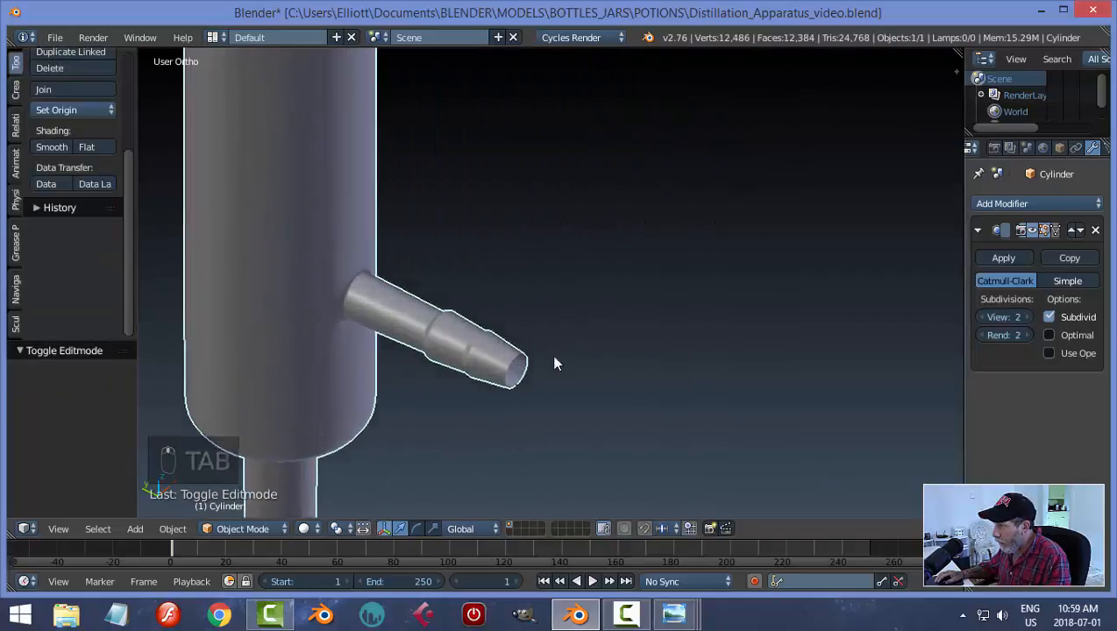
middle_click_drag(556, 58, 504, 268, "shift")
scroll(504, 268, "down", 5)
middle_click_drag(515, 196, 583, 330, "shift")
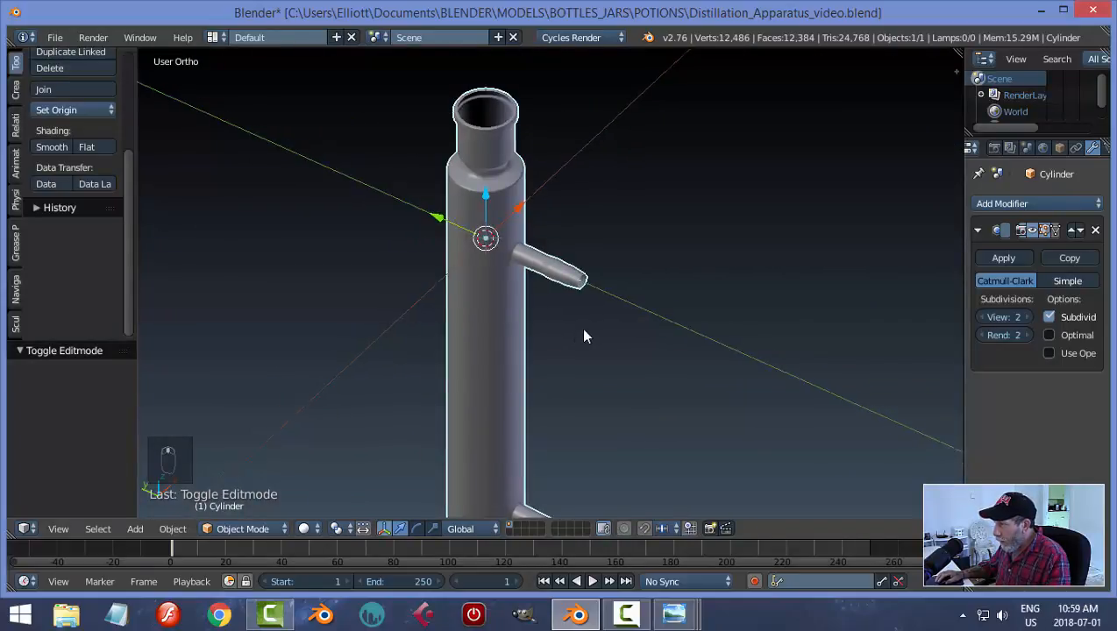
In Edit Mode, cut one edge loop close to each side of the upper side tube's first ridge, the one nearer the body
scroll(604, 316, "up", 5)
key("Tab")
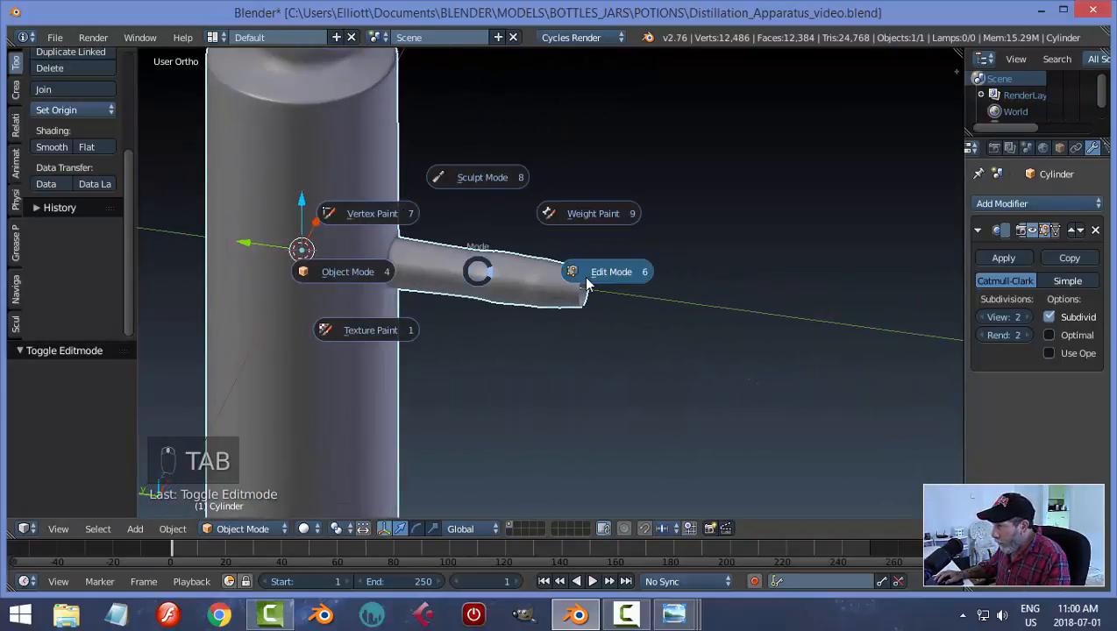
left_click(587, 283)
scroll(453, 266, "up", 4)
key("ctrl+r")
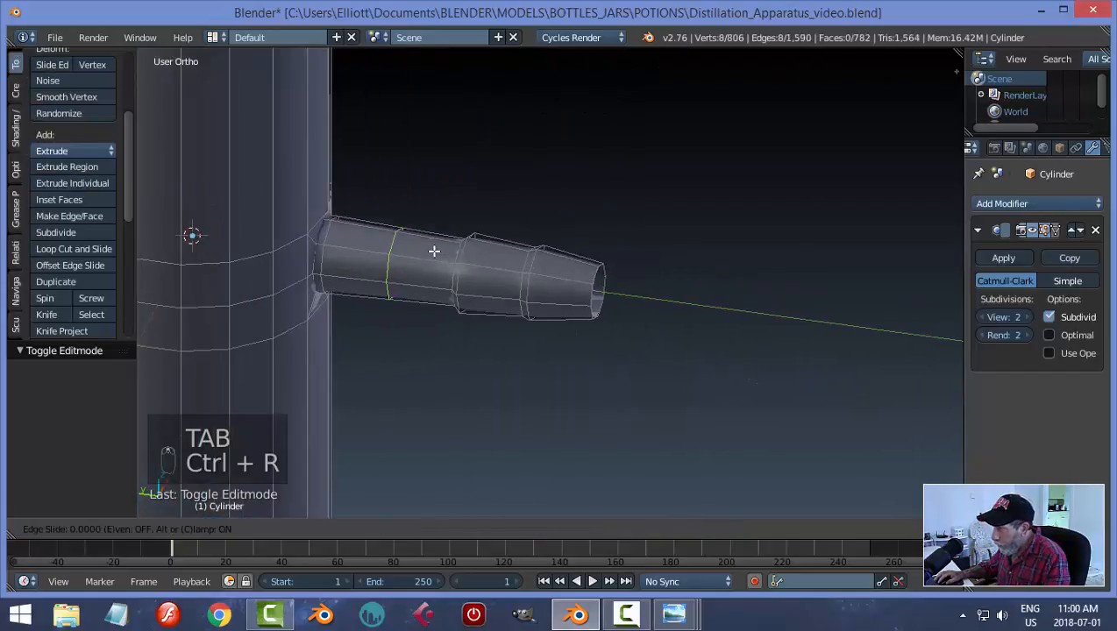
left_click(434, 252)
left_click(491, 285)
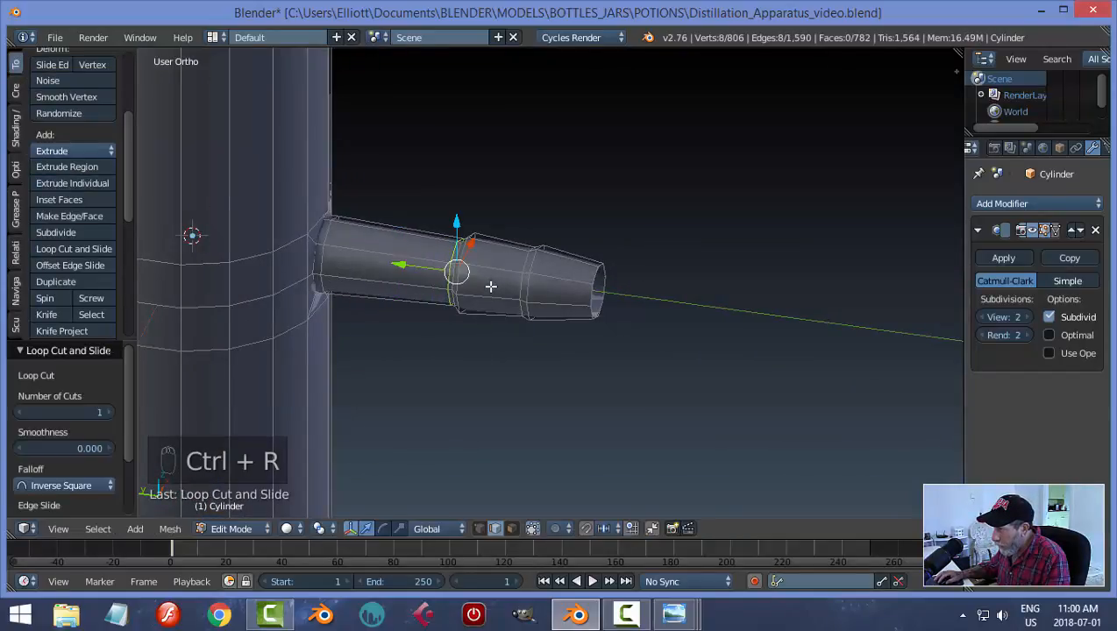
key("ctrl+r")
left_click(459, 244)
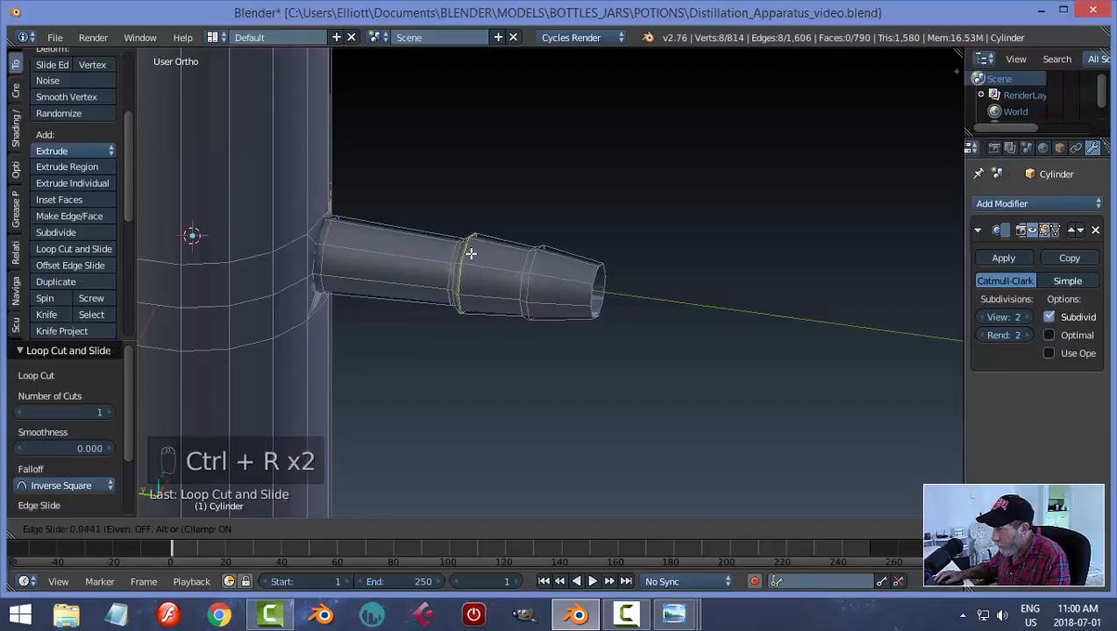
left_click(476, 254)
Cut one edge loop close to each side of the upper side tube's second ridge, the one nearer the tip
key("ctrl+r")
left_click(504, 250)
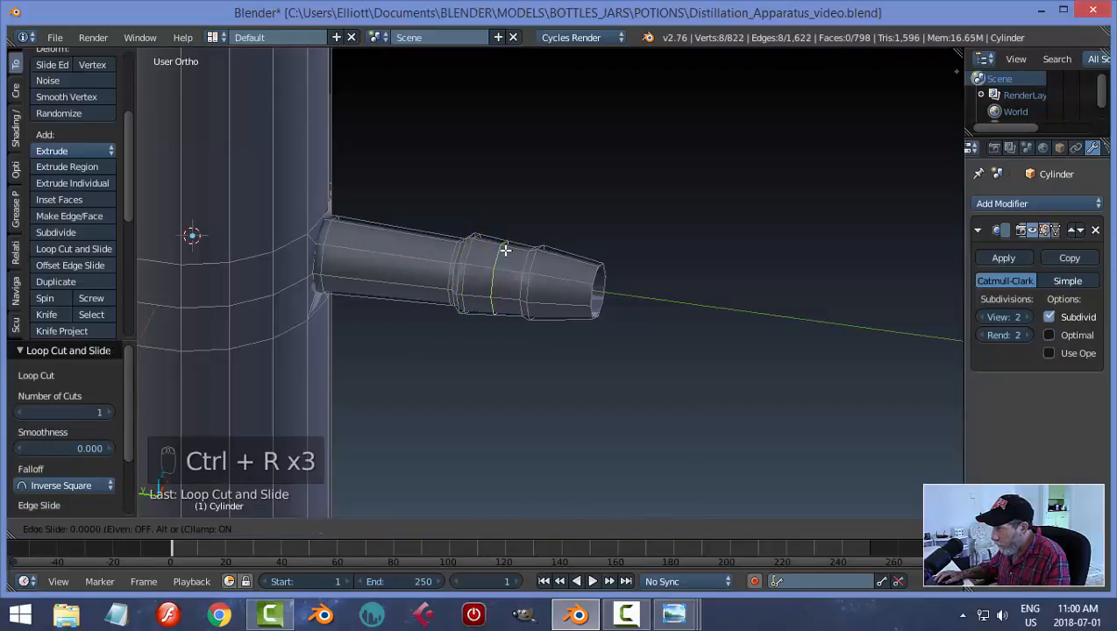
left_click(523, 271)
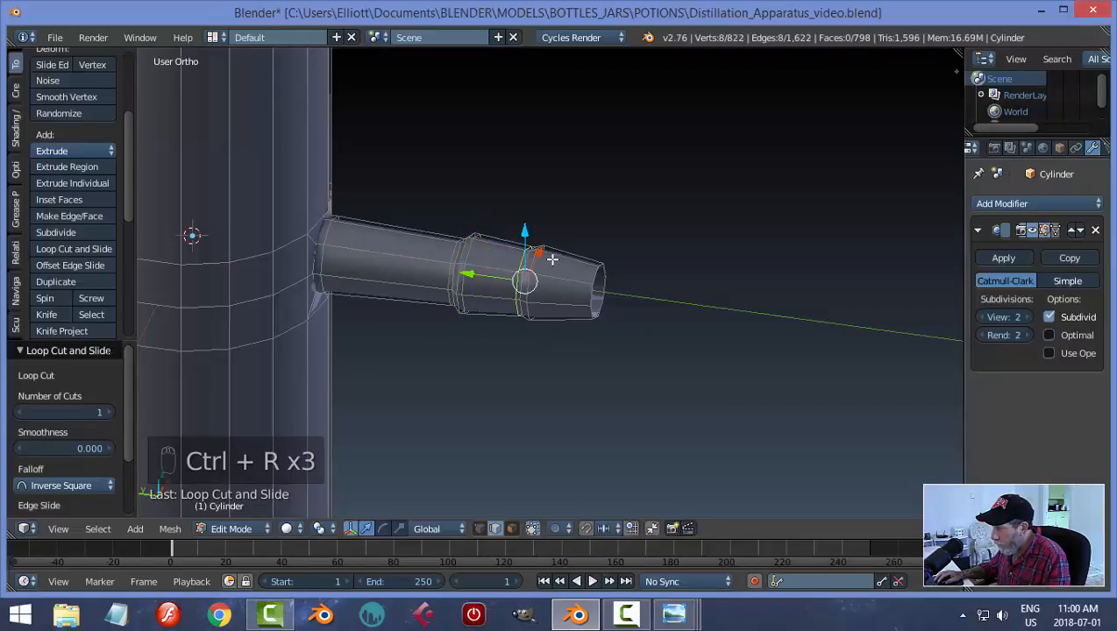
key("ctrl+r")
left_click(543, 254)
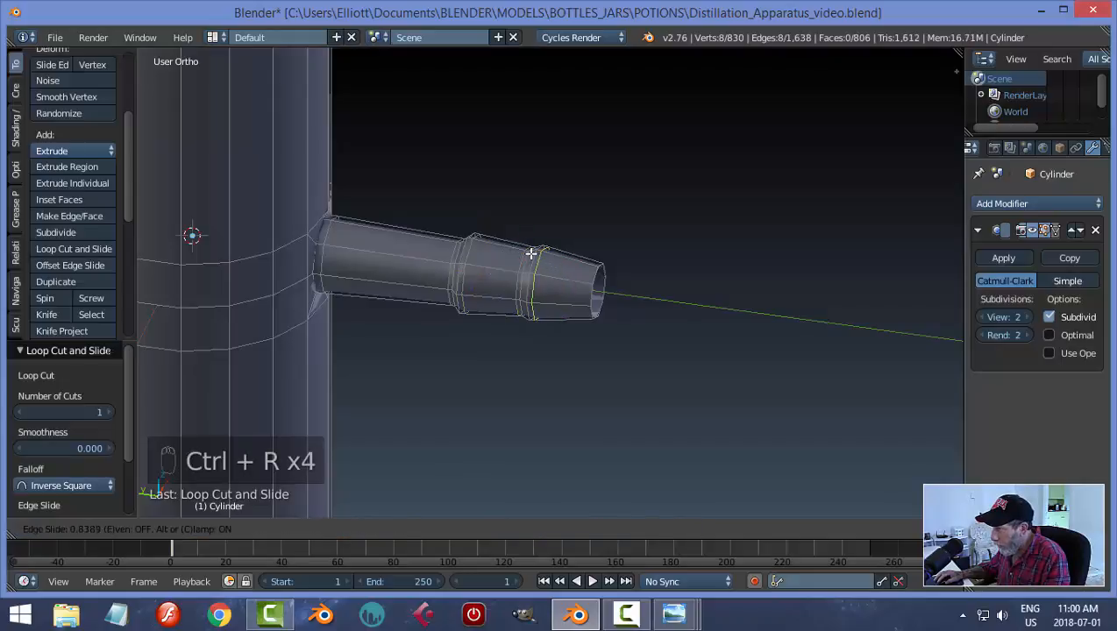
left_click(530, 253)
Cut an edge loop close to the upper side tube's base, return to Object Mode and check the smoothed tube
key("ctrl+r")
left_click(374, 219)
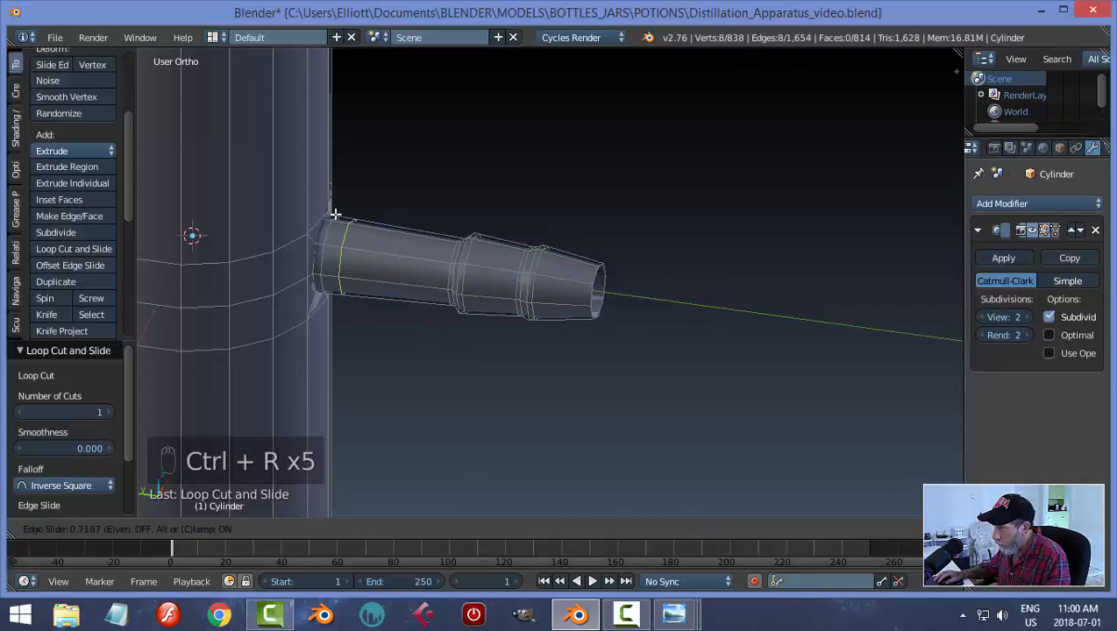
left_click(326, 212)
key("Tab")
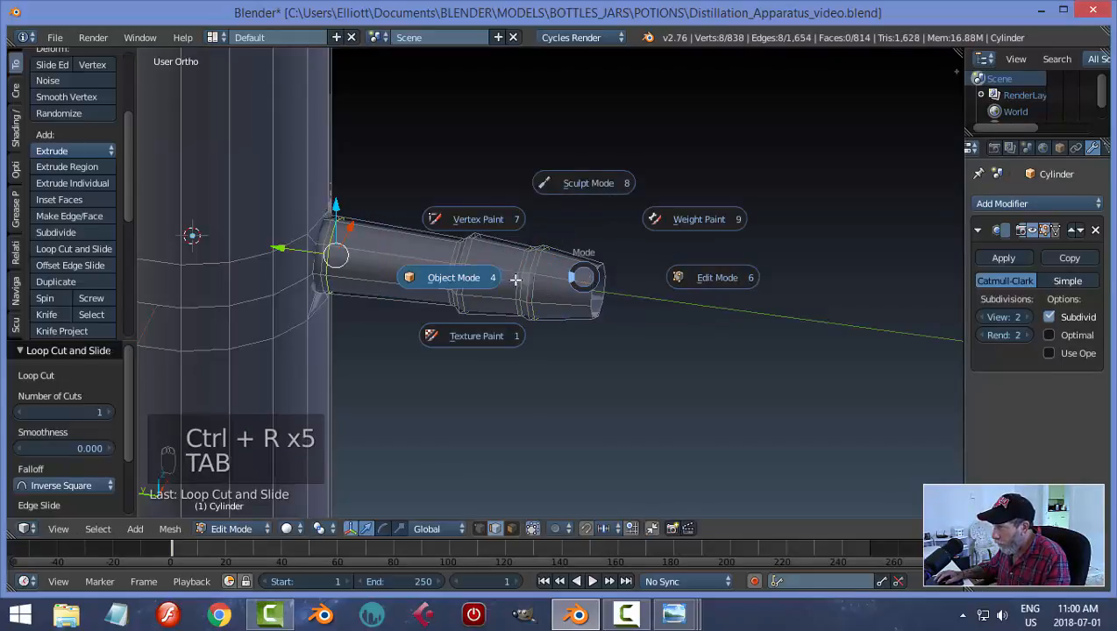
scroll(563, 308, "down", 5)
mouse_move(562, 310)
middle_mouse_down()
mouse_move(611, 335)
mouse_move(595, 315)
mouse_move(598, 339)
mouse_move(576, 230)
mouse_move(578, 321)
middle_mouse_up()
scroll(573, 244, "down", 3)
scroll(636, 195, "up", 3)
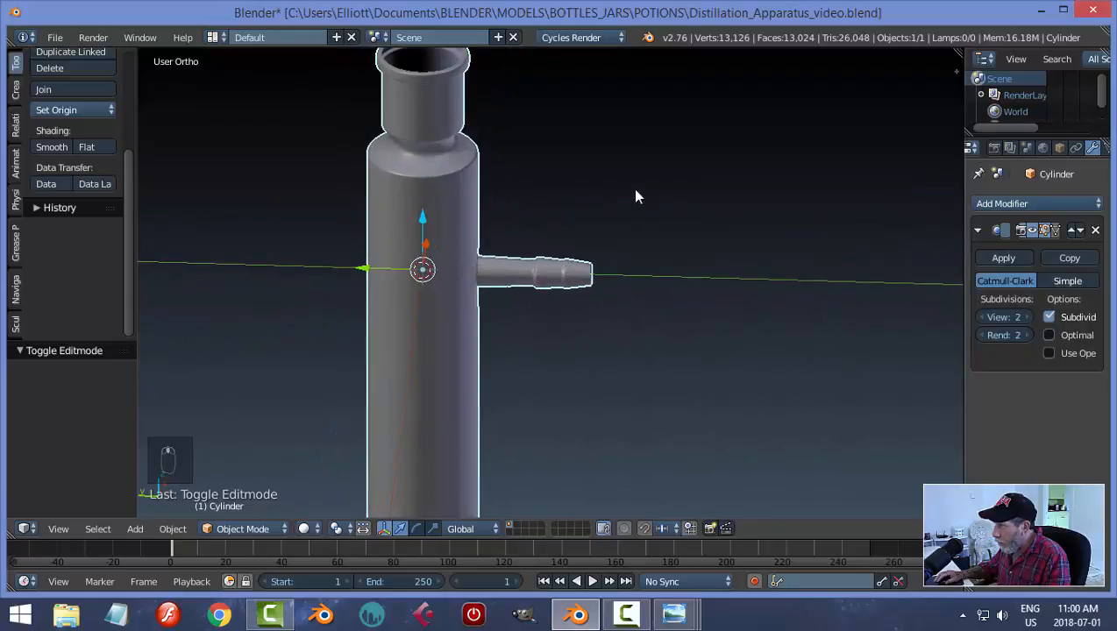
Turn off the Subdivision Surface modifier's viewport display and add a Solidify modifier with a thickness of 0.02
middle_click_drag(635, 194, 631, 311, "shift")
left_click(1033, 231)
left_click(1012, 204)
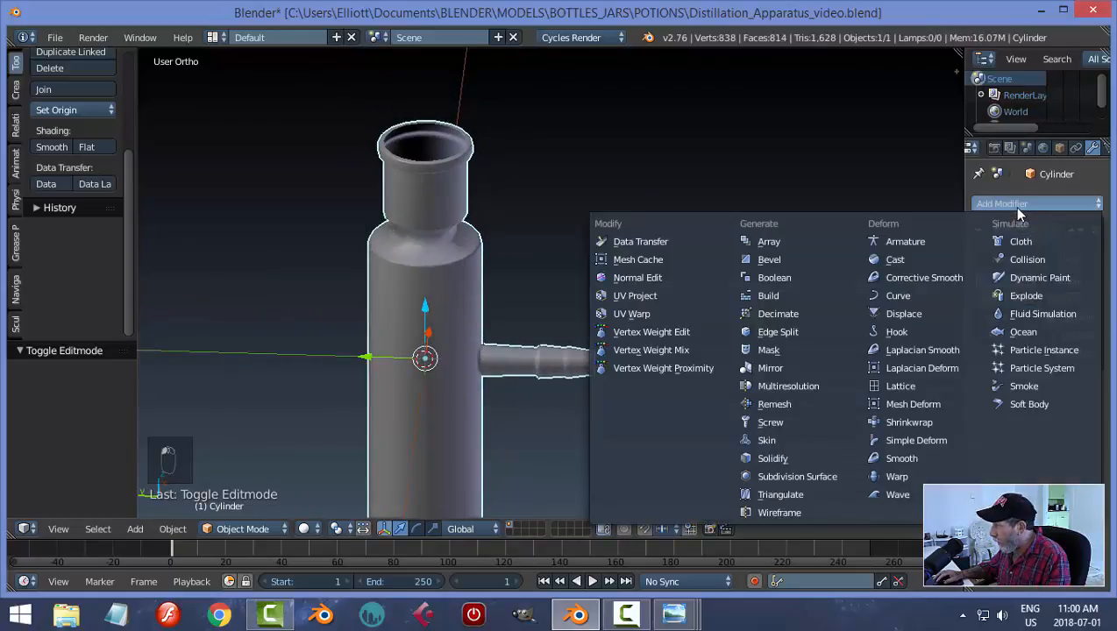
left_click(802, 457)
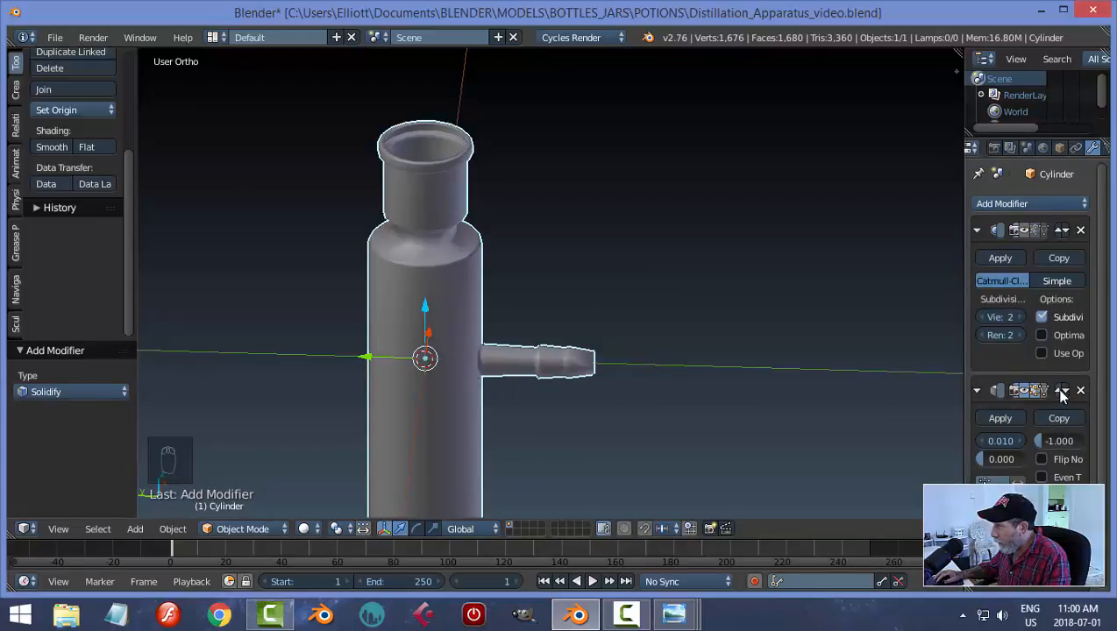
left_click(1001, 441)
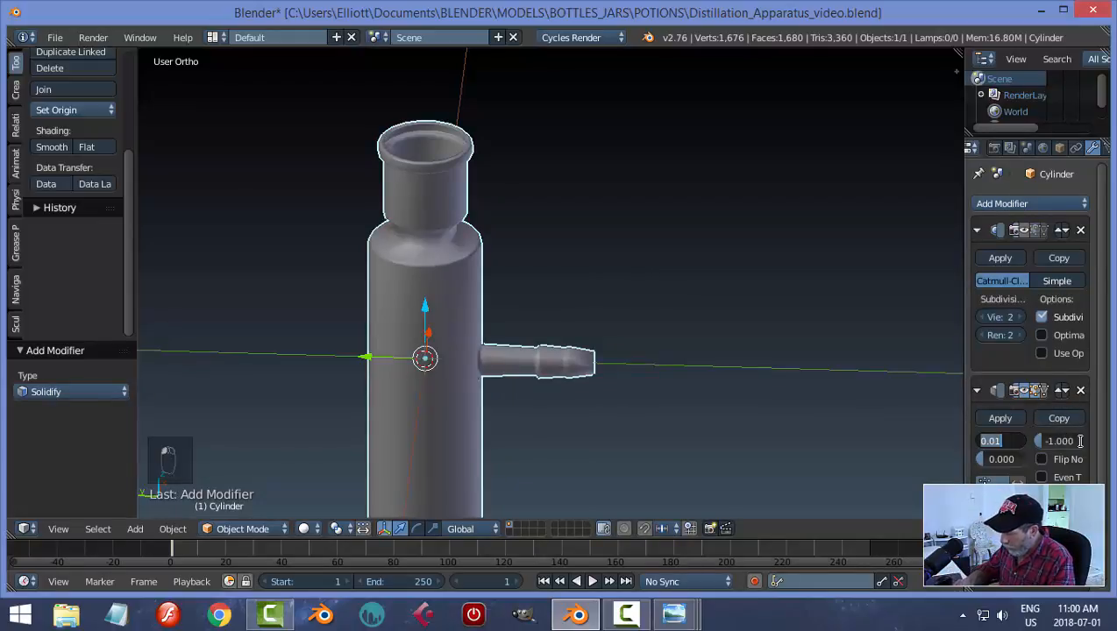
type("0.02")
key("Return")
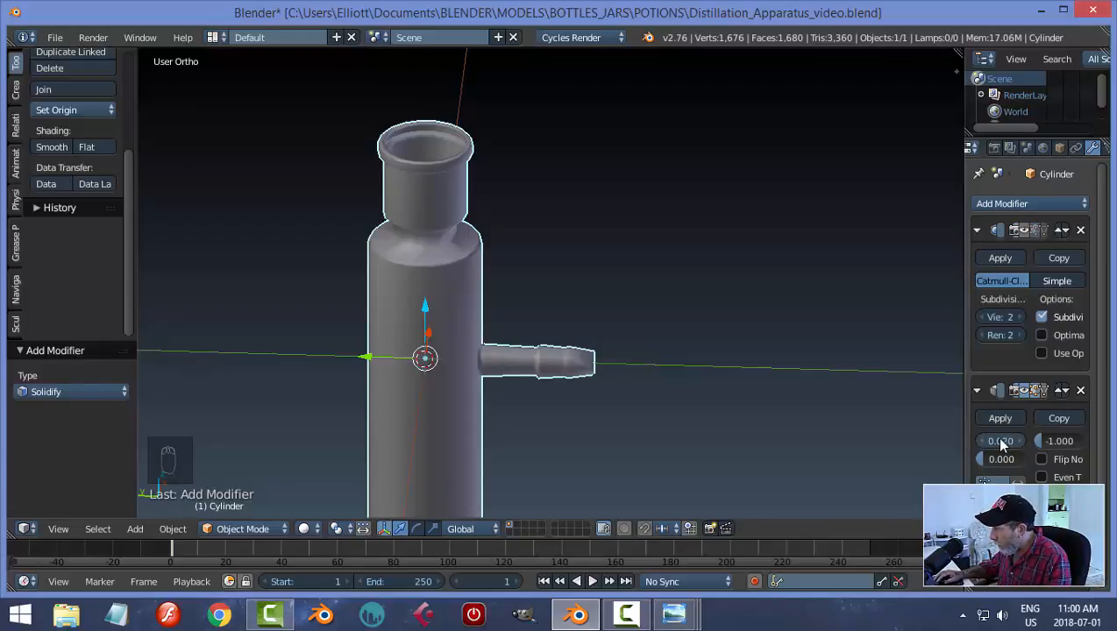
Apply the Solidify modifier to the condenser
scroll(579, 289, "up", 3)
middle_click_drag(452, 249, 638, 418, "shift")
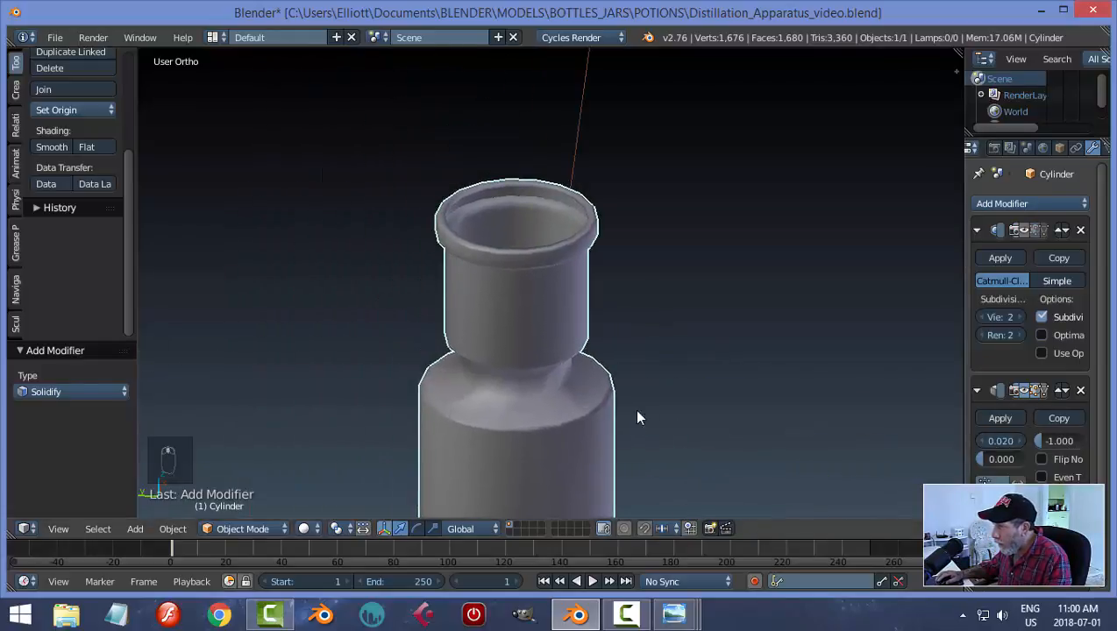
scroll(637, 411, "up", 2)
middle_click_drag(656, 366, 659, 396)
left_click(1003, 418)
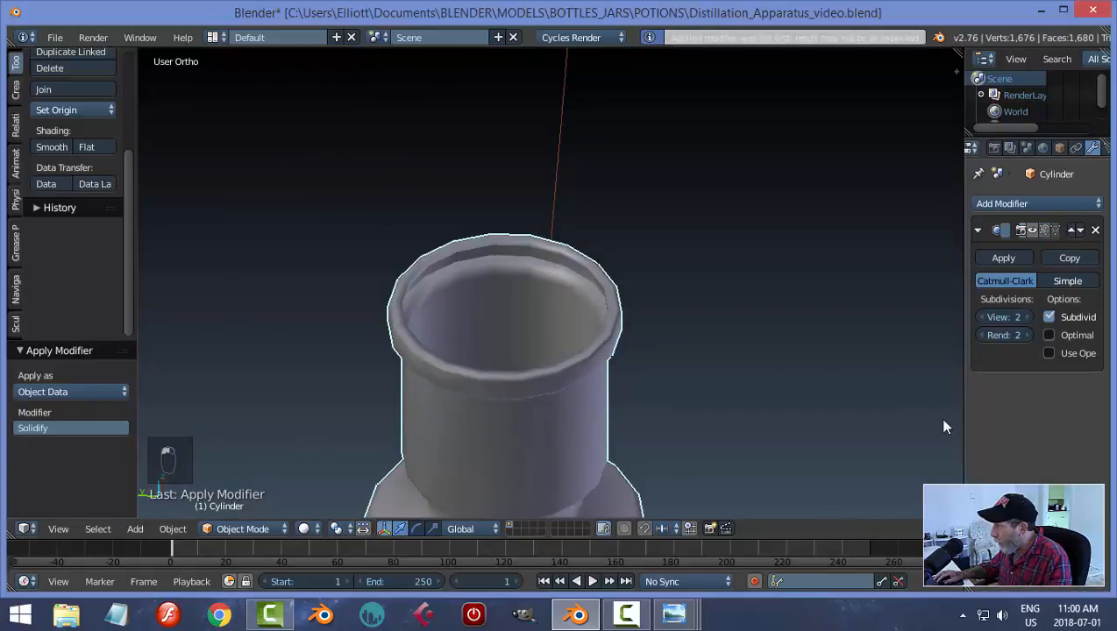
In Edit Mode, select the two face loops inside the condenser's top mouth, just below the rim, and delete their faces
key("Tab")
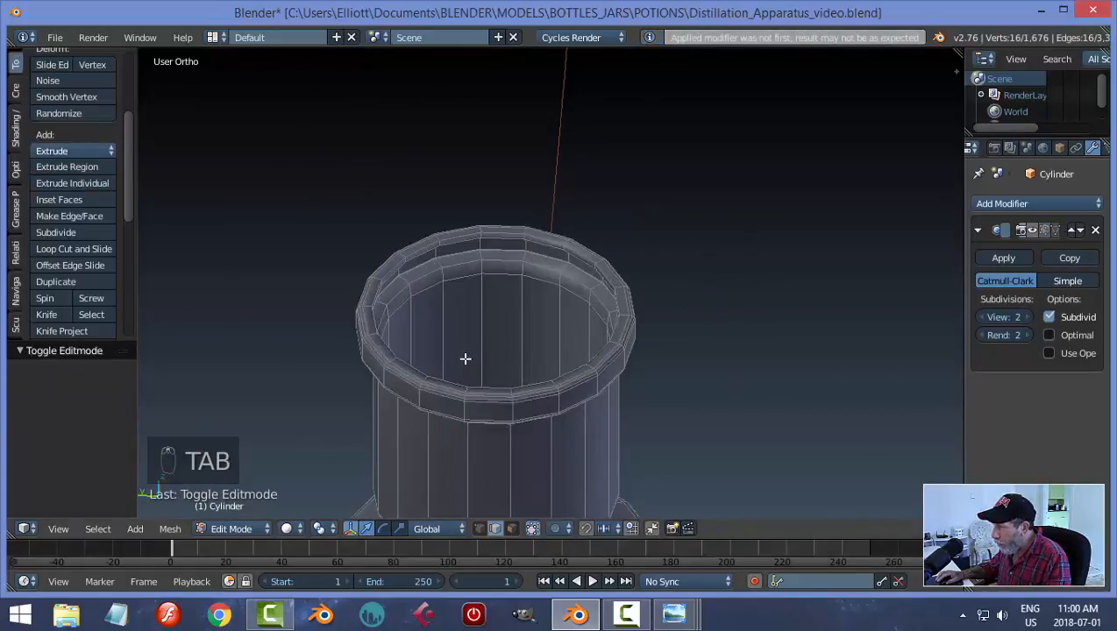
key("ctrl+Tab")
left_click(456, 319)
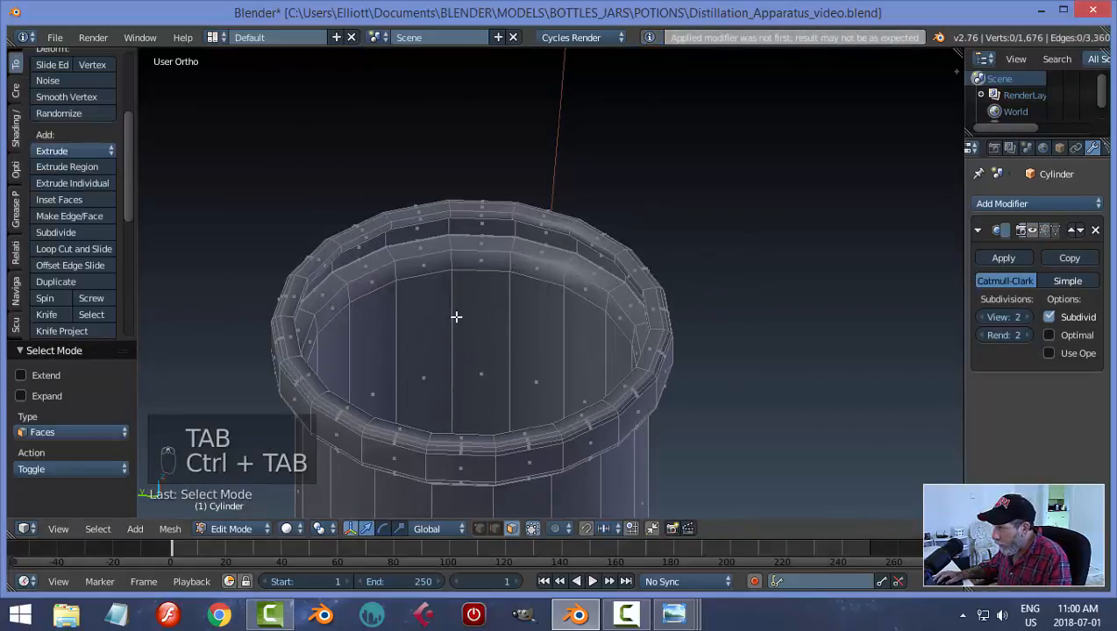
right_click(451, 248, "alt")
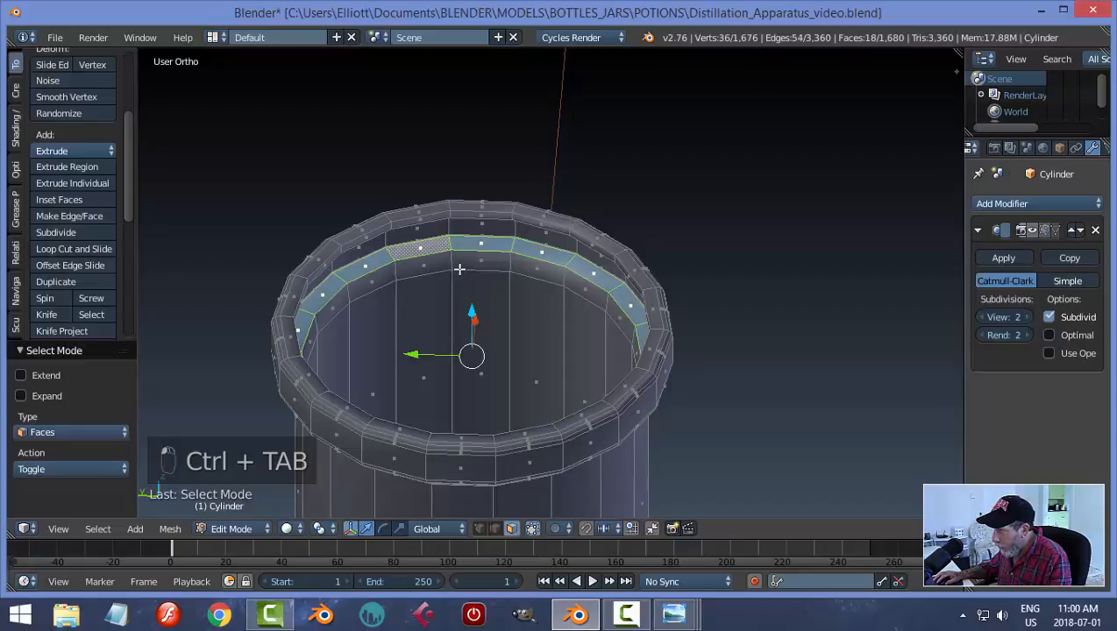
right_click(453, 216, "alt+shift")
key("x")
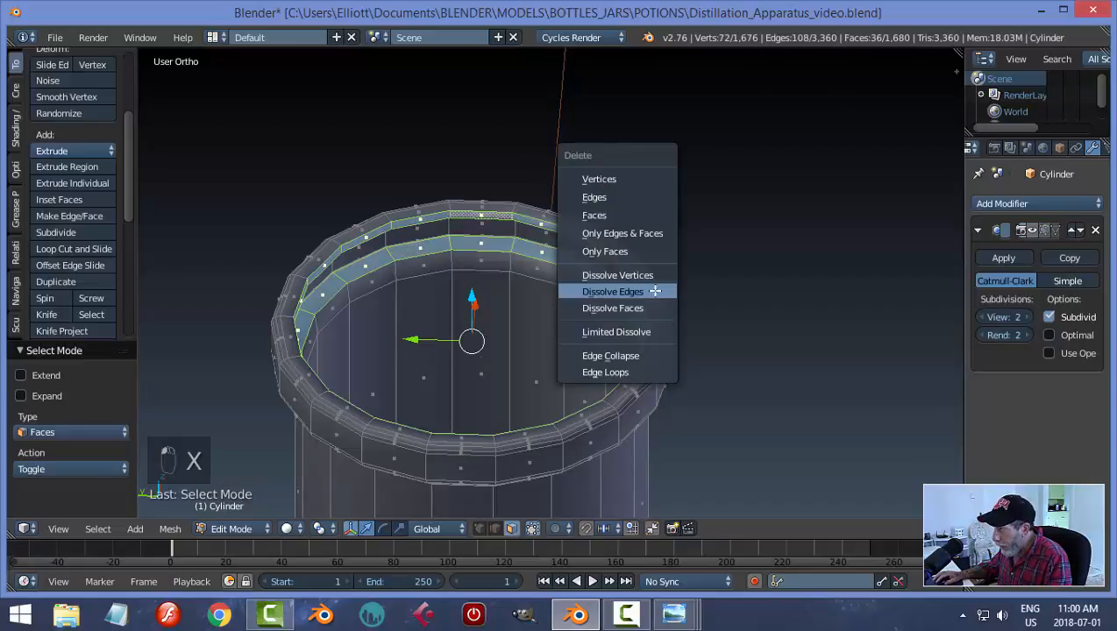
left_click(613, 216)
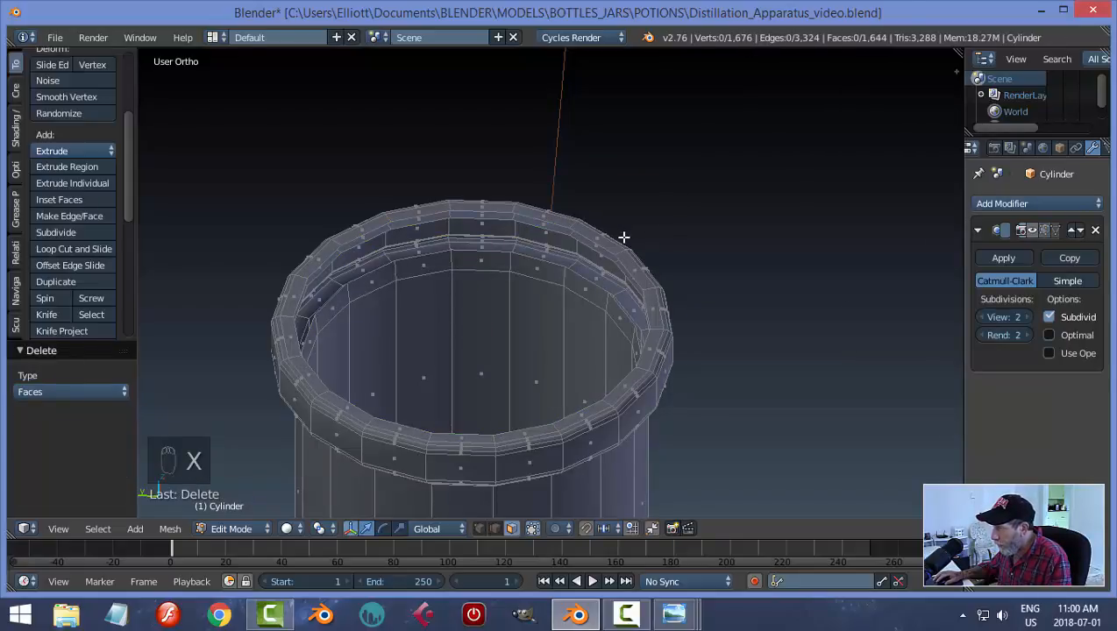
In edge select mode, select the open edge loop at the upper end of the mouth's inner wall
key("ctrl+Tab")
left_click(561, 222)
right_click(543, 259, "alt")
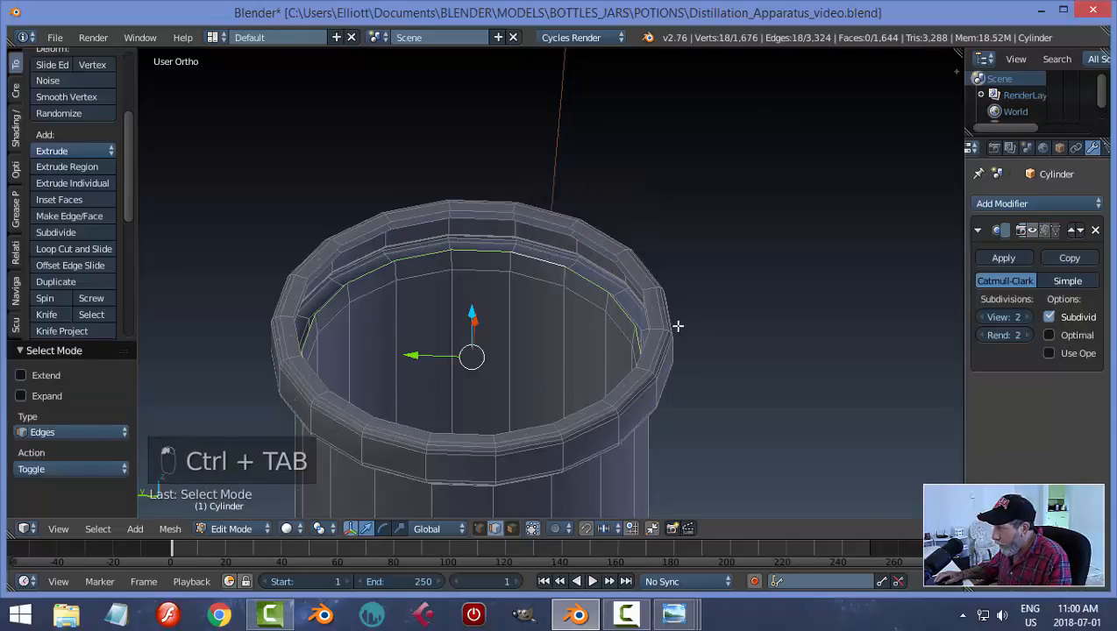
middle_click_drag(678, 326, 646, 295)
scroll(646, 294, "down", 4)
middle_click_drag(485, 179, 538, 237, "shift")
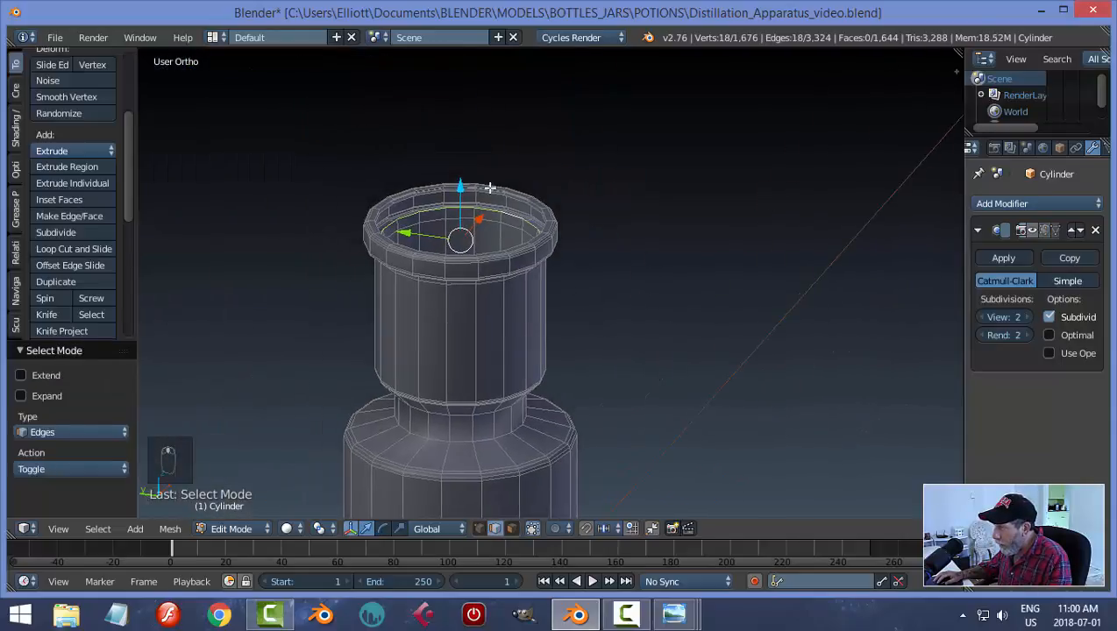
scroll(530, 213, "up", 6)
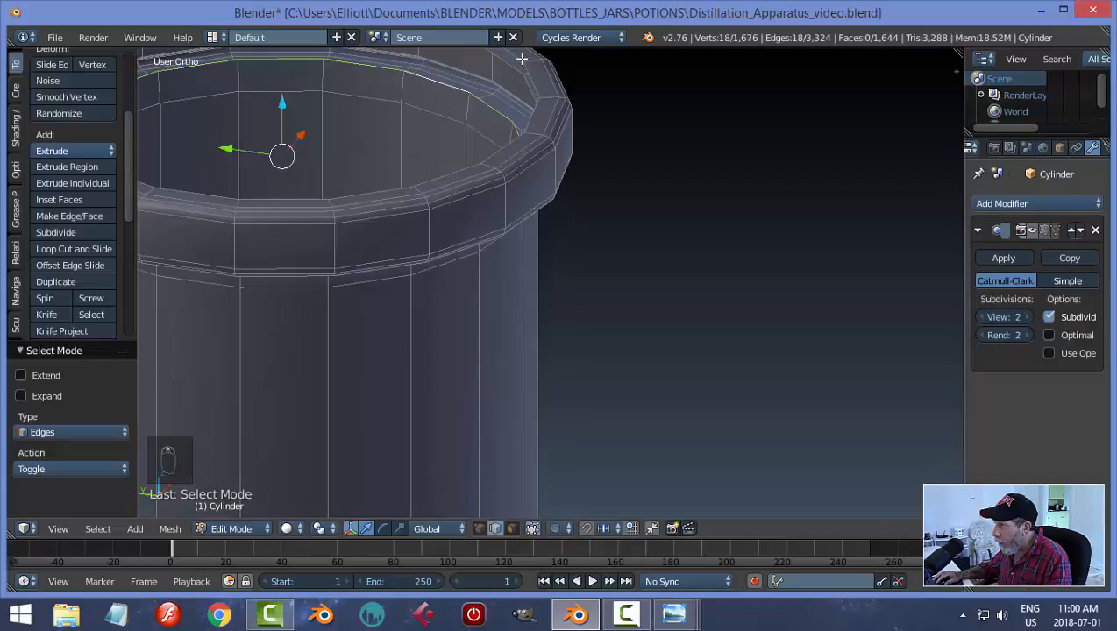
right_click(522, 59, "alt+shift")
key("ctrl+z")
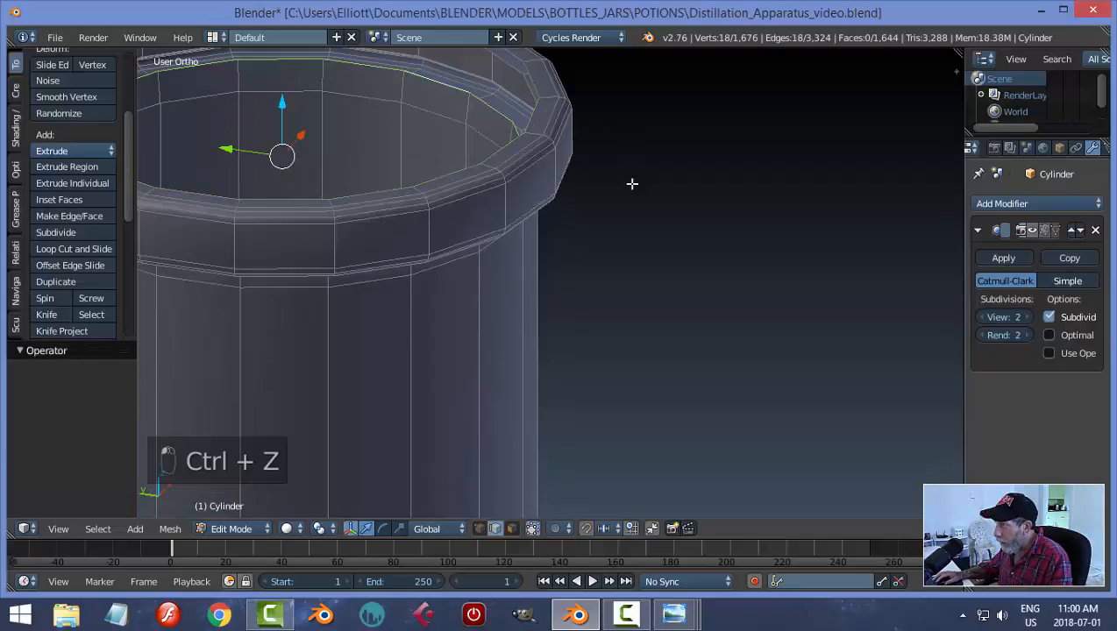
Turn on vertex snapping and raise the selected inner-wall loop 0.094 along Z to the height of the rim
left_click(585, 529)
left_click(603, 529)
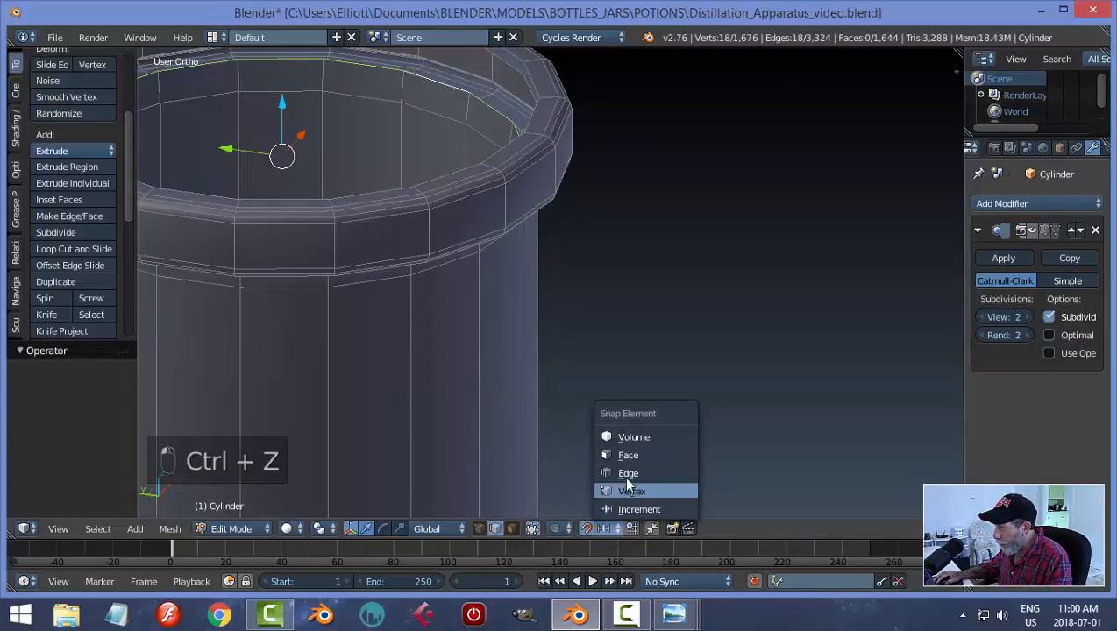
left_click(628, 493)
scroll(755, 471, "down", 3)
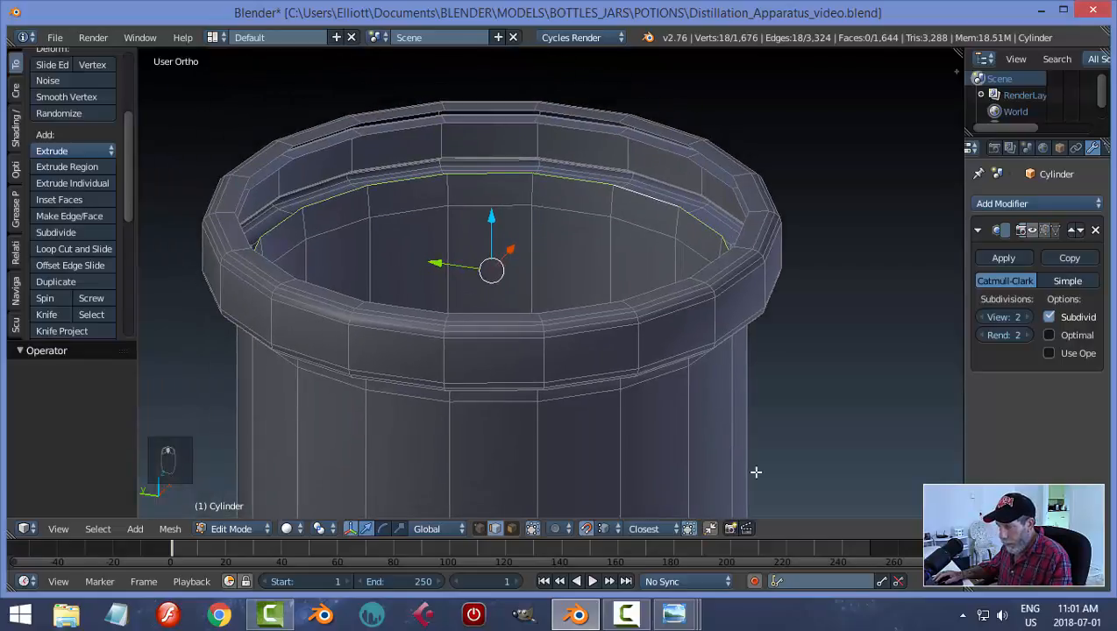
key("ctrl+Tab")
left_click(728, 455)
scroll(712, 440, "down", 1)
middle_click_drag(728, 455, 709, 439)
middle_click_drag(468, 120, 491, 255, "shift")
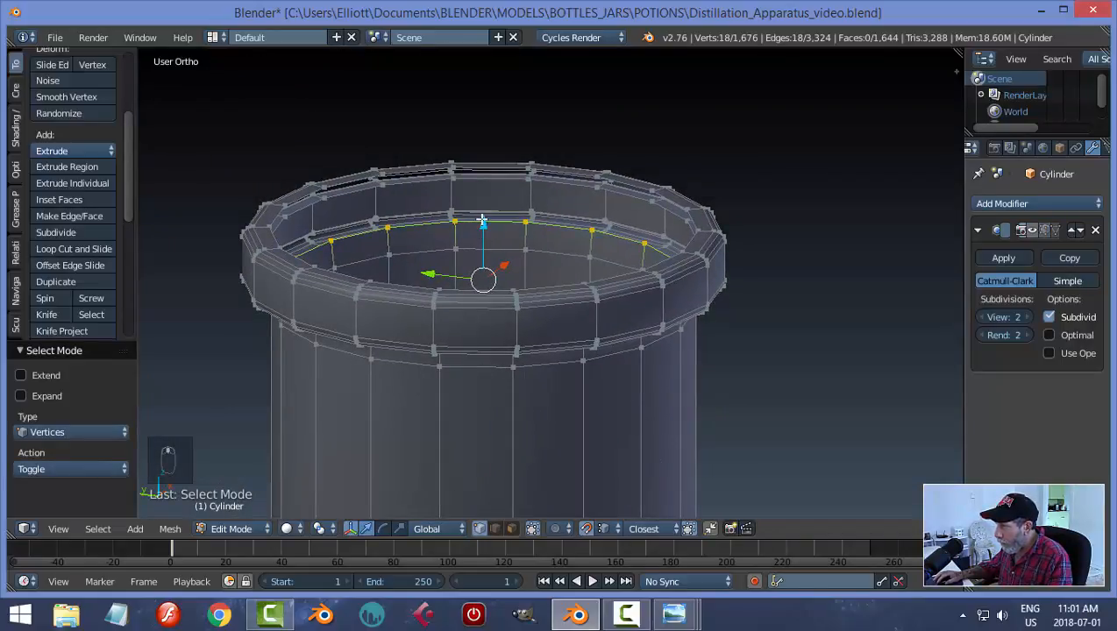
left_click_drag(481, 220, 531, 165)
Add the rim's open inner edge loop to the selection, bridge the two edge loops and deselect everything
middle_click_drag(676, 177, 642, 215)
middle_click_drag(470, 376, 646, 185, "shift")
scroll(646, 186, "up", 2)
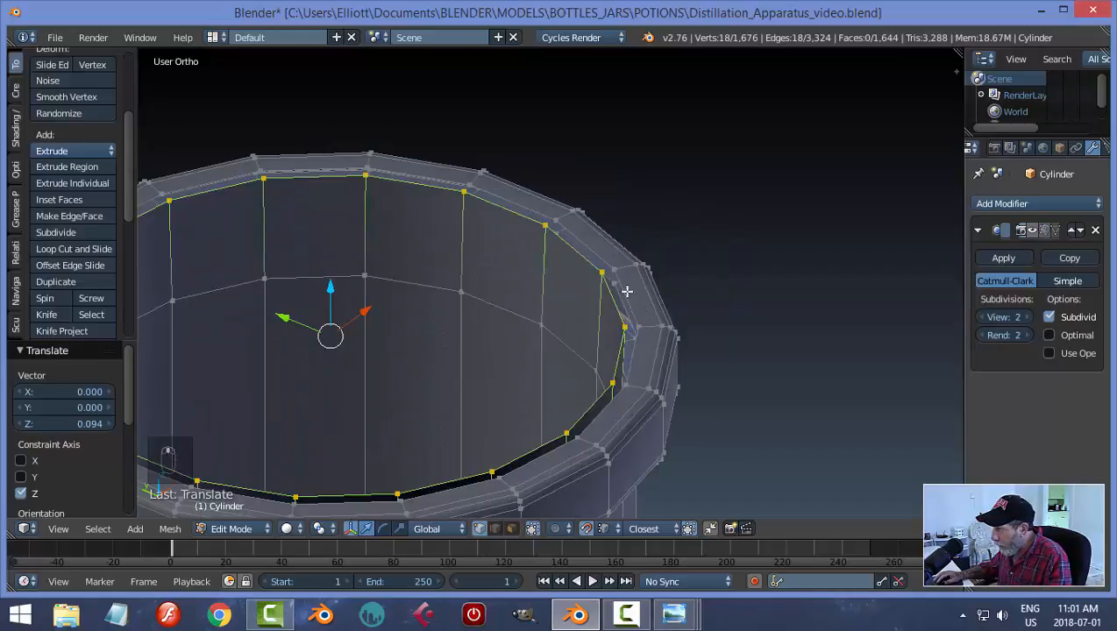
right_click(626, 281, "alt+shift")
scroll(732, 293, "down", 6, "shift")
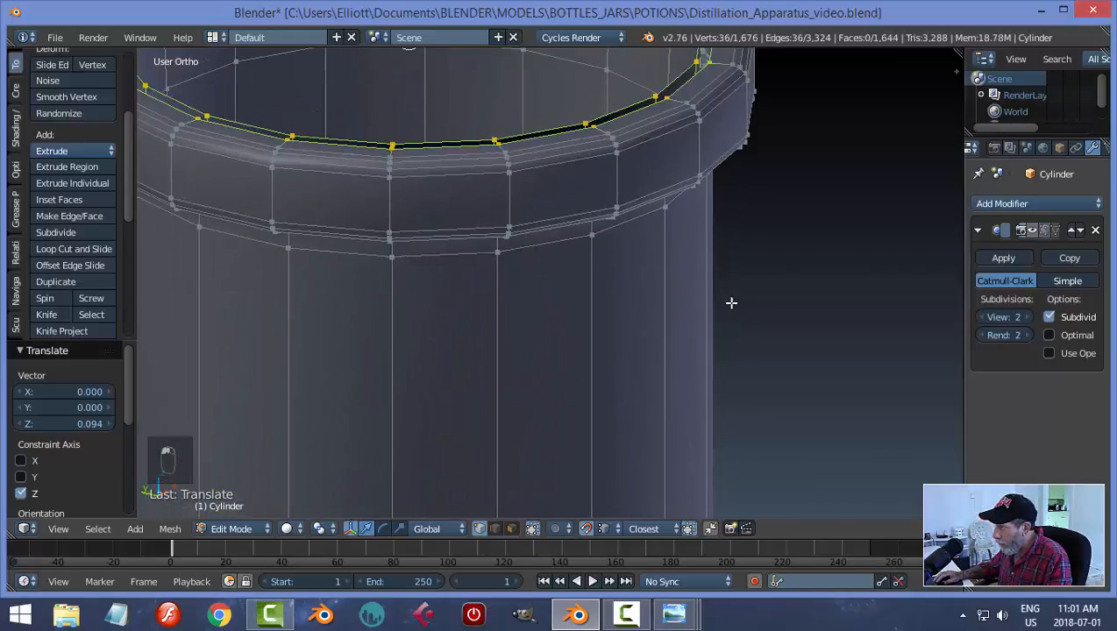
key("ctrl+e")
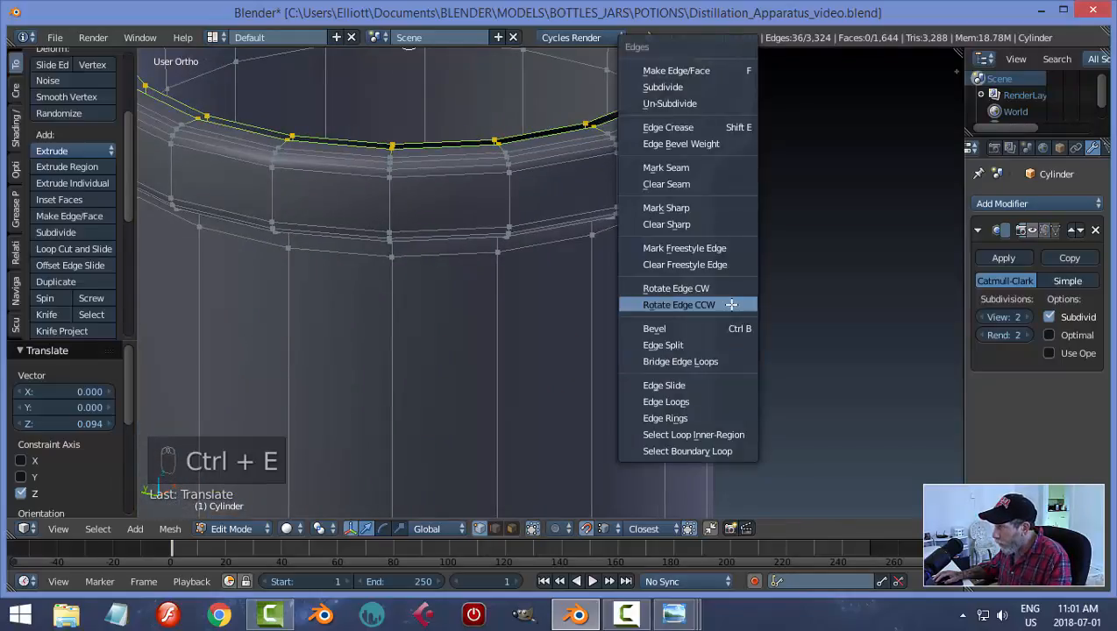
left_click(705, 358)
key("a")
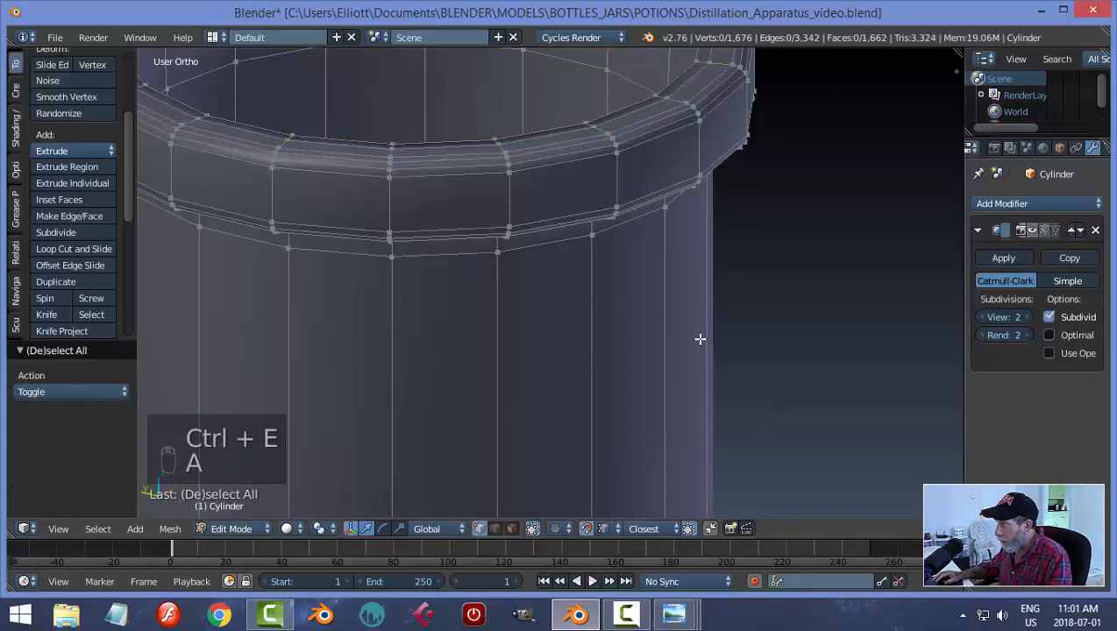
Return to Object Mode, turn the Subdivision Surface modifier's viewport display back on and check the smoothed mouth
key("Tab")
scroll(645, 314, "down", 3)
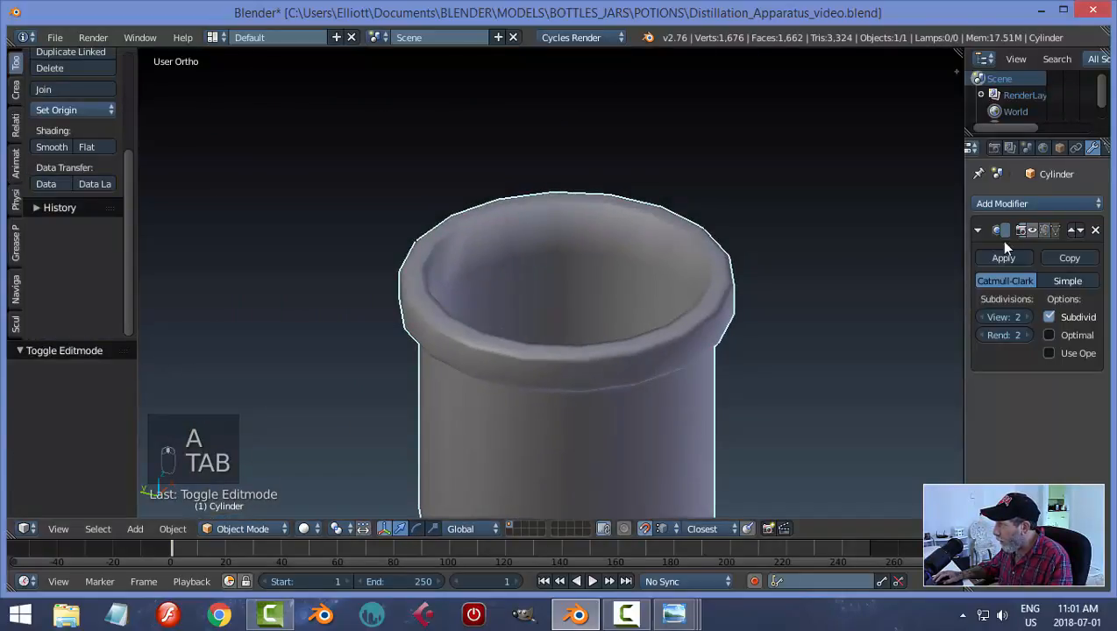
left_click(1032, 229)
middle_click_drag(771, 331, 747, 304)
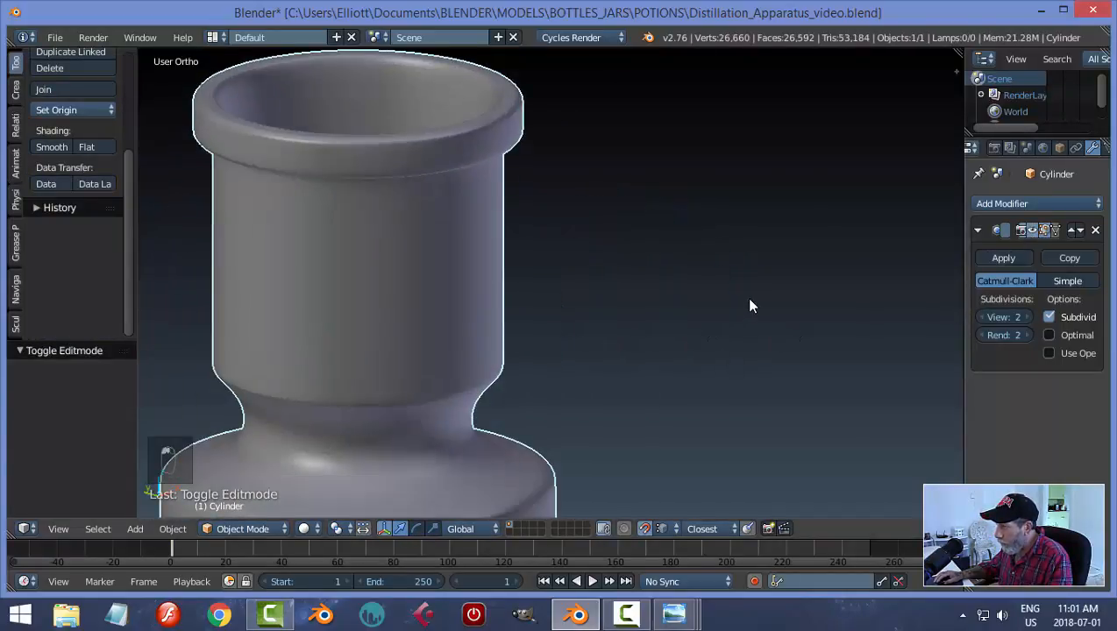
scroll(613, 259, "down", 3)
scroll(627, 292, "up", 2)
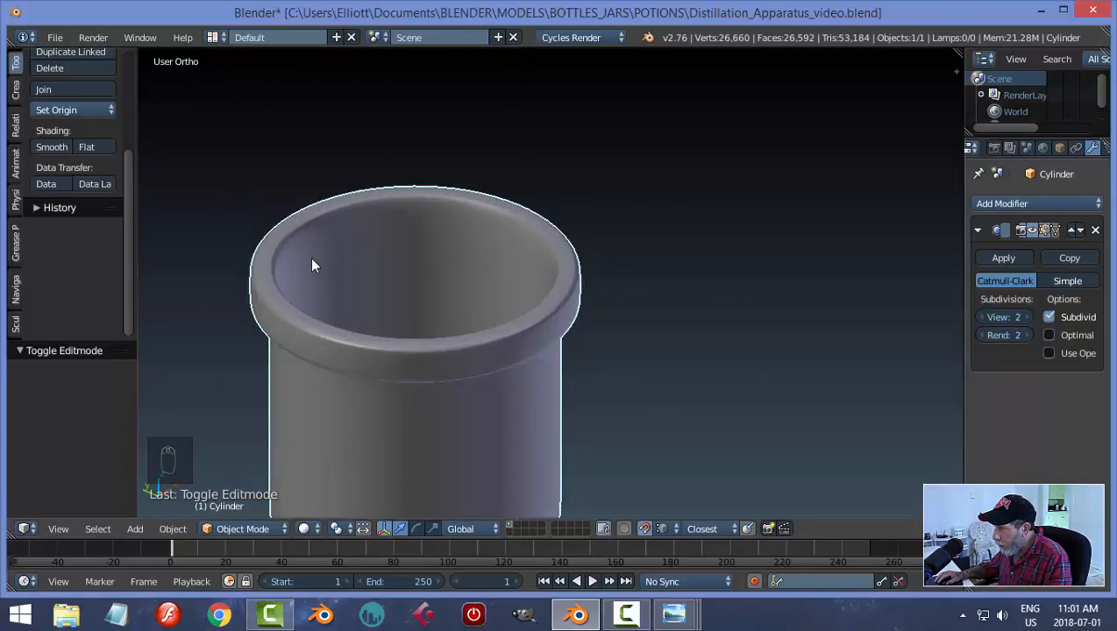
Deselect the condenser, view it as a whole and save the file
scroll(681, 327, "down", 3)
key("a")
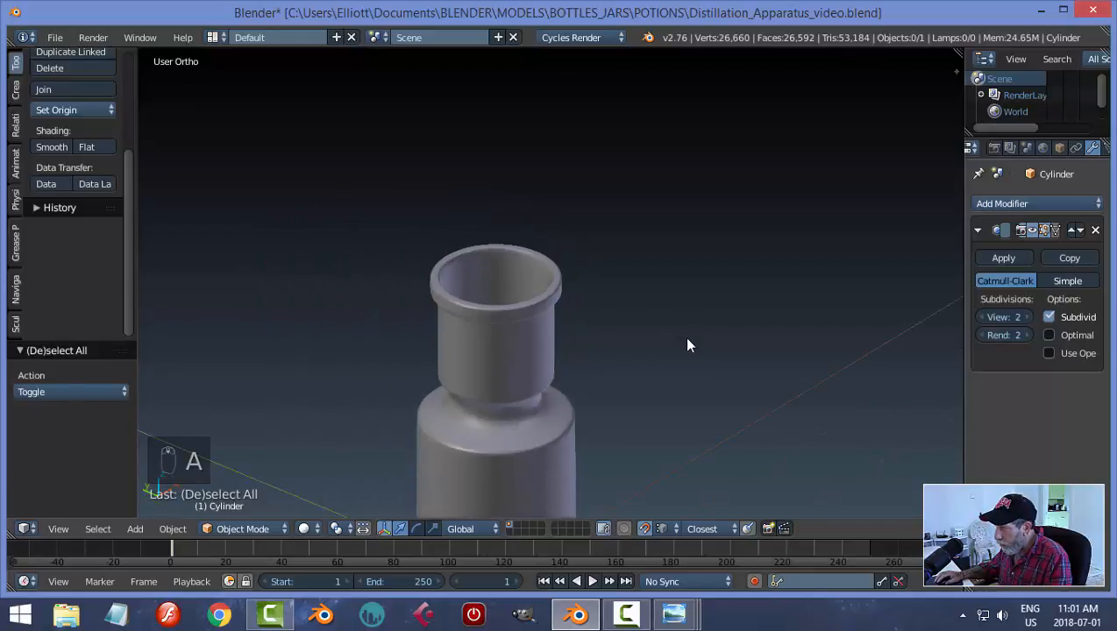
middle_click_drag(683, 336, 586, 368)
scroll(651, 348, "down", 3)
key("ctrl+s")
scroll(651, 390, "up", 2)
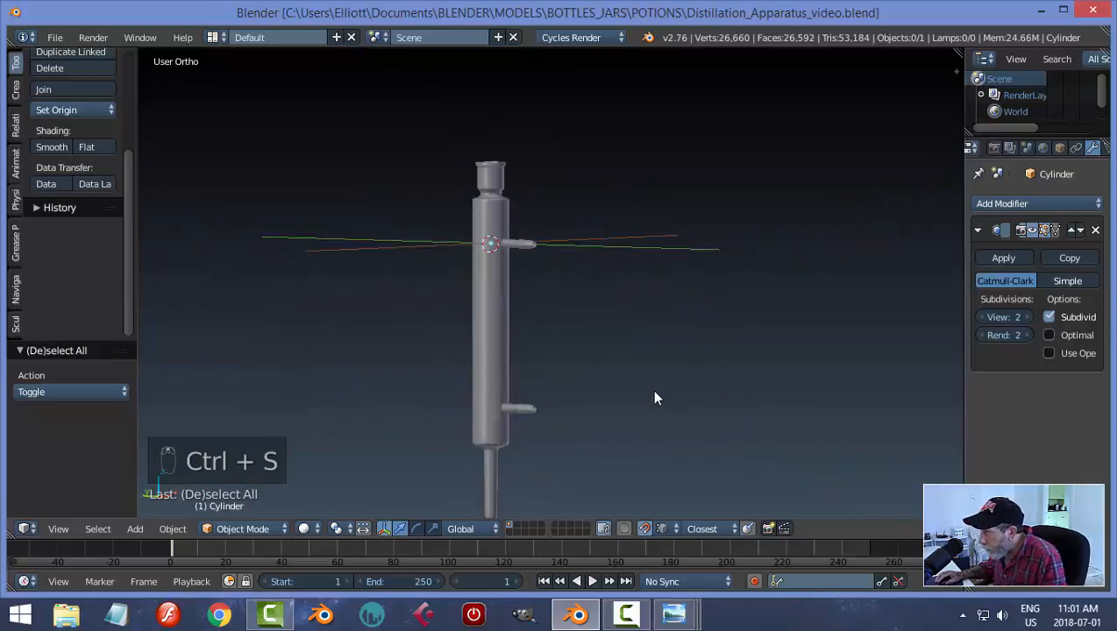
Select the upright condenser and set its origin to its geometry in front view
scroll(649, 392, "down", 2)
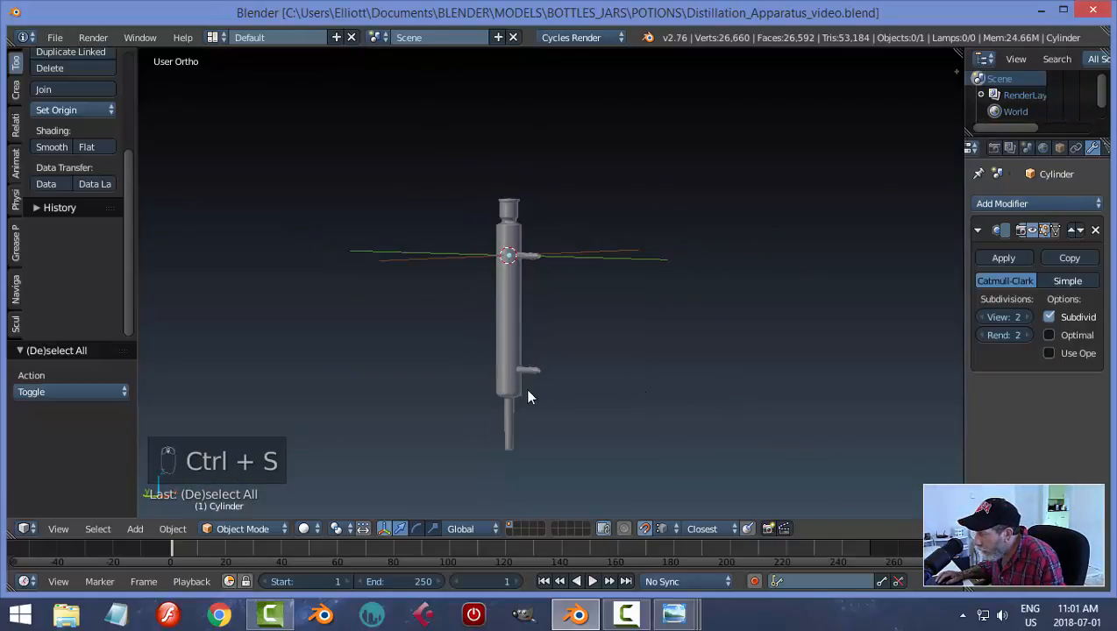
right_click(514, 324)
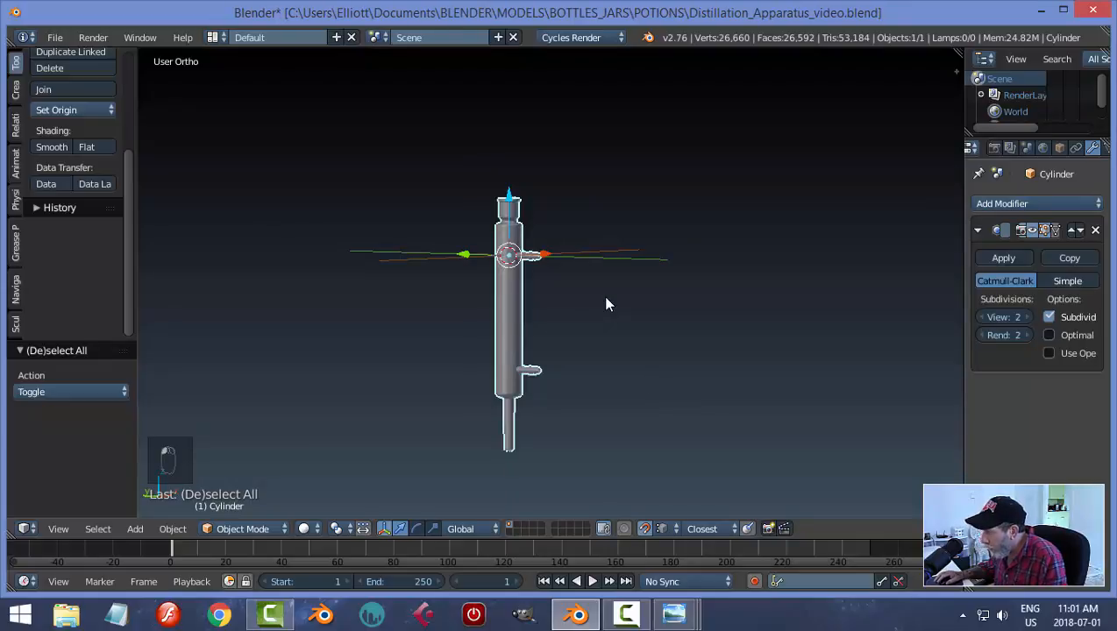
key("KP_1")
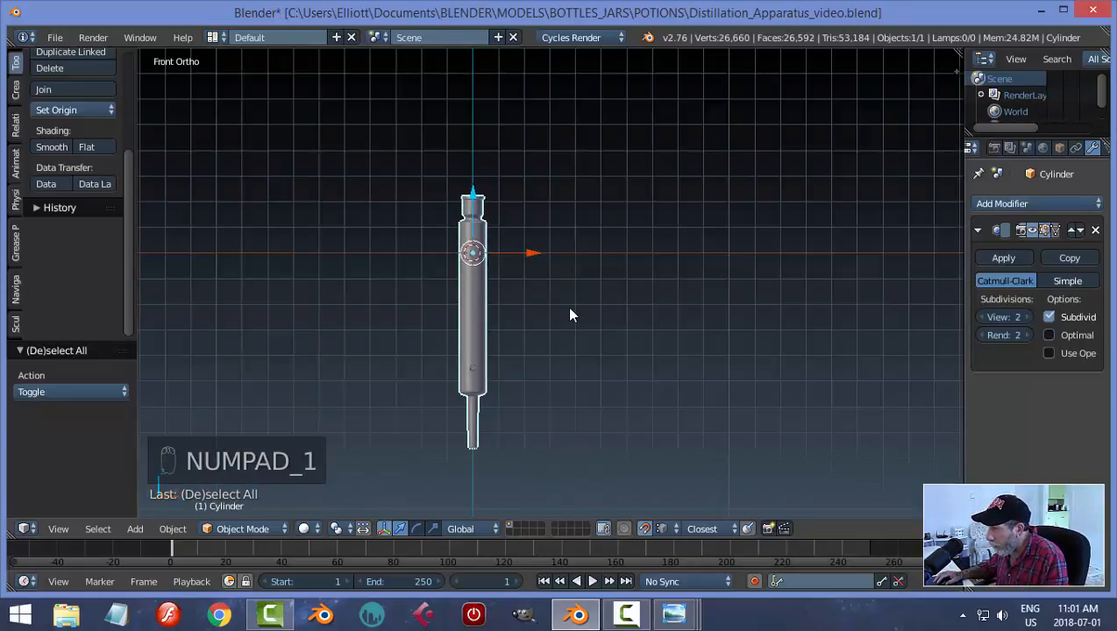
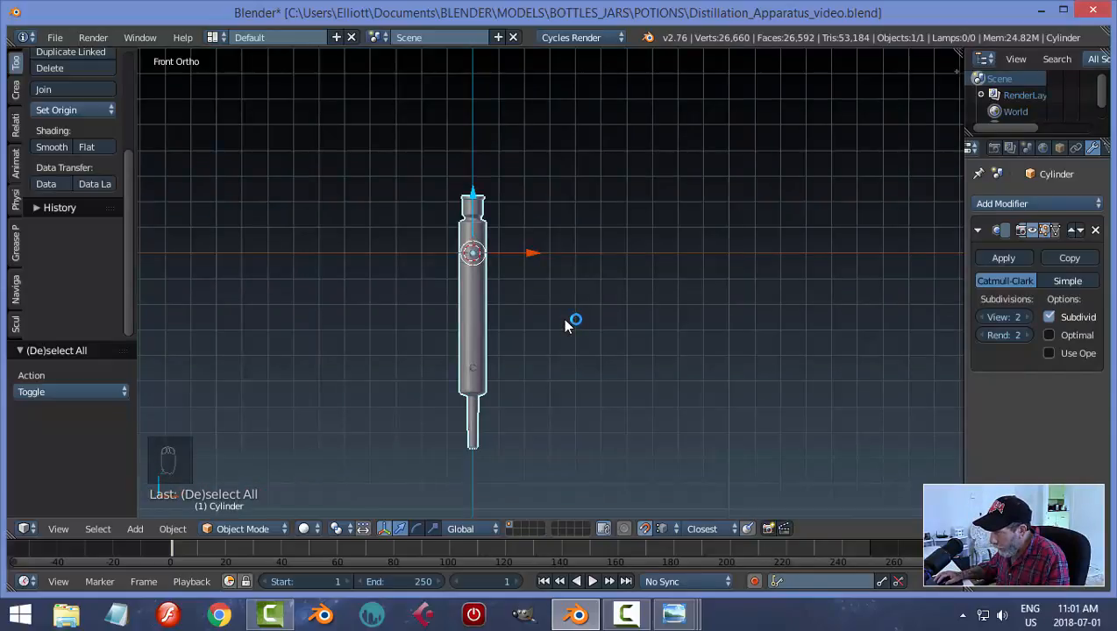
left_click(65, 111)
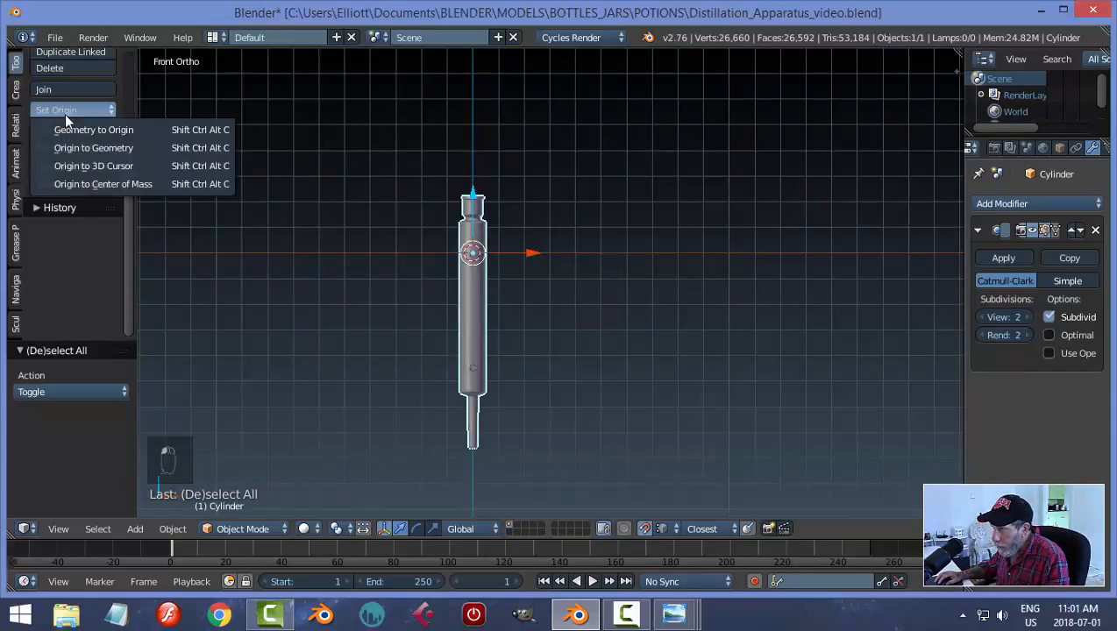
left_click(76, 149)
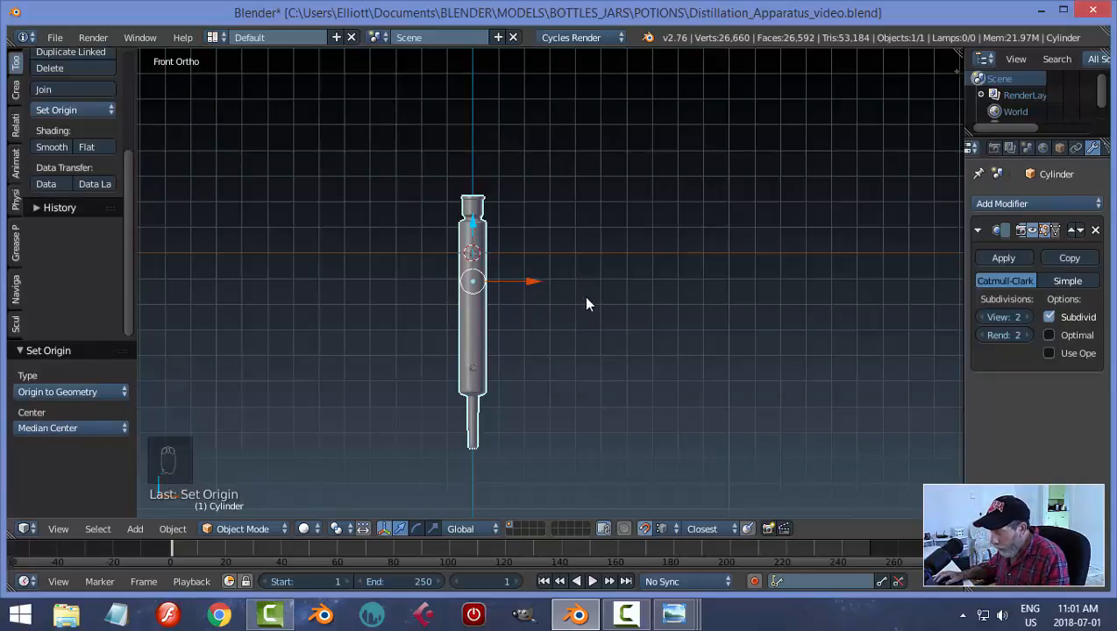
Rotate the condenser 90° about Y, 90° about X and 180° about Z to lay it horizontally
type("ry90")
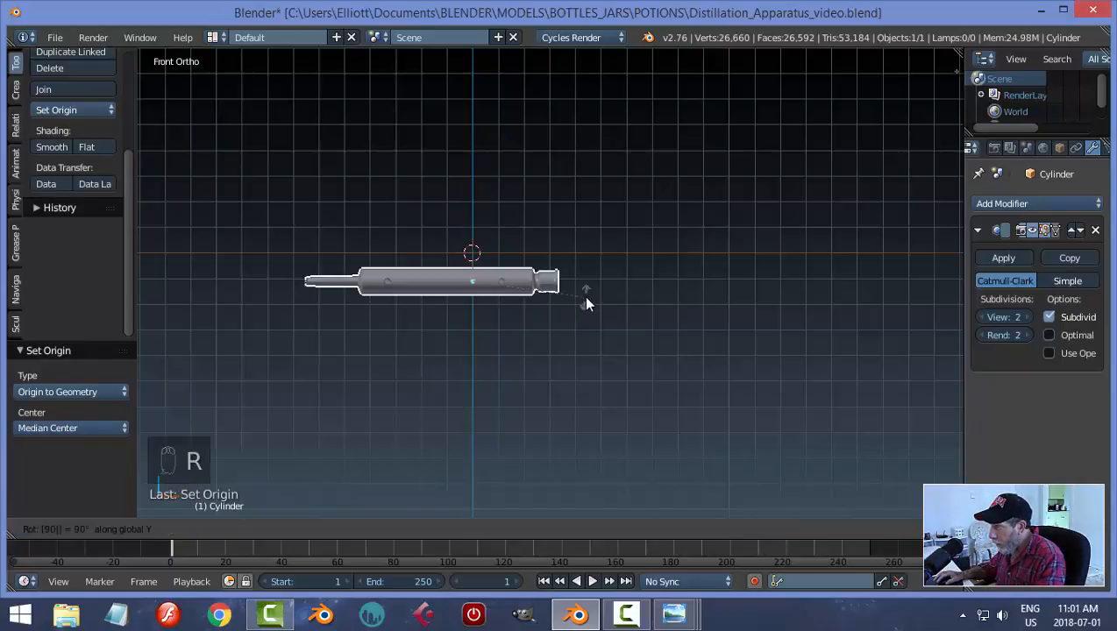
key("Return")
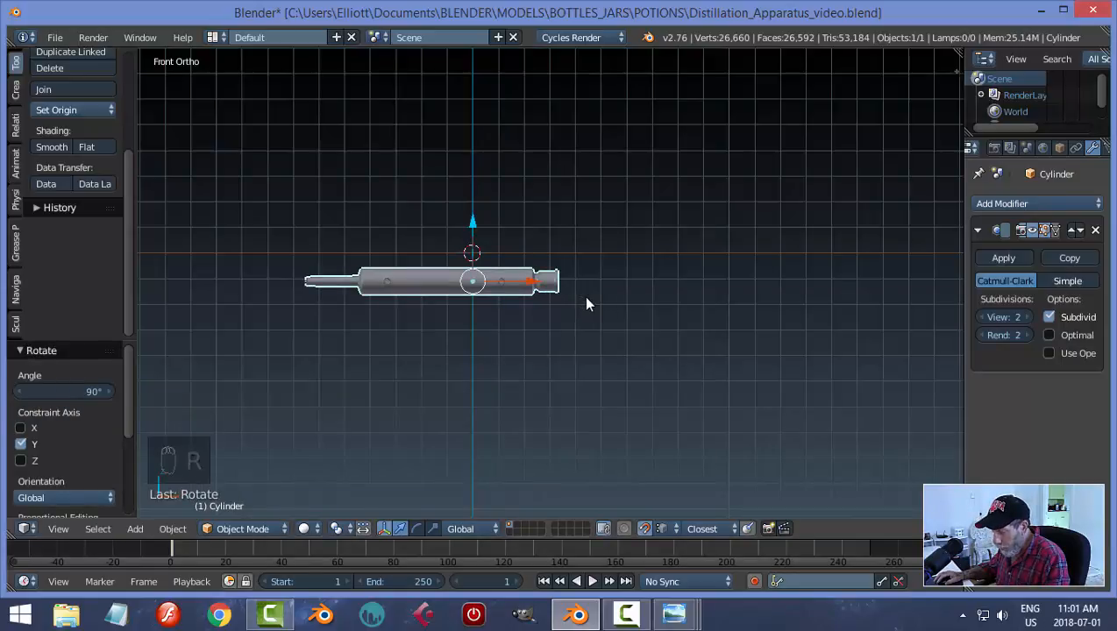
type("rx90")
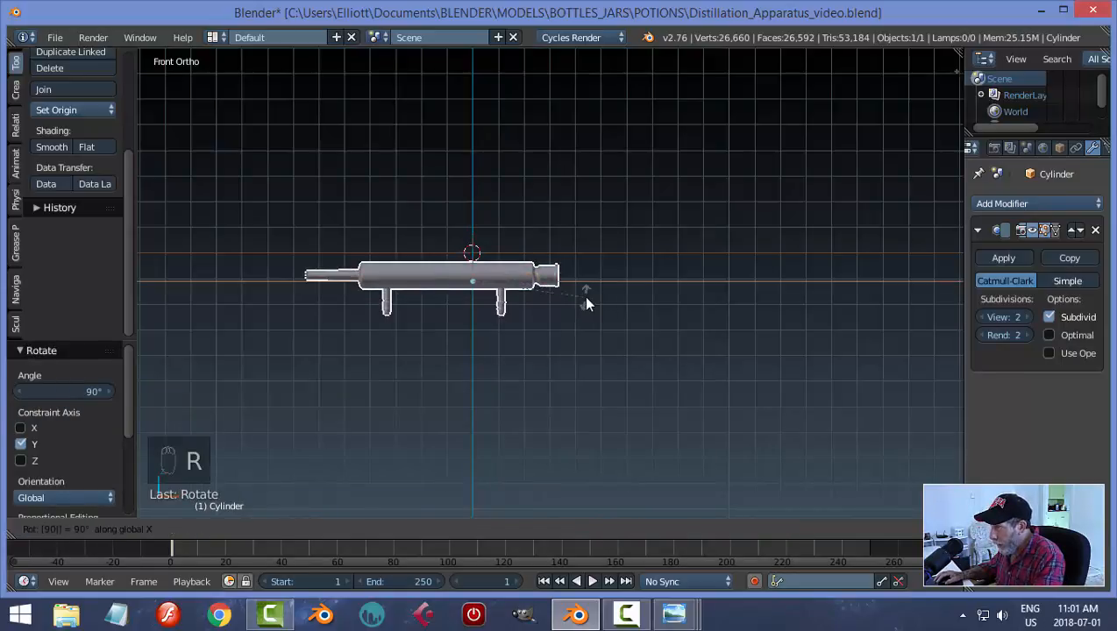
key("Return")
type("r")
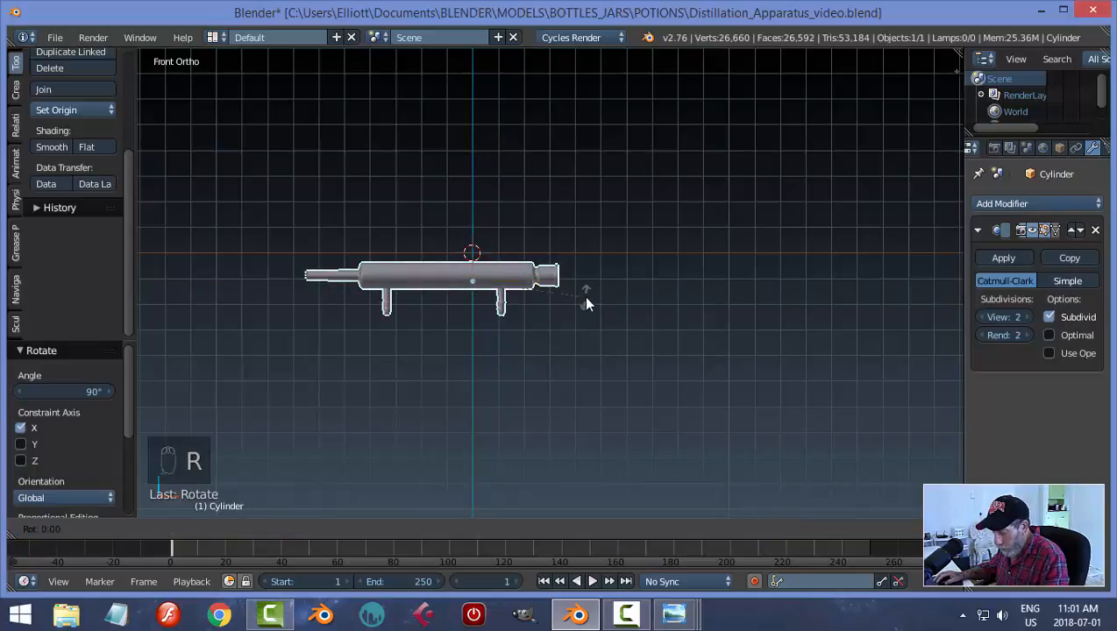
type("z18")
type("0")
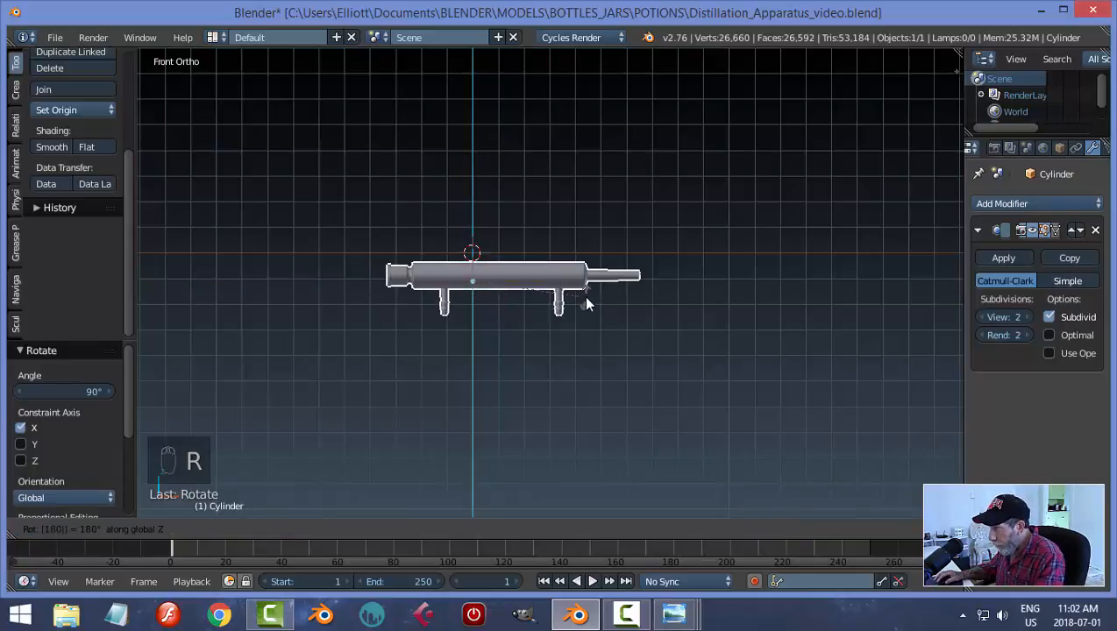
key("Return")
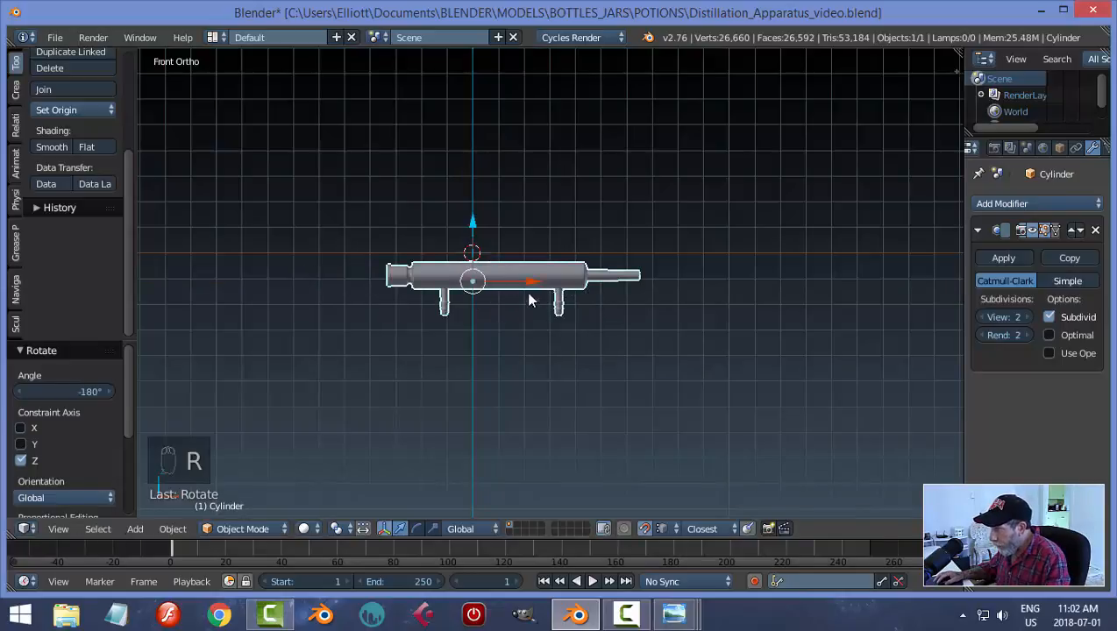
Set the condenser's origin to the 3D cursor, move its geometry to the origin, and set the origin to geometry
left_click(79, 108)
left_click(90, 163)
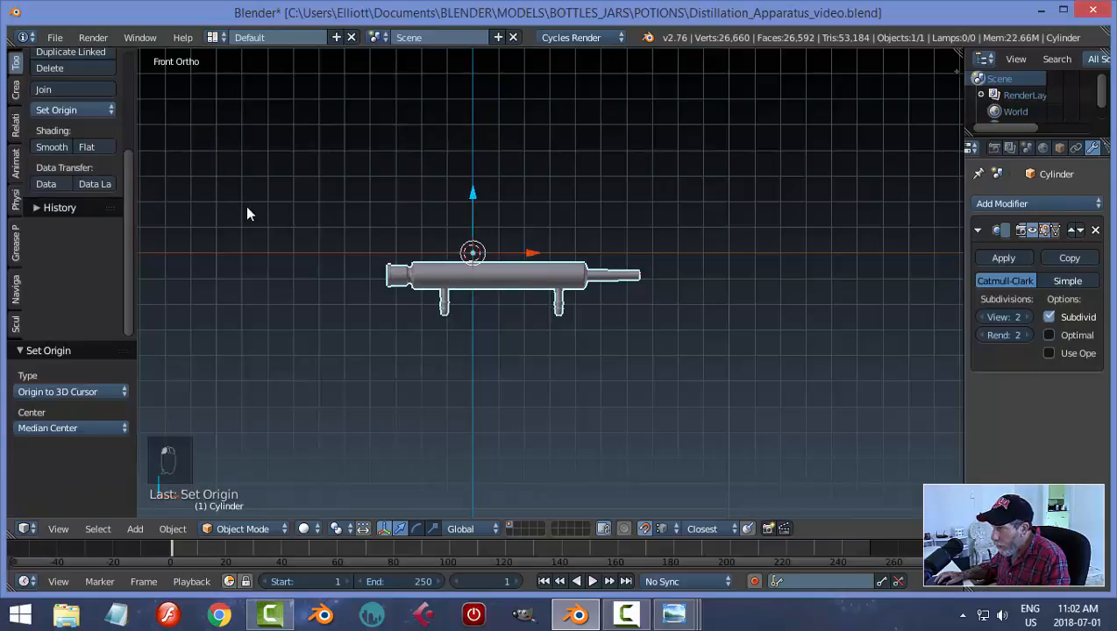
left_click(74, 107)
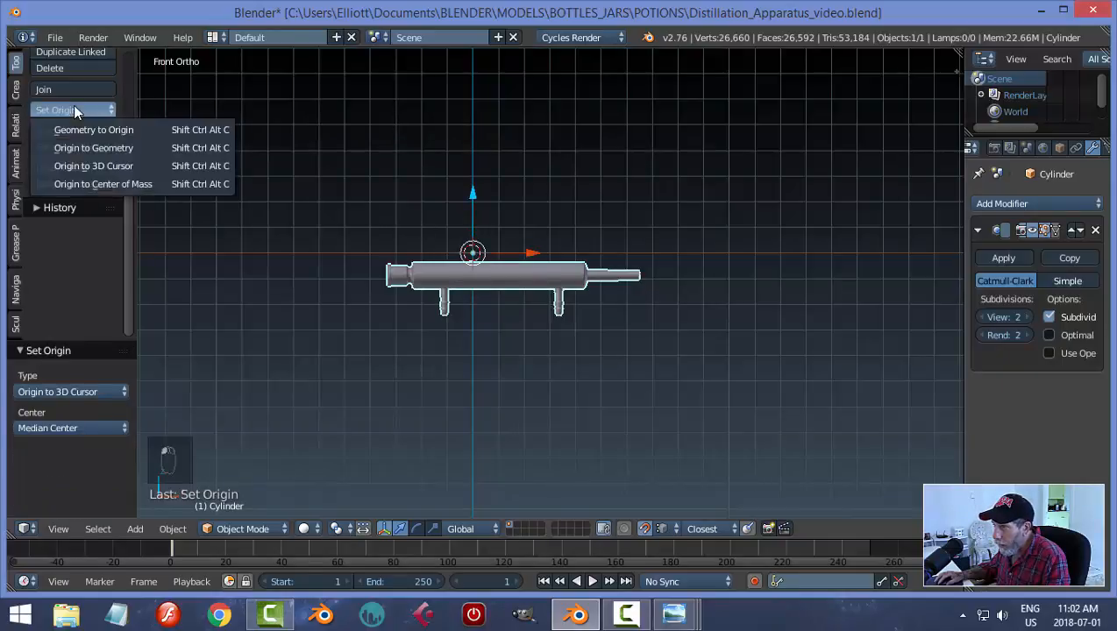
left_click(103, 131)
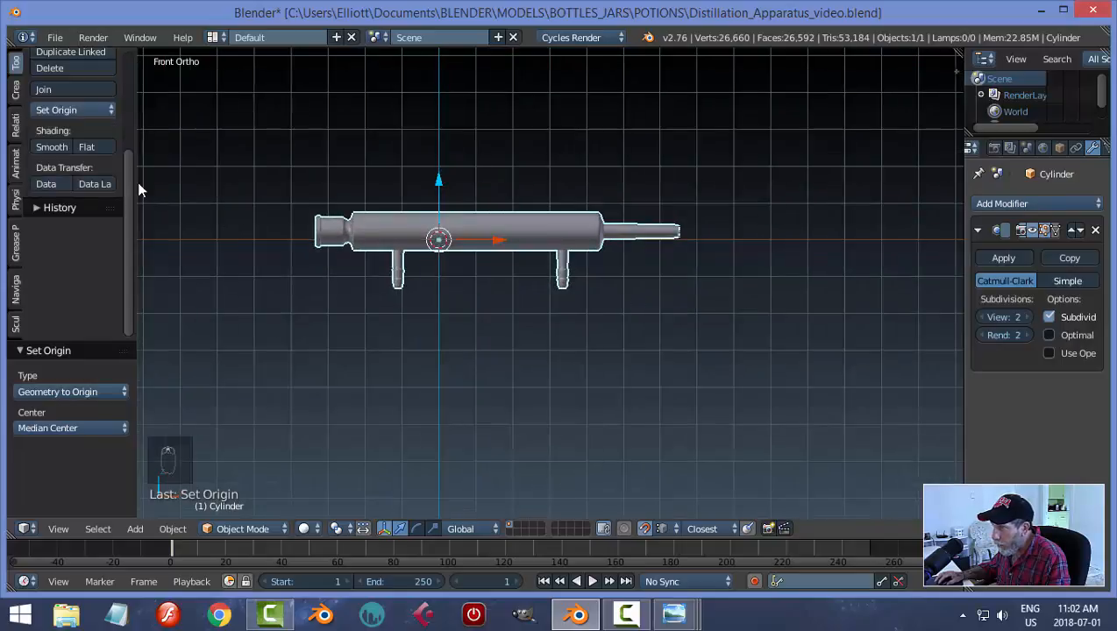
left_click(64, 107)
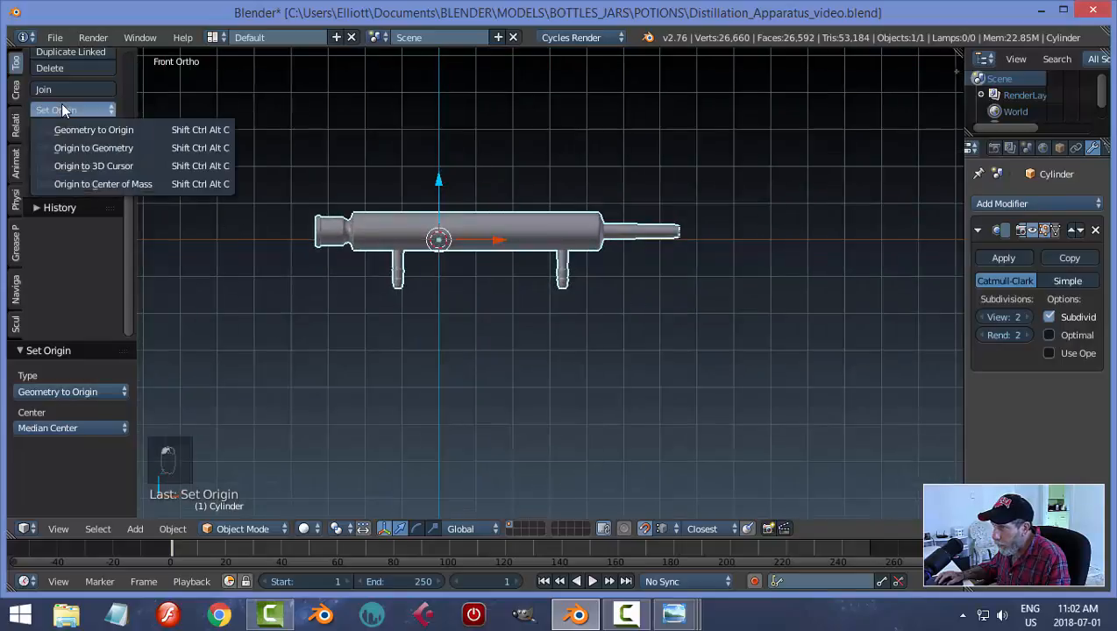
left_click(85, 145)
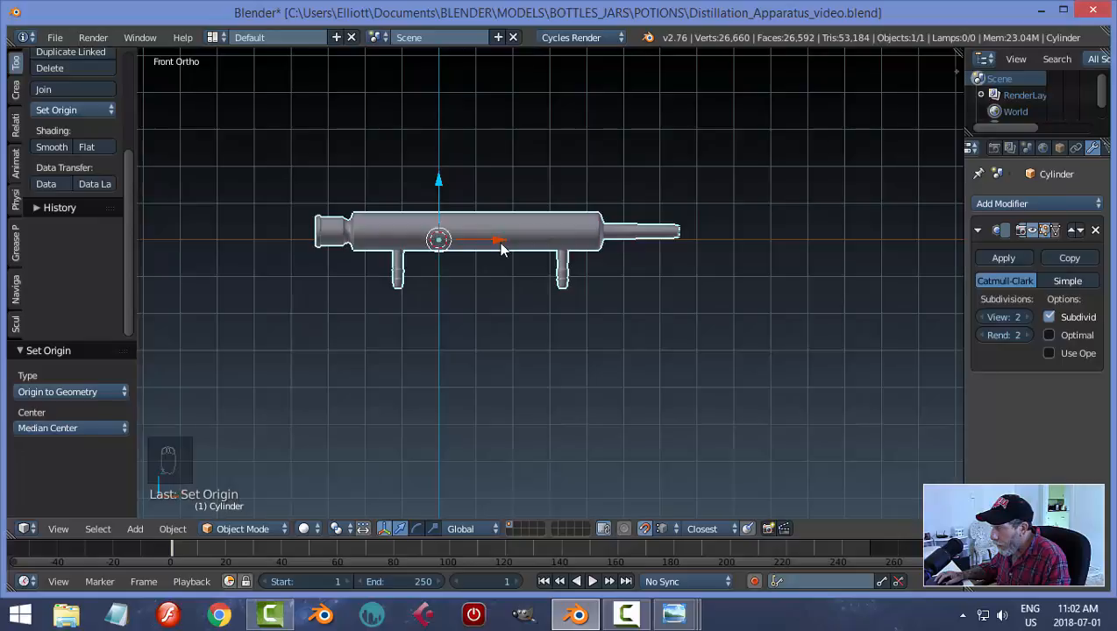
Save the Blender file with the reoriented condenser
scroll(525, 317, "up", 3)
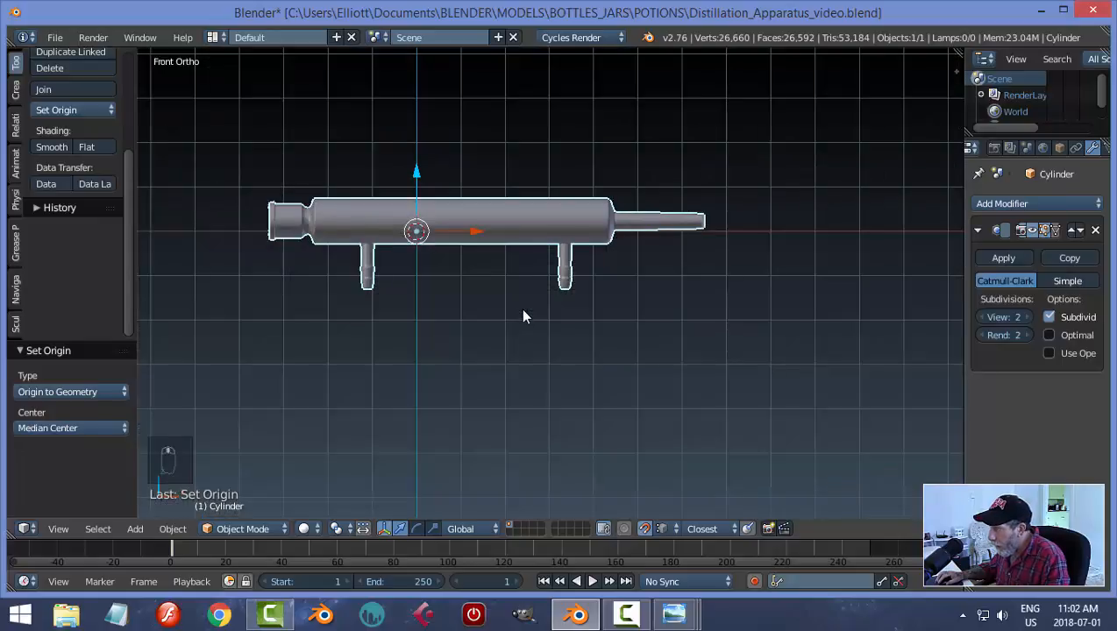
middle_click_drag(518, 315, 490, 289)
key("ctrl+s")
left_click(488, 287)
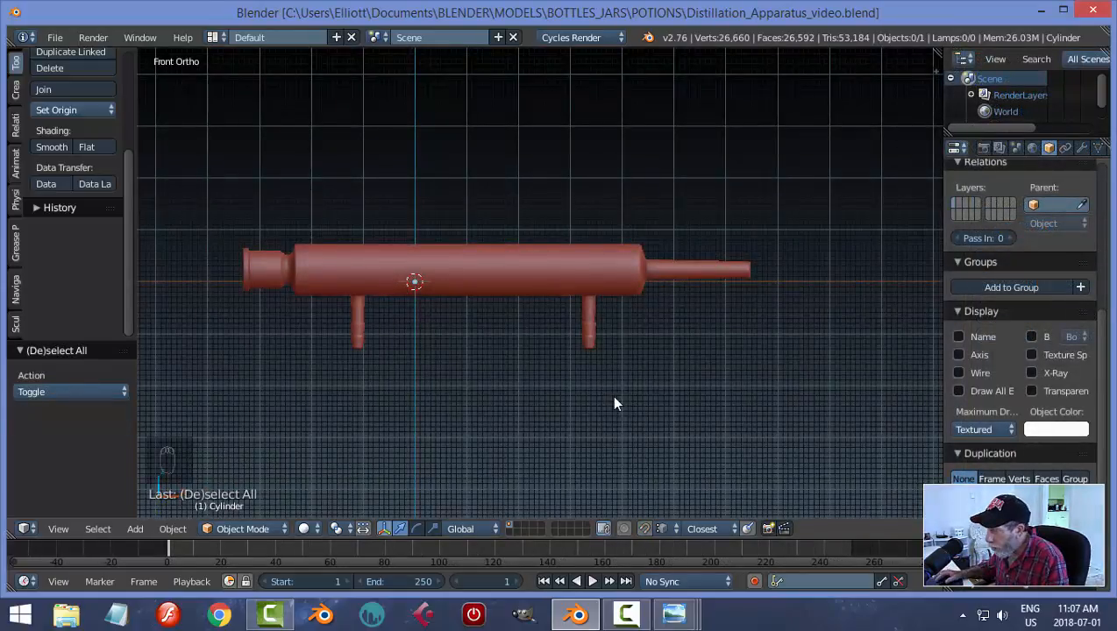
Examine the condenser's coil and side connectors in the reference photo CE-GGCN300__09325.1503517935.jpg, and return to Blender
left_click(672, 617)
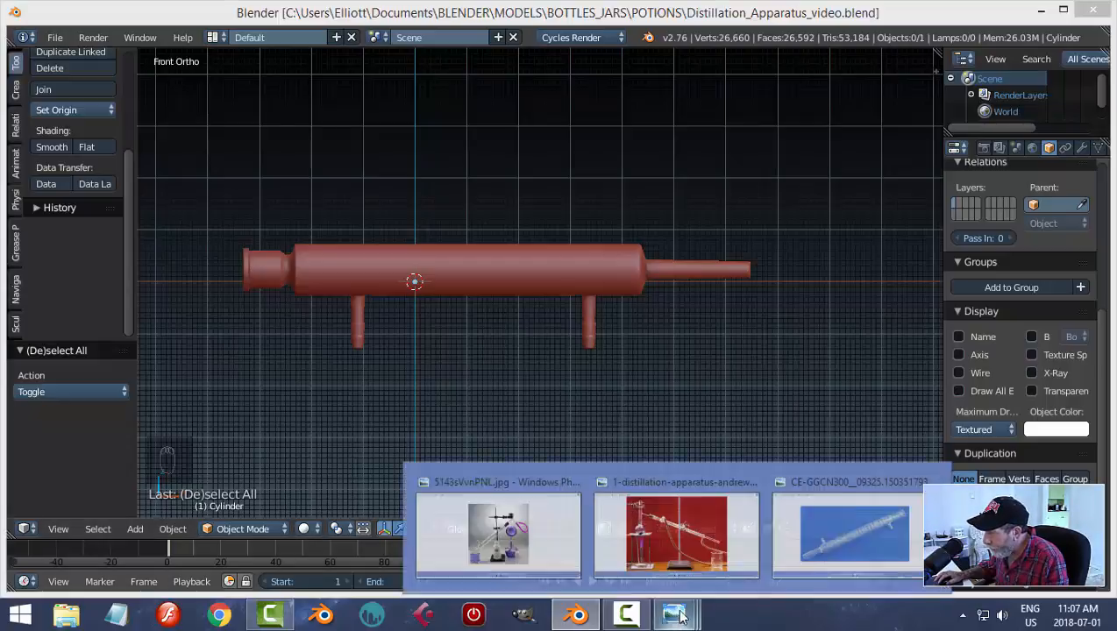
left_click(822, 532)
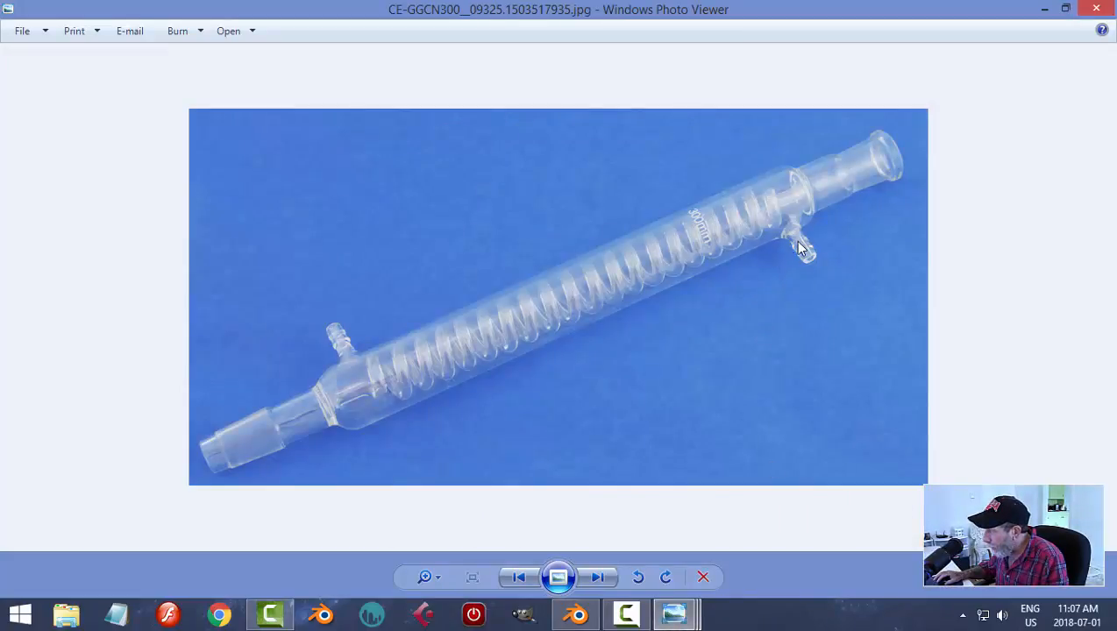
left_click(576, 614)
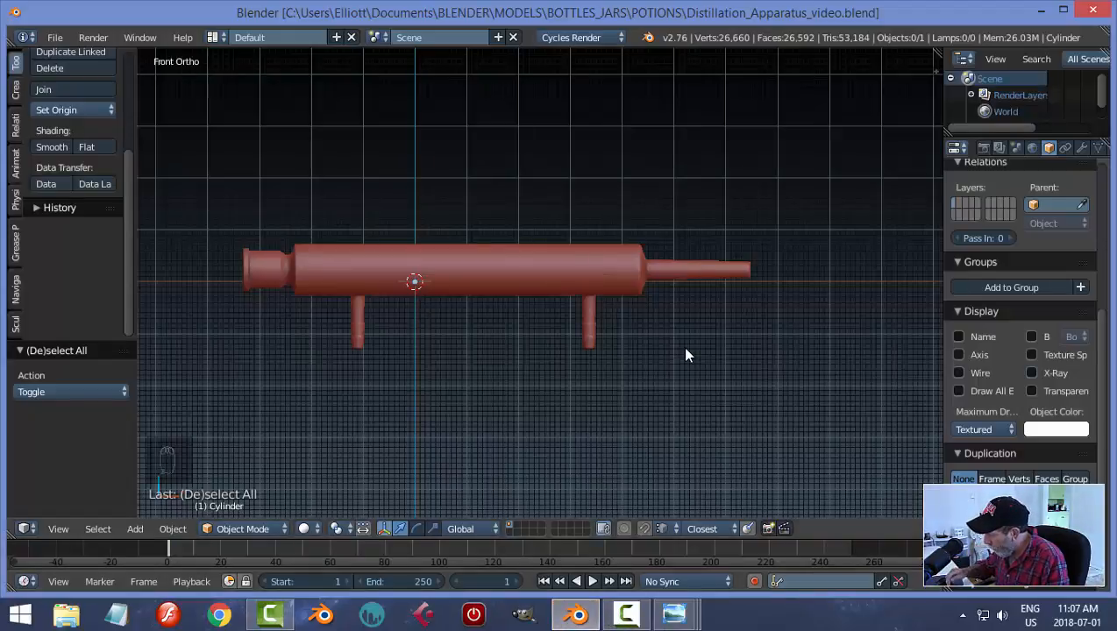
Add a mesh plane at the 3D cursor in top view and raise it about 0.81 units along Z above the condenser
key("KP_7")
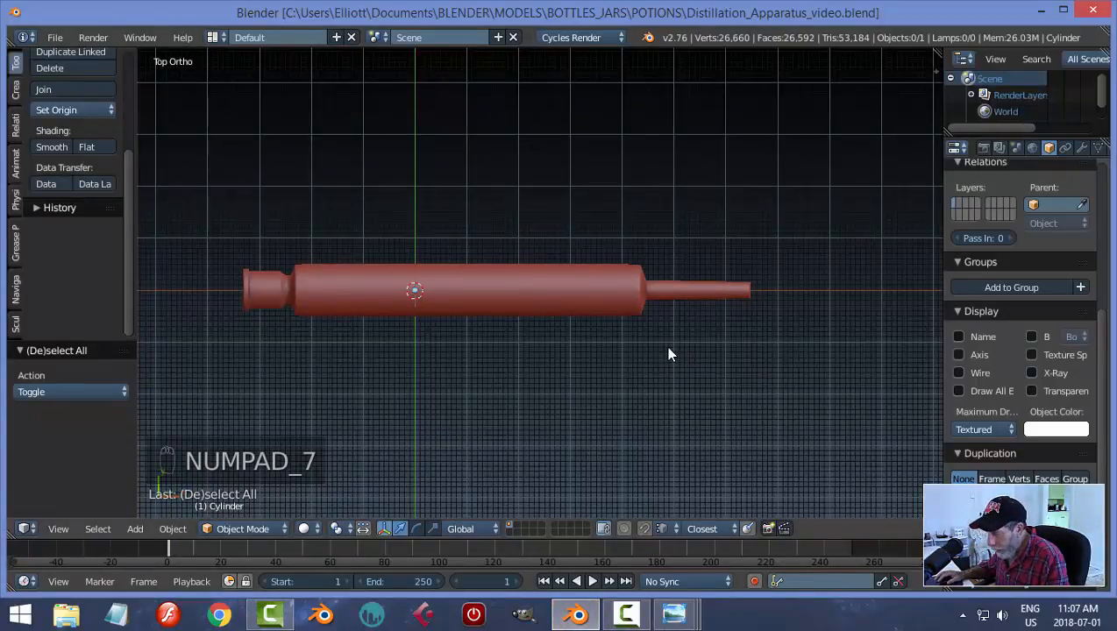
key("shift+a")
mouse_move(658, 337)
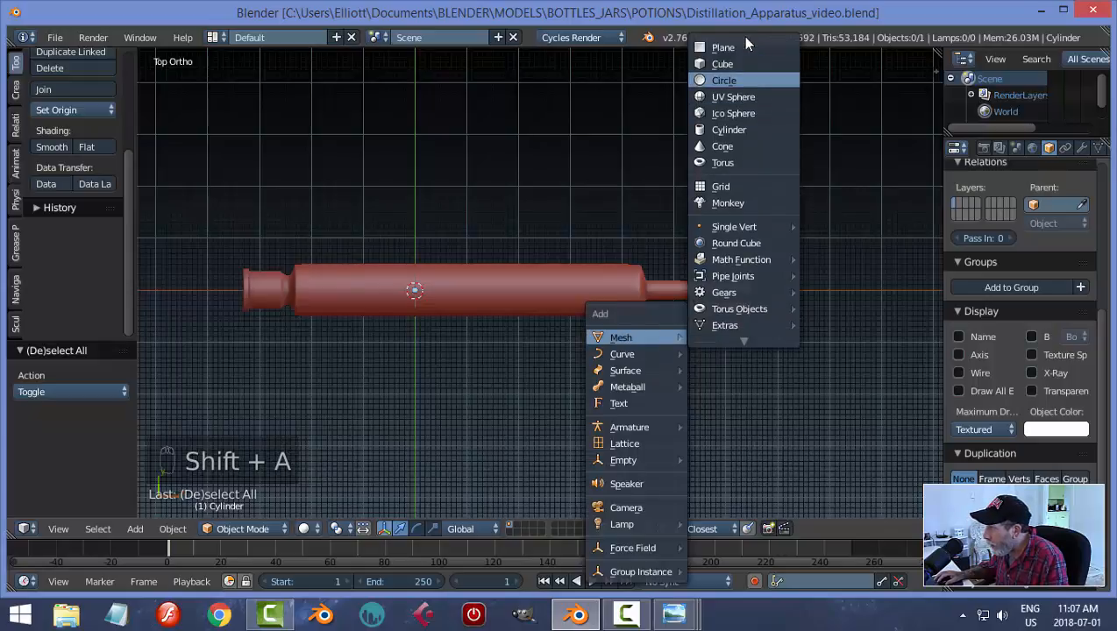
left_click(740, 47)
middle_click_drag(462, 342, 468, 257)
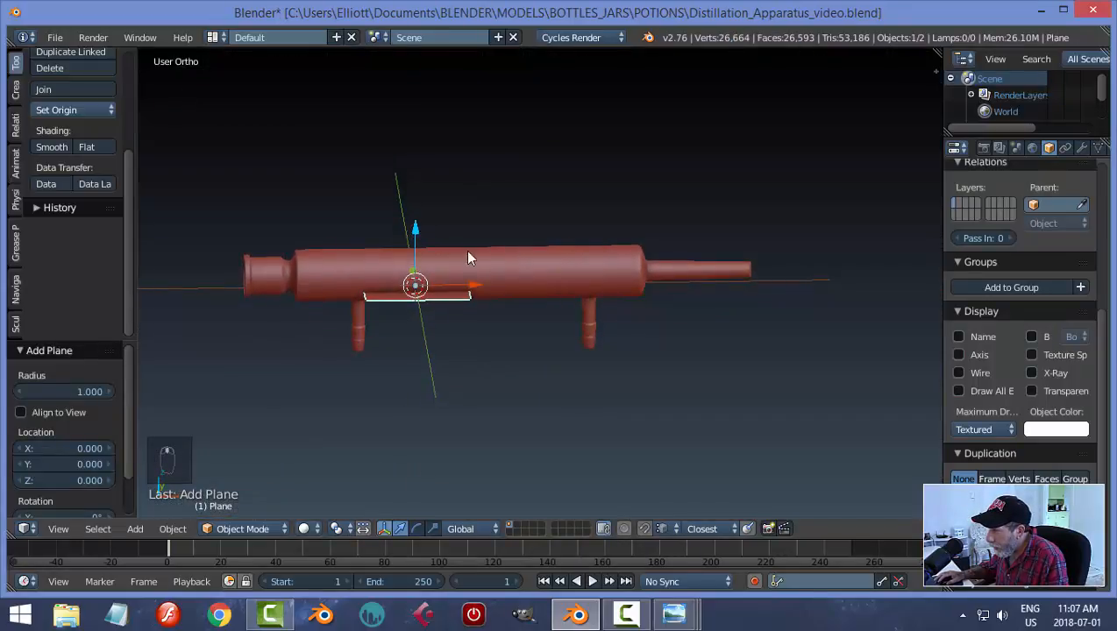
left_click_drag(420, 235, 424, 193)
Delete the plane's two vertices on the positive X side, leaving a single edge
key("KP_7")
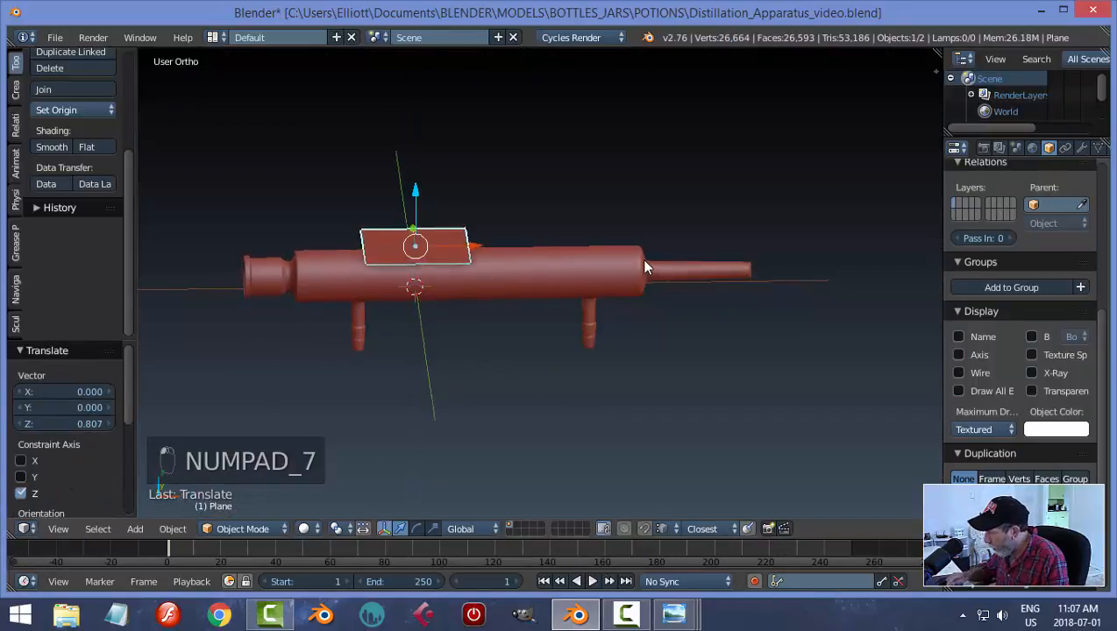
key("Tab")
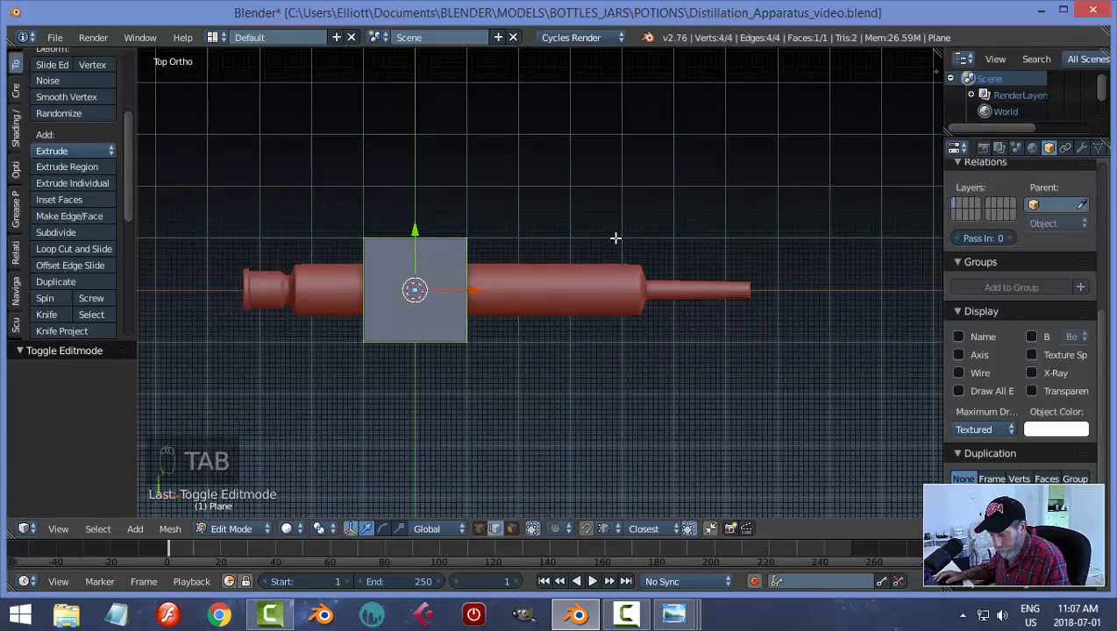
key("ctrl+Tab")
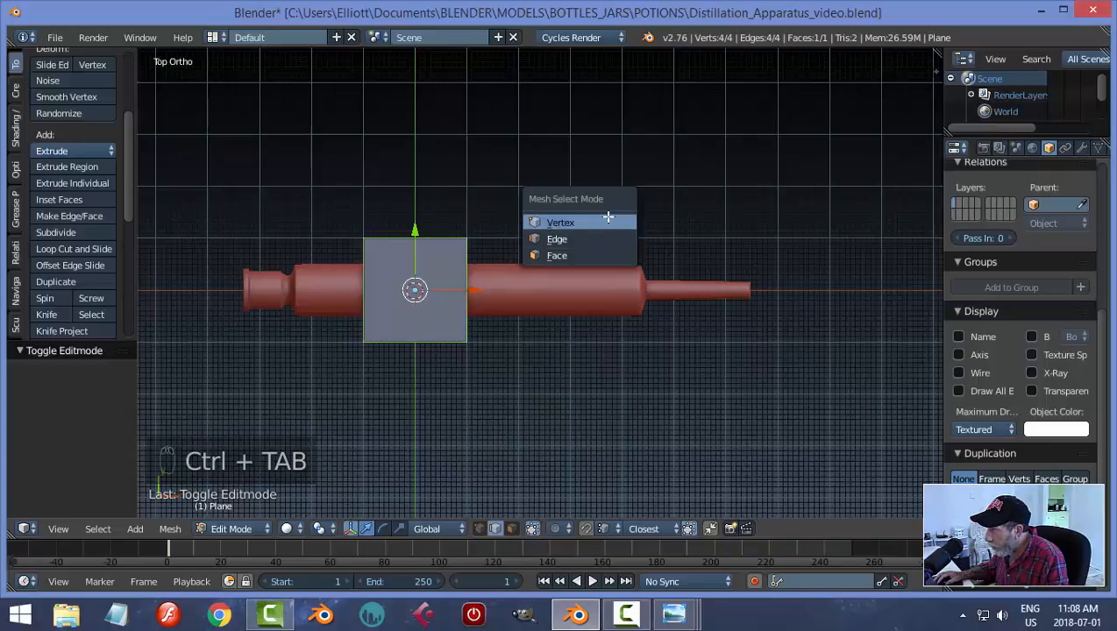
left_click(605, 218)
key("a")
right_click(466, 239)
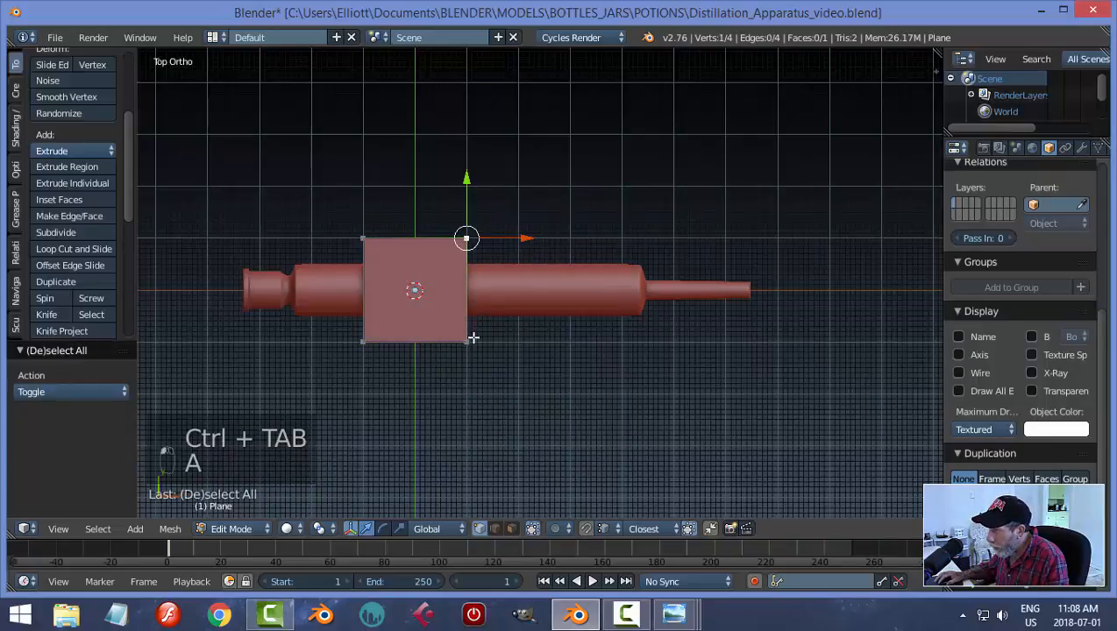
right_click(465, 342, "shift")
key("x")
left_click(527, 318)
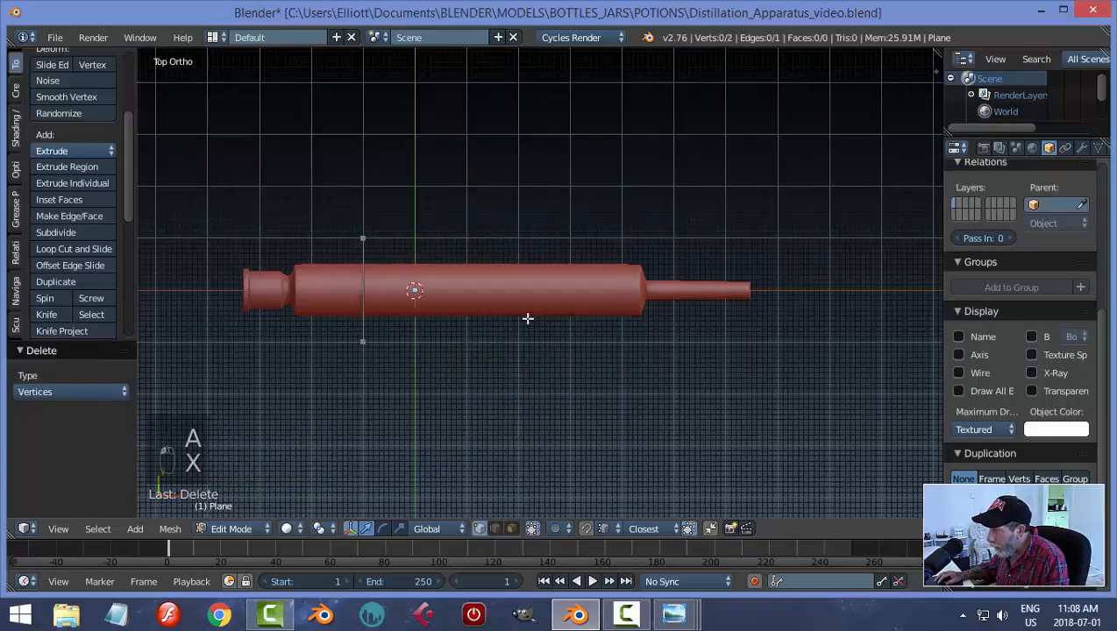
Scale the remaining edge along Y to about 0.346 and move it about 1.0 along X and -0.77 along Y
key("a")
scroll(506, 342, "up", 2)
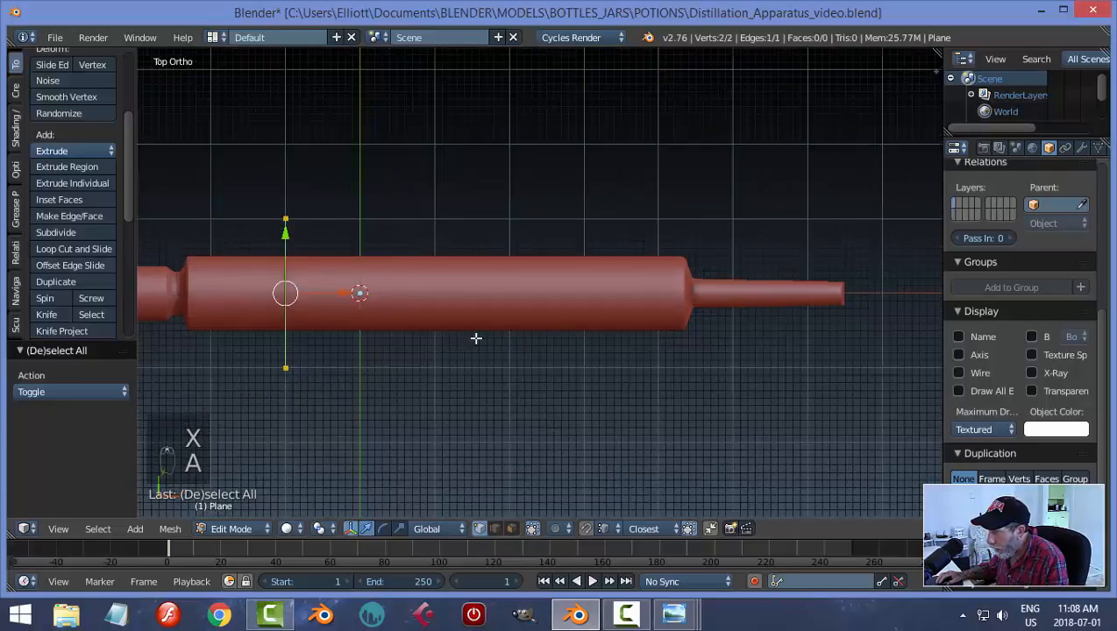
middle_click_drag(476, 339, 583, 335, "shift")
key("s")
key("y")
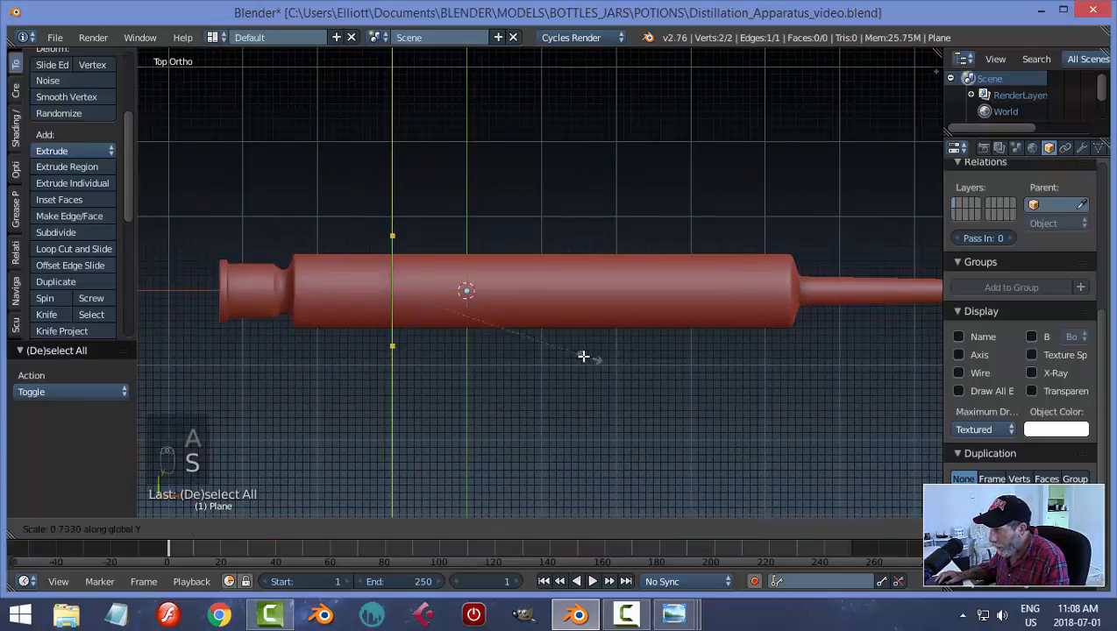
left_click(491, 313)
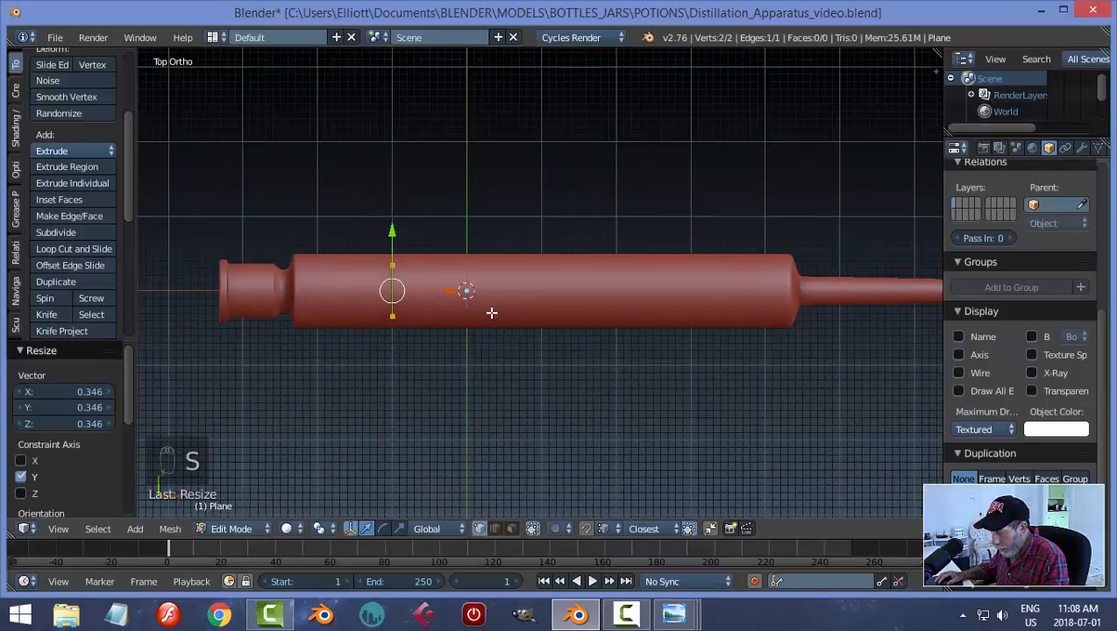
key("g")
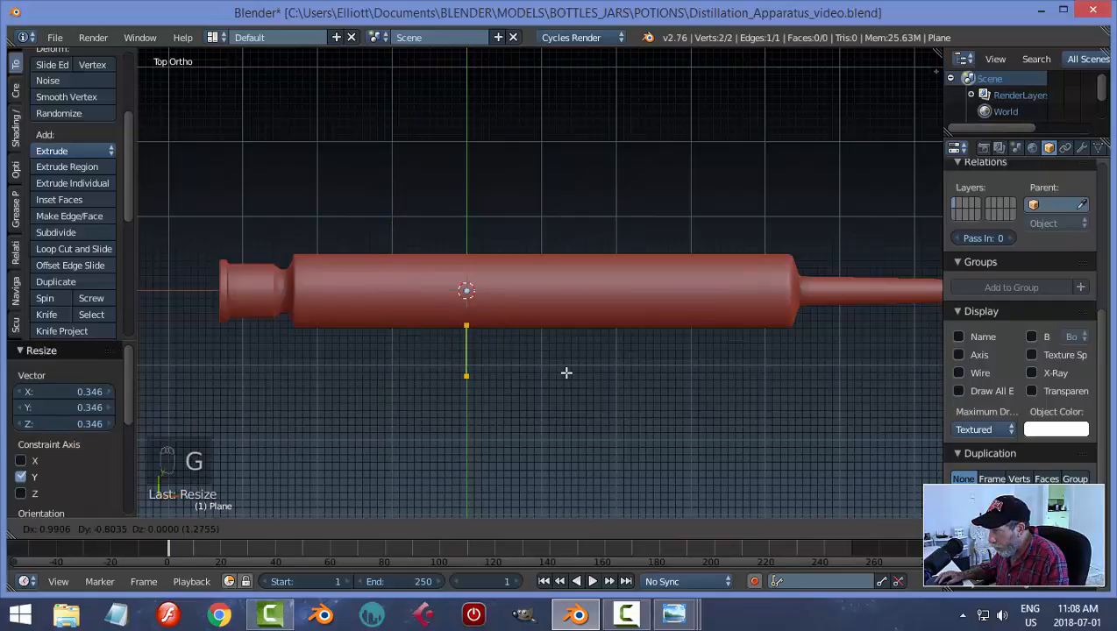
left_click(567, 372)
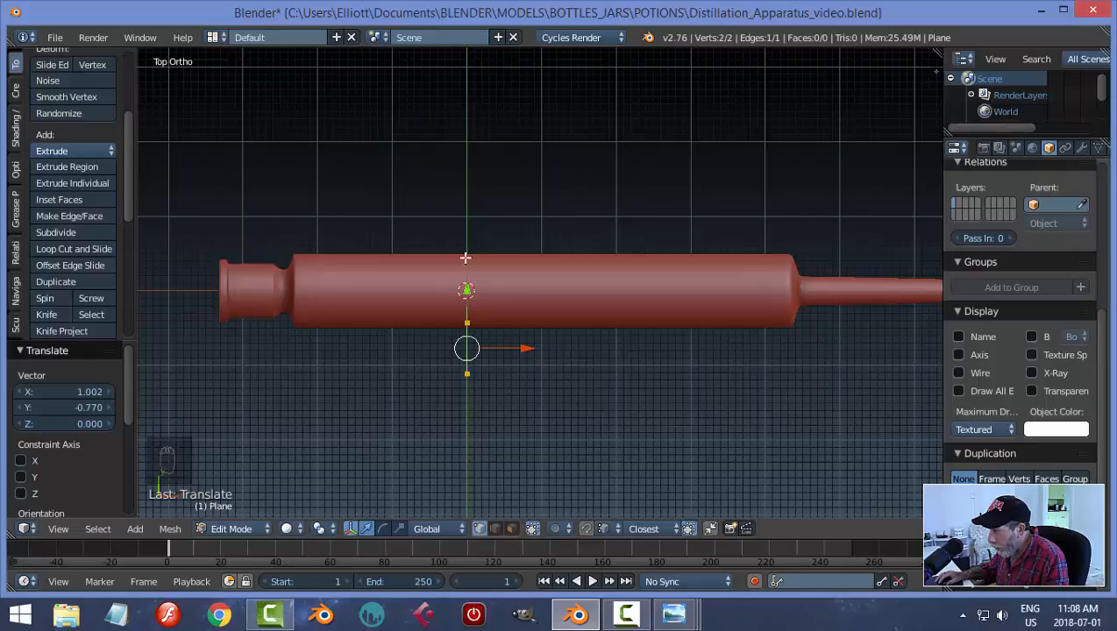
Leave mesh editing and add a Screw modifier to the single-edge plane object
key("Tab")
left_click(528, 348)
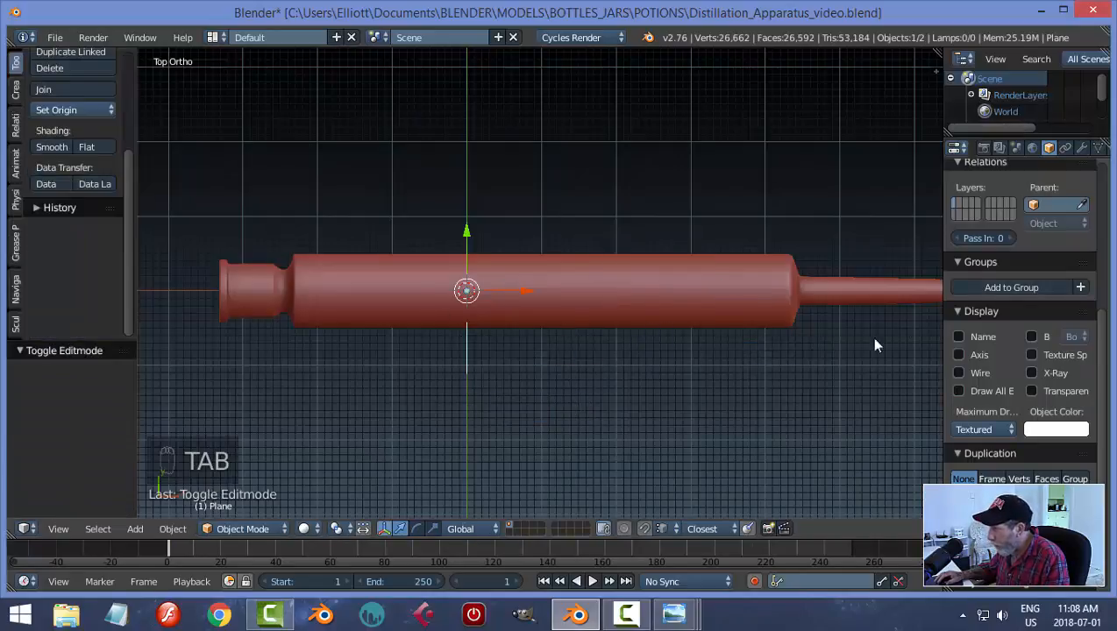
left_click(1080, 149)
left_click(998, 201)
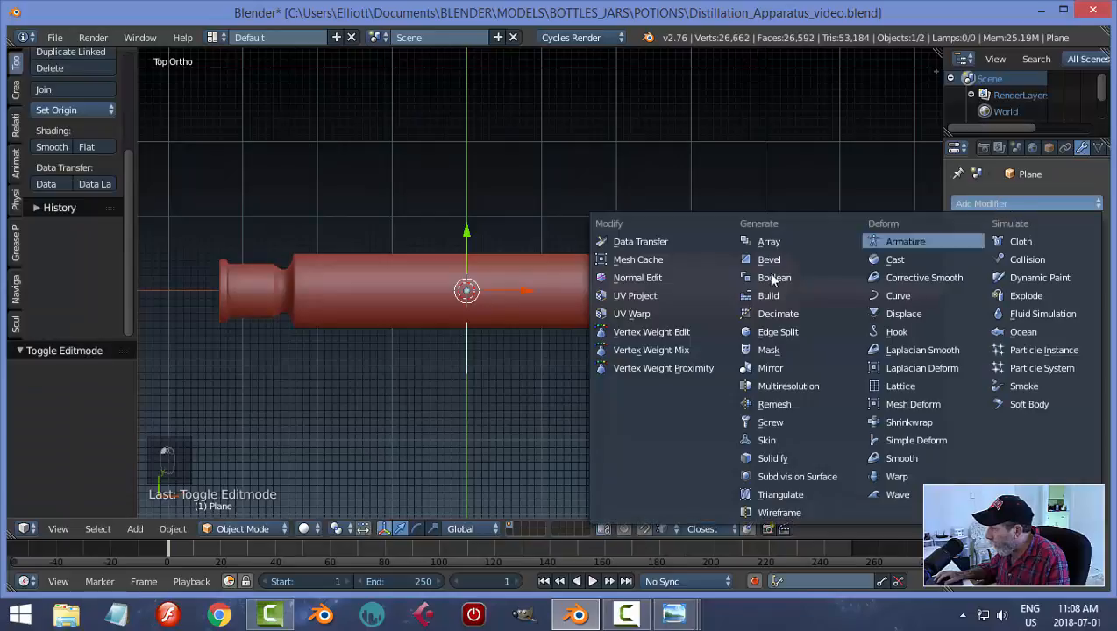
left_click(774, 422)
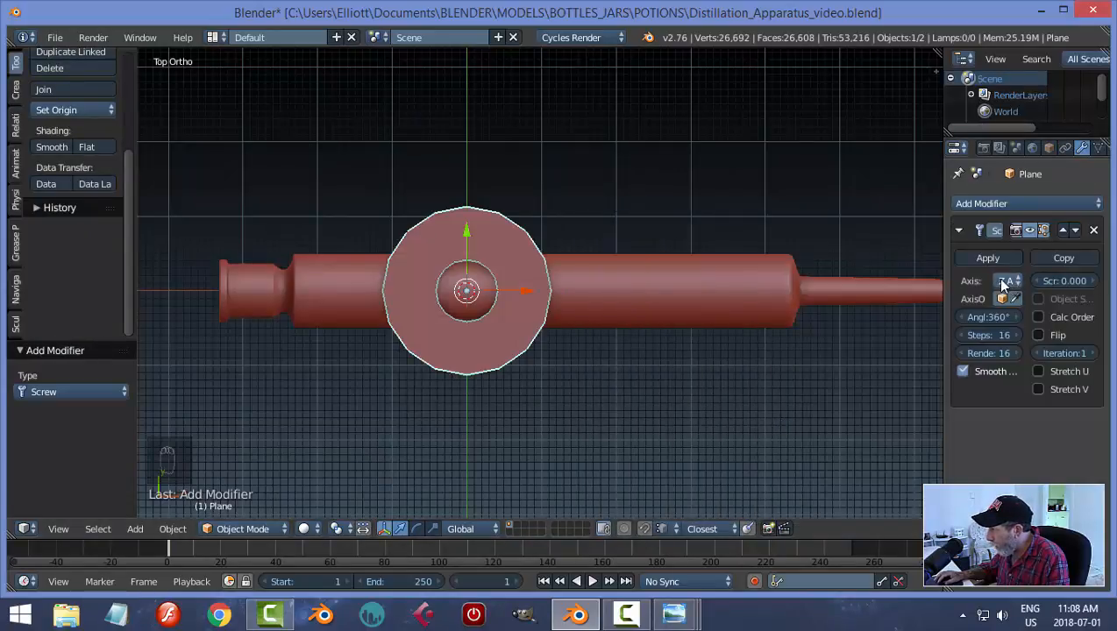
Set the Screw modifier's screw offset to 0.6 and its iterations to 4
middle_click_drag(892, 408, 888, 302)
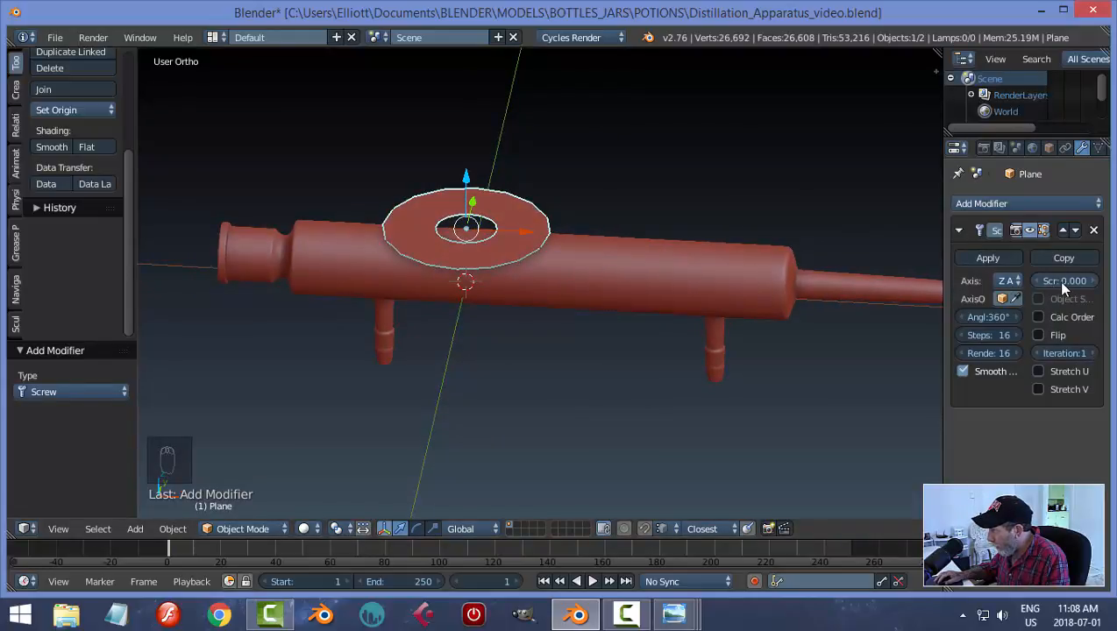
mouse_move(1064, 281)
left_mouse_down()
mouse_move(1090, 280)
mouse_move(1078, 281)
left_mouse_up()
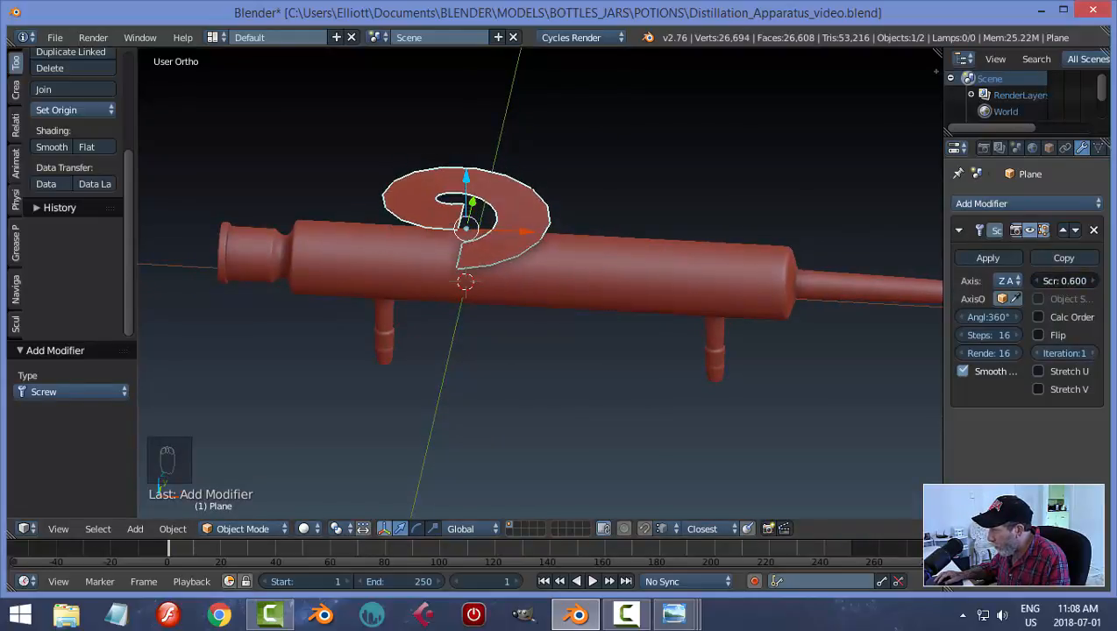
left_click(1093, 353)
left_click(1093, 353)
left_click(1093, 353)
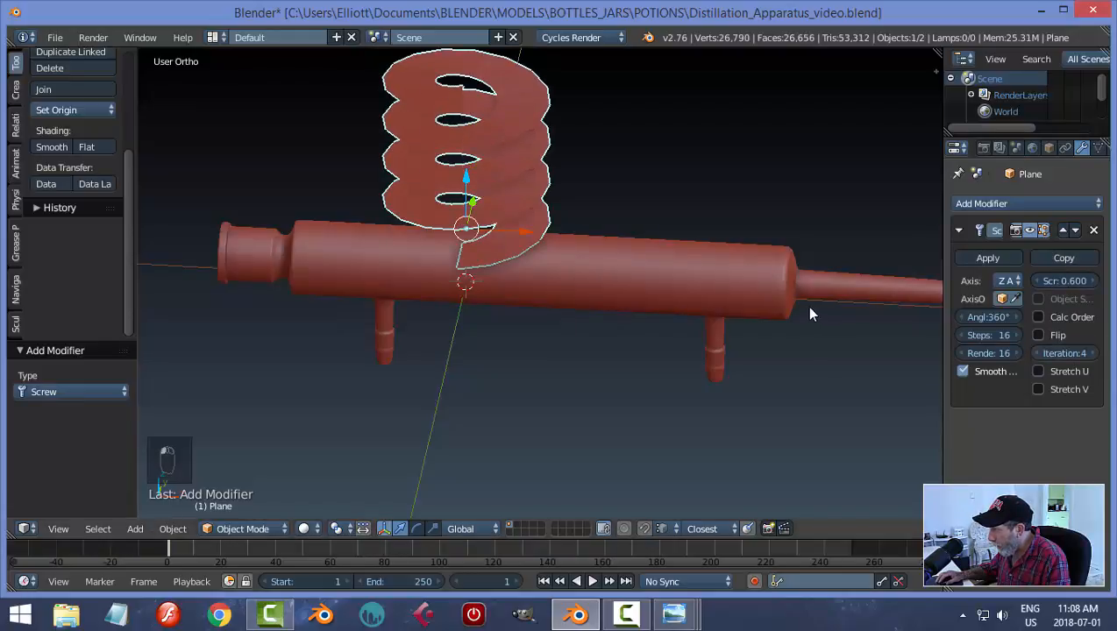
Scale the coil to about 0.377 and rotate it 90° around the Y axis to lie parallel to the condenser
middle_click_drag(810, 309, 787, 303)
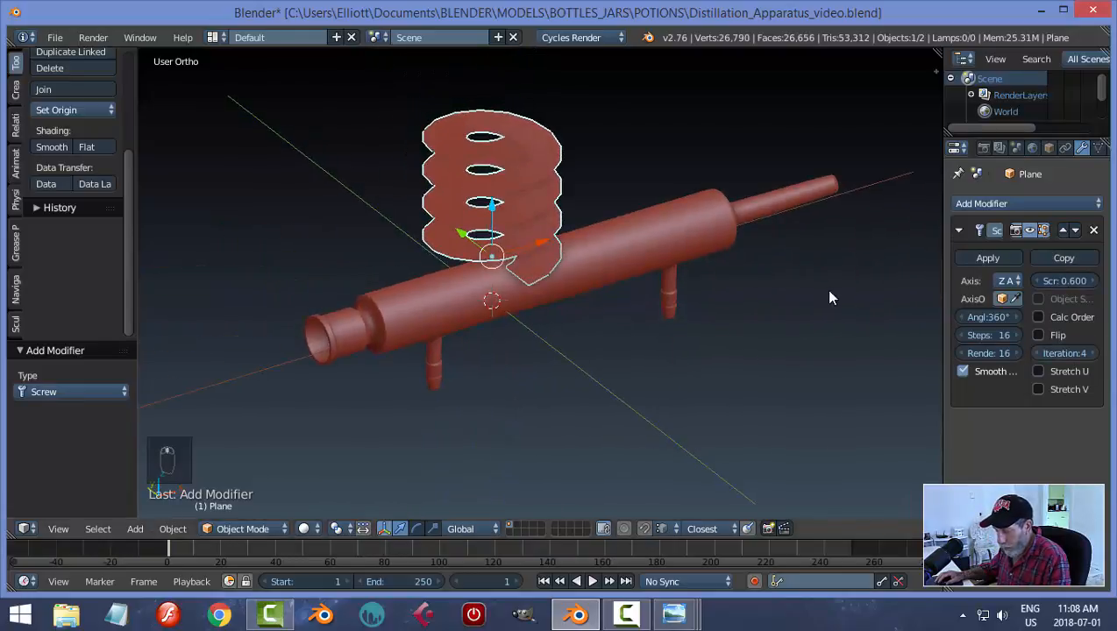
key("s")
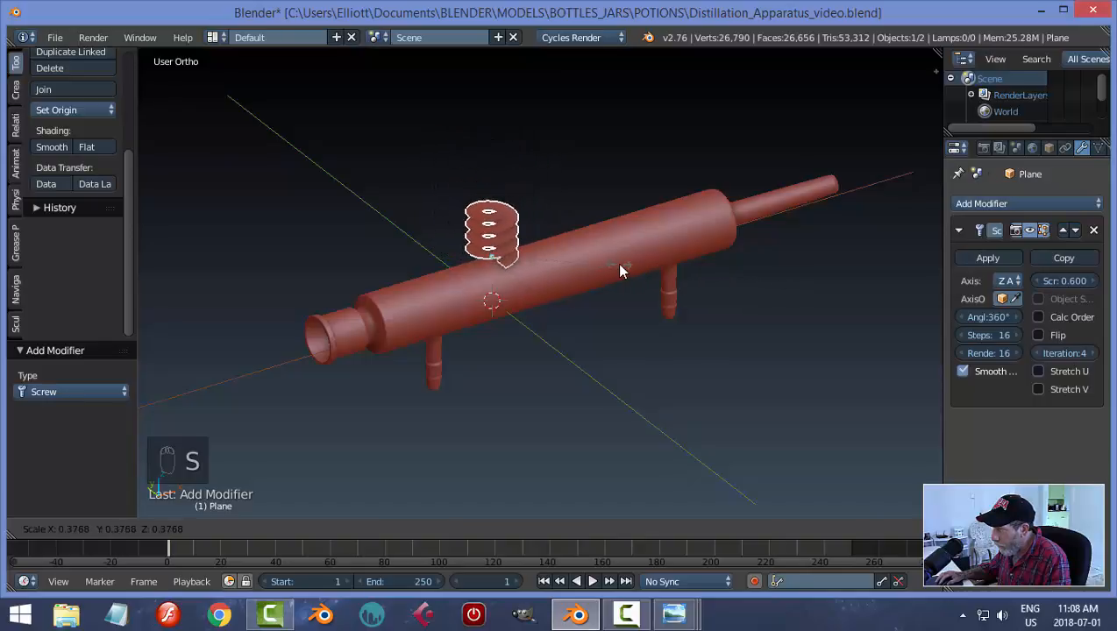
left_click(619, 269)
type("ry")
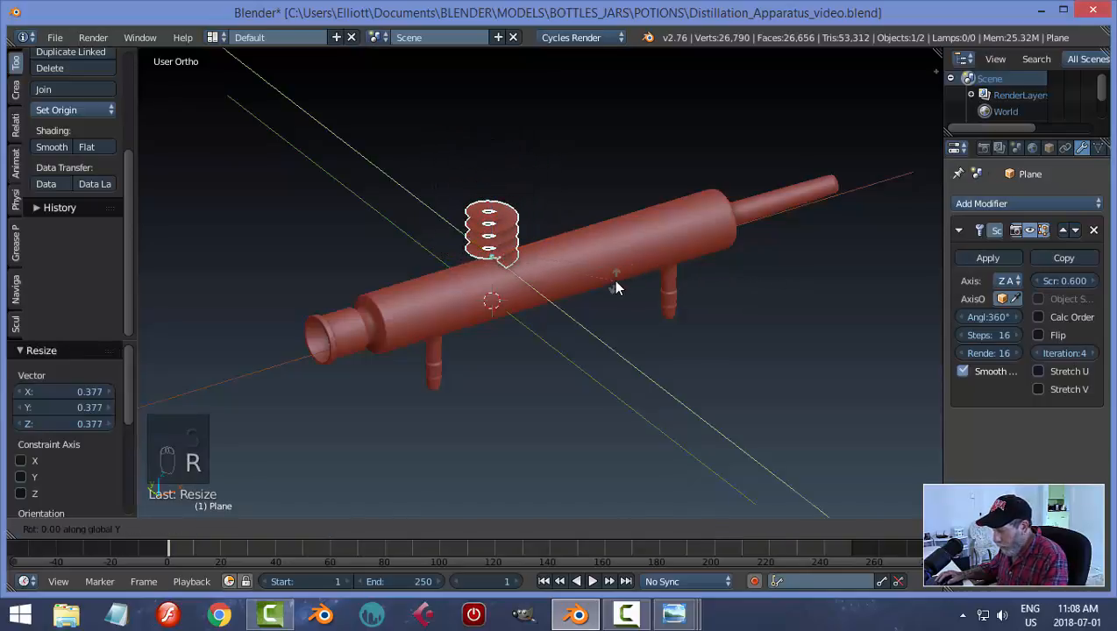
type("90")
key("Return")
Scale the coil to about 0.75 and lower it about 0.56 along Z into the condenser body
middle_click_drag(571, 294, 688, 300)
key("KP_7")
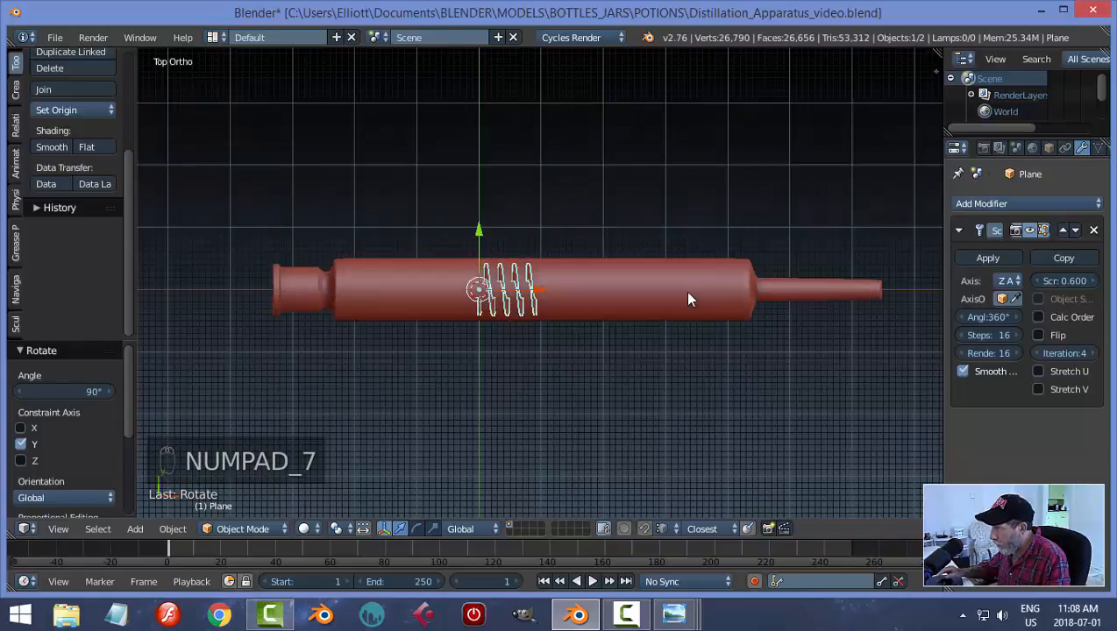
scroll(524, 308, "up", 4)
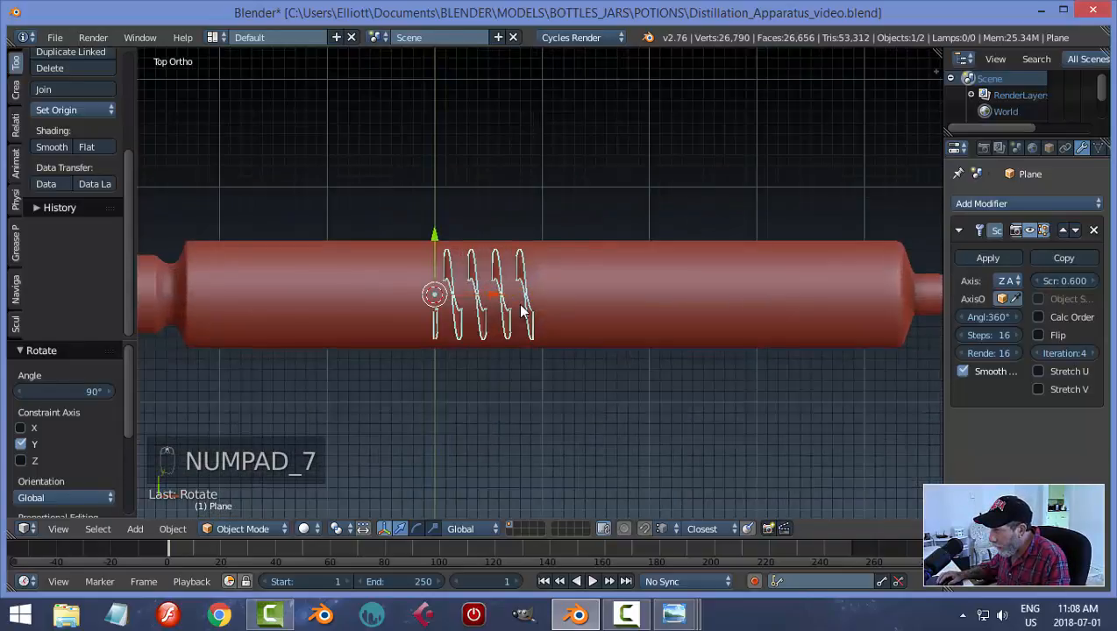
scroll(535, 307, "up", 1)
key("s")
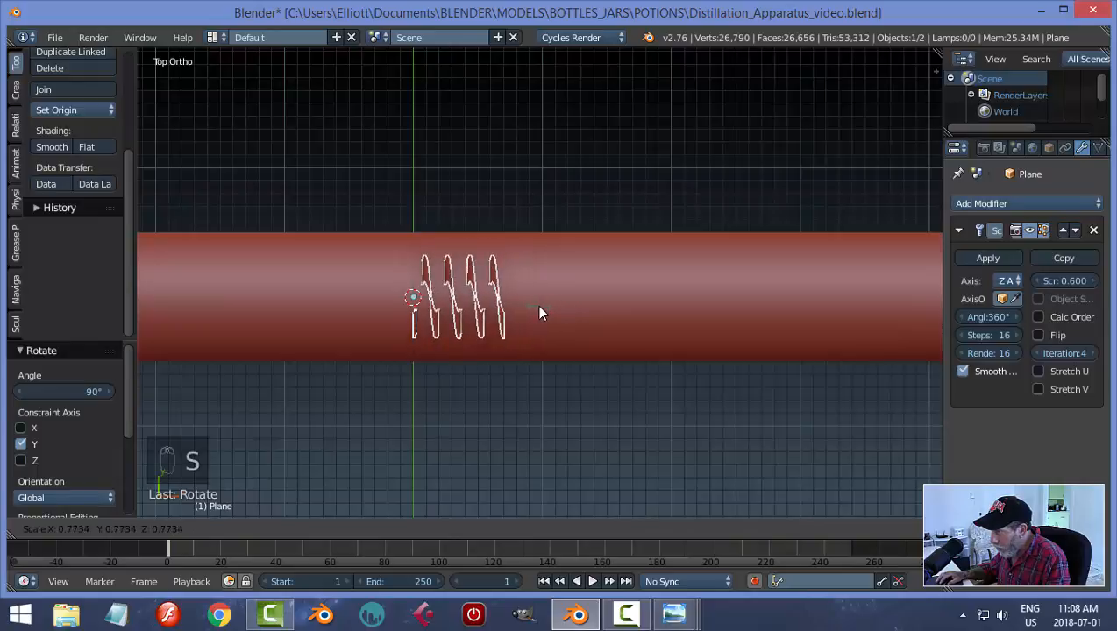
left_click(536, 313)
key("KP_3")
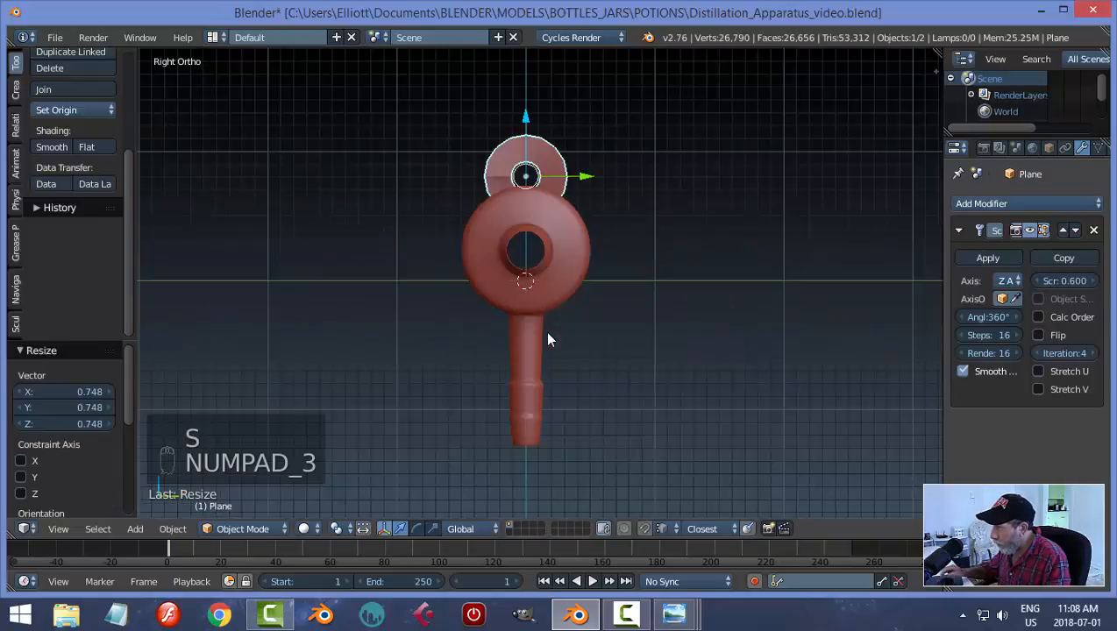
left_click_drag(526, 121, 526, 193)
Set the condenser cylinder's maximum draw type to Wire
middle_click_drag(728, 226, 590, 258)
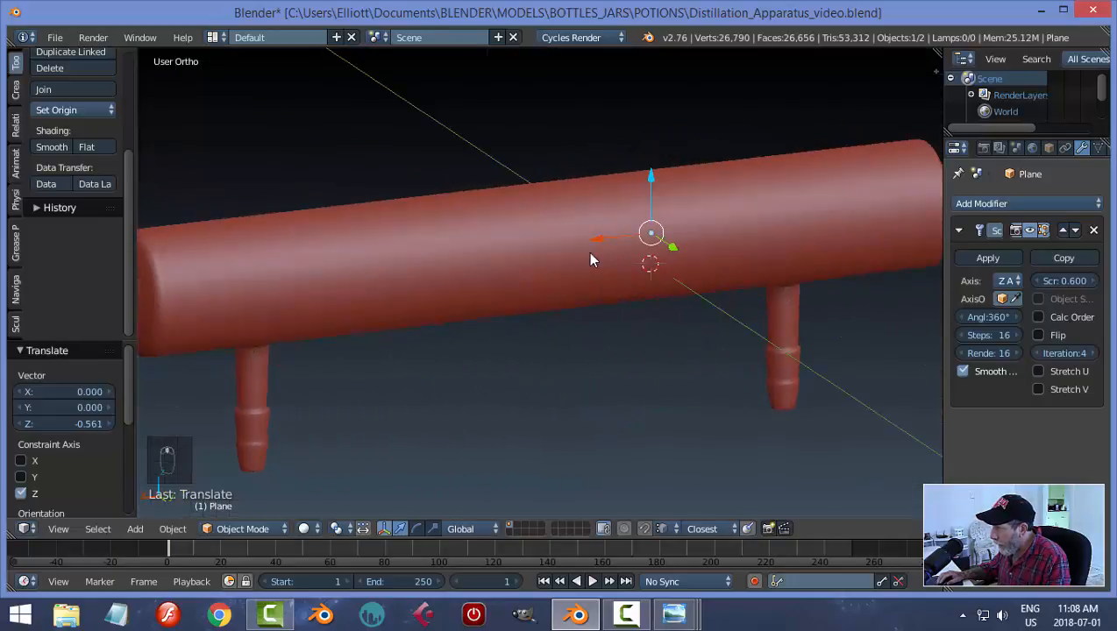
right_click(467, 239)
scroll(701, 226, "down", 4)
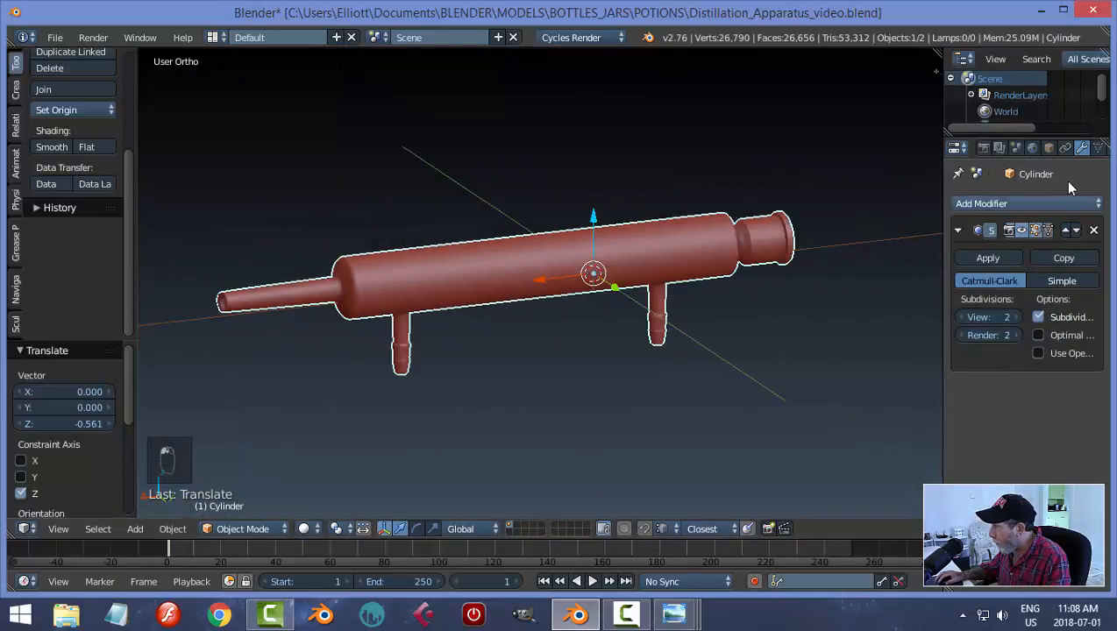
left_click(1048, 149)
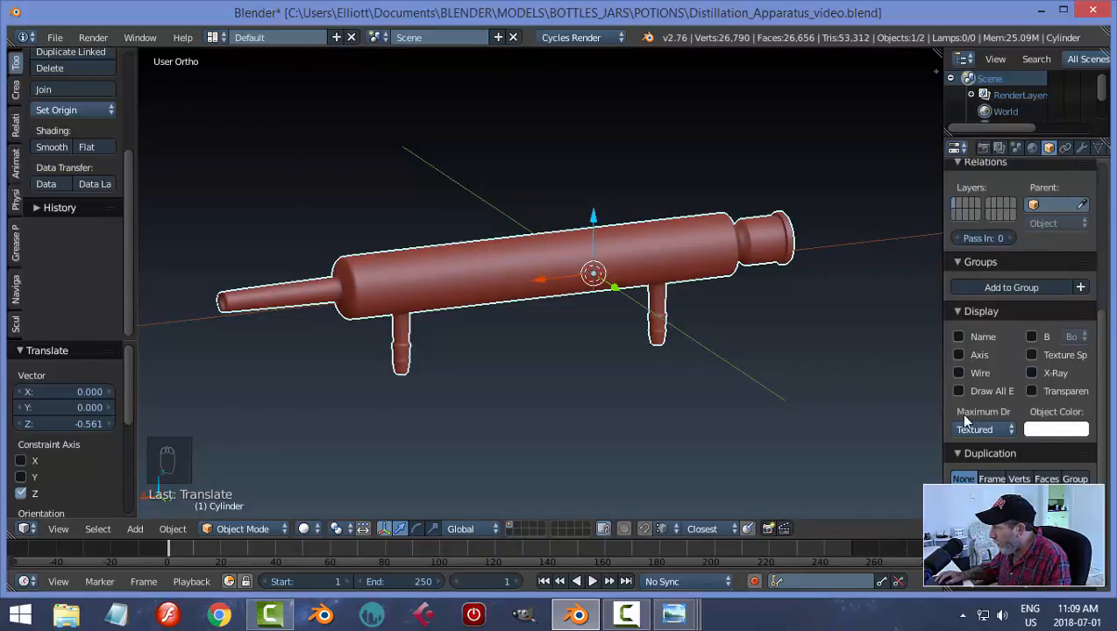
left_click(984, 428)
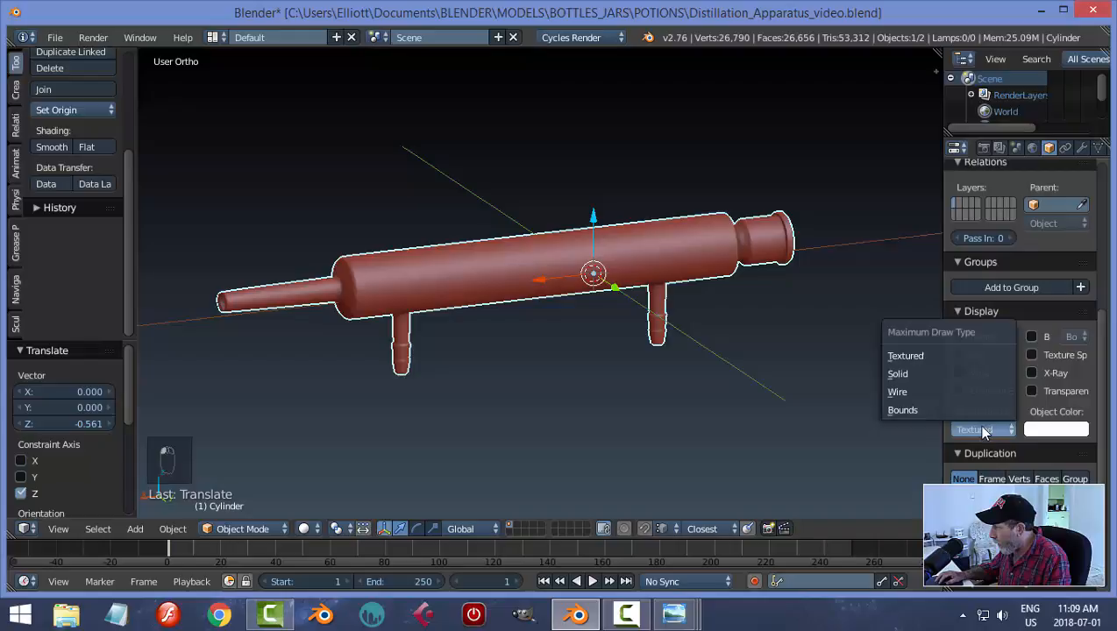
left_click(912, 394)
Move the coil about -2.256 along X to the wide-neck end of the condenser body
scroll(701, 379, "up", 4)
middle_click_drag(734, 341, 662, 239)
right_click(650, 230)
scroll(682, 279, "down", 3)
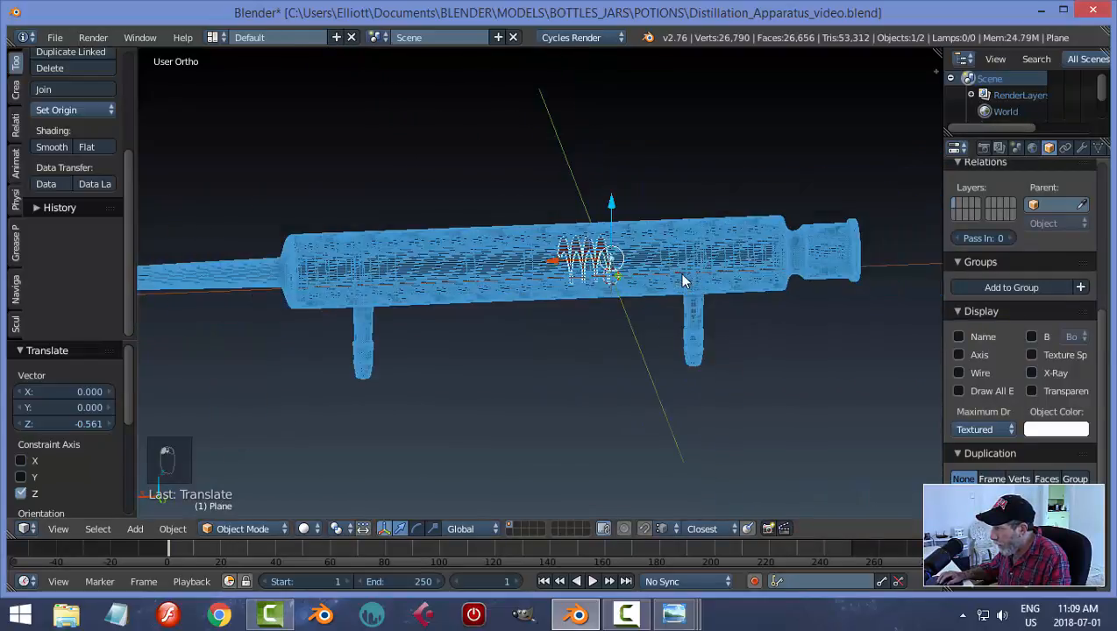
left_click_drag(559, 267, 724, 289)
middle_click_drag(823, 316, 730, 312)
scroll(732, 314, "up", 1)
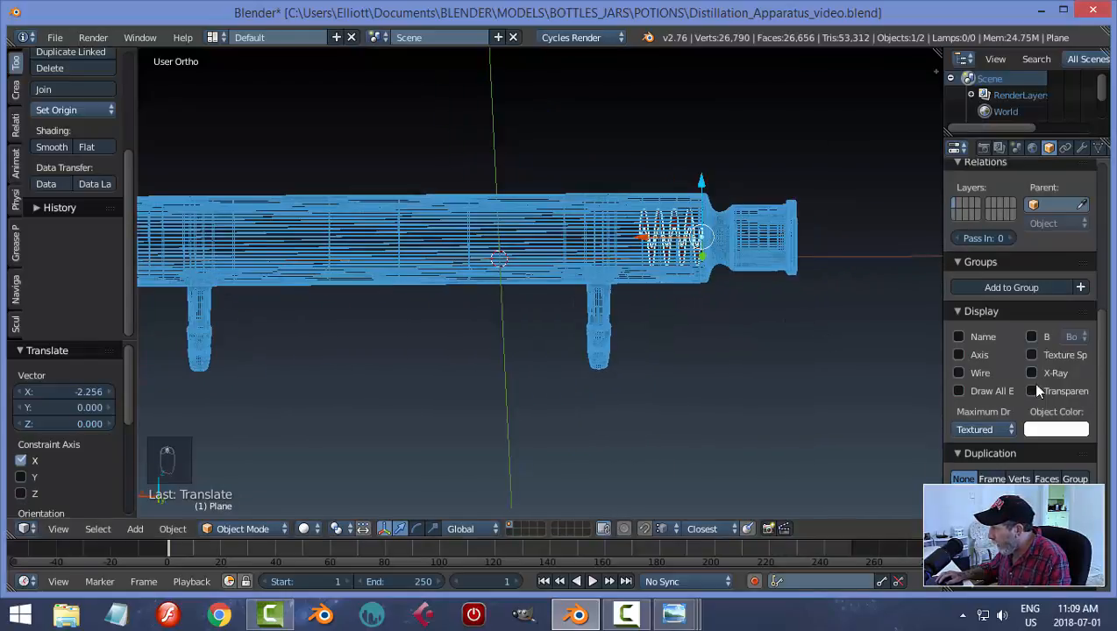
Set the coil's Screw modifier to a screw offset of 1.4 and 17 iterations, so it spans the condenser body
left_click(1081, 148)
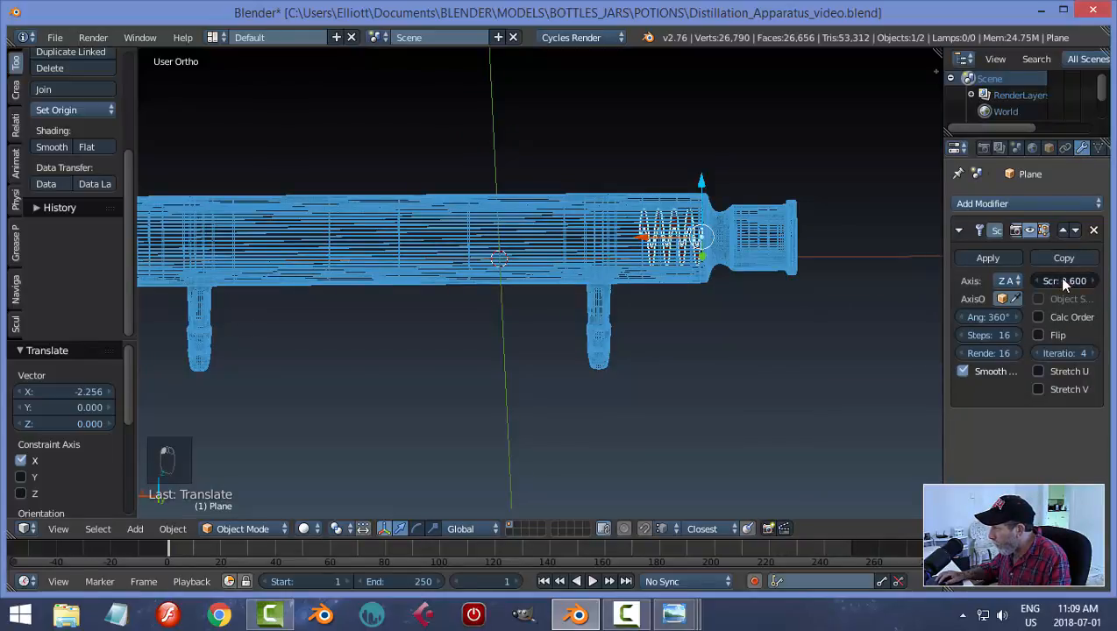
left_click_drag(1056, 277, 1083, 277)
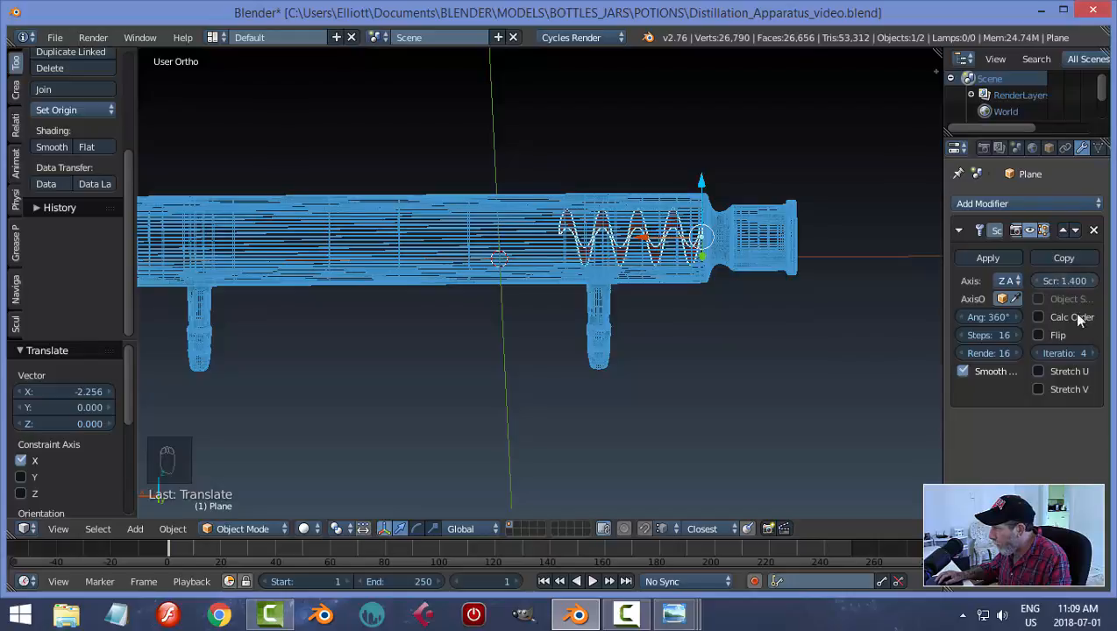
left_click(1094, 354)
left_click(1093, 354)
left_click(1094, 354)
left_click(1094, 354)
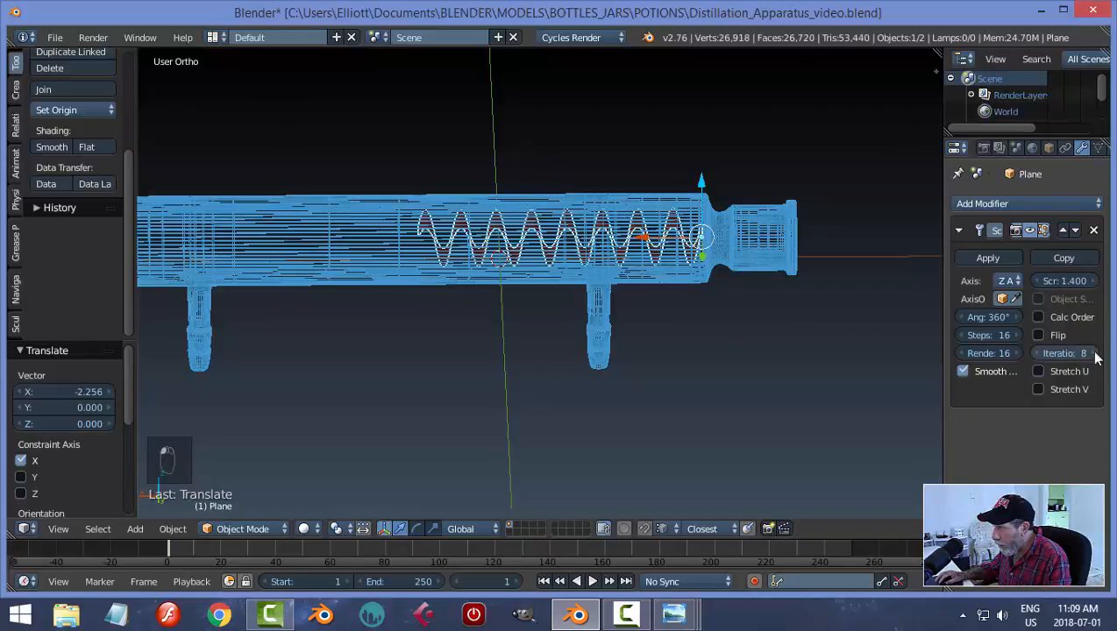
left_click(1094, 354)
left_click(1094, 354)
double_click(1094, 354)
left_click(1094, 355)
scroll(873, 349, "down", 3)
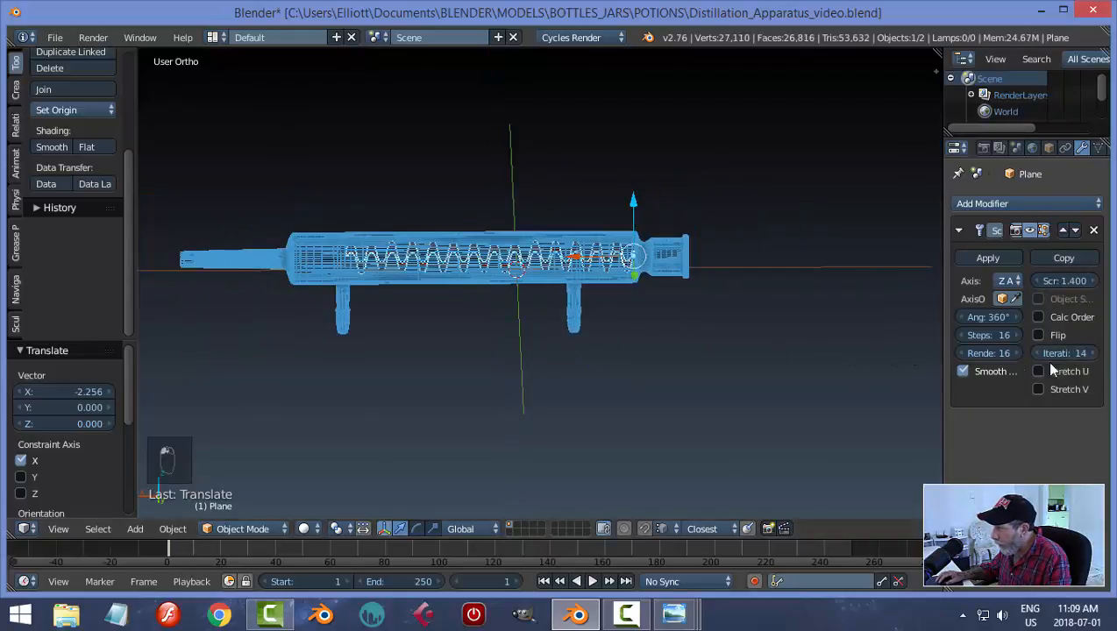
left_click(1094, 354)
left_click(1094, 354)
left_click(1094, 353)
left_click(1094, 353)
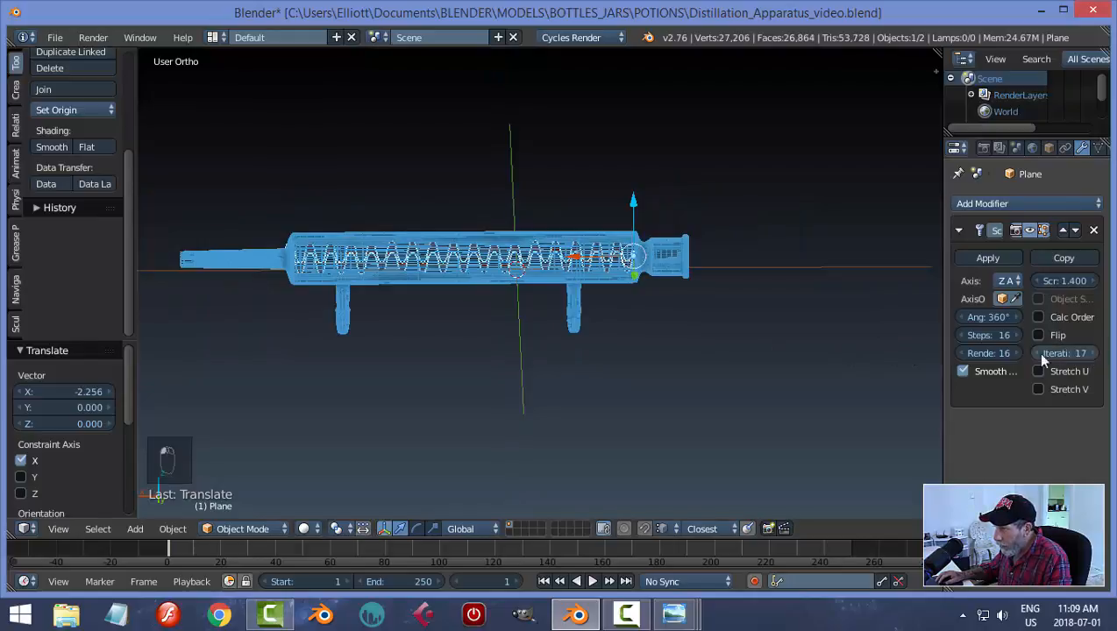
left_click(1034, 281)
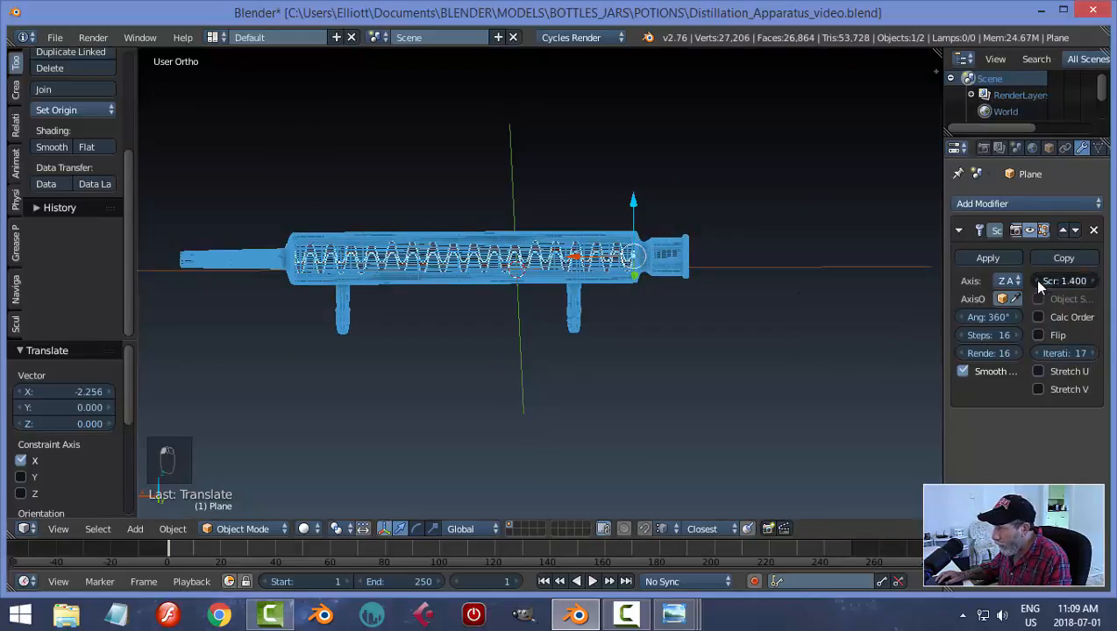
left_click(1094, 281)
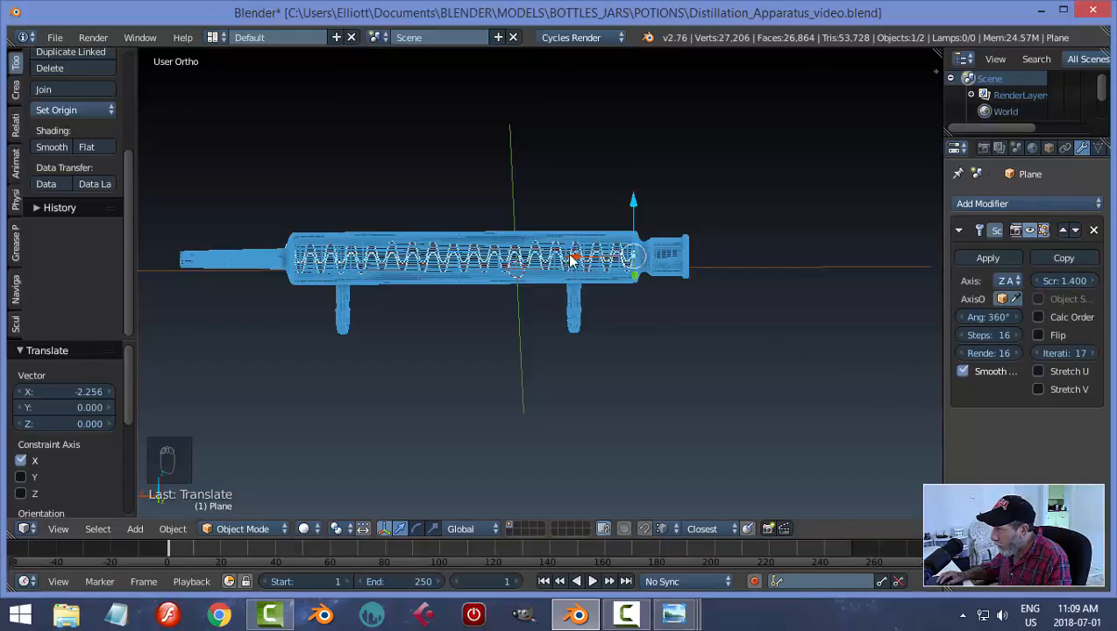
Scale the coil to about 0.968 and nudge it along X to fit between the condenser's ends
left_click_drag(572, 260, 574, 258)
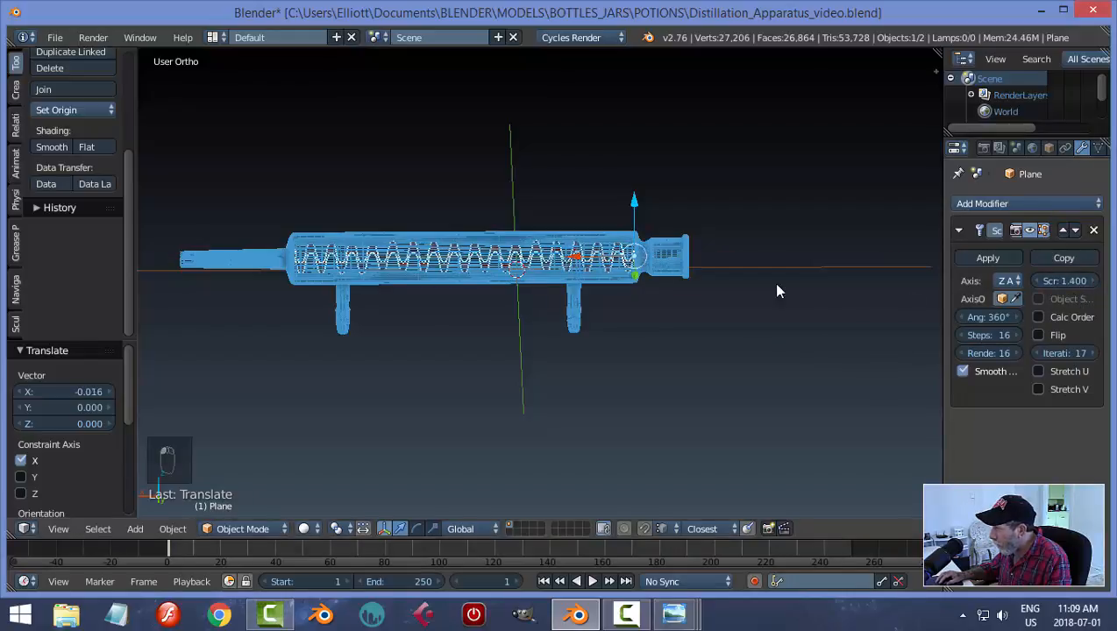
key("s")
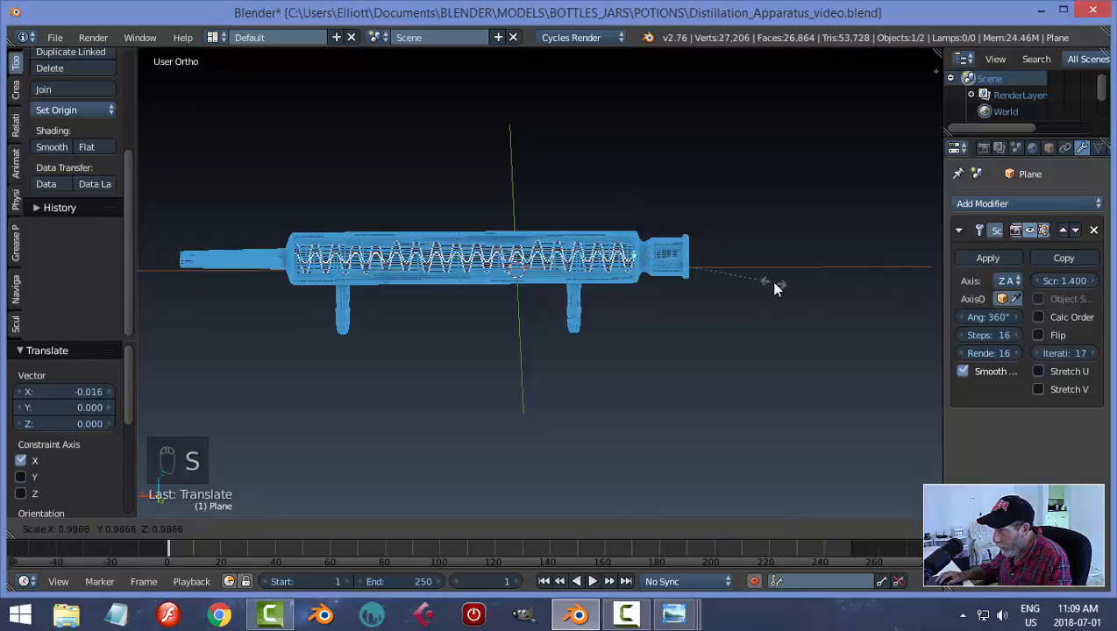
left_click(768, 279)
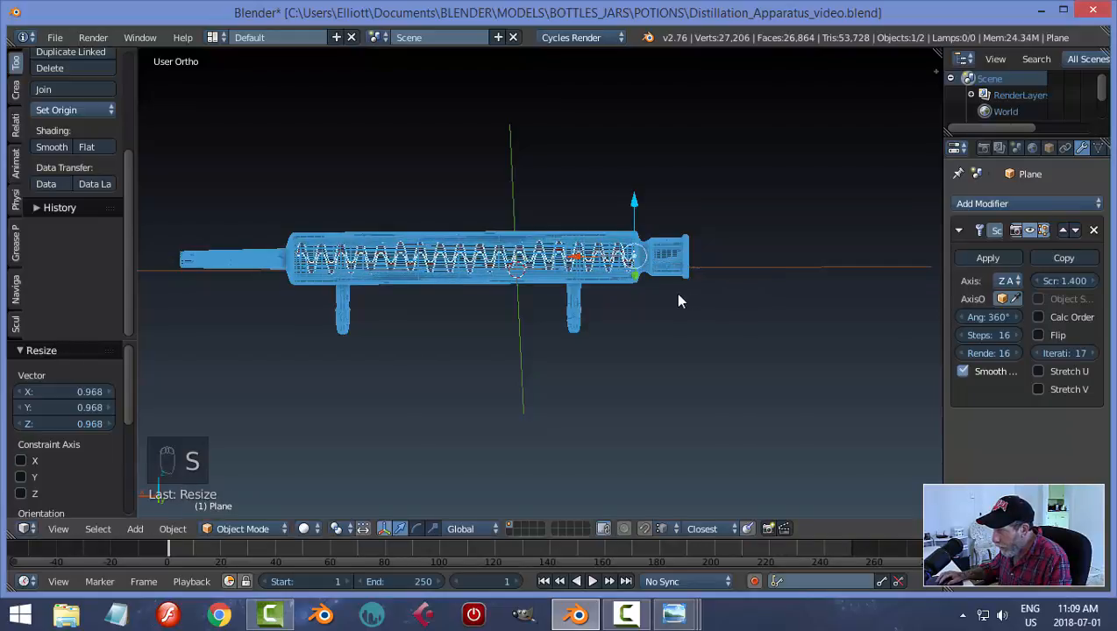
scroll(649, 282, "up", 3)
left_click_drag(637, 239, 622, 240)
Raise the coil about 1.05 along Z above the condenser and apply its Screw modifier
scroll(576, 313, "down", 1)
scroll(576, 312, "down", 1)
middle_click_drag(570, 316, 513, 315)
left_click_drag(640, 226, 653, 167)
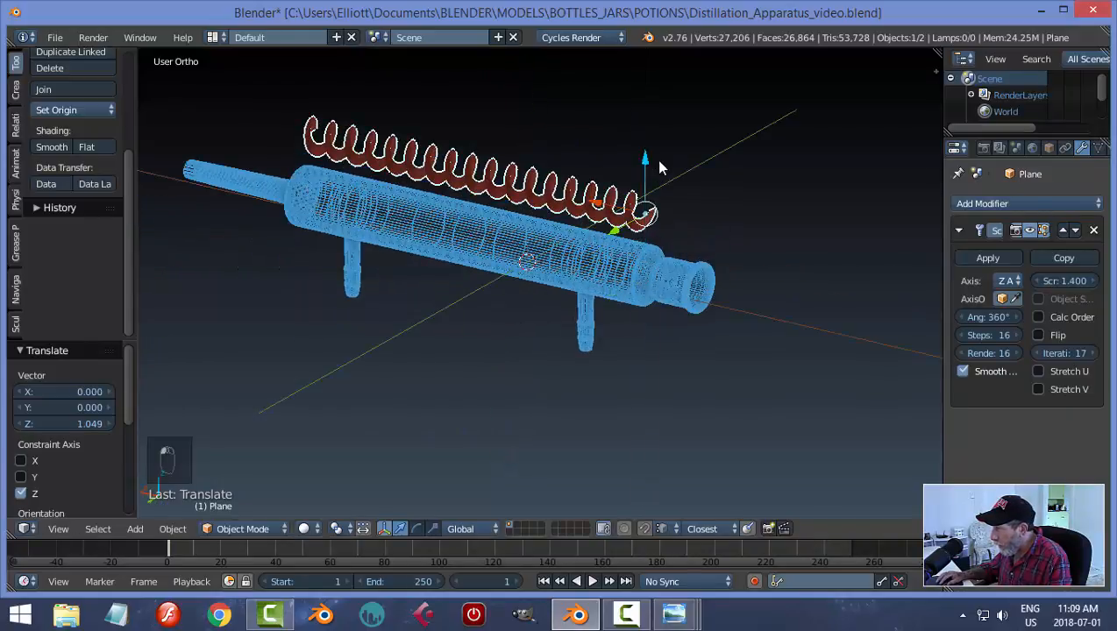
middle_click_drag(610, 258, 582, 275)
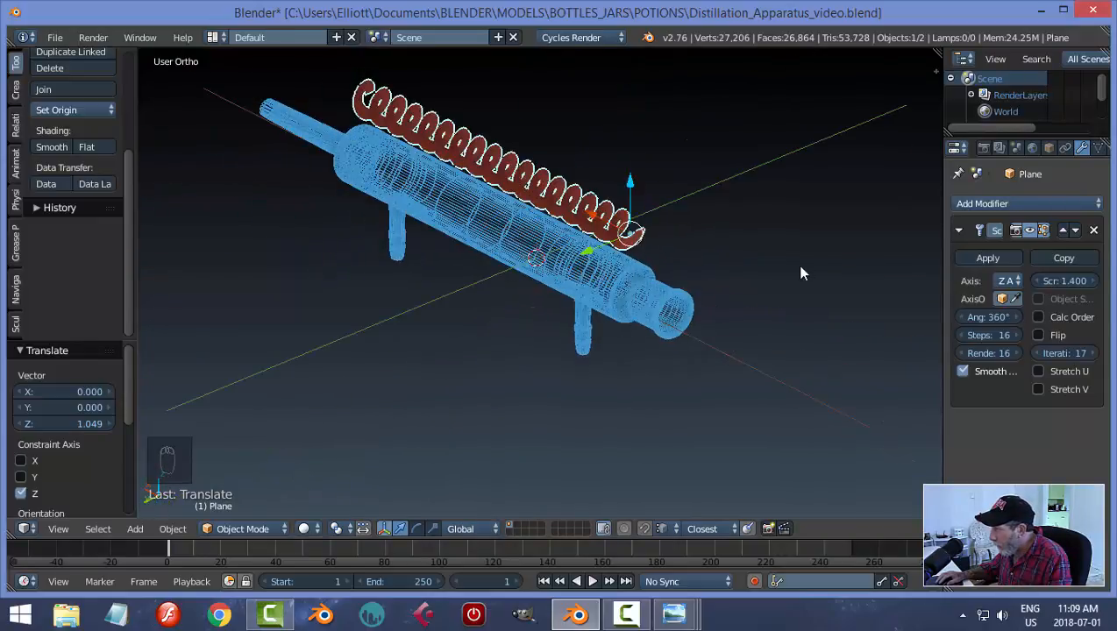
left_click(987, 257)
scroll(675, 254, "up", 1)
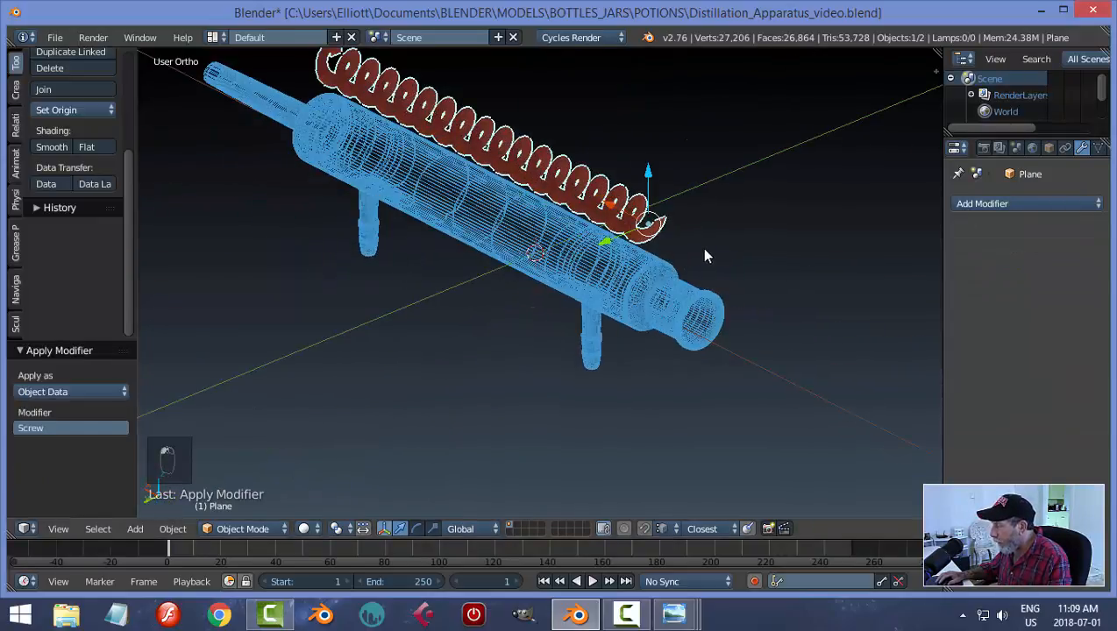
Open the coil mesh for editing, clear its selection and switch to edge selection mode
key("Tab")
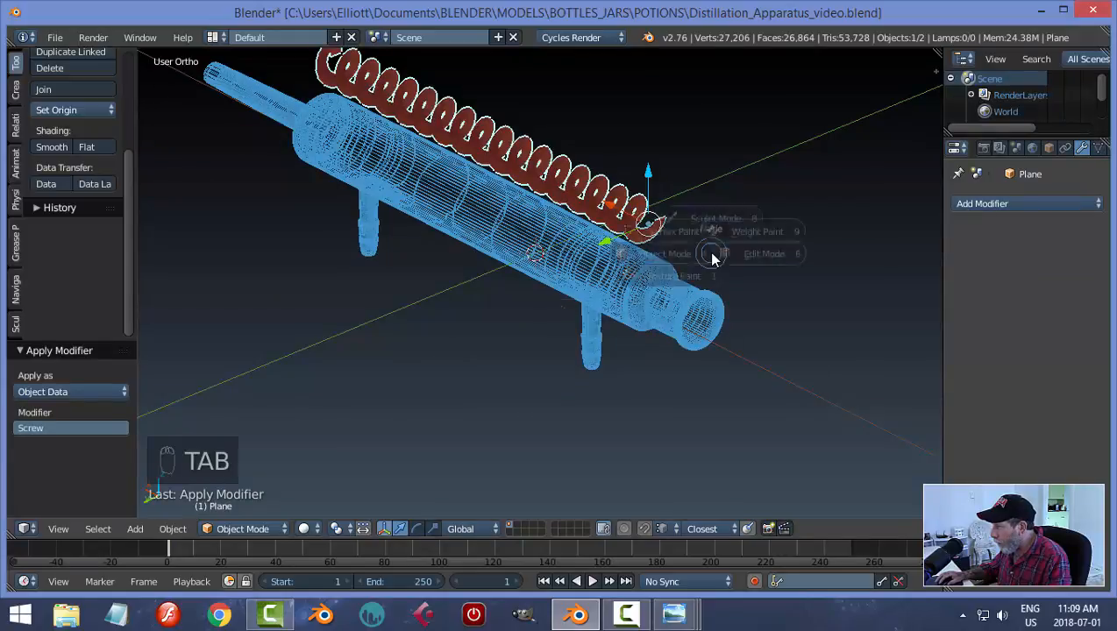
key("a")
key("a")
scroll(700, 257, "up", 3)
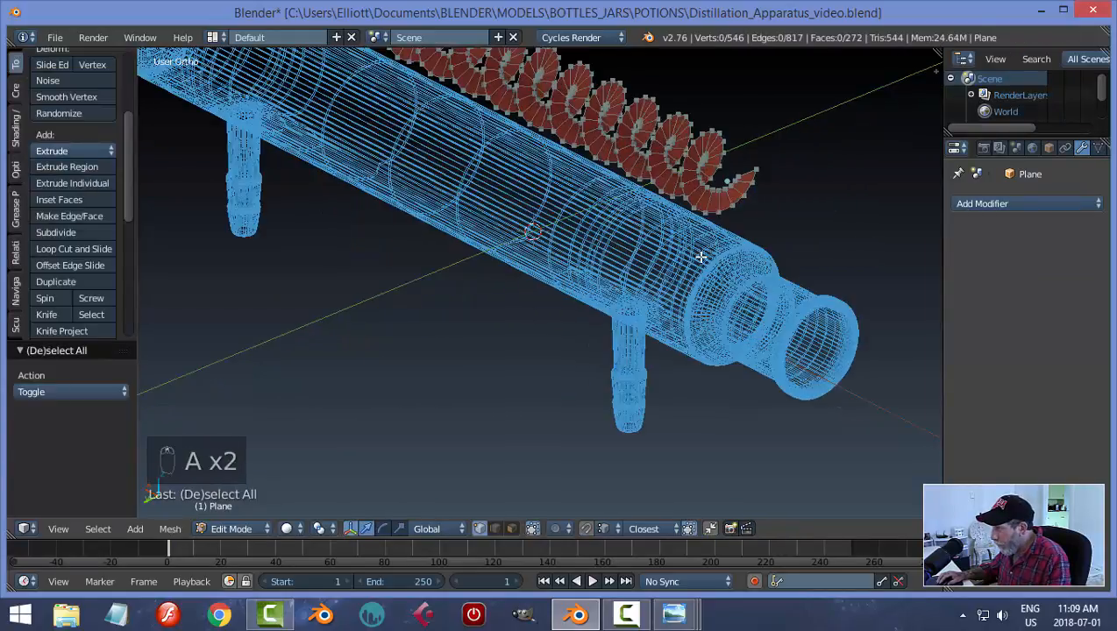
scroll(756, 256, "down", 2)
key("ctrl+Tab")
left_click(741, 269)
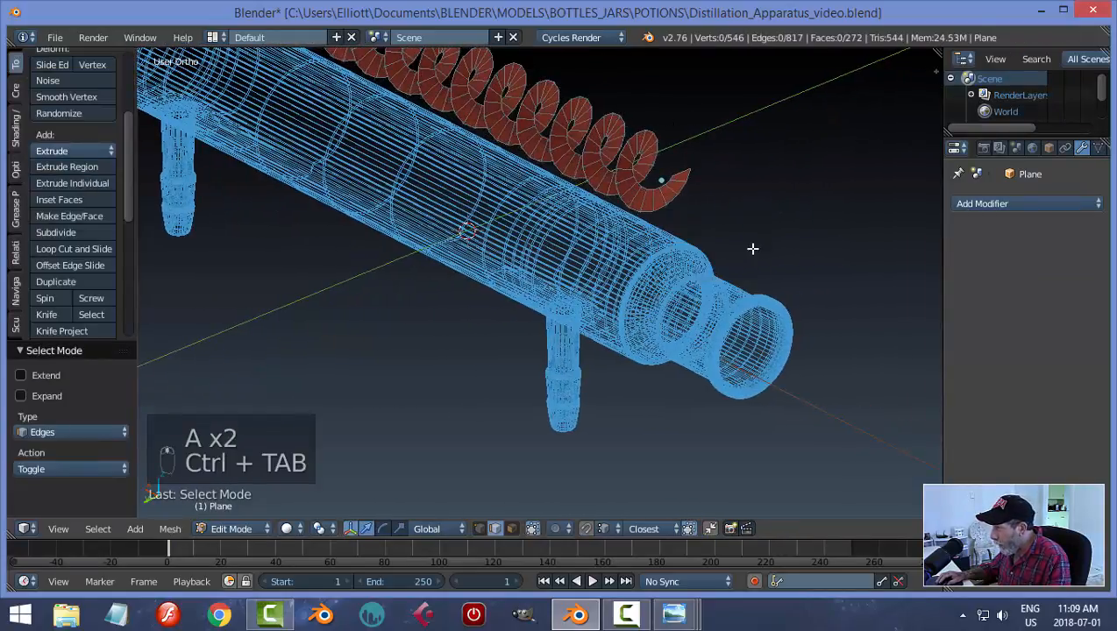
Select the coil's outer spiral edge loop, invert the selection and delete the other edges to leave a single helical line
middle_click_drag(753, 247, 670, 236)
right_click(635, 212, "alt")
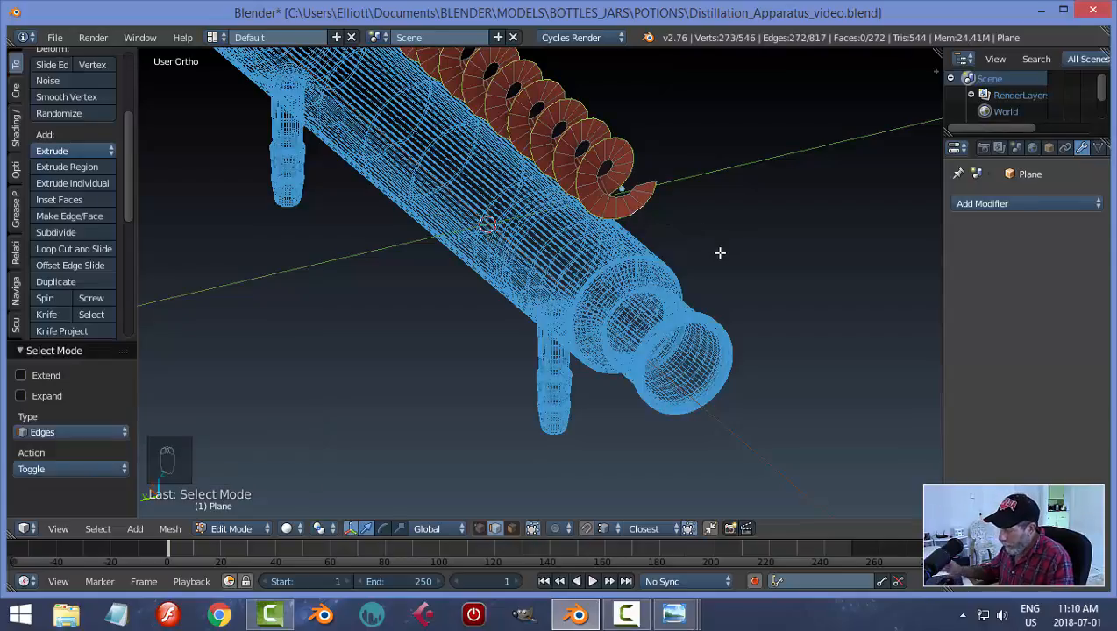
key("ctrl+i")
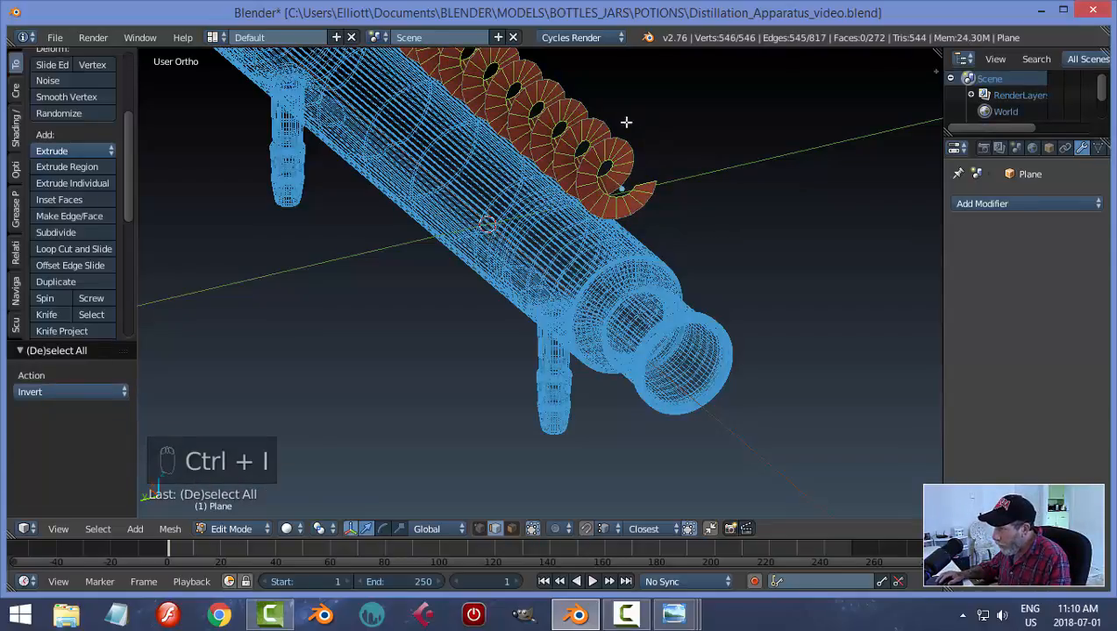
key("x")
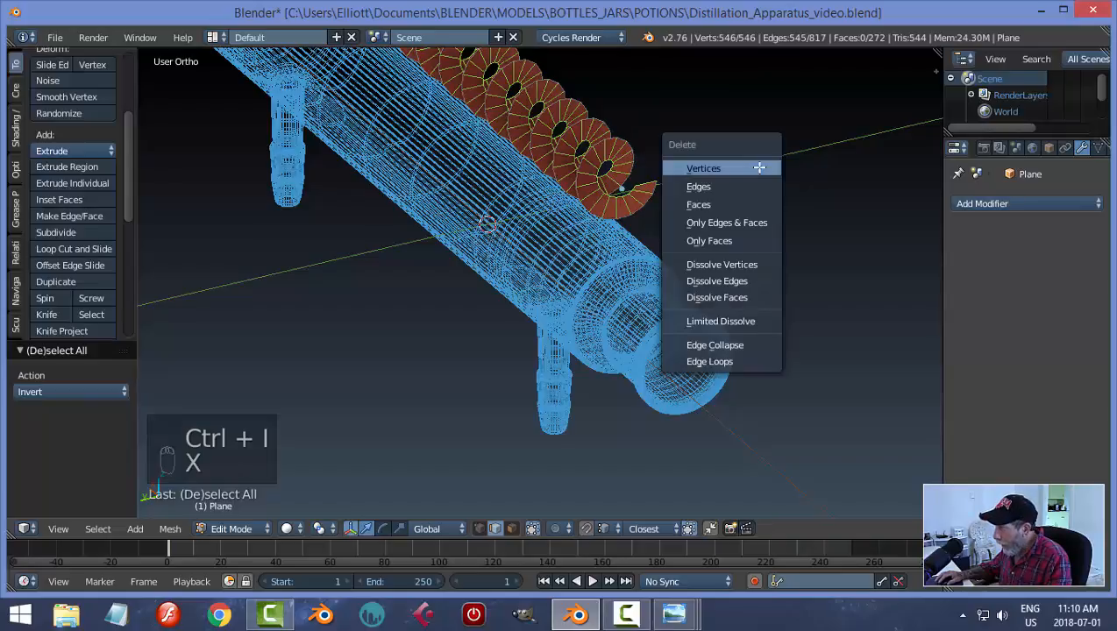
left_click(718, 187)
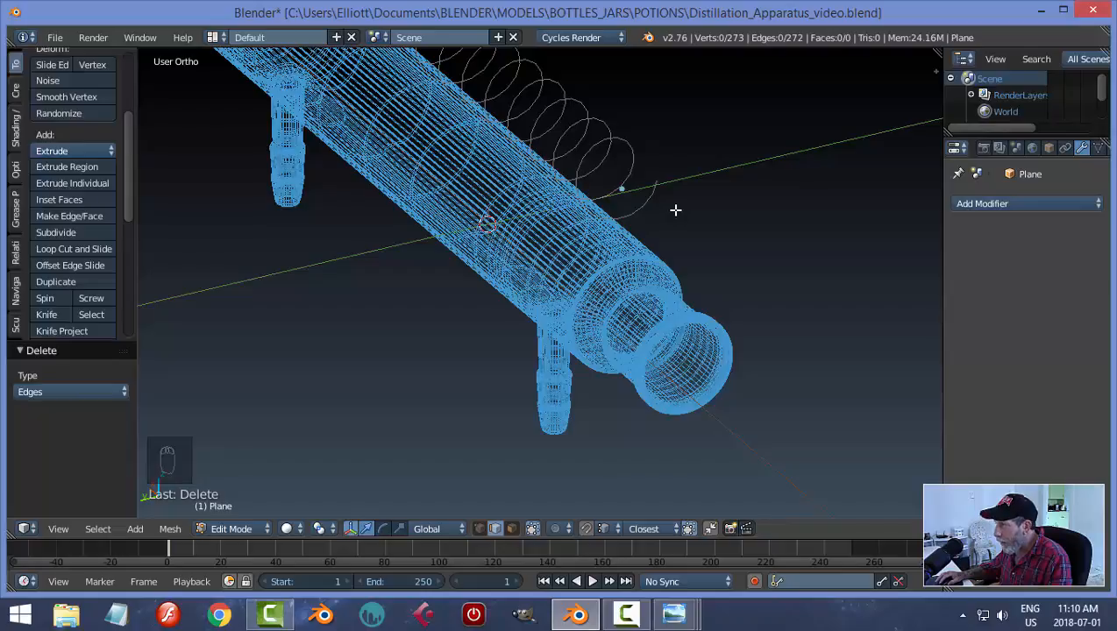
middle_click_drag(675, 210, 705, 250)
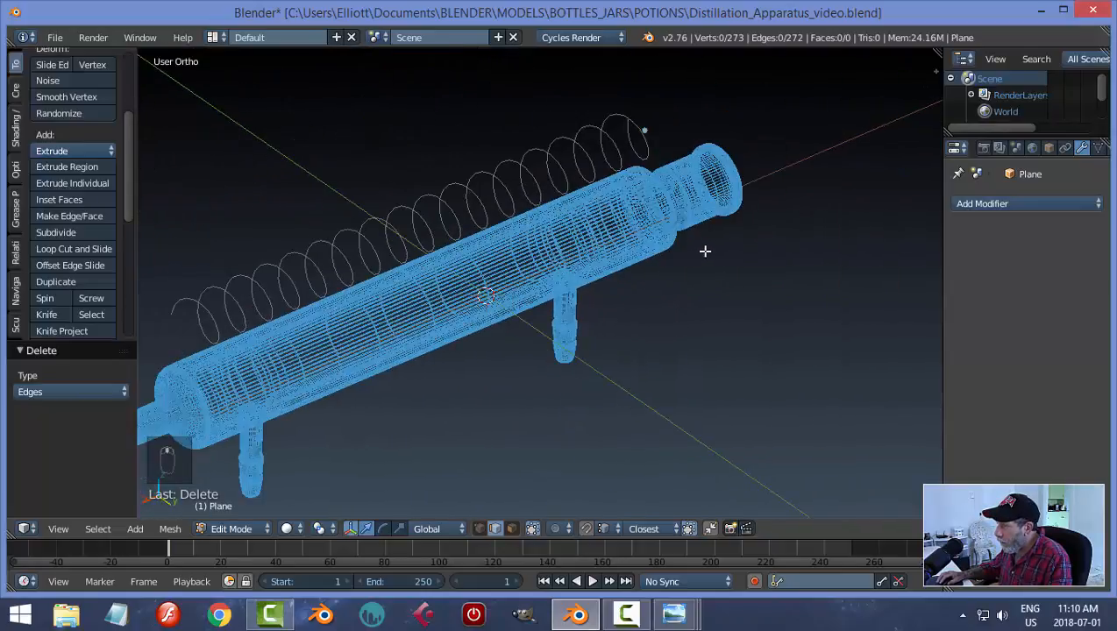
Leave mesh editing and lower the coil along Z by about 0.972 plus 0.106 to centre it inside the condenser body
key("Tab")
left_click(595, 234)
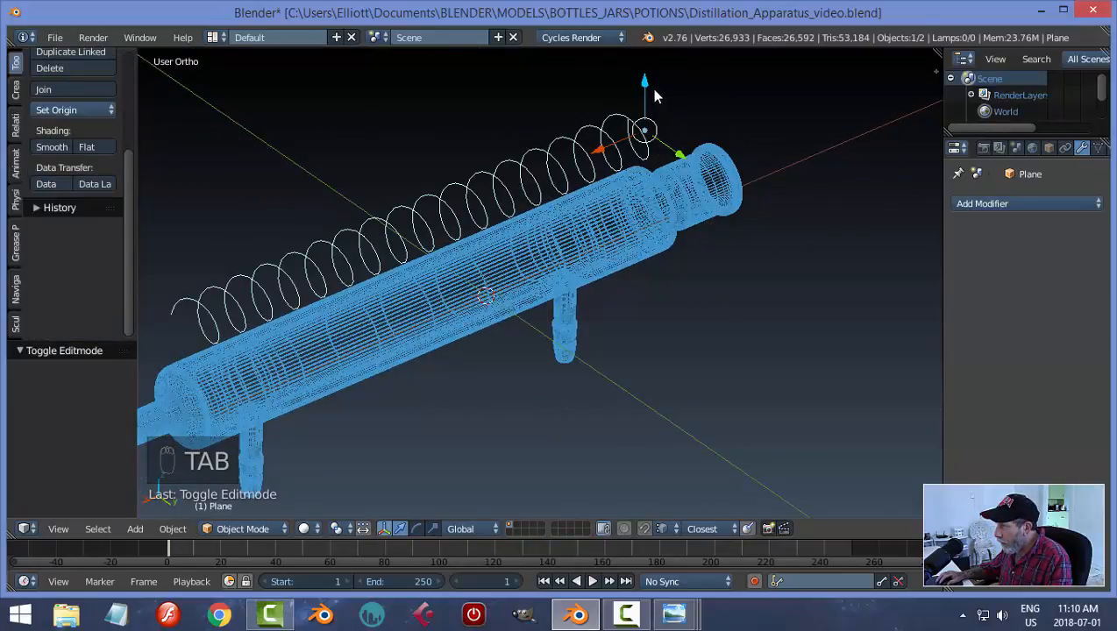
left_click_drag(650, 88, 660, 162)
middle_click_drag(548, 301, 605, 260)
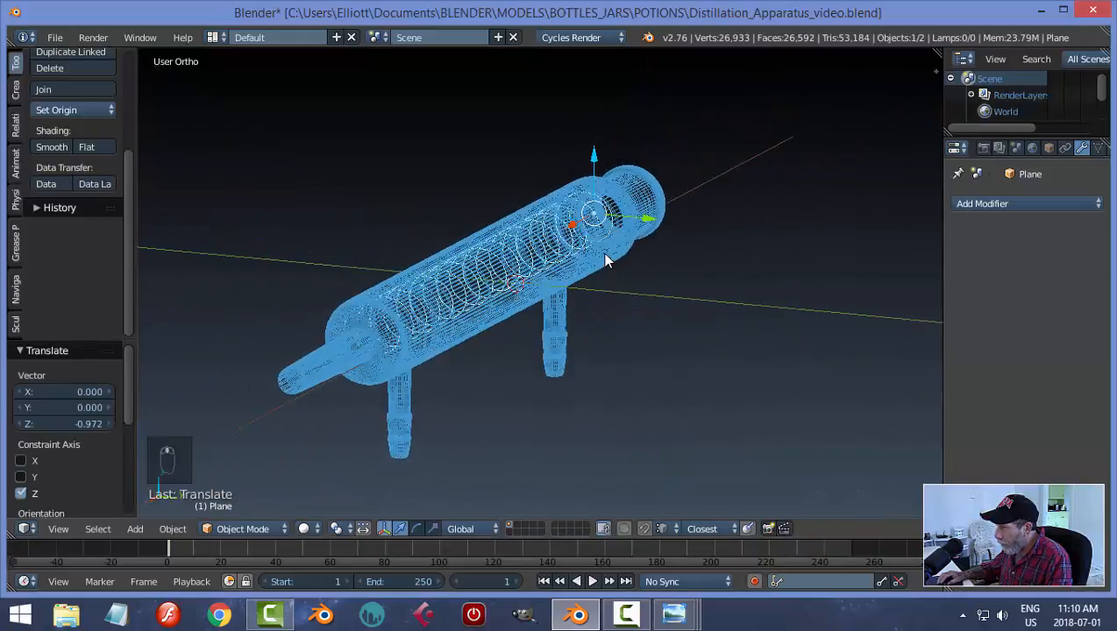
key("KP_3")
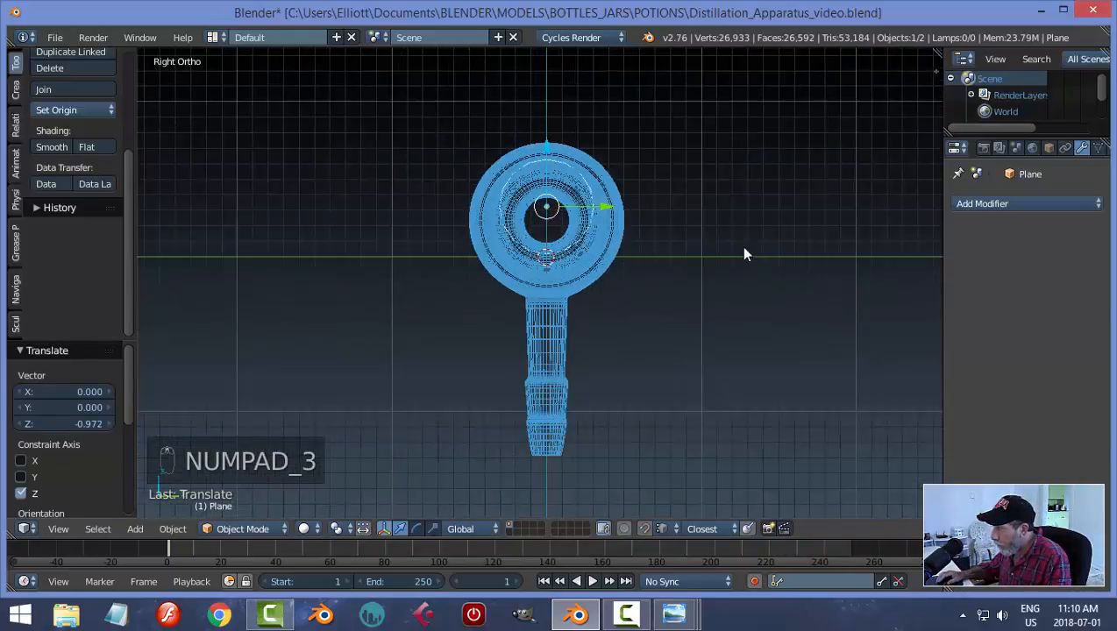
left_click_drag(550, 148, 550, 162)
Hide the condenser body and add a Subdivision Surface modifier to the coil
middle_click_drag(549, 163, 589, 287)
right_click(634, 300)
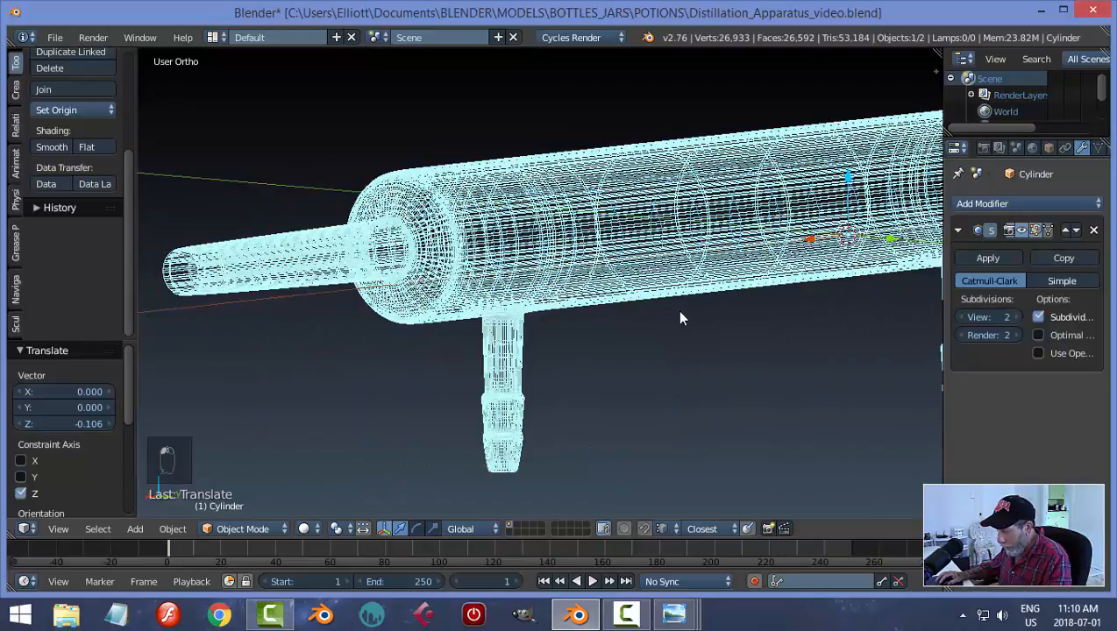
key("h")
right_click(392, 227)
key("Tab")
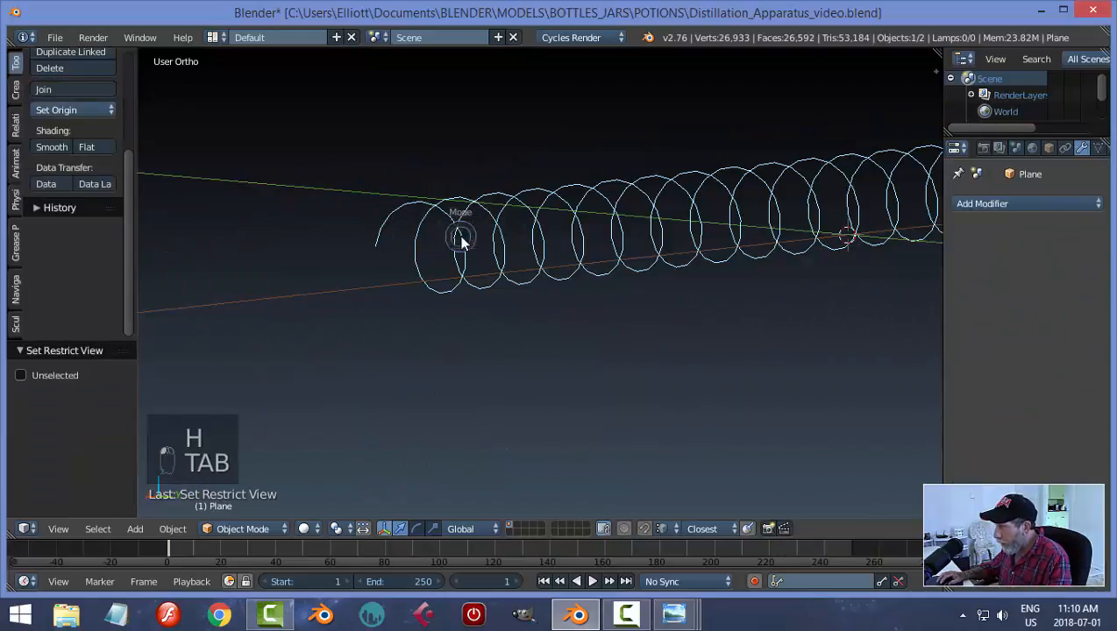
right_click(568, 247)
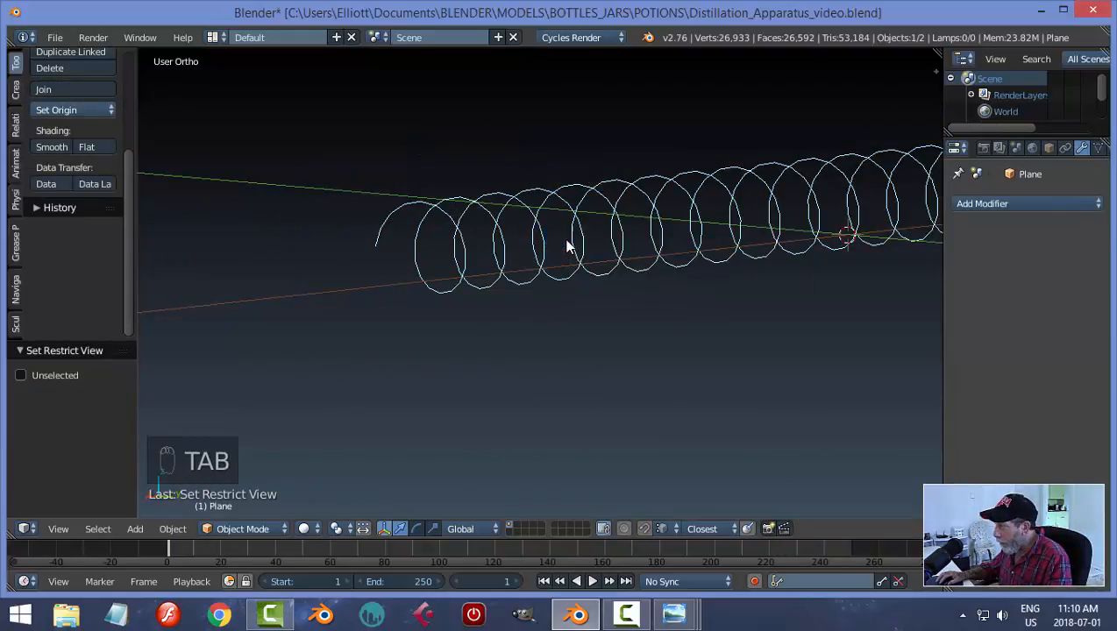
left_click(977, 207)
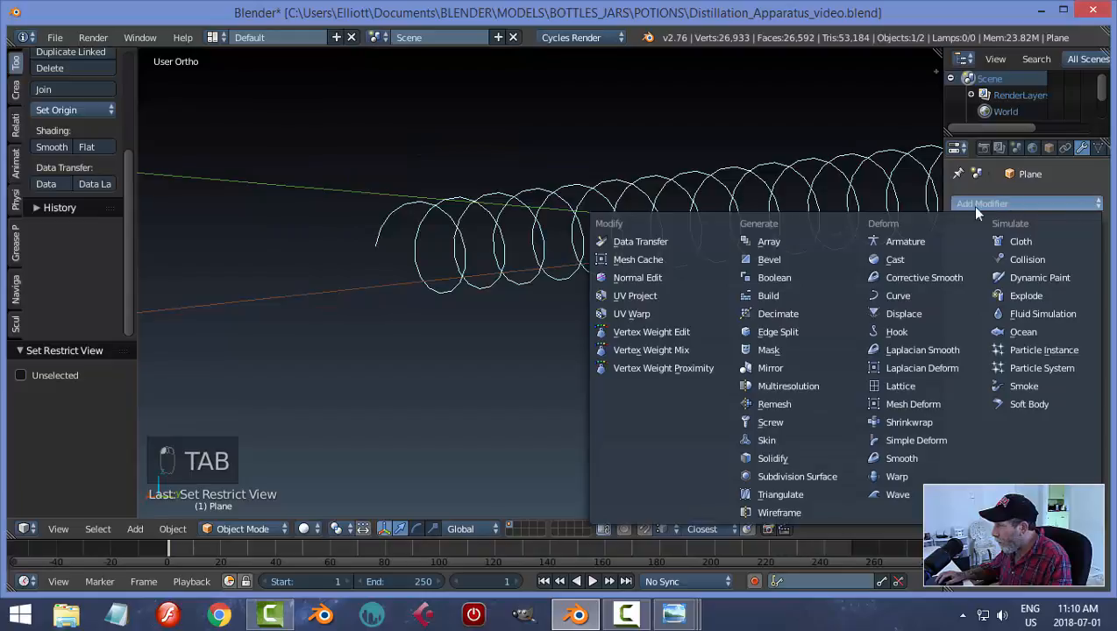
left_click(814, 474)
Open the coil mesh for editing in vertex selection mode
key("Tab")
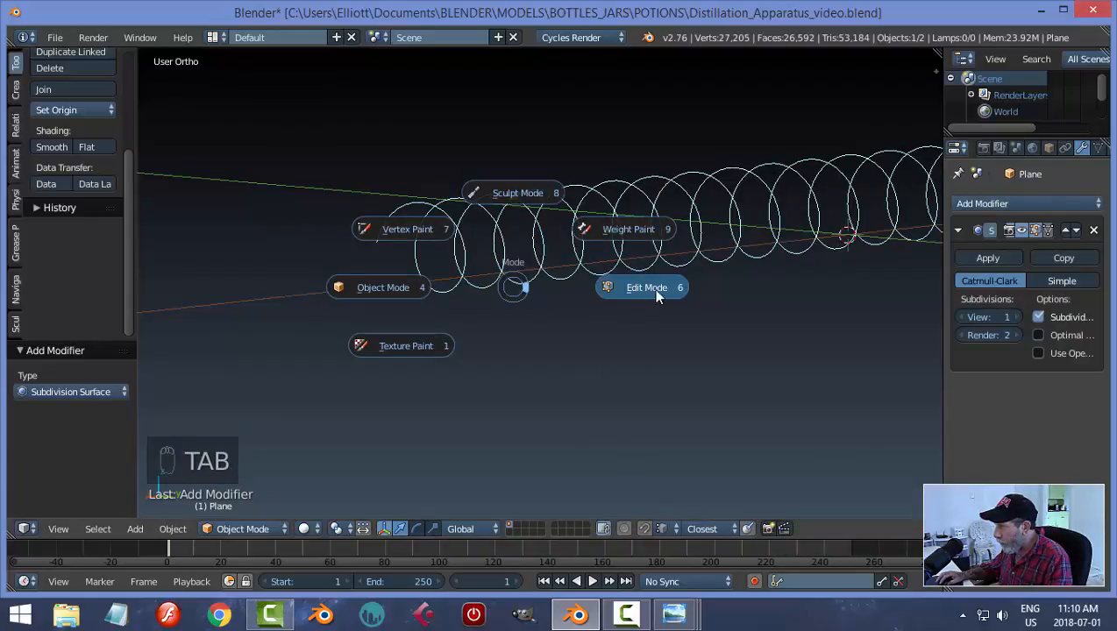
left_click(656, 294)
key("ctrl+Tab")
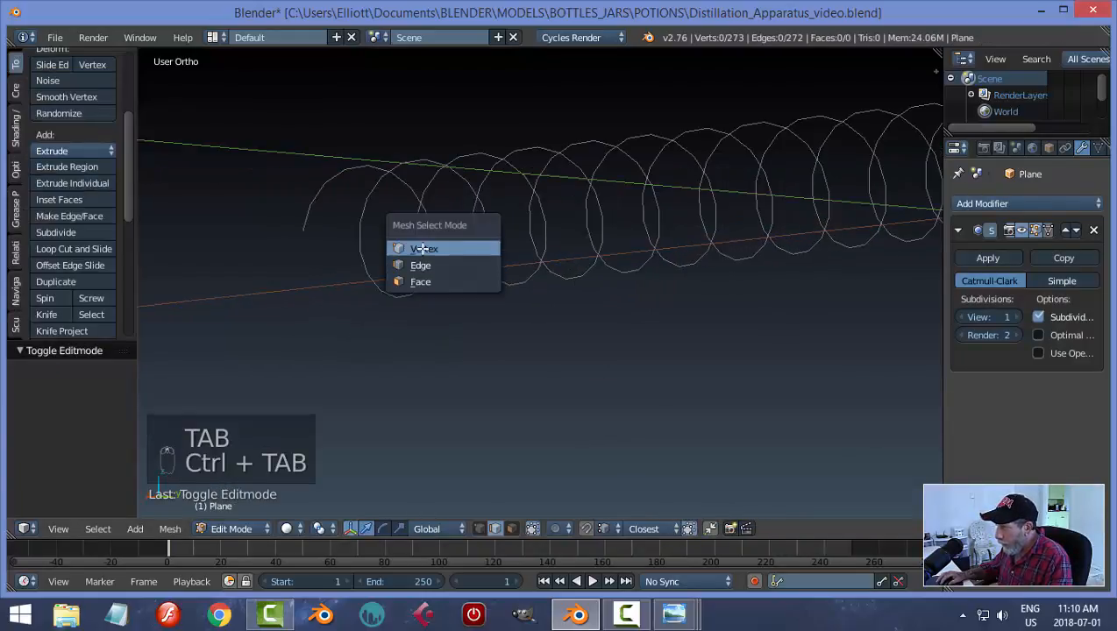
left_click(446, 249)
Extrude the coil's end vertex about 0.32 along Y, and pull it back about 0.017 onto the coil's central axis
right_click(302, 230)
middle_click_drag(558, 279, 594, 187)
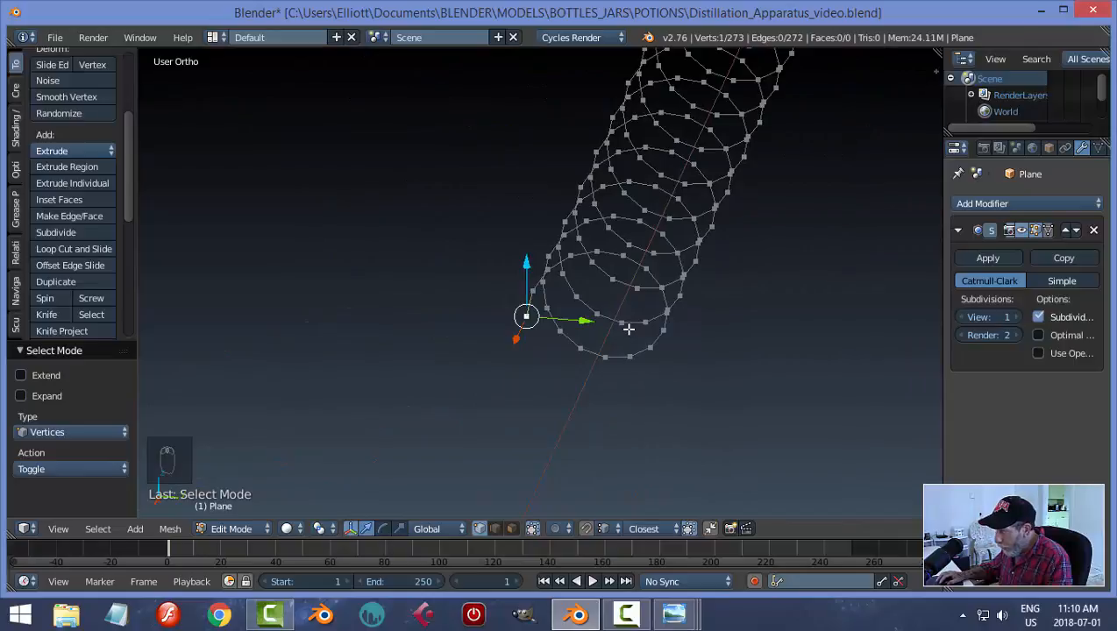
key("e")
right_click(581, 320)
left_click_drag(581, 320, 654, 348)
key("KP_3")
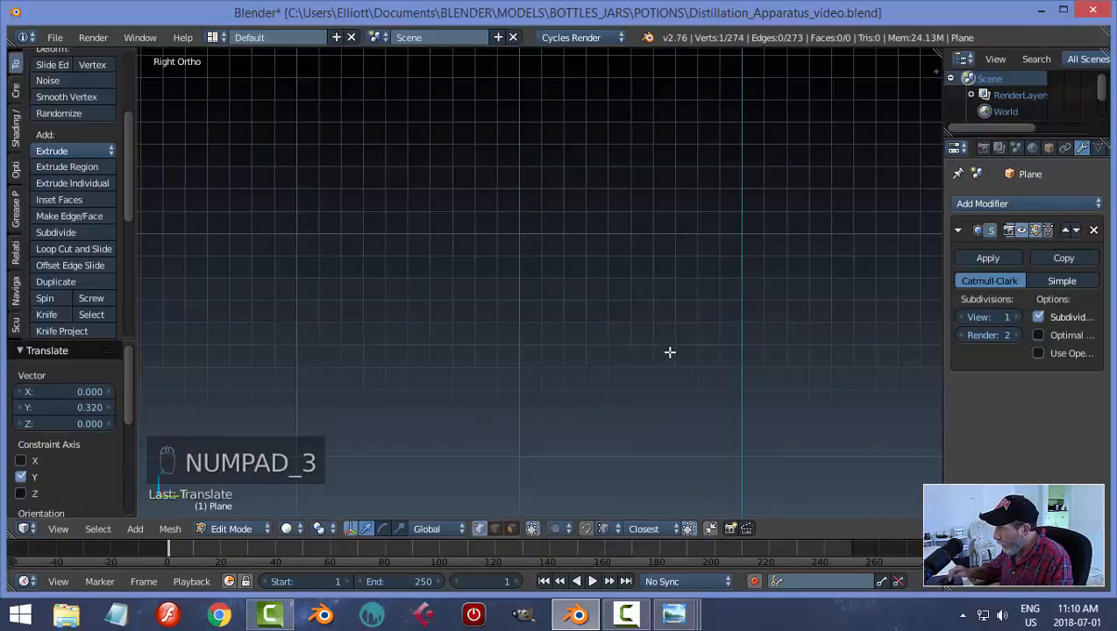
scroll(712, 300, "down", 4)
key("KP_Decimal")
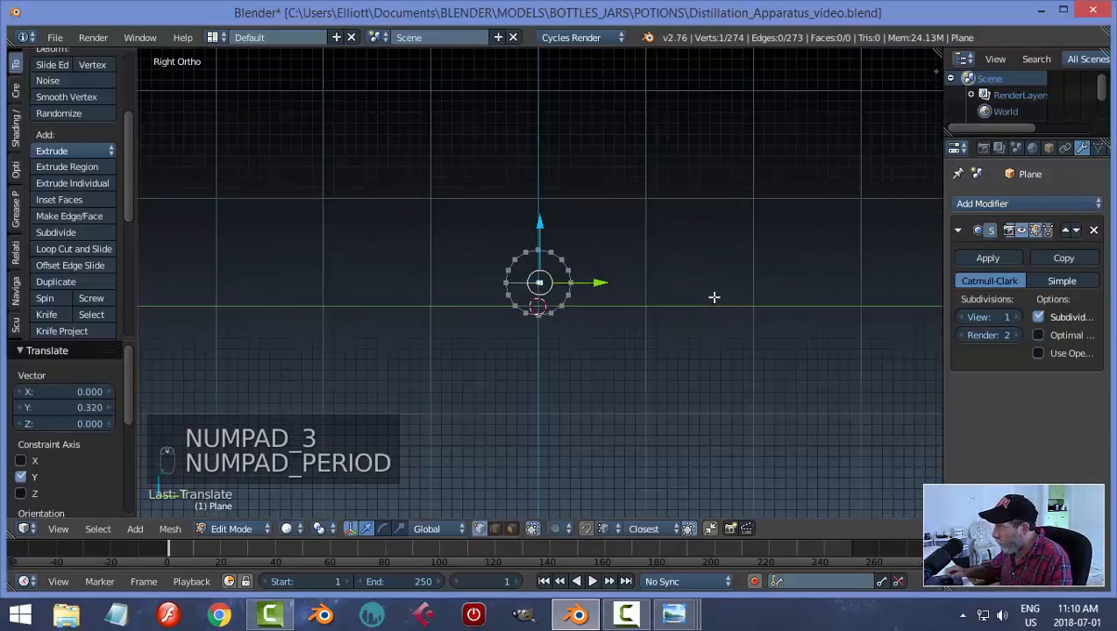
scroll(714, 297, "up", 7)
left_click_drag(600, 283, 586, 284)
Extrude the centred end vertex a short distance outward along X to form the coil's outlet
middle_click_drag(586, 284, 603, 336)
key("e")
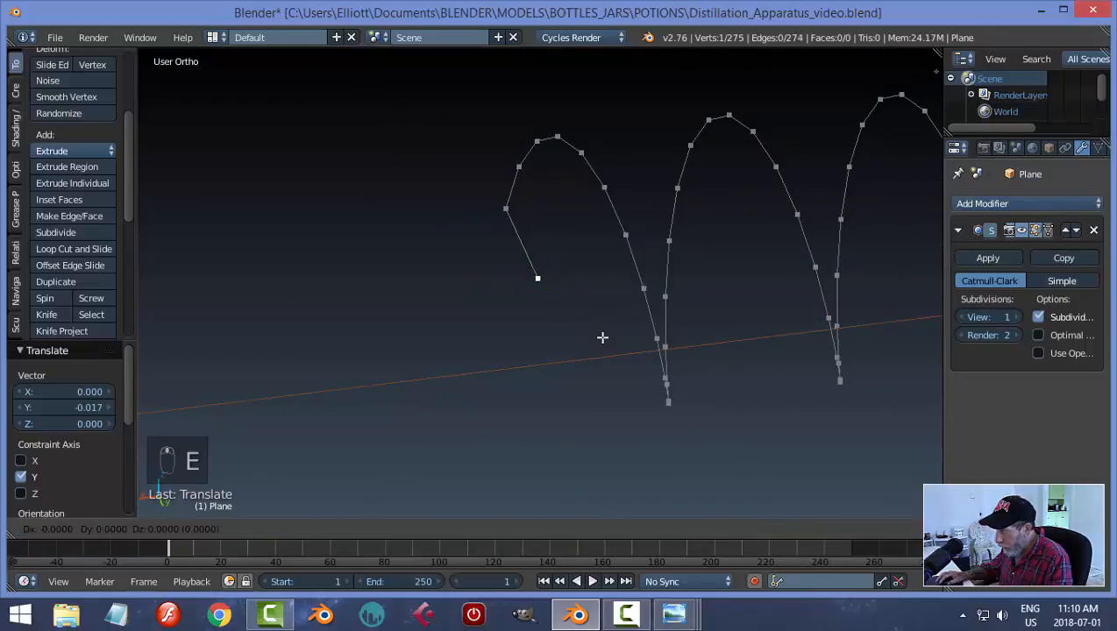
left_click(603, 336)
left_click_drag(483, 288, 442, 302)
Bevel the two corner vertices at this coil end with Vertex Only, 3 segments and an amount of 0.250
key("a")
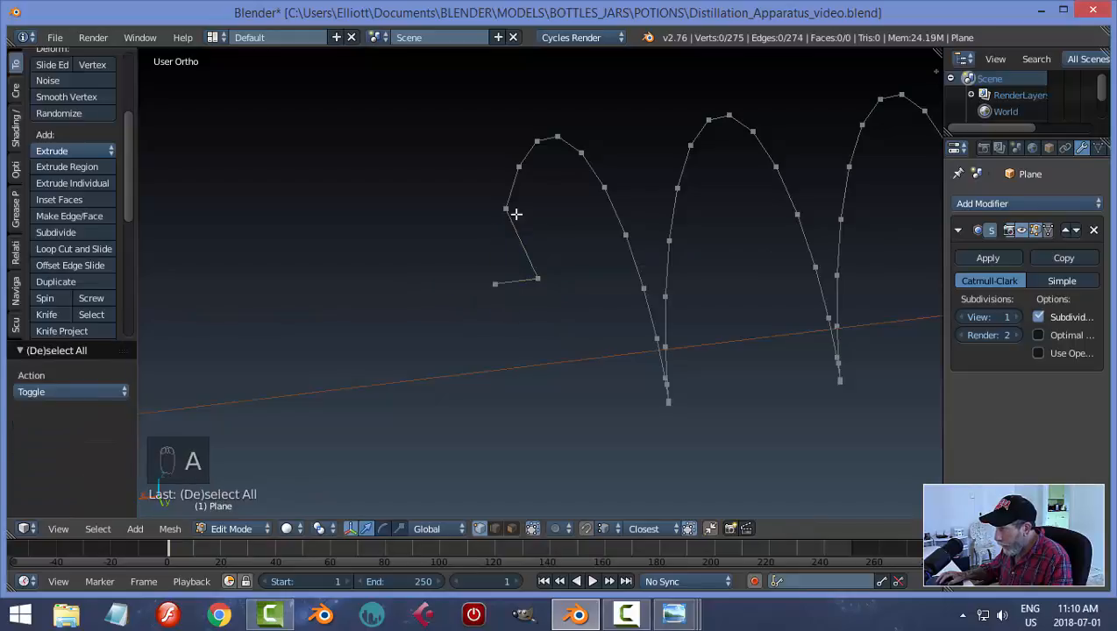
right_click(537, 279, "shift")
middle_click_drag(611, 311, 688, 299)
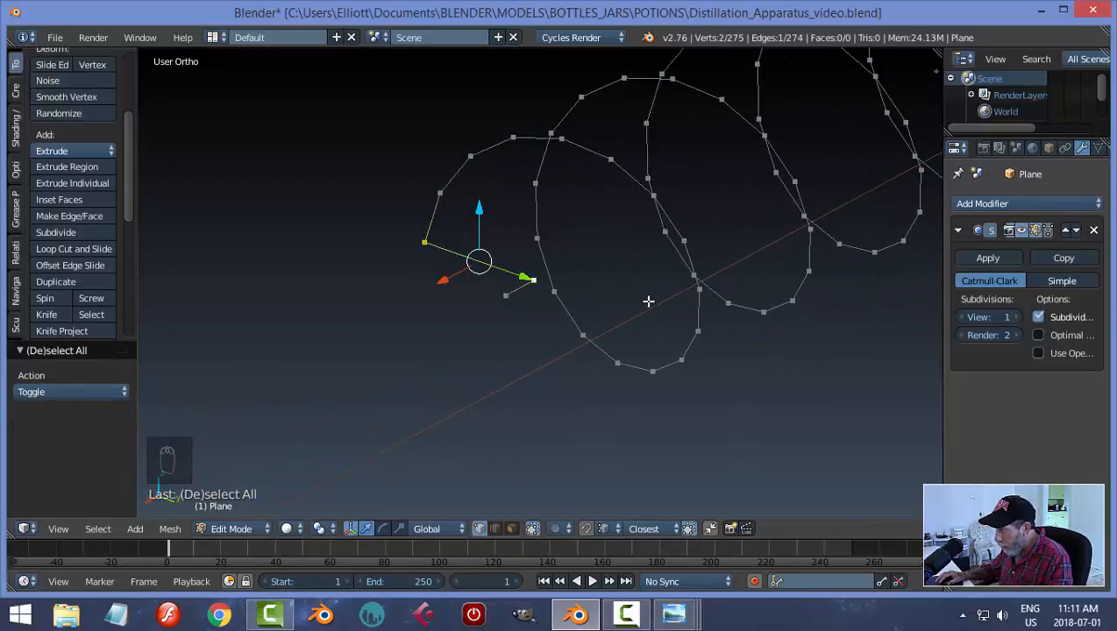
key("ctrl+b")
left_click(647, 300)
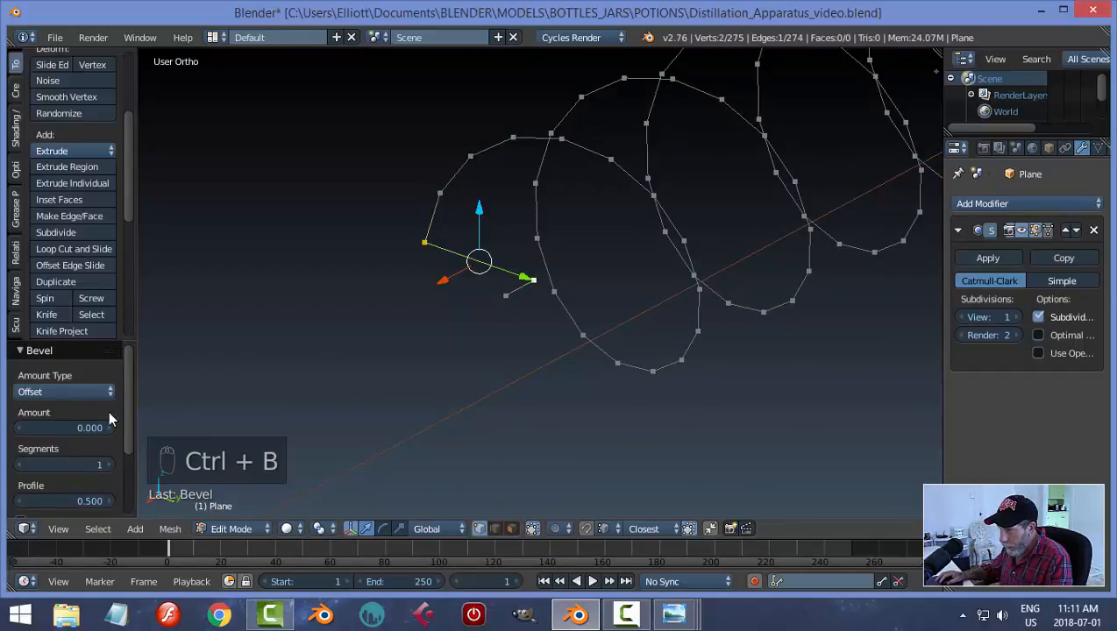
scroll(131, 426, "down", 3)
left_click(82, 426)
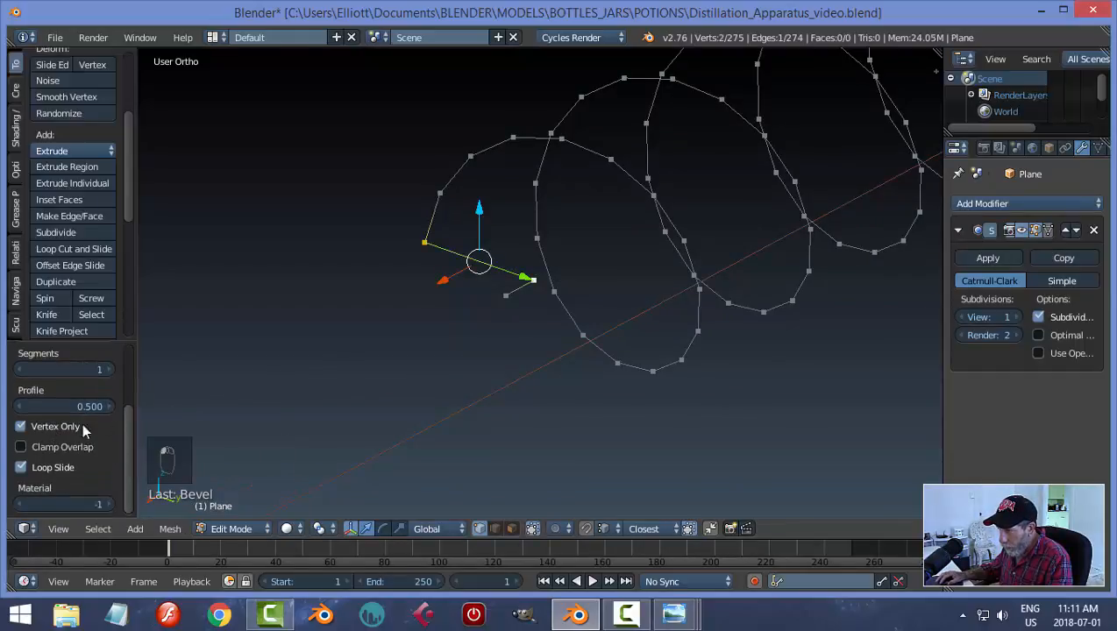
scroll(125, 424, "up", 2)
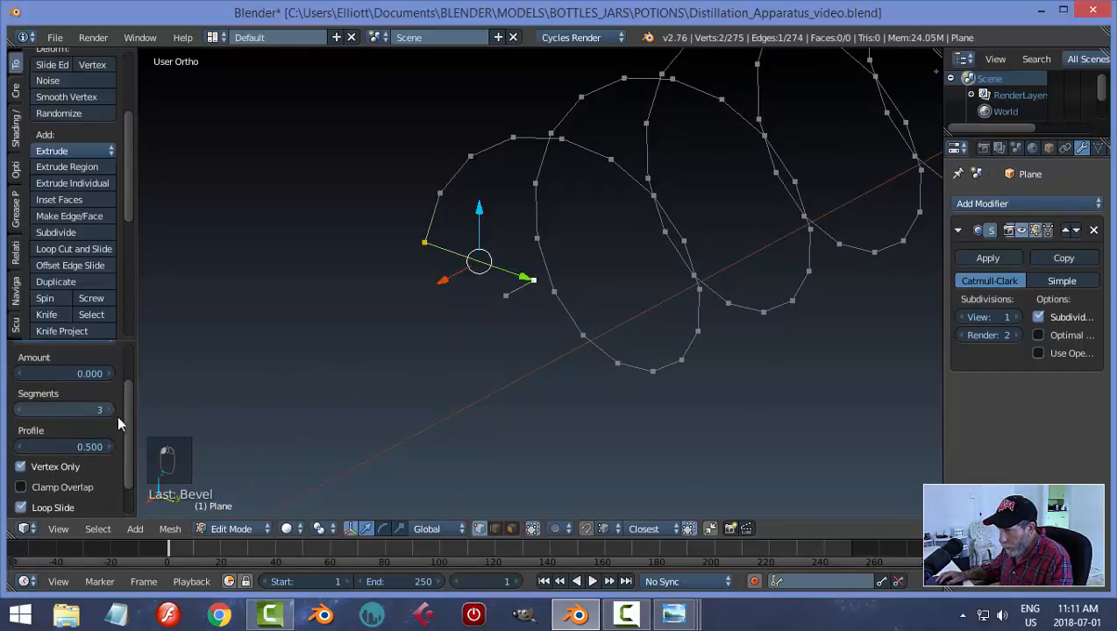
scroll(133, 425, "up", 1)
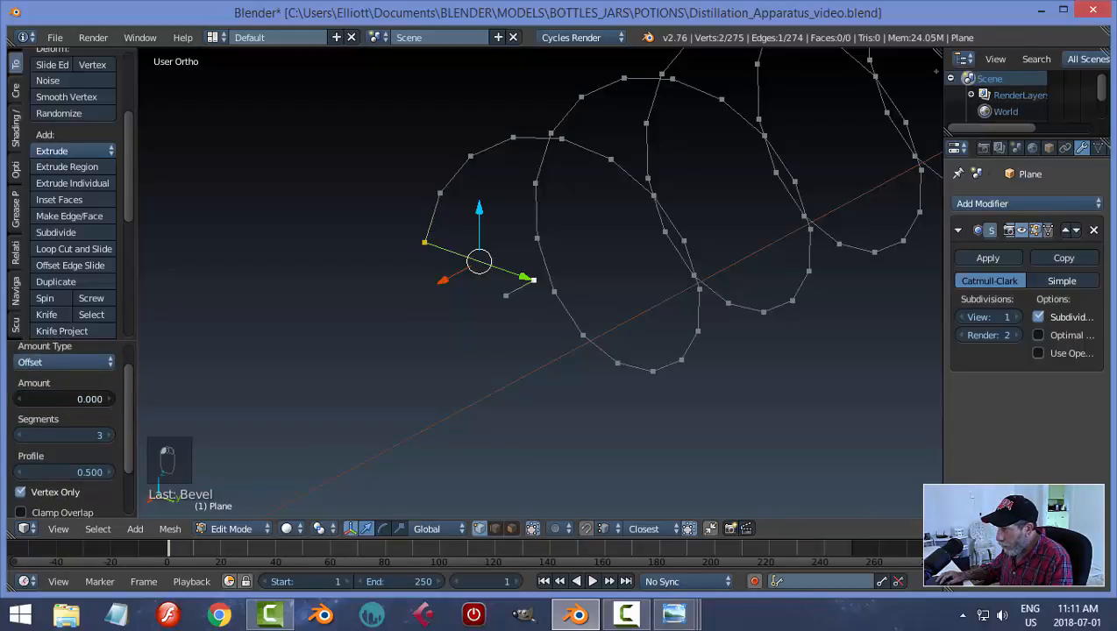
left_click_drag(64, 398, 86, 399)
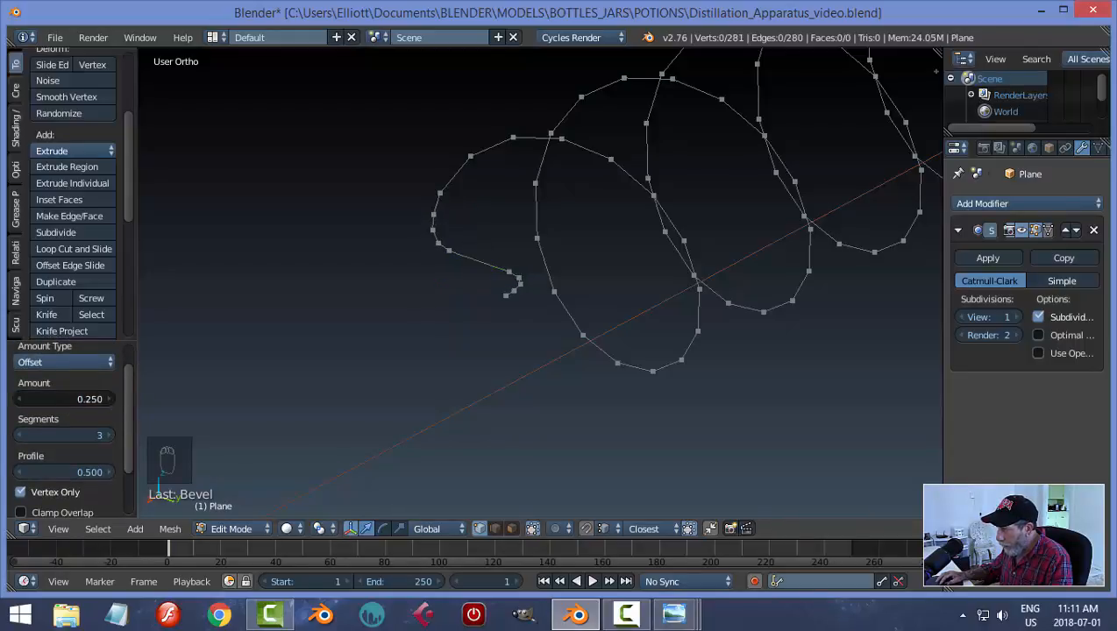
Extrude the end vertex at the coil's opposite end along Y to the coil's central axis
middle_click_drag(405, 353, 718, 399)
key("a")
key("a")
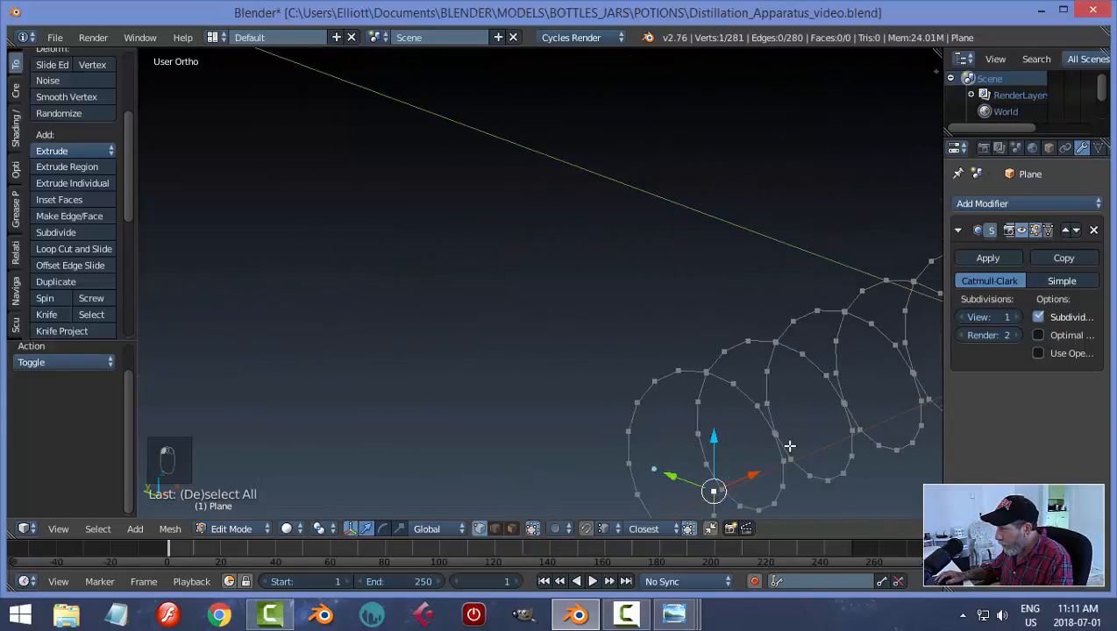
key("ctrl+KP_3")
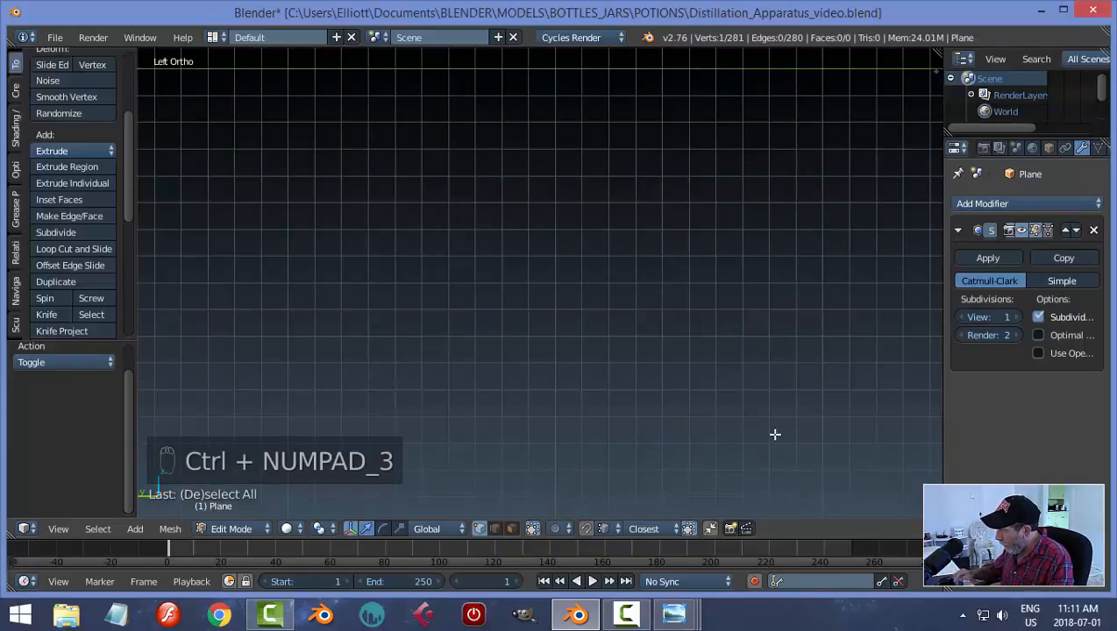
key("KP_Decimal")
scroll(610, 389, "up", 5)
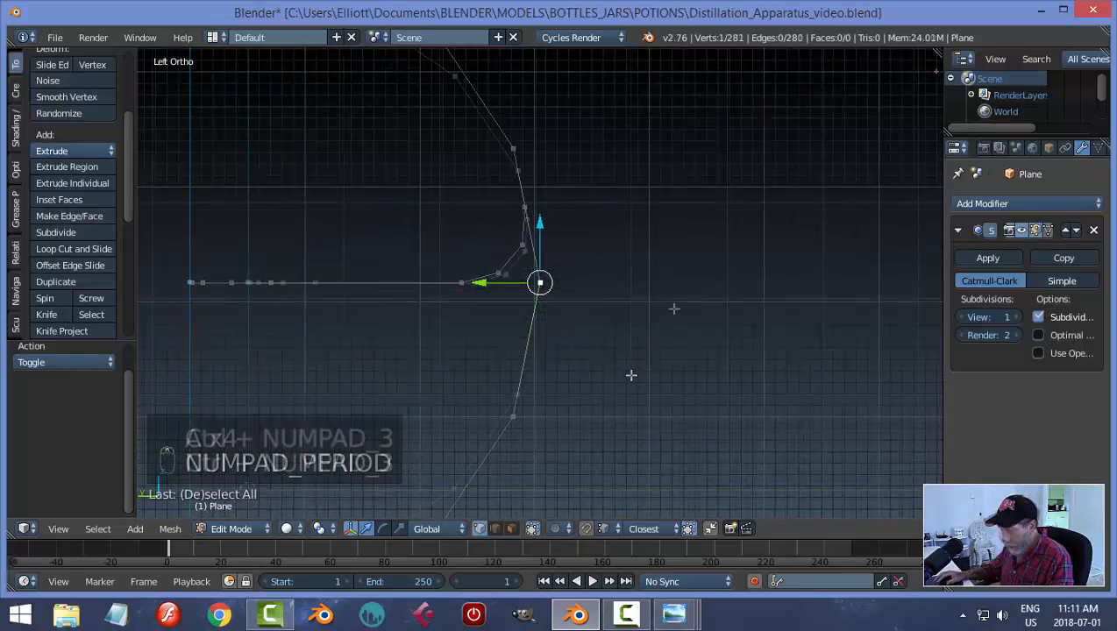
key("e")
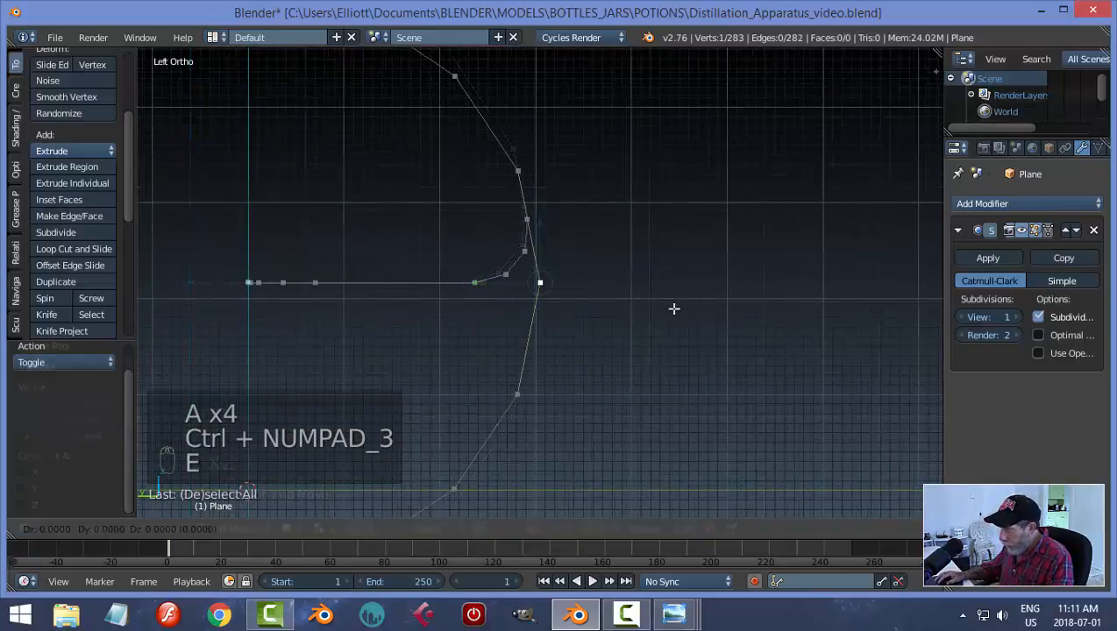
right_click(673, 308)
left_click_drag(474, 285, 299, 293)
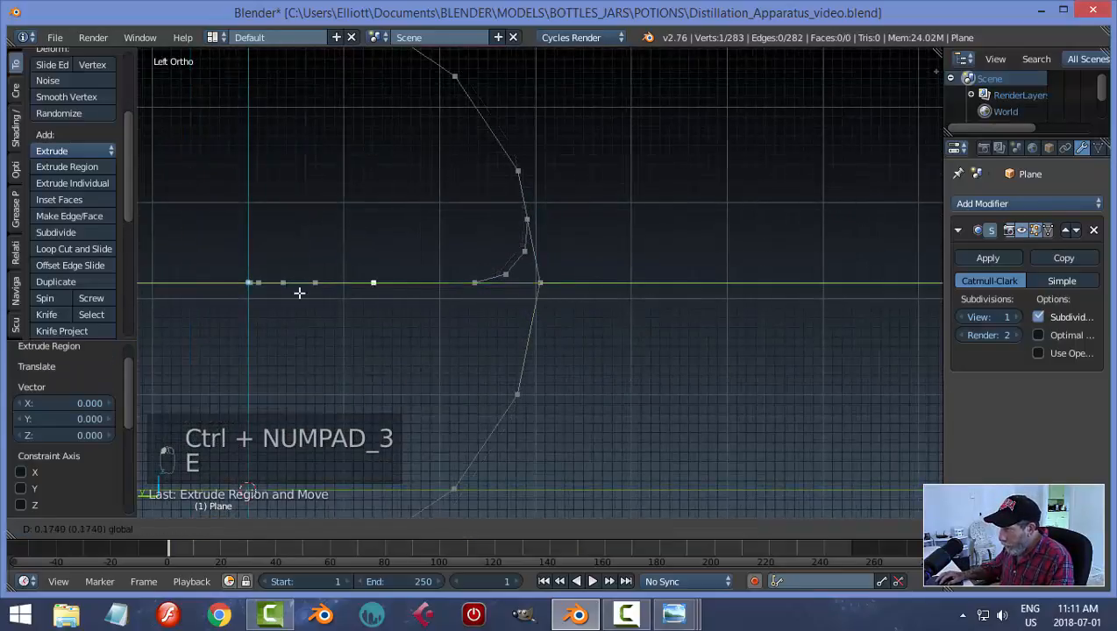
left_click_drag(206, 293, 197, 292)
Extrude the opposite end's centred vertex about 0.095 outward along negative X
middle_click_drag(197, 292, 520, 250)
key("e")
right_click(493, 229)
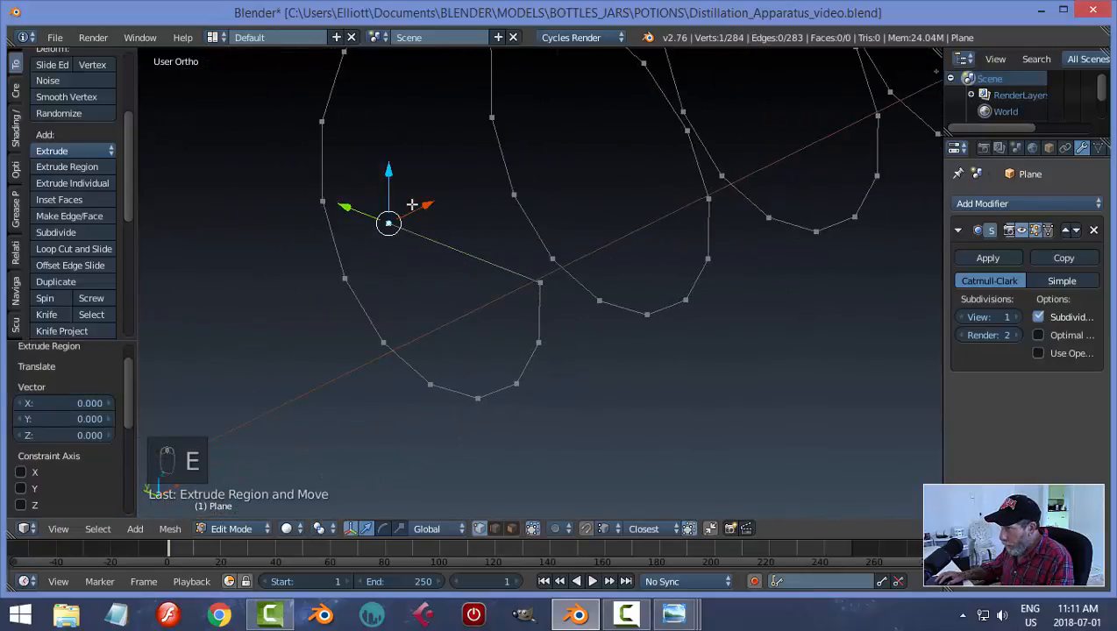
left_click_drag(426, 208, 391, 242)
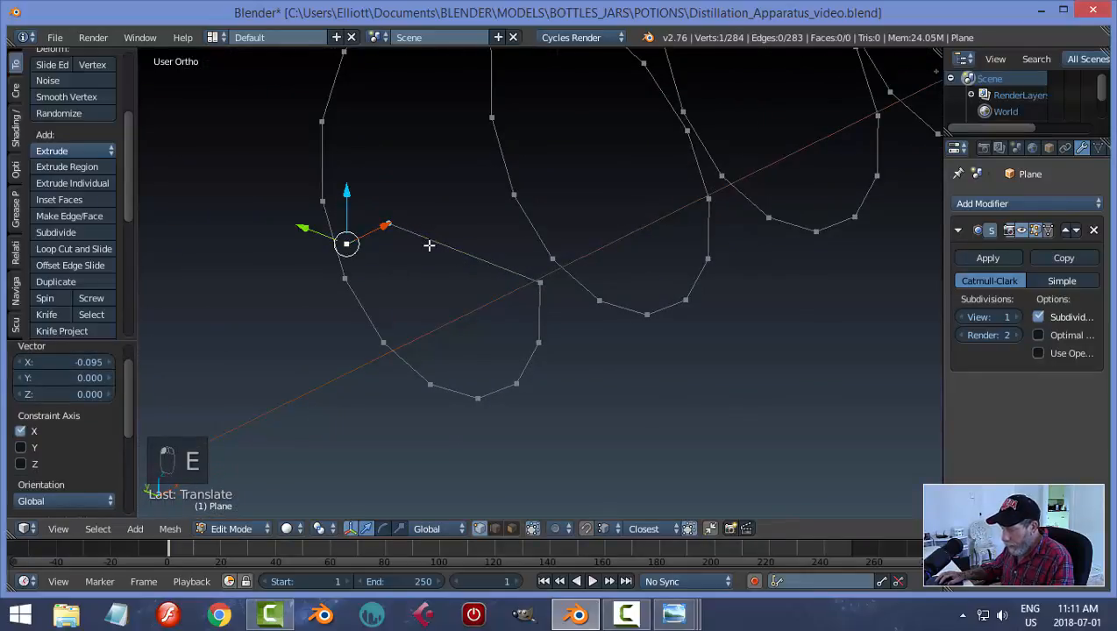
Bevel the two corner vertices at the opposite coil end with 3 segments and an amount of 0.290
key("a")
right_click(540, 280)
right_click(388, 223, "shift")
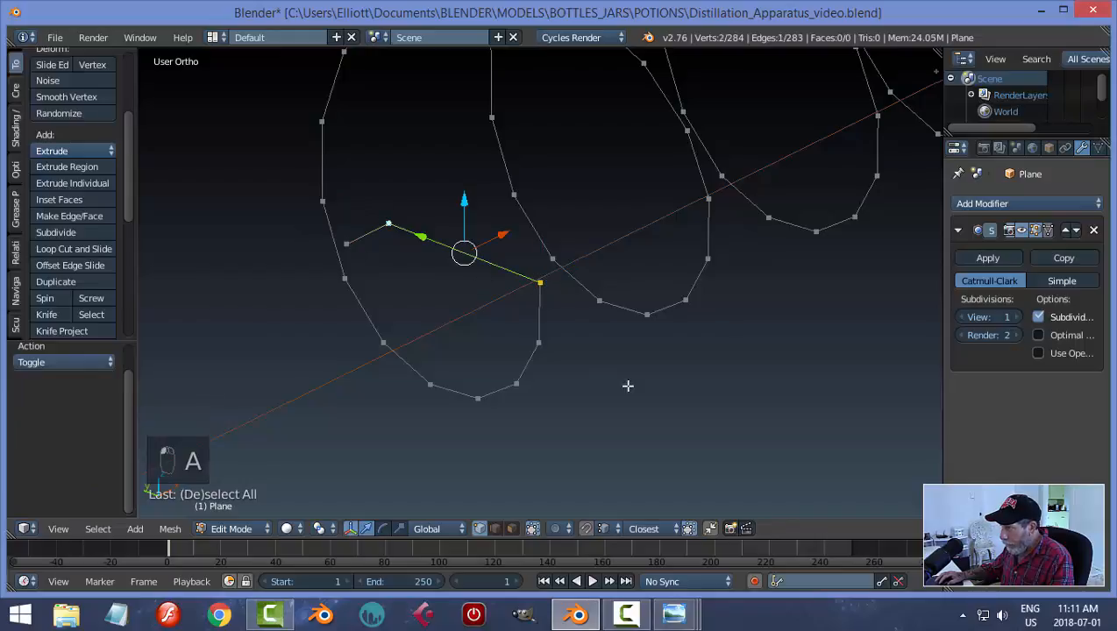
key("ctrl+b")
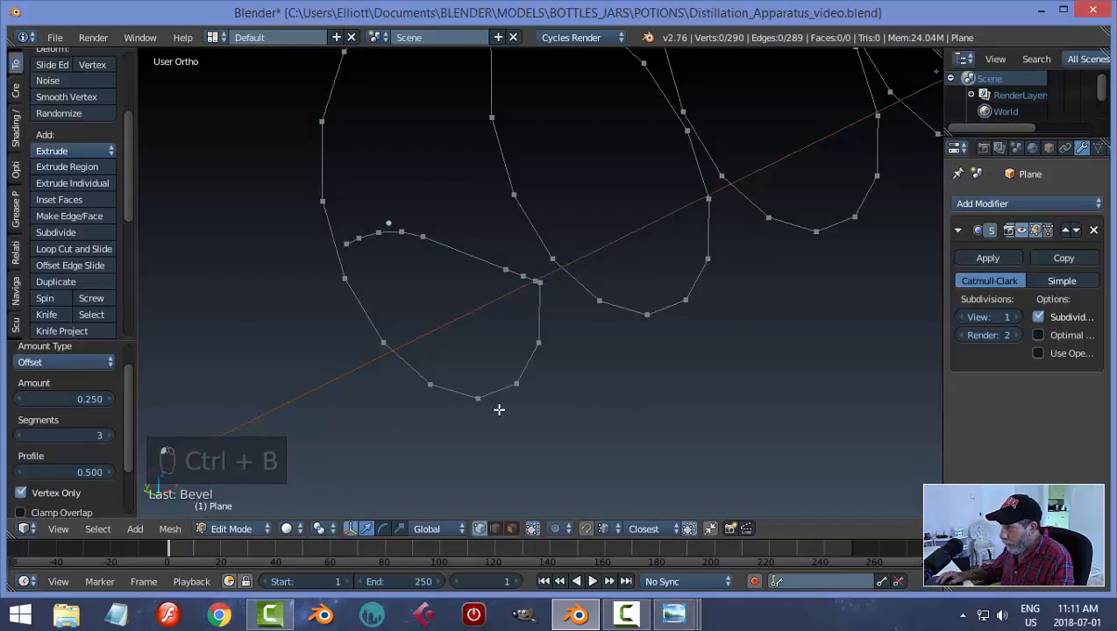
middle_click_drag(625, 364, 240, 396)
left_click(59, 399)
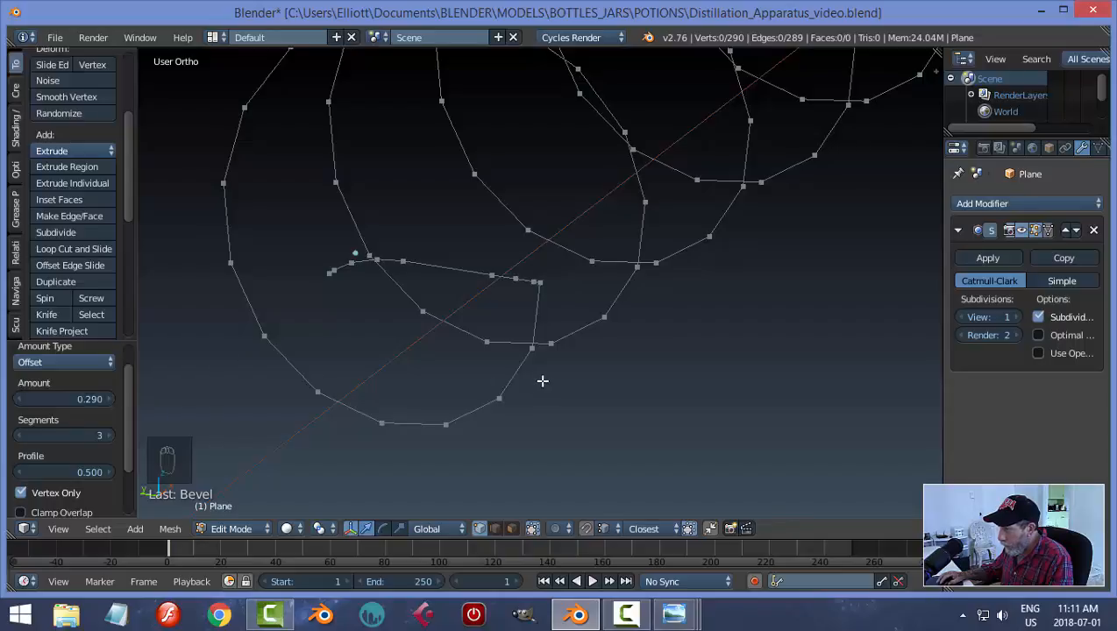
Lower the corner vertex at the coil end along Z to expose its overlapping duplicate, and delete the displaced vertex
key("a")
scroll(550, 379, "up", 3)
right_click(541, 294)
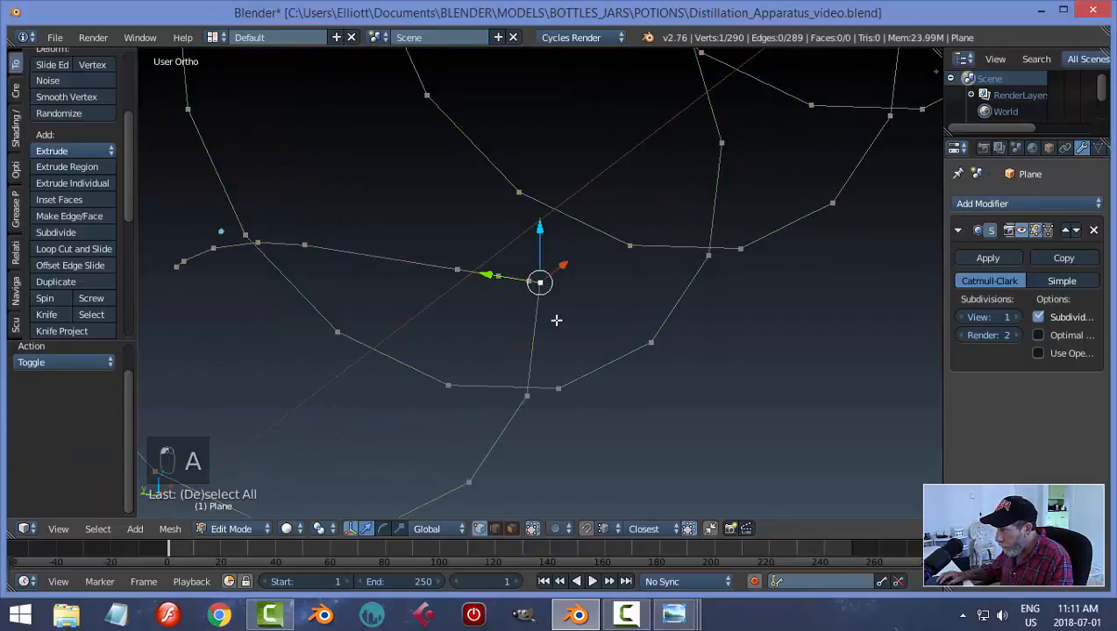
left_click_drag(547, 249, 544, 253)
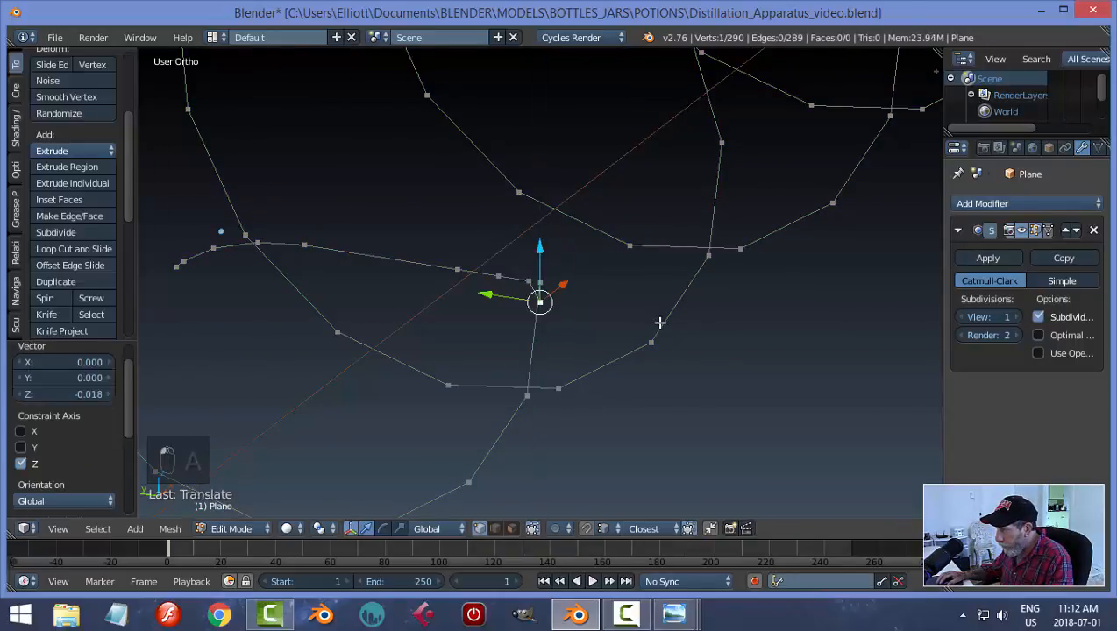
middle_click_drag(661, 322, 627, 322)
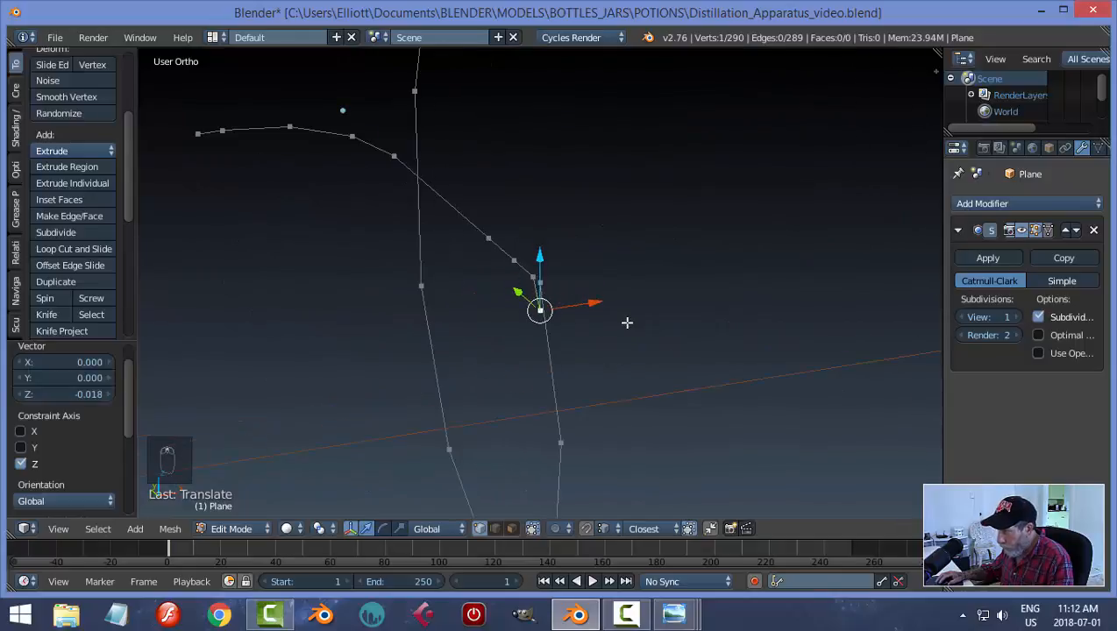
key("x")
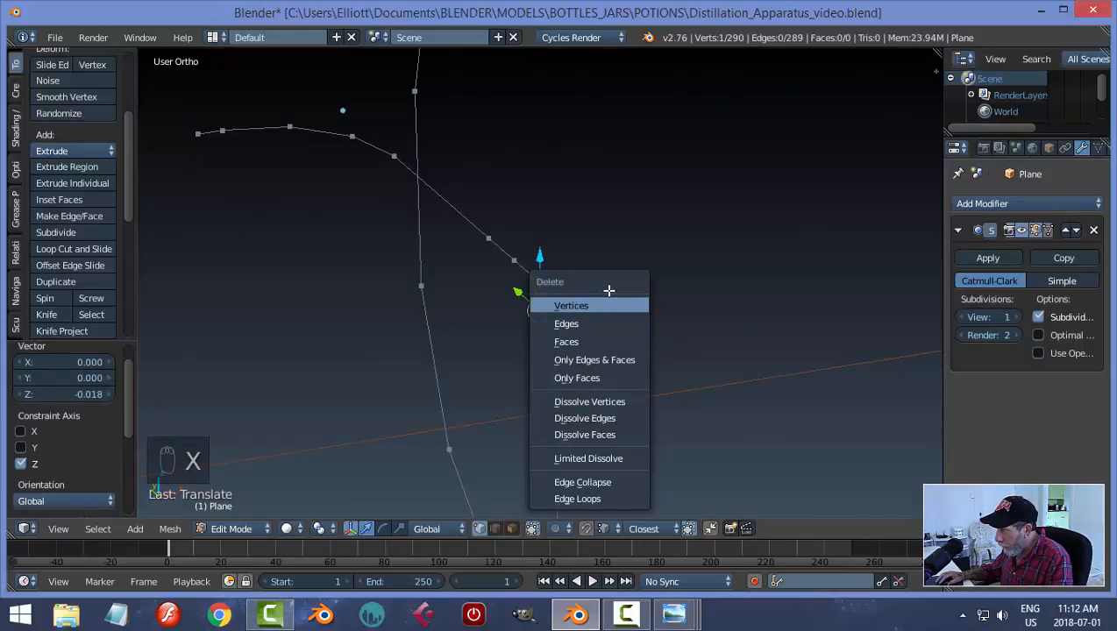
left_click(585, 303)
Move the remaining corner vertex down 0.012 along Z and connect it to the neighbouring vertex with an edge
middle_click_drag(586, 304, 541, 291)
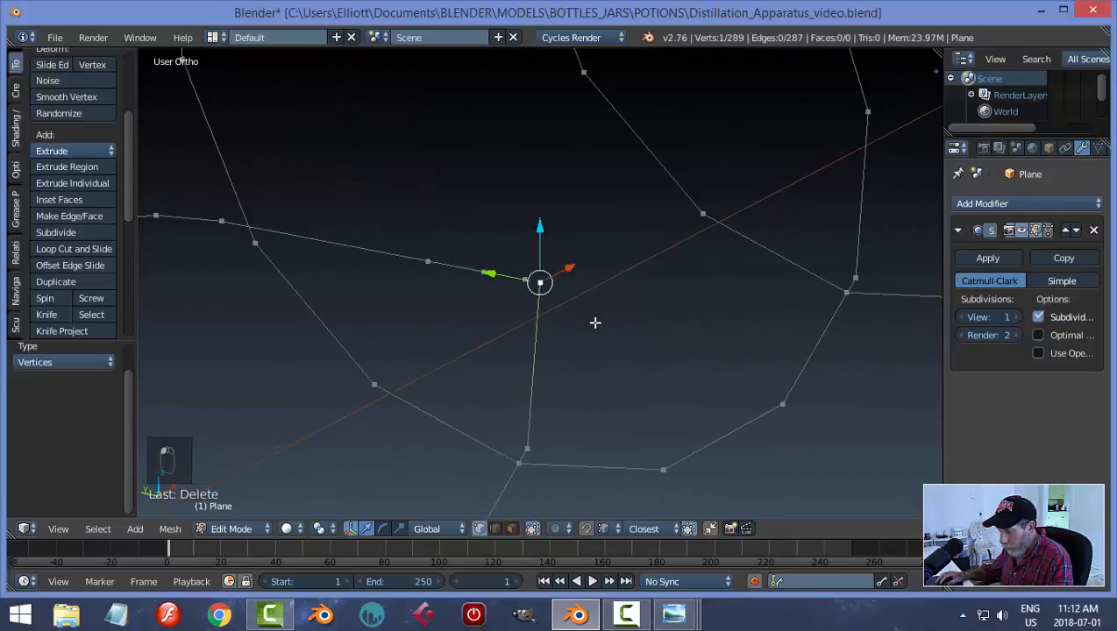
left_click_drag(542, 242, 543, 250)
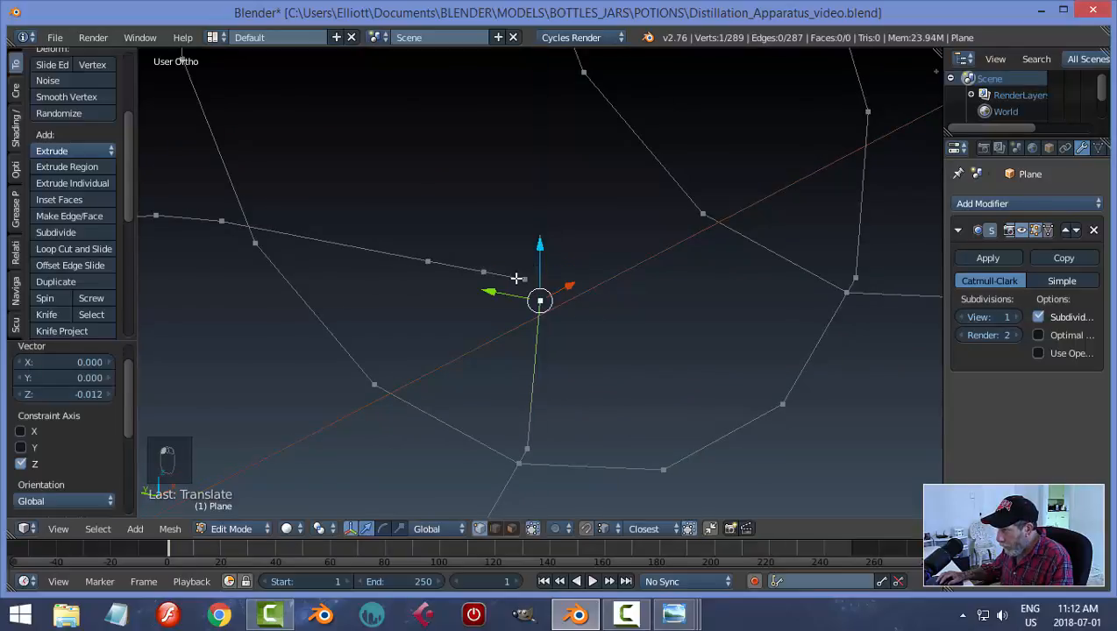
left_click(524, 280, "shift")
key("f")
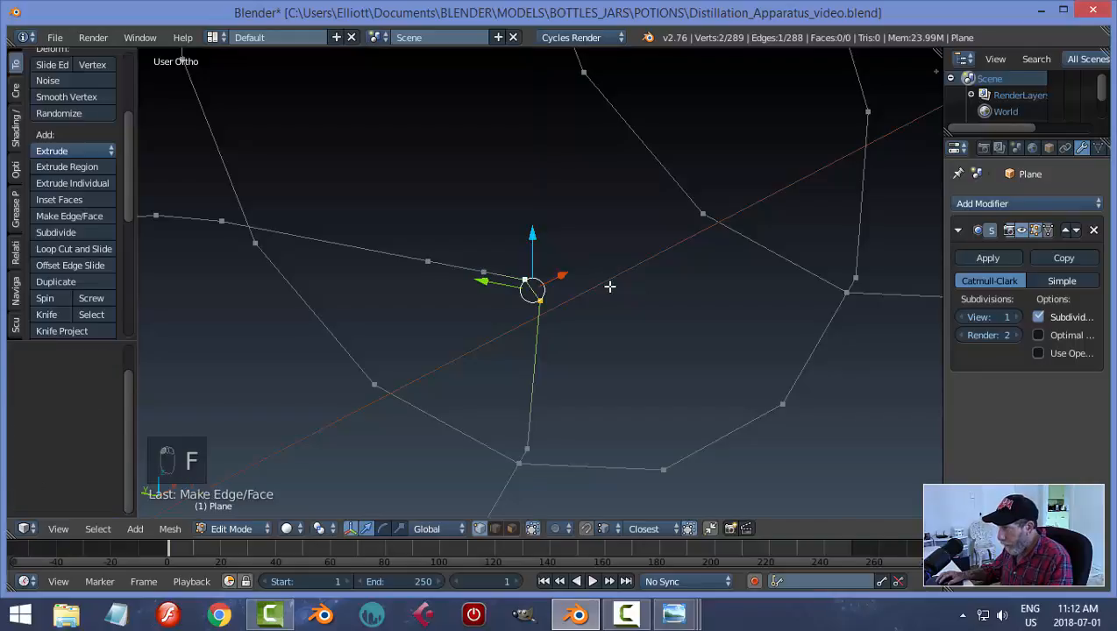
key("a")
scroll(609, 286, "down", 5)
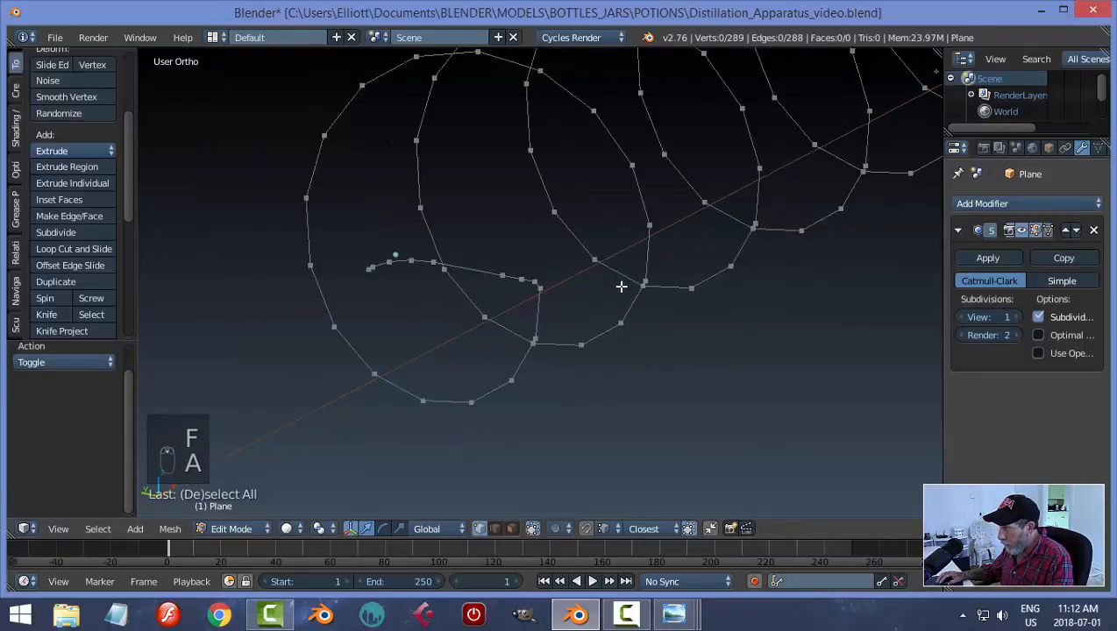
Shift the vertex next to the coil's corner 0.004 along Y to smooth the bend, and return to Object Mode
scroll(607, 287, "up", 5)
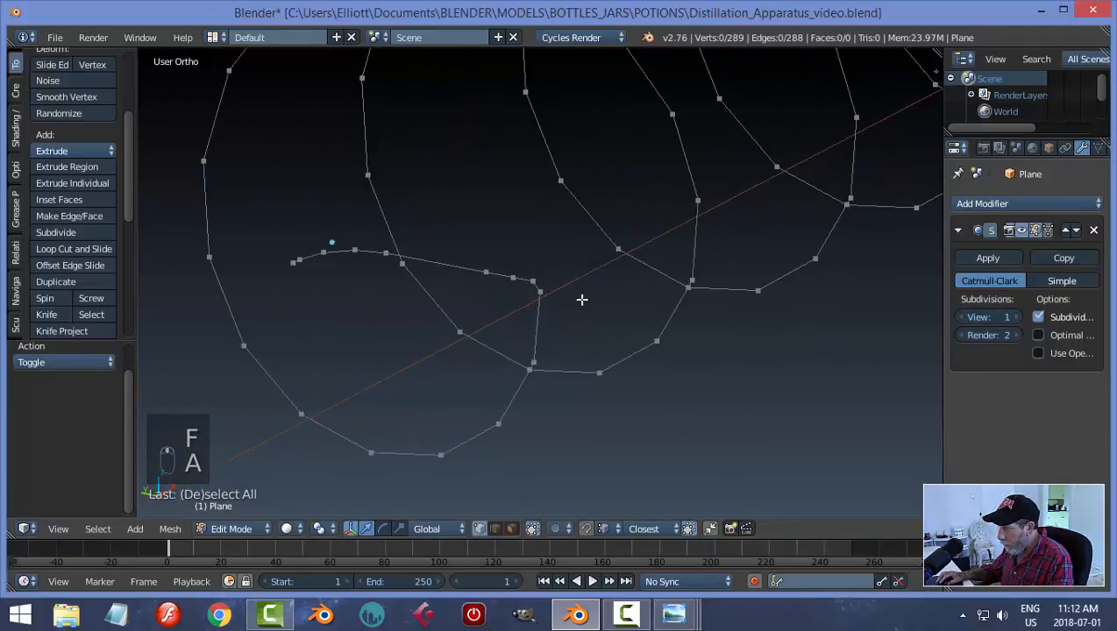
right_click(524, 279)
left_click_drag(471, 270, 468, 270)
key("Tab")
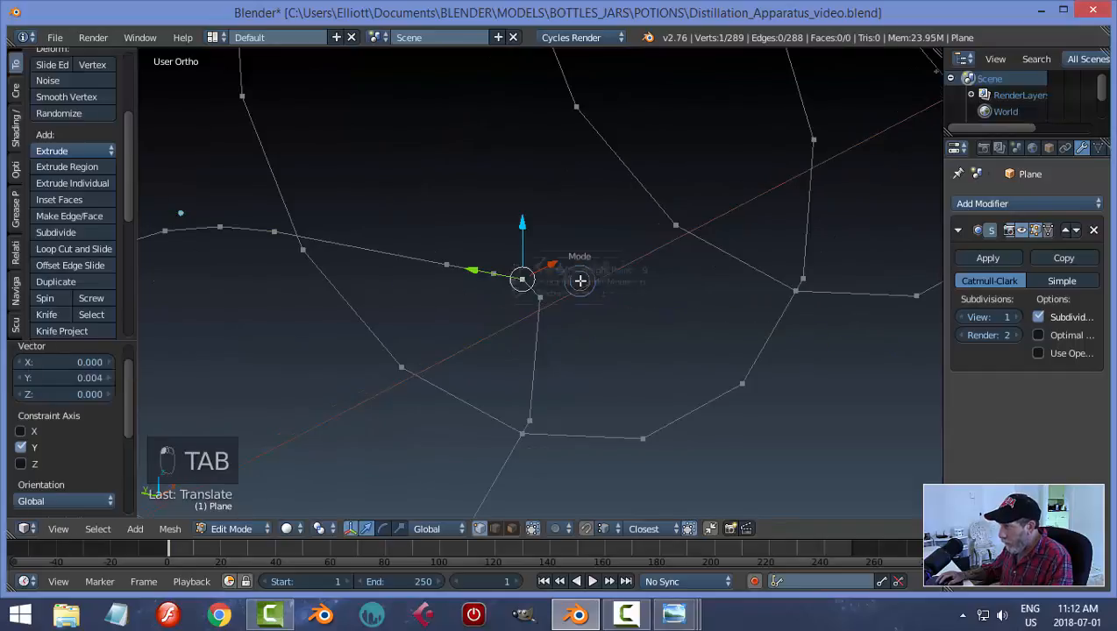
left_click(505, 284)
Save the file over the existing one and convert the coil mesh to a curve
scroll(601, 296, "down", 8)
middle_click_drag(650, 291, 635, 317)
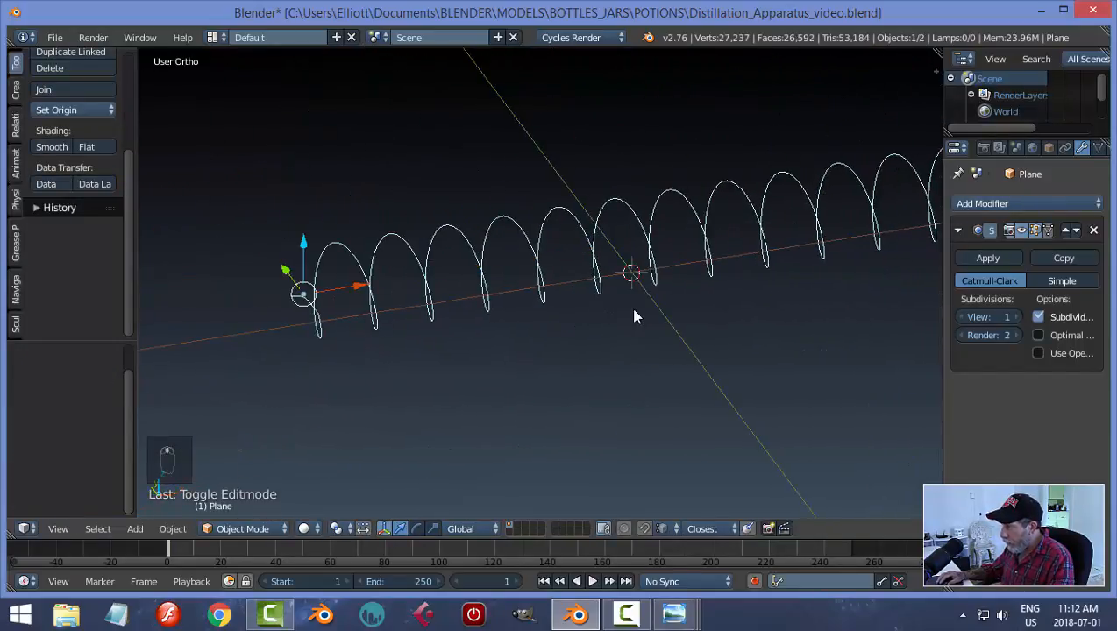
key("ctrl+s")
left_click(634, 308)
mouse_move(730, 319)
middle_mouse_down()
mouse_move(680, 317)
mouse_move(735, 308)
middle_mouse_up()
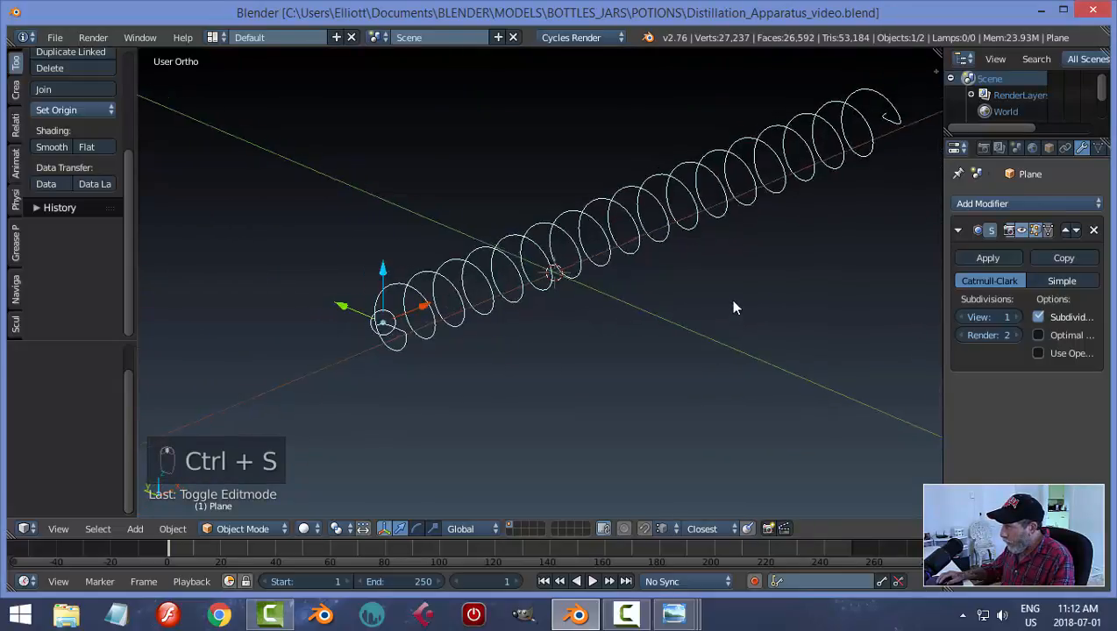
key("alt+c")
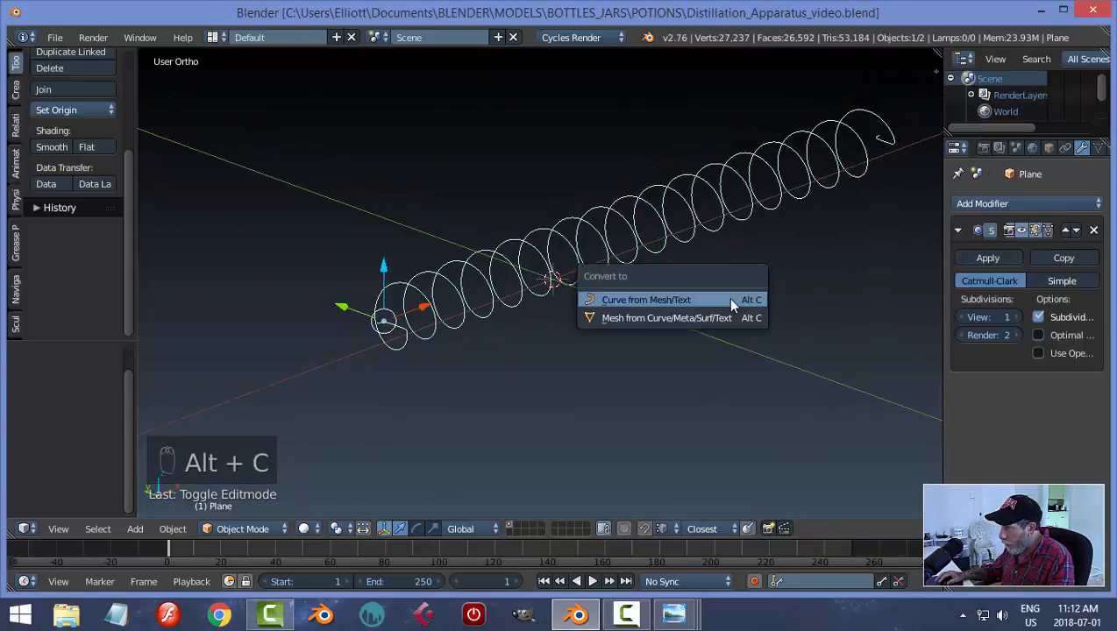
left_click(633, 301)
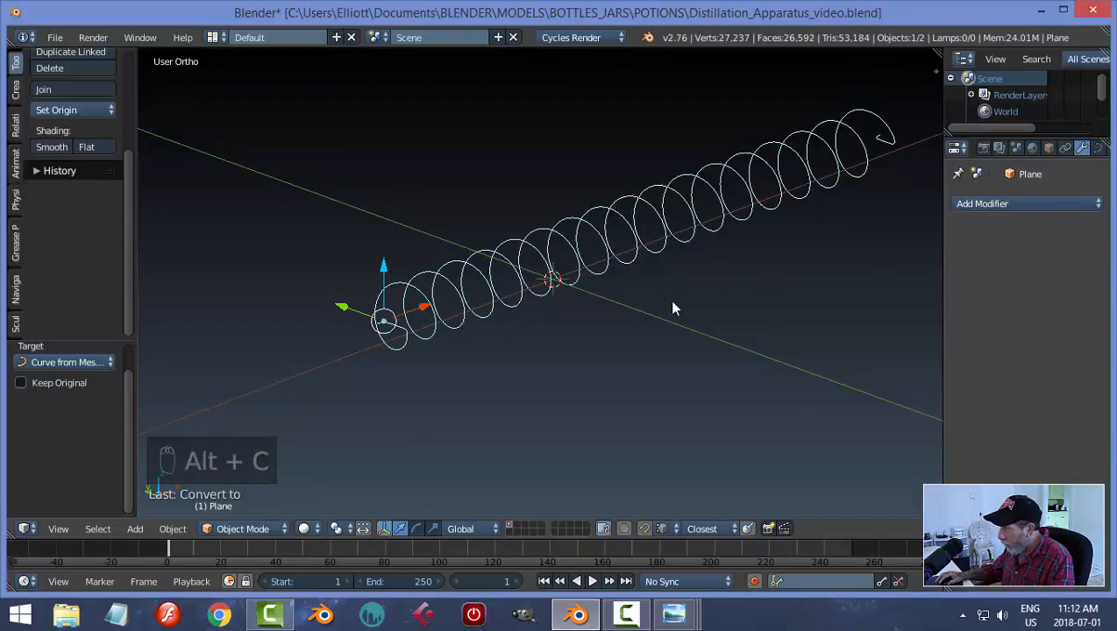
Give the coil curve Full fill, a bevel depth of 0.126 and bevel resolution 2, with smooth shading
left_click(1098, 148)
left_click(1048, 291)
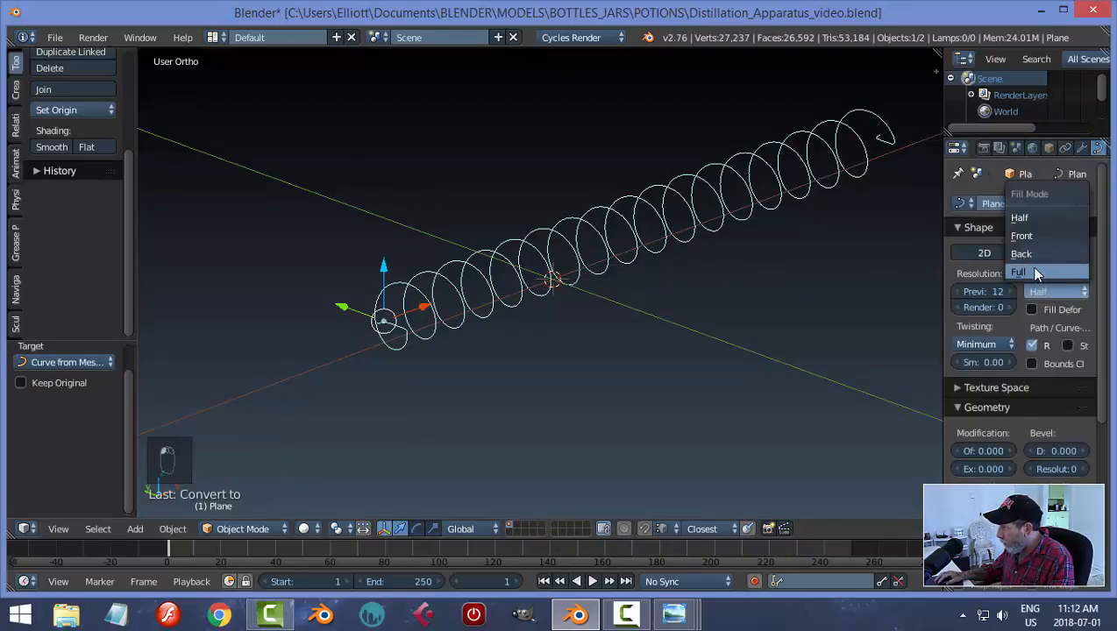
left_click(1054, 269)
left_click_drag(1041, 456, 1097, 470)
scroll(430, 386, "up", 3)
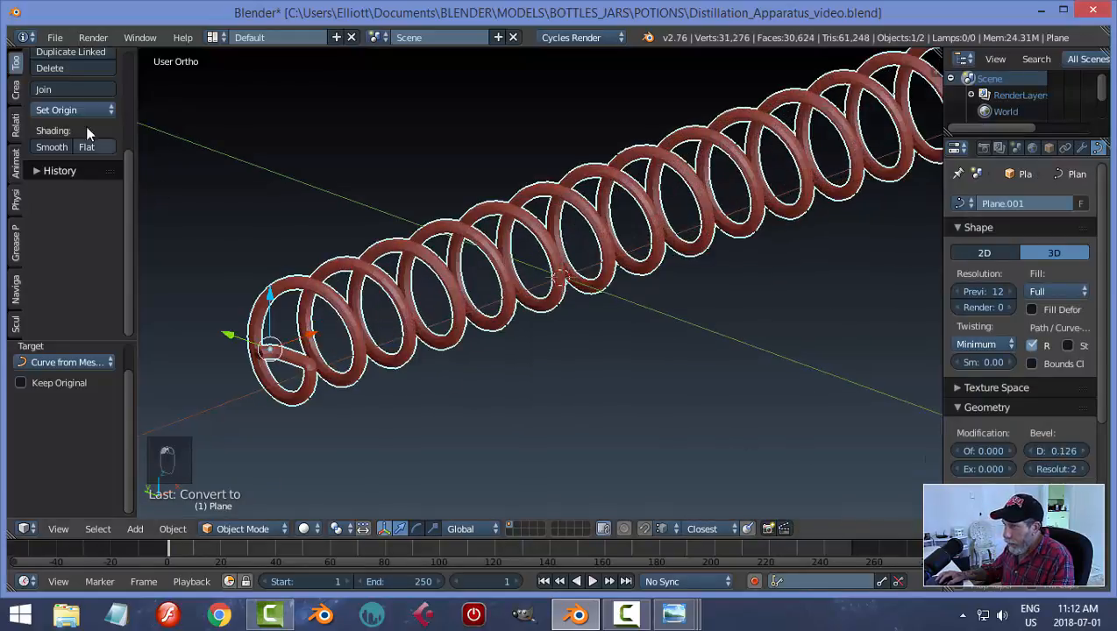
left_click(49, 146)
mouse_move(519, 367)
middle_mouse_down()
mouse_move(544, 357)
mouse_move(512, 359)
middle_mouse_up()
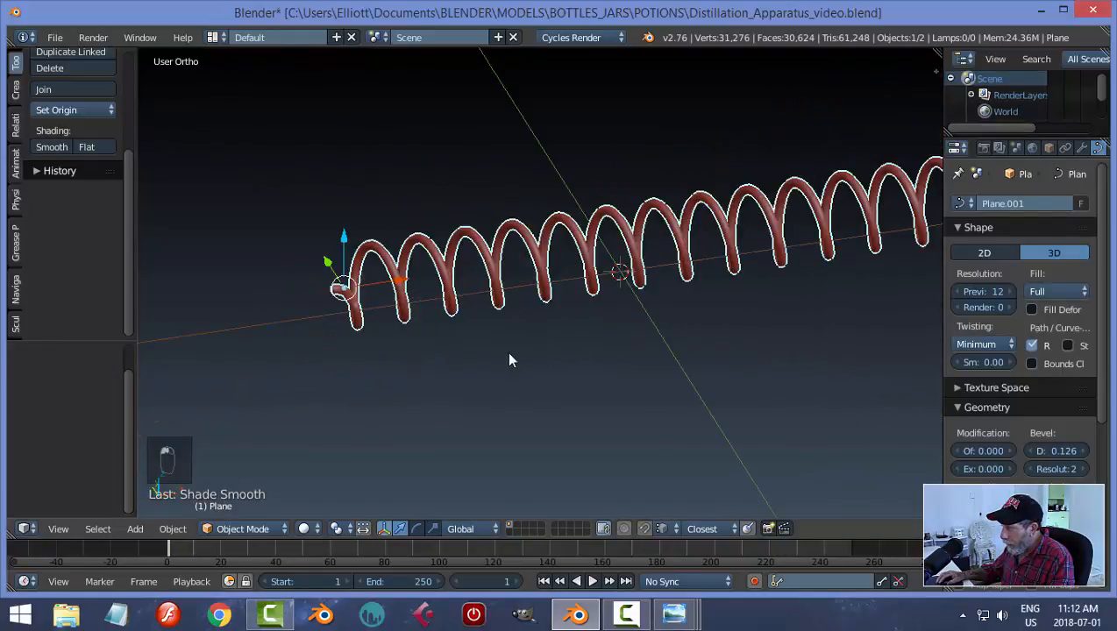
Unhide the condenser body to check how the thickened coil fits inside it, and save the file
scroll(597, 355, "down", 2)
key("alt+h")
key("a")
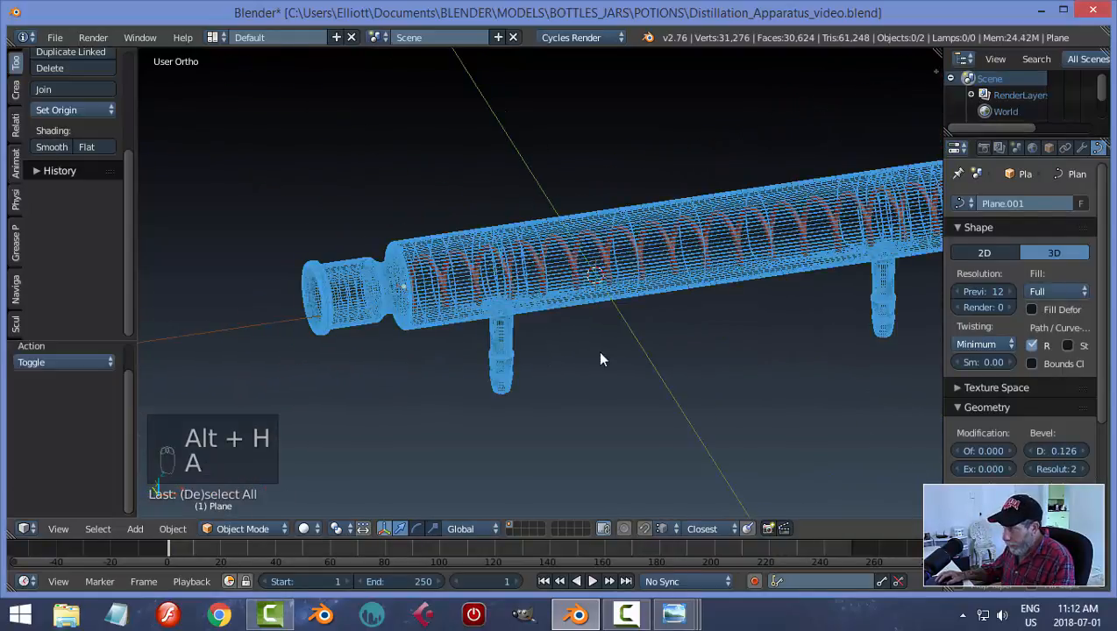
middle_click_drag(601, 359, 655, 314)
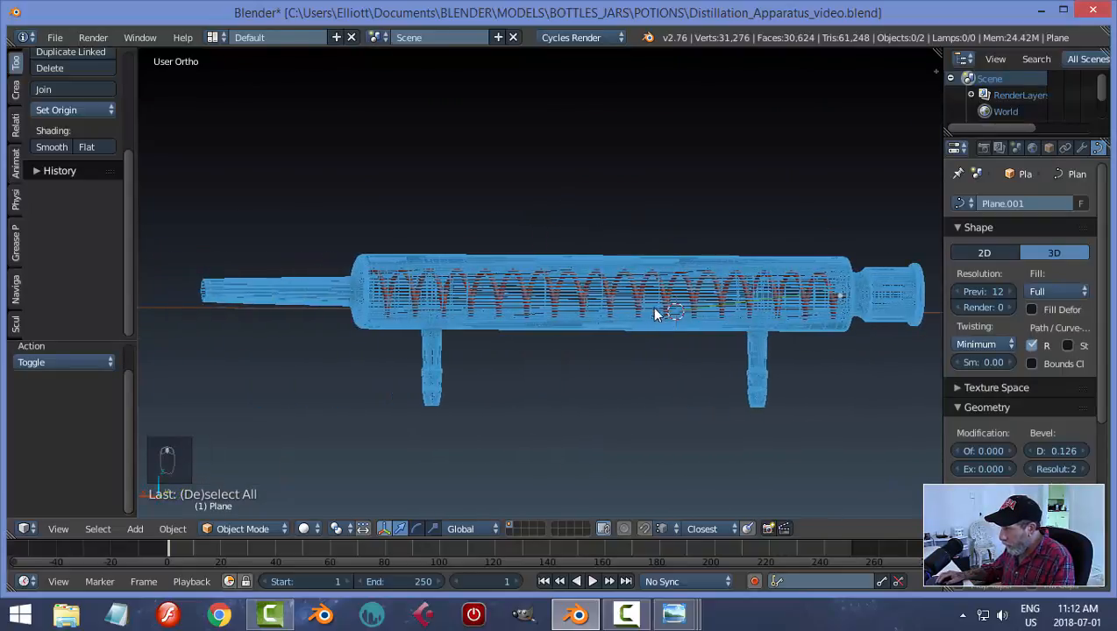
scroll(436, 327, "up", 4)
middle_click_drag(364, 312, 514, 319, "shift")
mouse_move(438, 326)
middle_mouse_down()
mouse_move(395, 321)
mouse_move(428, 324)
middle_mouse_up()
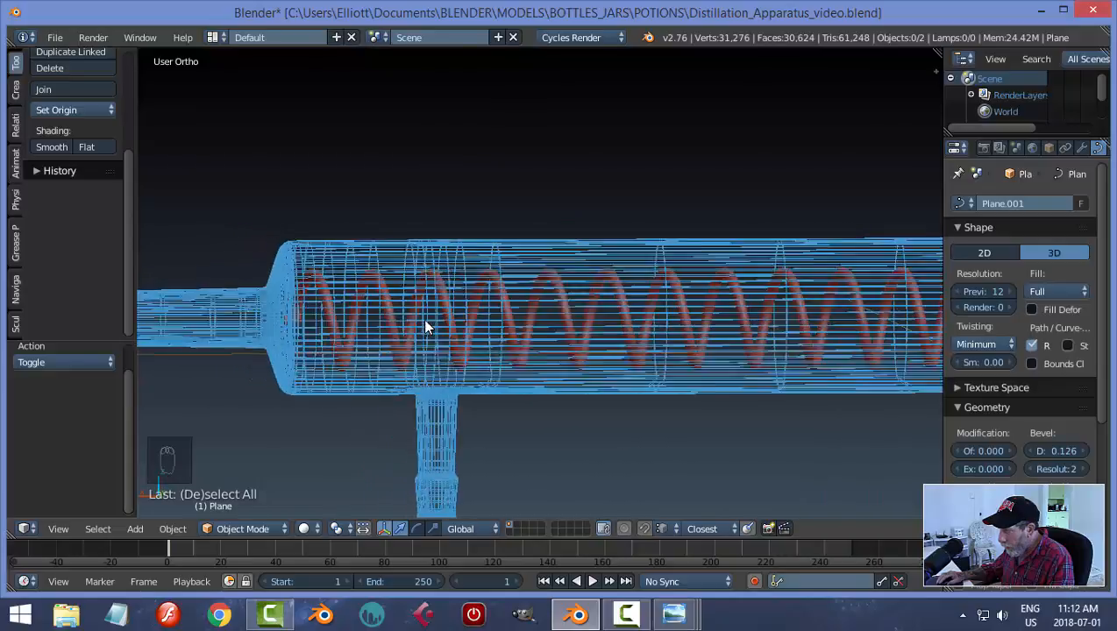
scroll(524, 332, "down", 5)
middle_click_drag(730, 338, 786, 345)
key("ctrl+s")
left_click(719, 342)
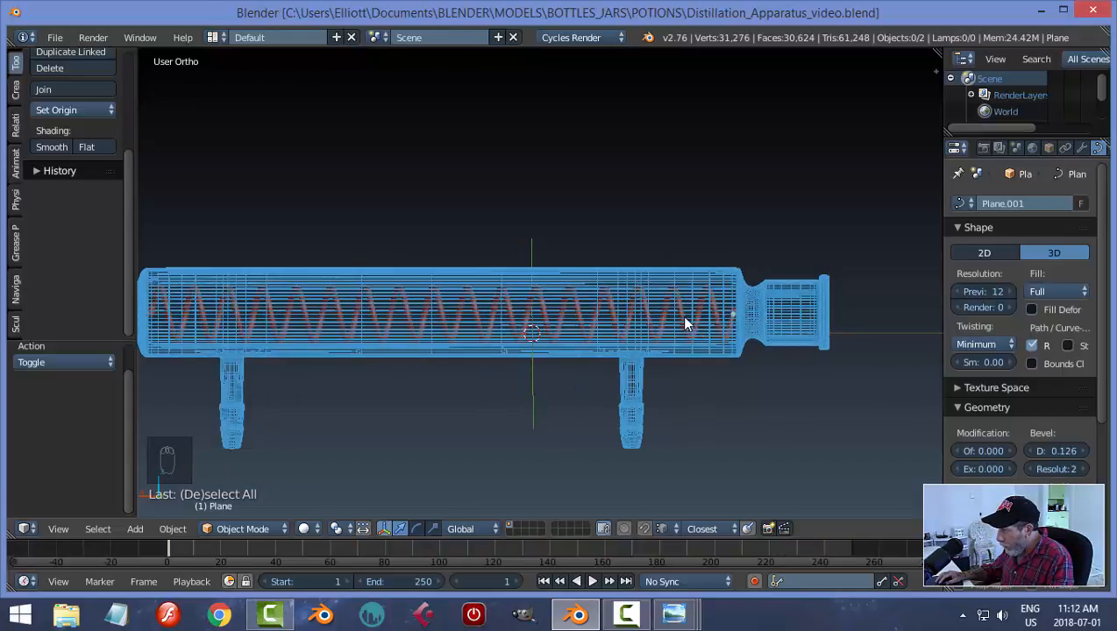
Hide the condenser body and convert the coil curve to a mesh
middle_click_drag(502, 352, 335, 324)
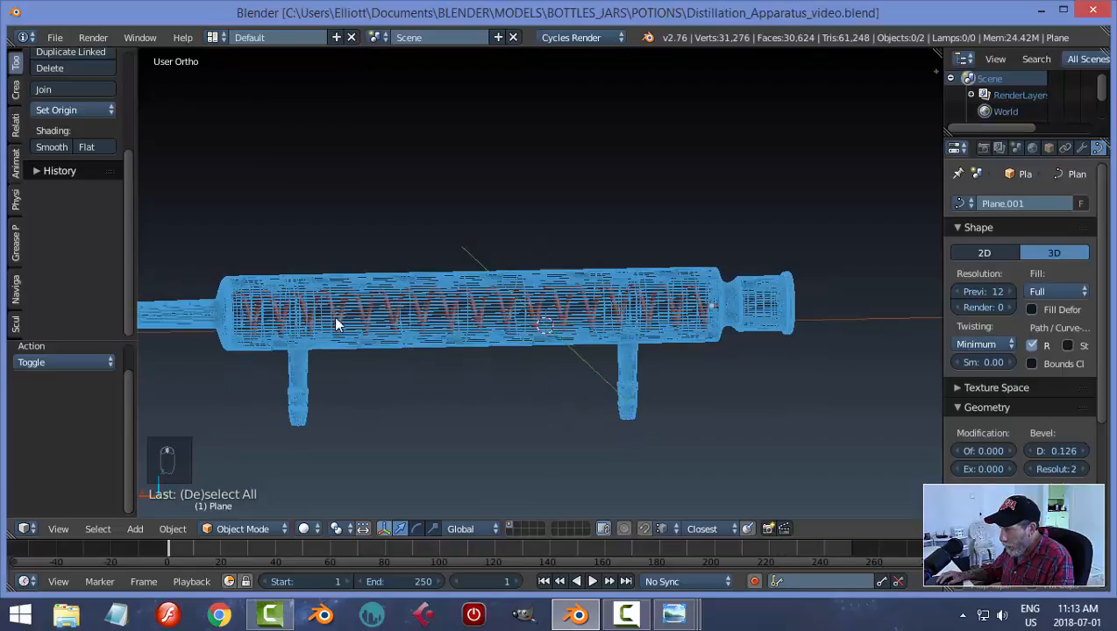
right_click(340, 342)
key("h")
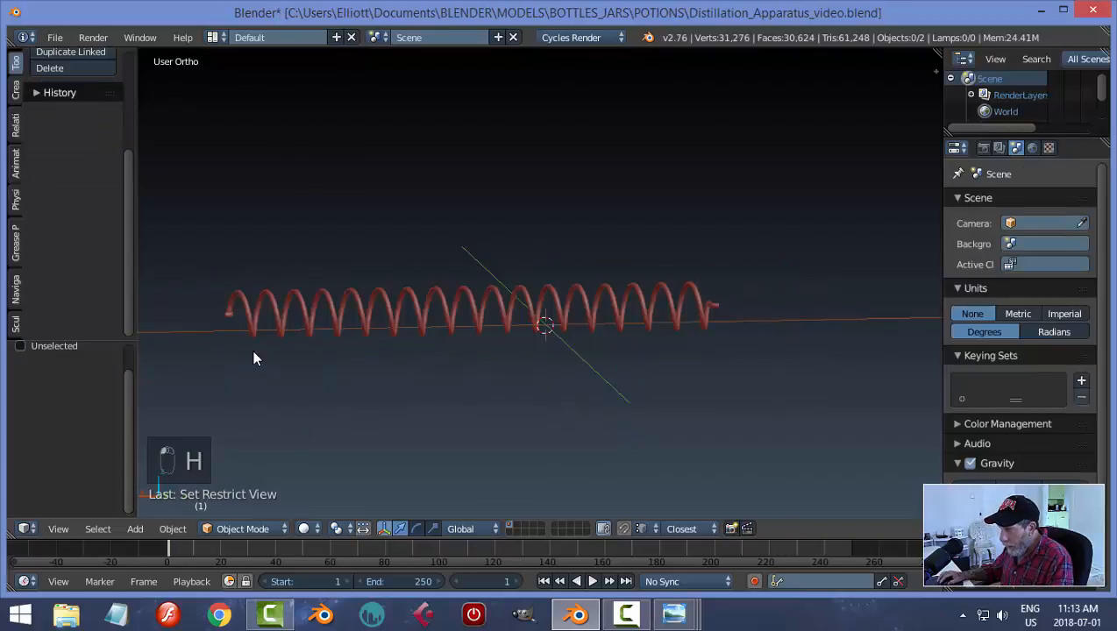
scroll(239, 349, "up", 2)
middle_click_drag(228, 347, 400, 370)
right_click(401, 370)
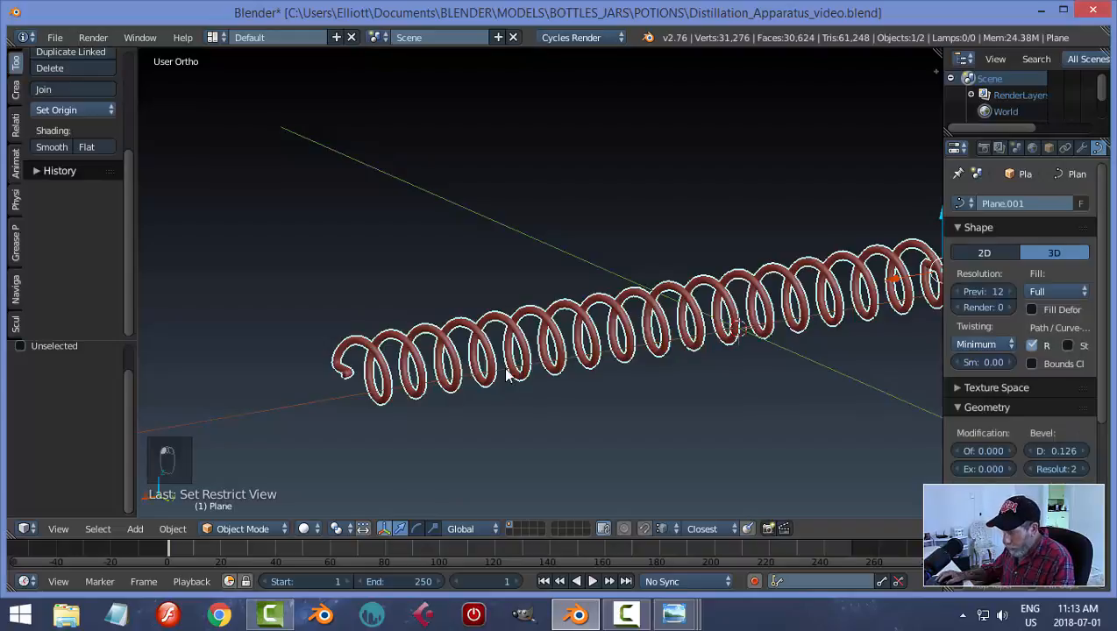
key("alt+c")
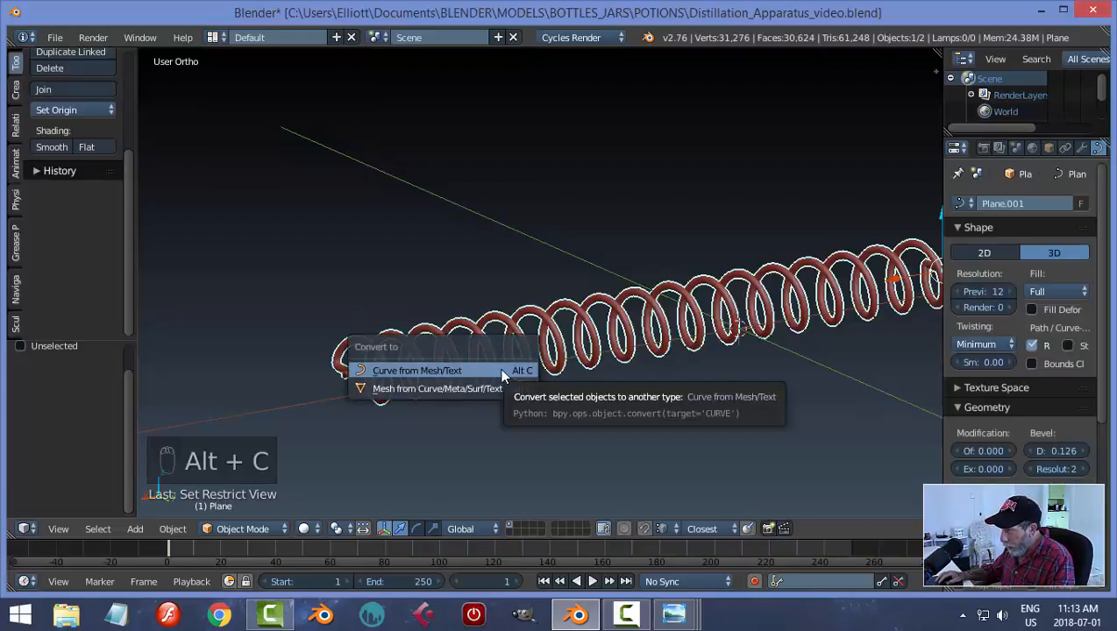
left_click(475, 387)
Enter Edit Mode on the coil mesh and select the open edge loop at its end in edge select mode
scroll(445, 405, "up", 1)
scroll(375, 405, "up", 2)
middle_click_drag(369, 404, 506, 310, "shift")
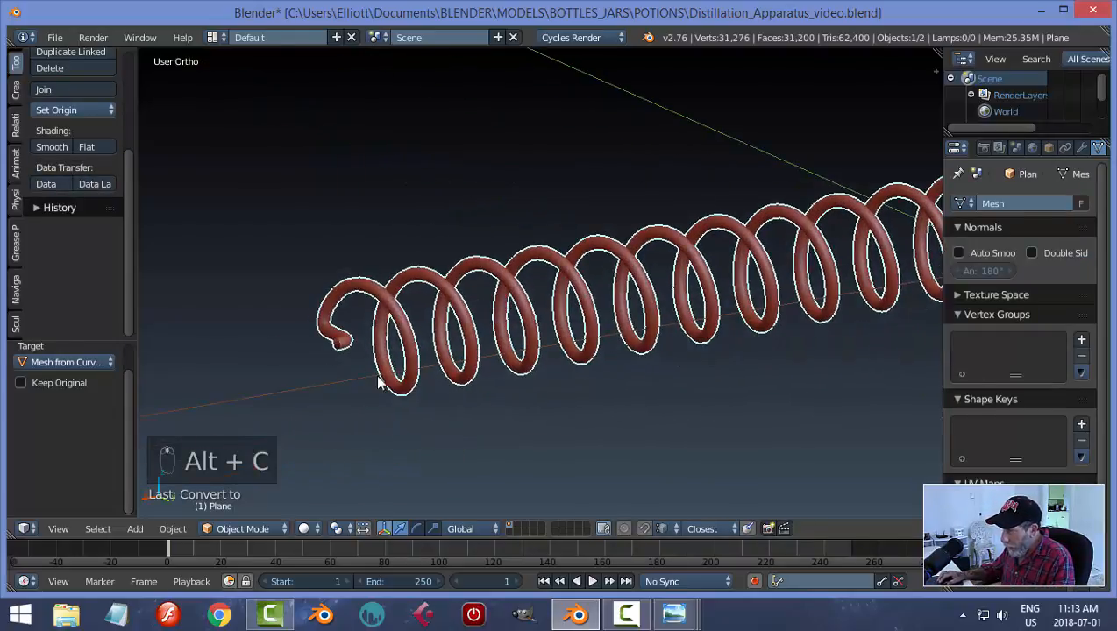
scroll(350, 380, "up", 2)
key("Tab")
left_click(393, 363)
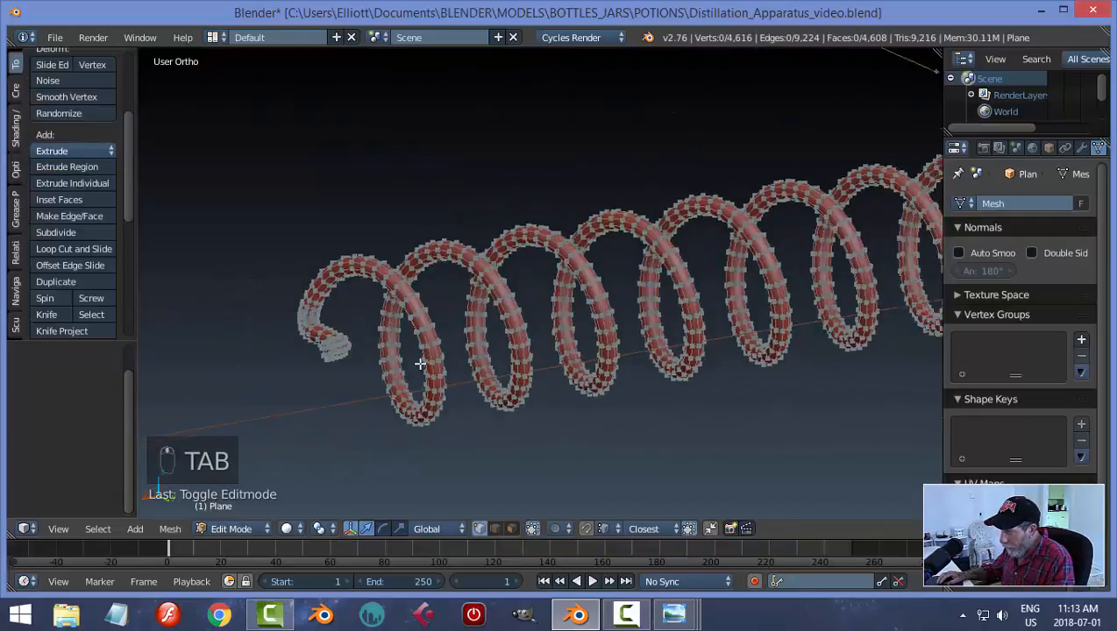
scroll(412, 372, "up", 2)
key("ctrl+Tab")
left_click(412, 391)
scroll(304, 406, "up", 2)
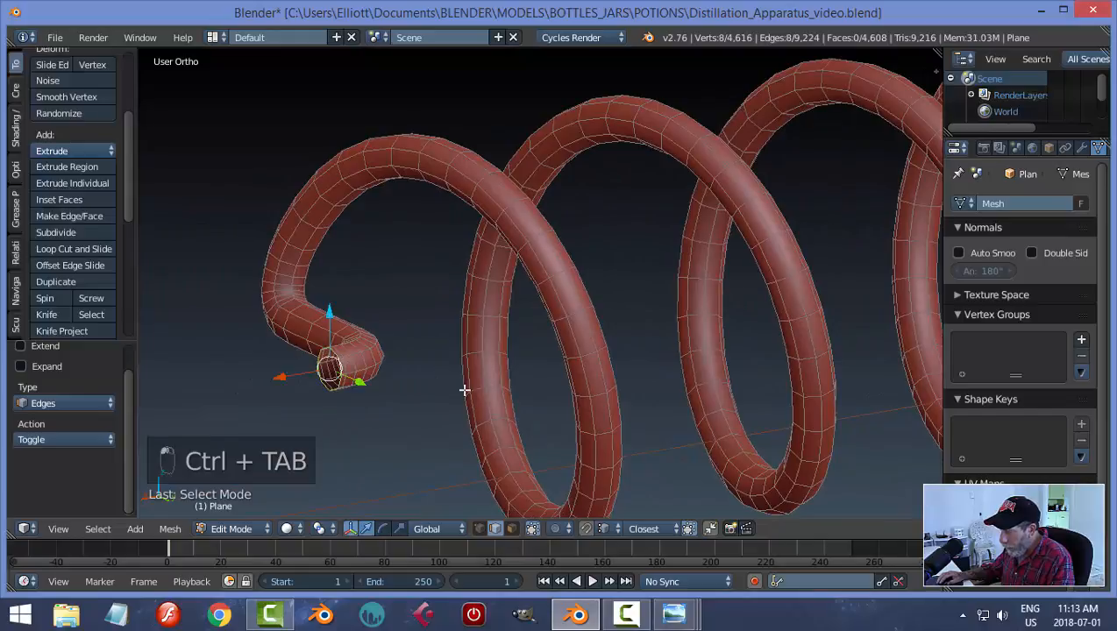
Extrude the coil's open end loop into a flared rim scaled to about 3.576 and offset 0.018 along X
middle_click_drag(465, 390, 506, 347)
scroll(409, 393, "down", 3)
middle_click_drag(515, 386, 449, 384)
key("KP_Decimal")
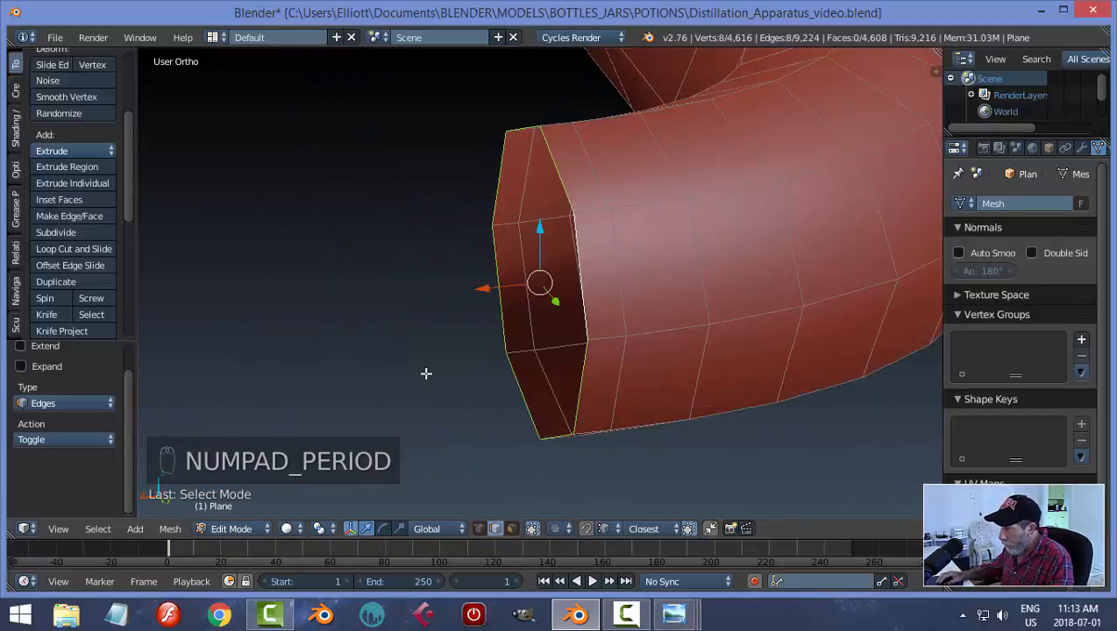
scroll(426, 372, "down", 2)
middle_click_drag(620, 372, 735, 369)
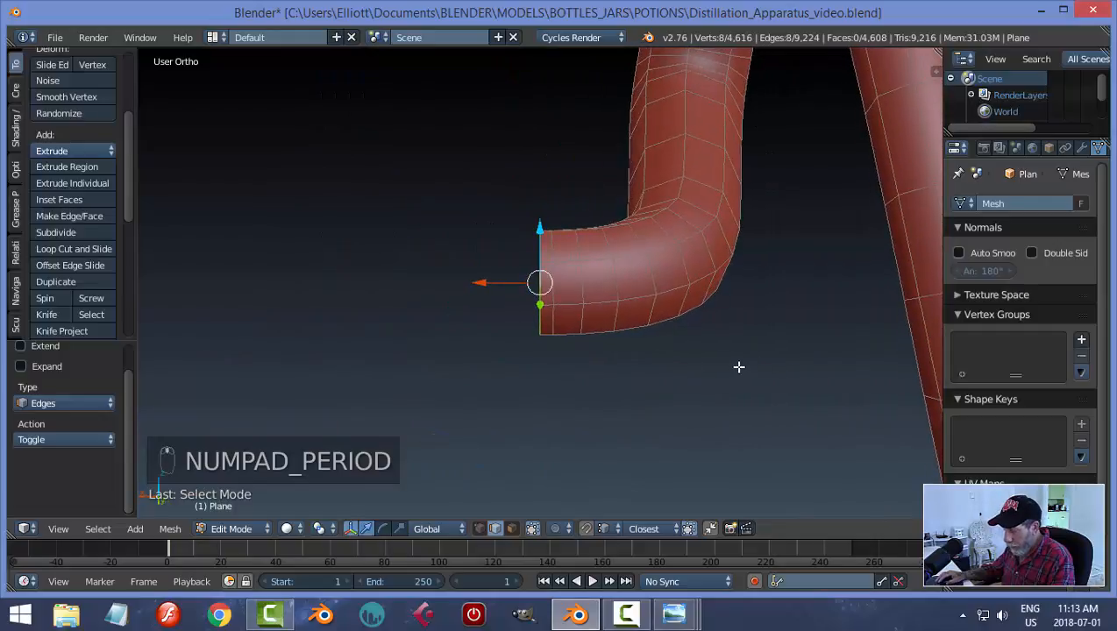
key("e")
key("e")
key("s")
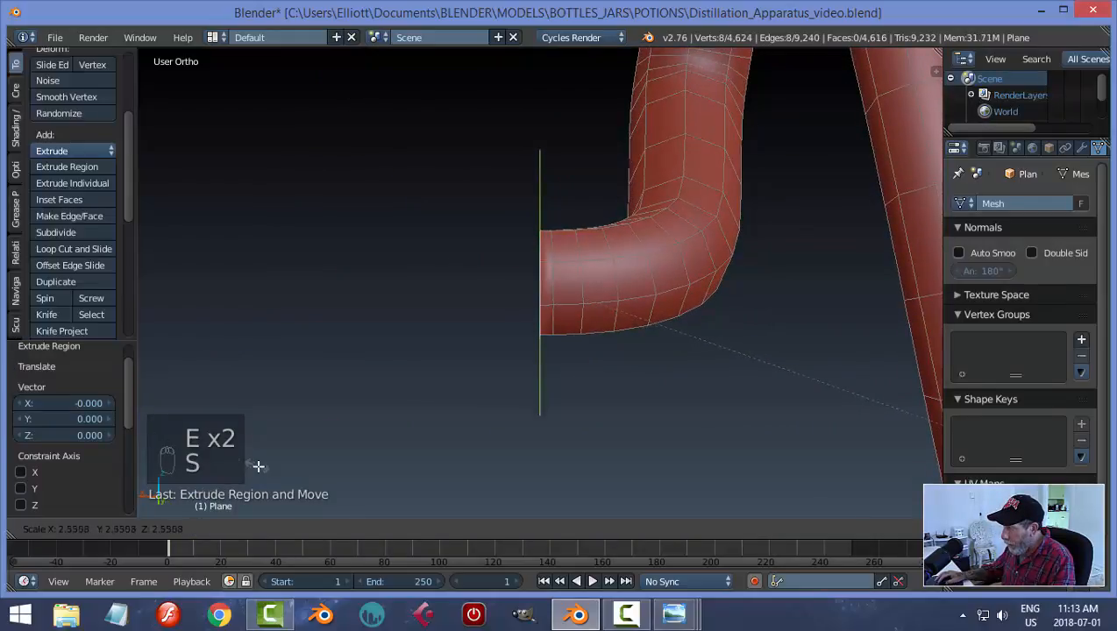
left_click(475, 76)
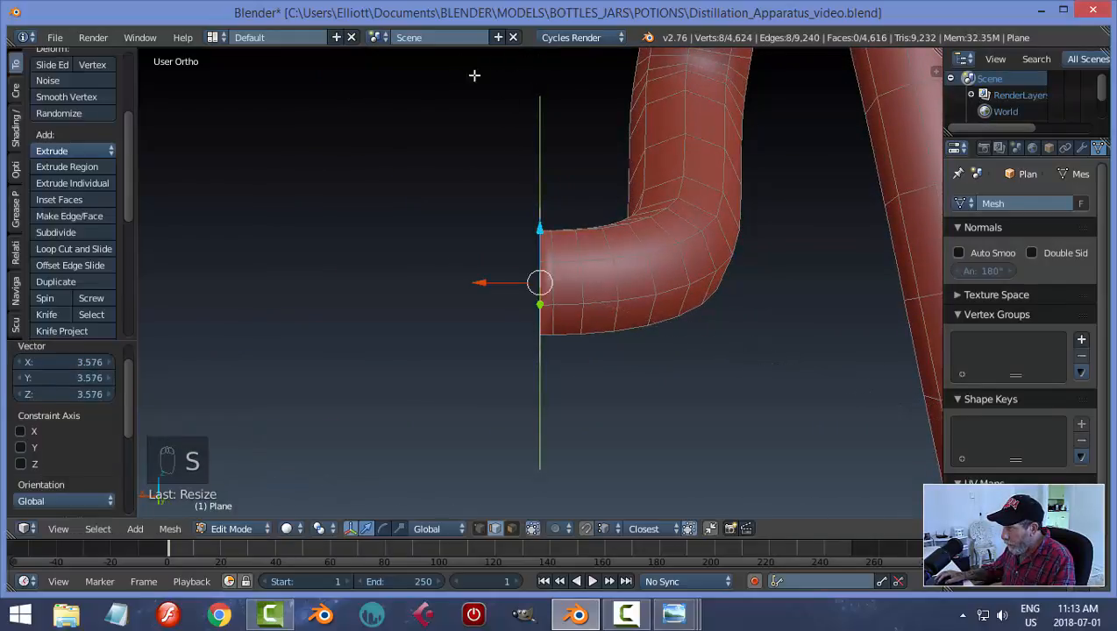
key("g")
key("x")
left_click(449, 284)
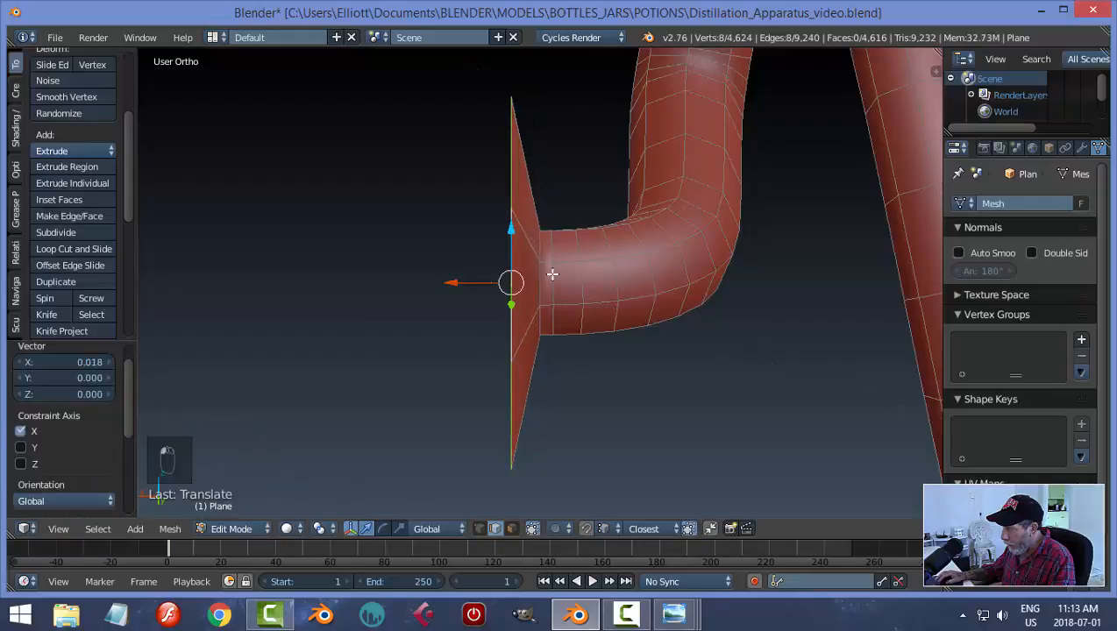
Return to Object Mode and unhide the condenser body to check how the coil's flared end sits inside it
scroll(587, 268, "down", 3)
scroll(587, 267, "down", 1)
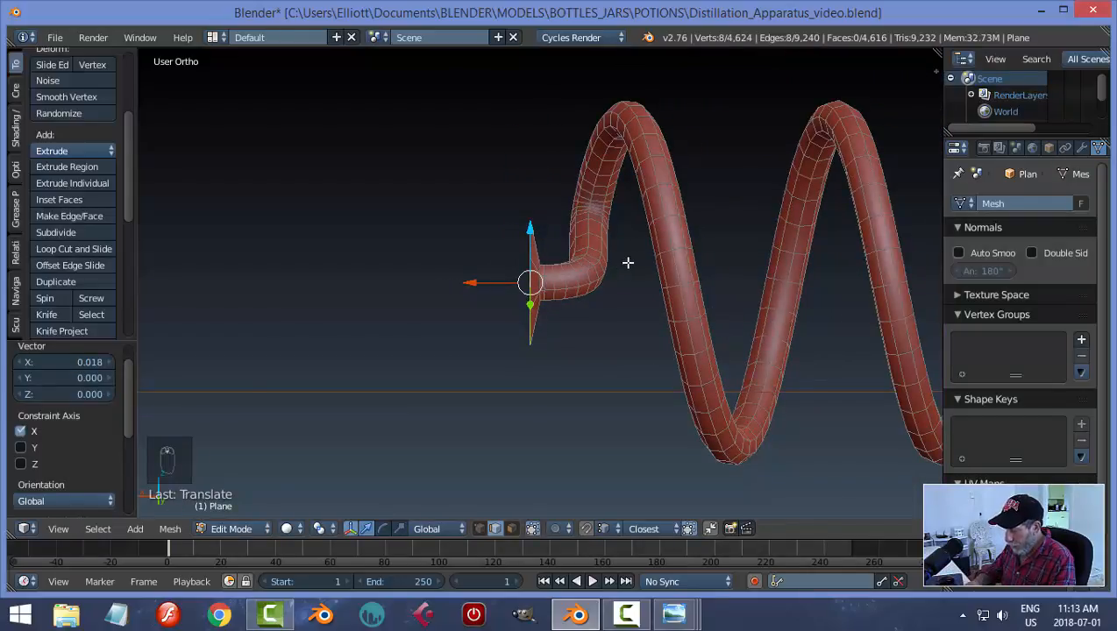
key("alt+h")
key("Tab")
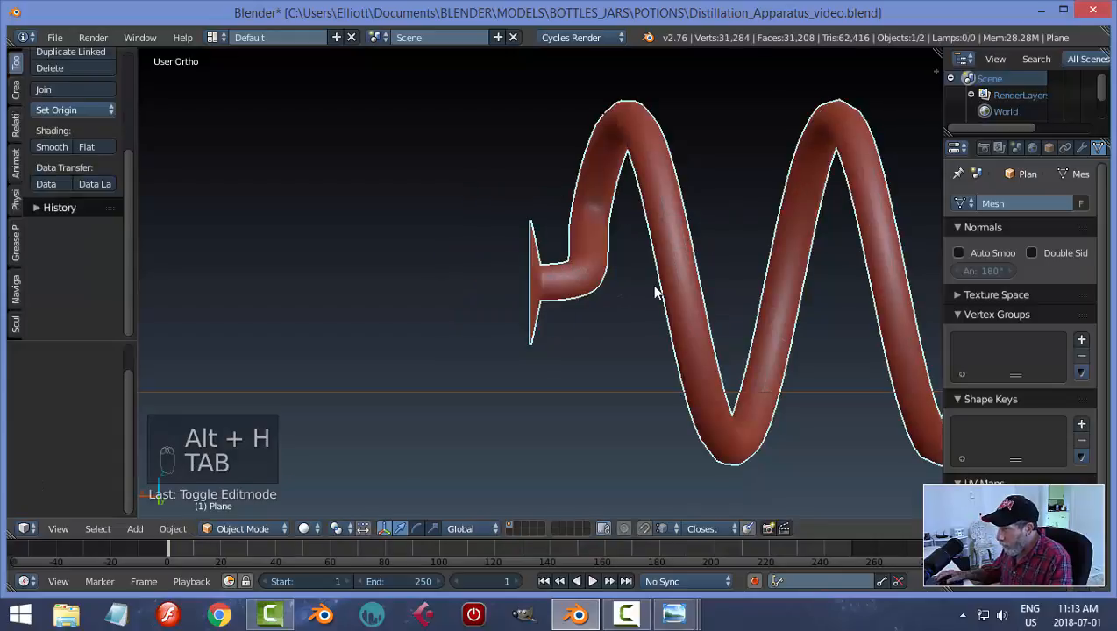
key("alt+h")
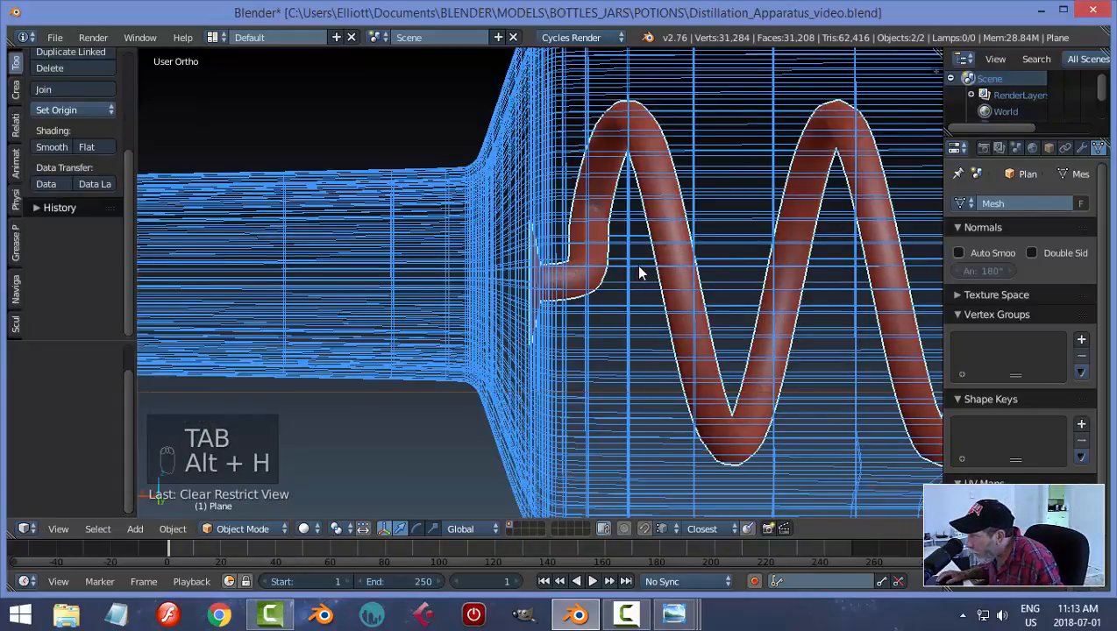
middle_click_drag(638, 268, 585, 256)
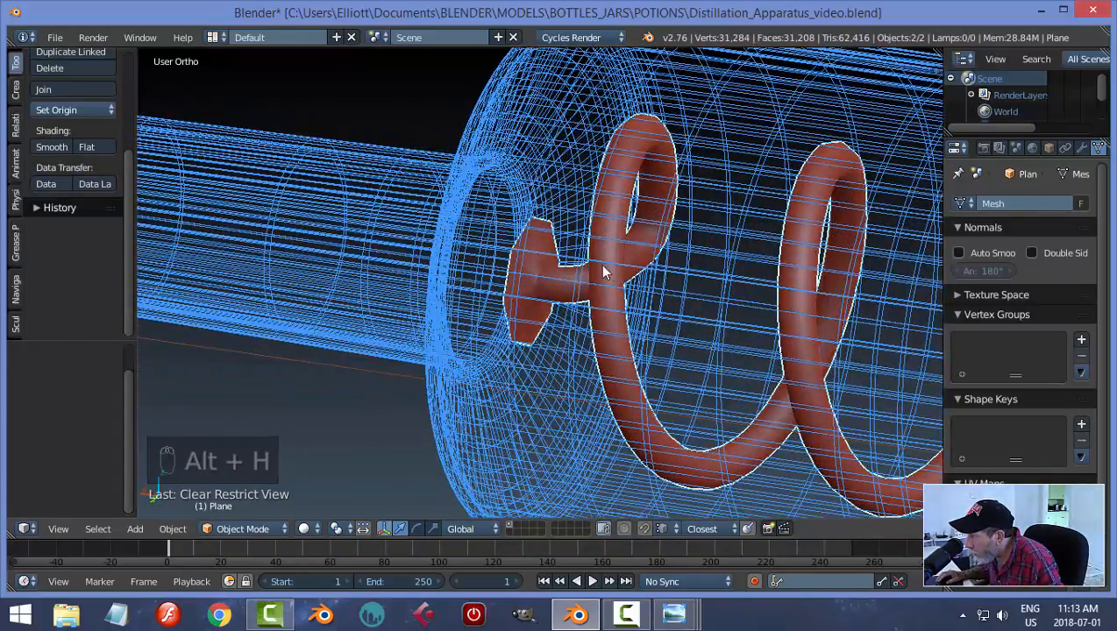
Scale the outer loop of the coil's flared rim by about 2.397 to widen it toward the condenser wall
key("Tab")
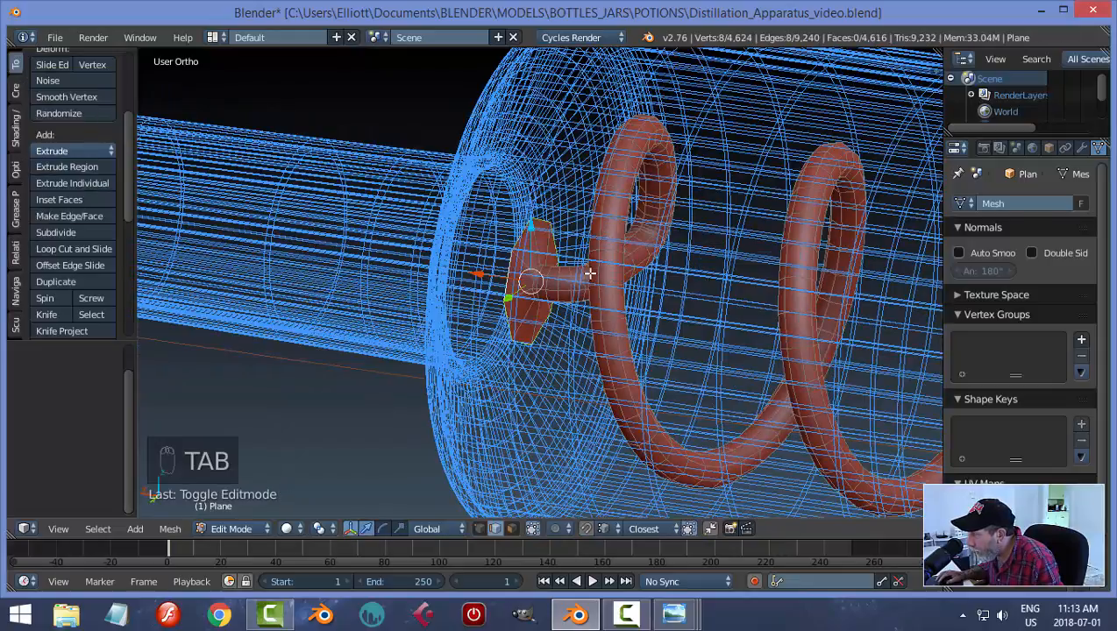
middle_click_drag(596, 238, 604, 237)
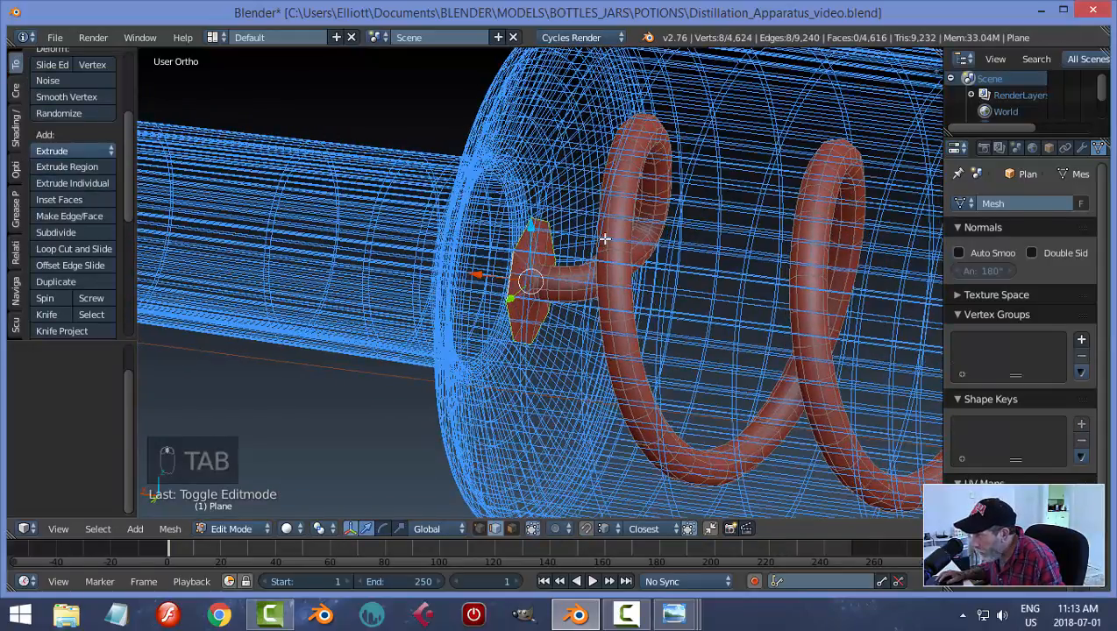
key("s")
left_click(731, 240)
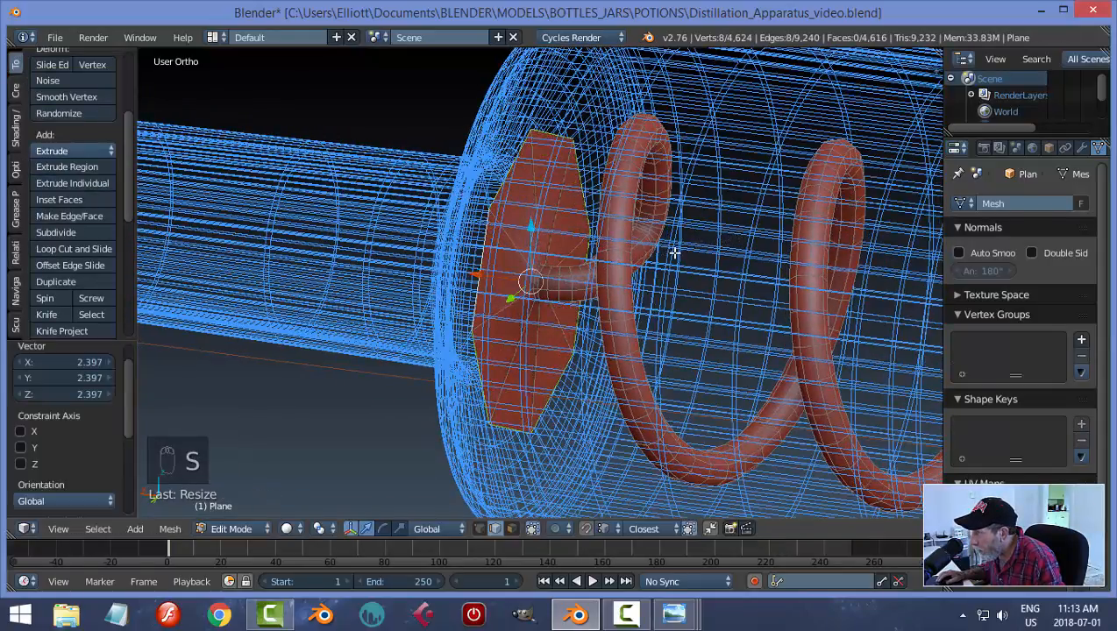
mouse_move(671, 252)
middle_mouse_down()
mouse_move(694, 254)
mouse_move(662, 265)
middle_mouse_up()
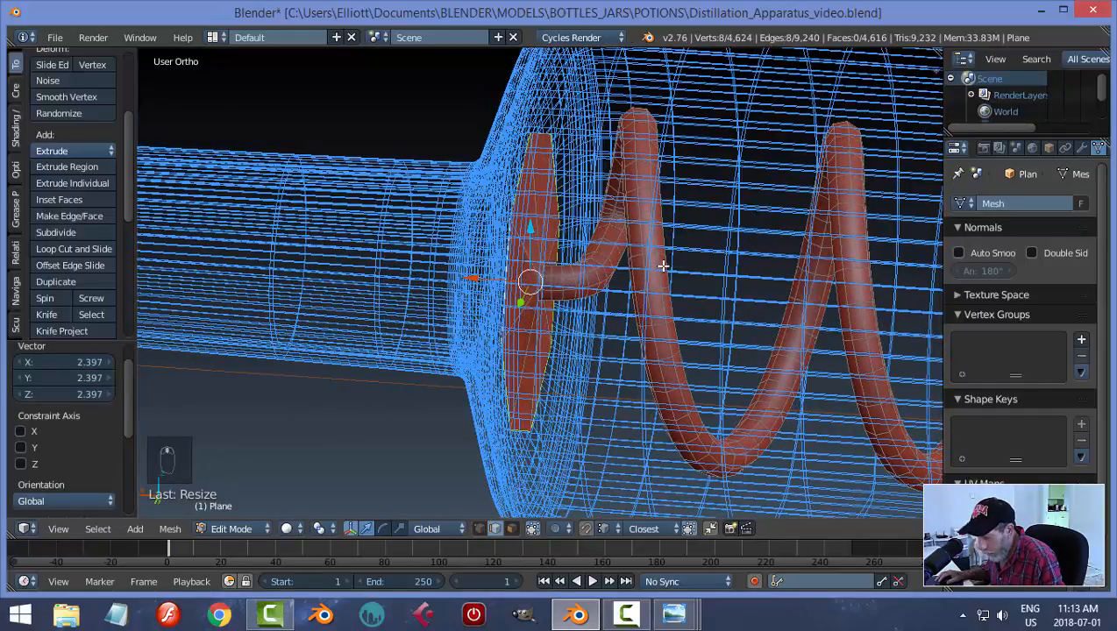
Extrude the widened rim loop in place, shift the new loop slightly outward along X, and deselect everything
key("e")
right_click(663, 266)
left_click_drag(473, 277, 462, 277)
middle_click_drag(603, 266, 668, 270)
key("a")
scroll(731, 271, "down", 4)
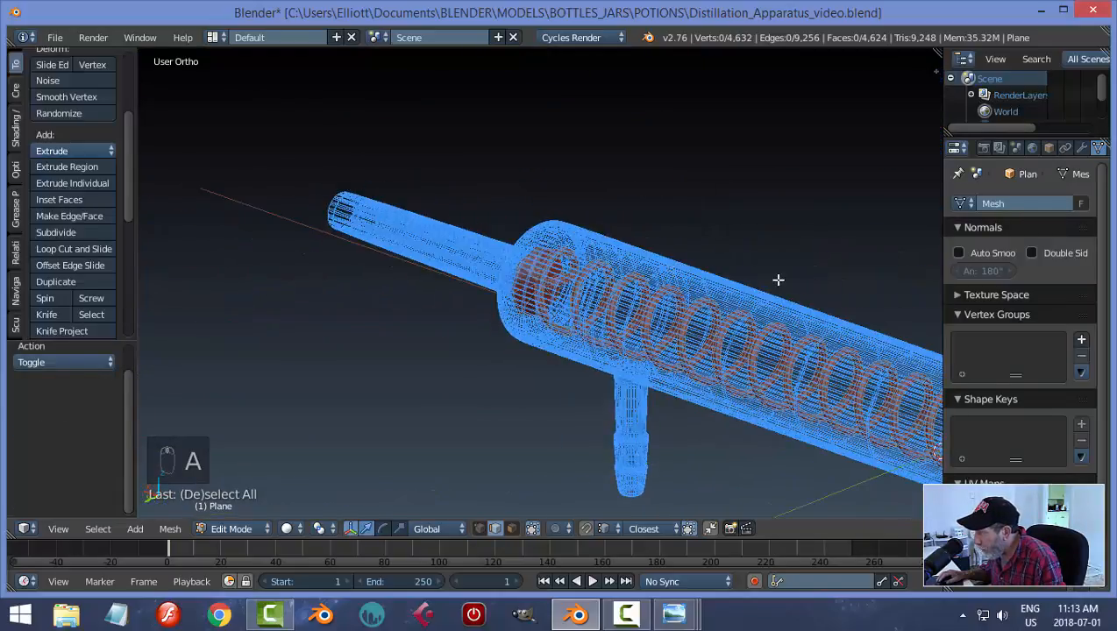
Return to Object Mode and hide the condenser body to expose the coil's opposite end
middle_click_drag(777, 278, 396, 146, "shift")
middle_click_drag(793, 335, 546, 242, "shift")
mouse_move(666, 278)
middle_mouse_down()
mouse_move(600, 267)
mouse_move(645, 285)
middle_mouse_up()
key("Tab")
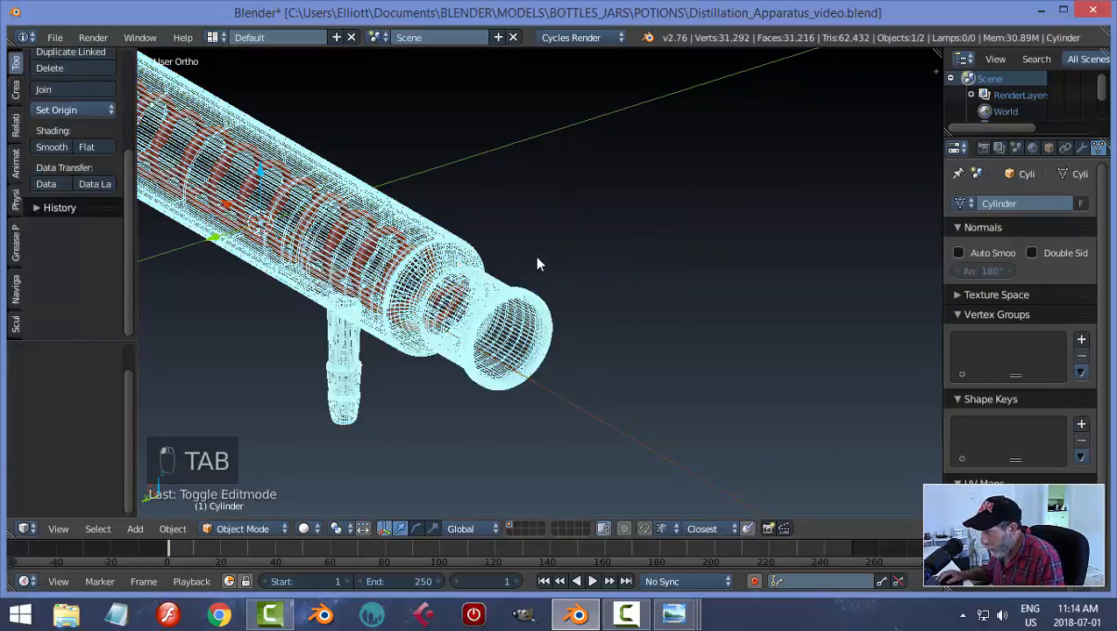
key("h")
Enter Edit Mode on the coil mesh and select the open edge loop at its opposite end
middle_click_drag(494, 321, 378, 289)
right_click(390, 315)
key("Tab")
scroll(390, 295, "up", 4)
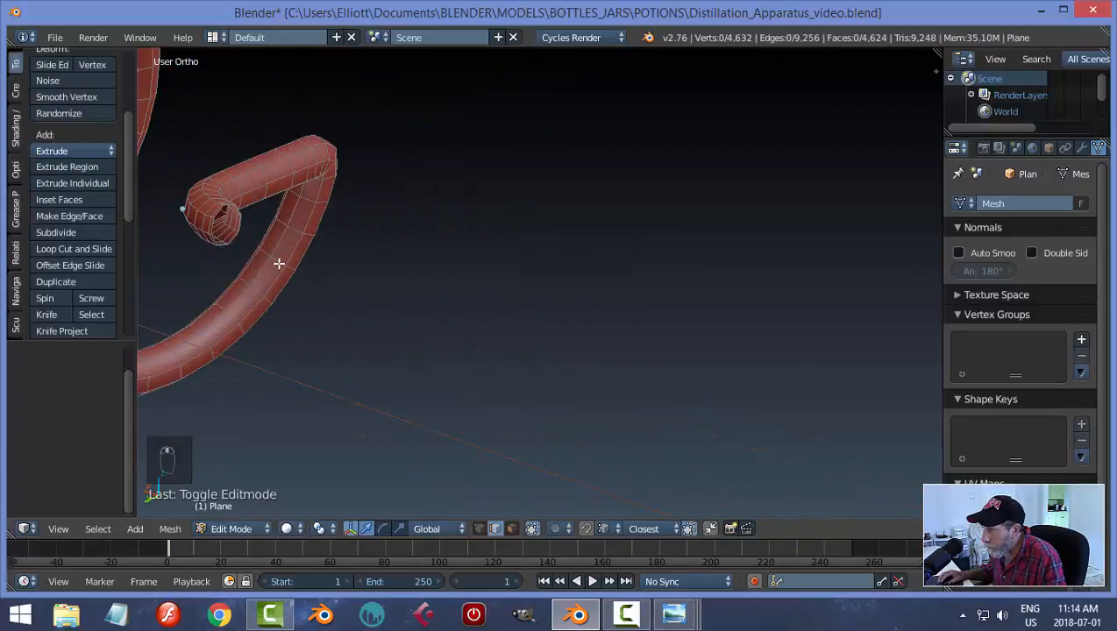
middle_click_drag(279, 264, 323, 289, "shift")
right_click(262, 237, "alt")
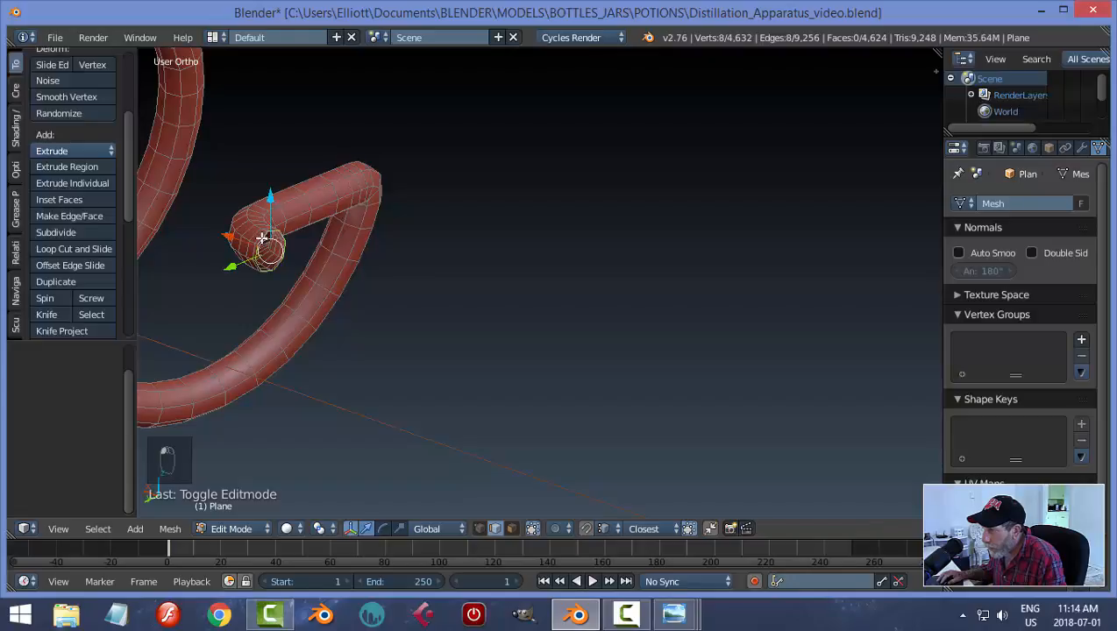
key("KP_Decimal")
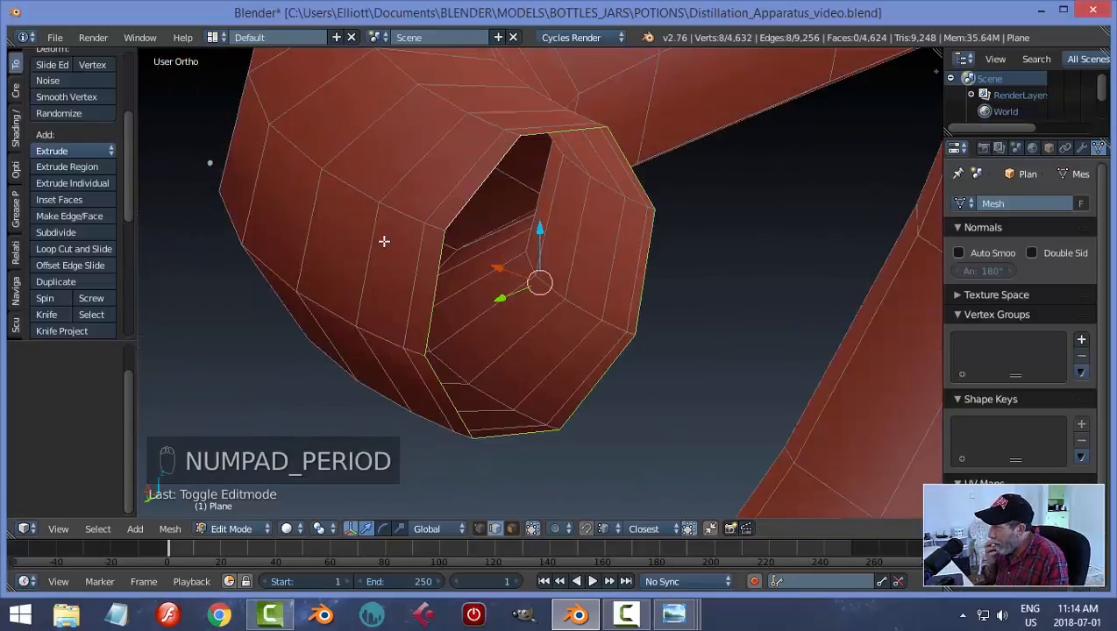
Extrude the open loop into a flared rim scaled to about 3.448 and offset -0.016 along X
scroll(369, 258, "down", 10)
middle_click_drag(369, 258, 469, 284)
key("e")
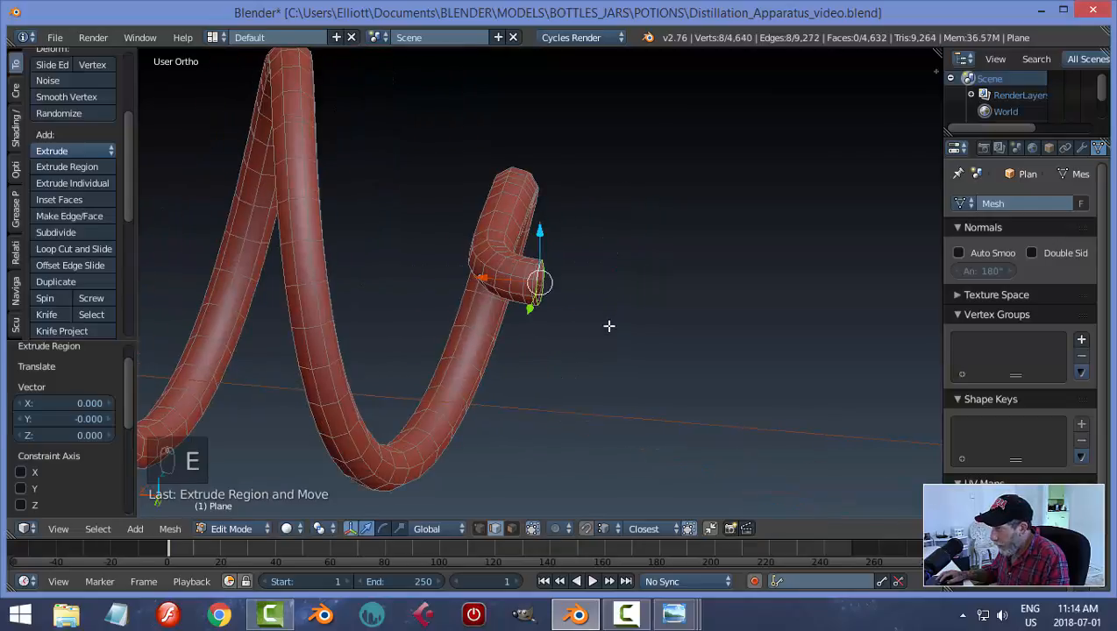
key("s")
left_click(767, 449)
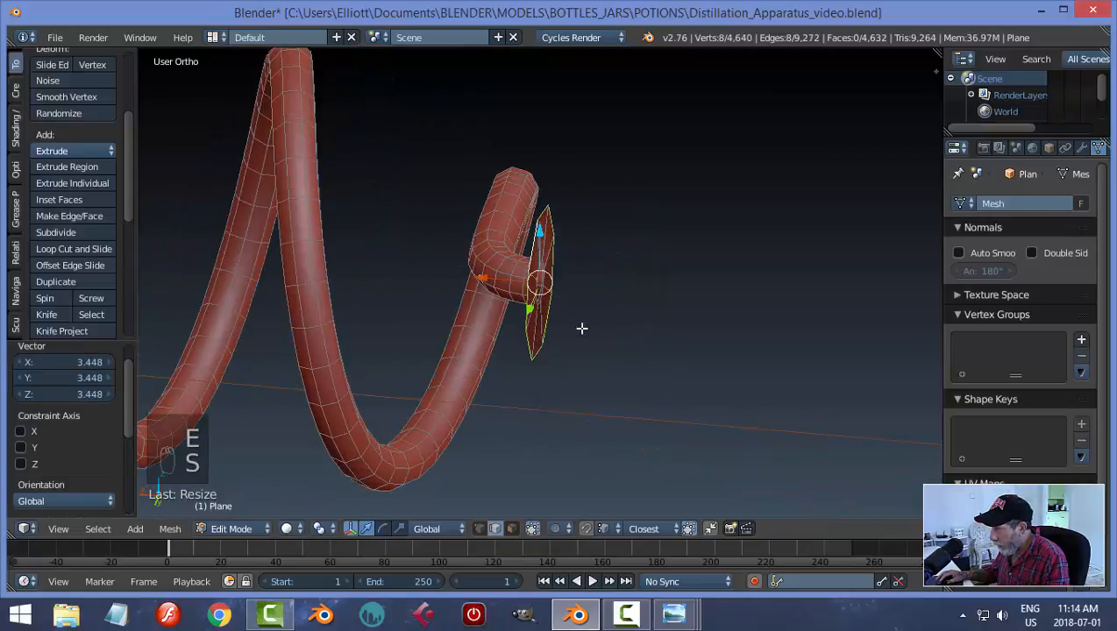
key("g")
key("x")
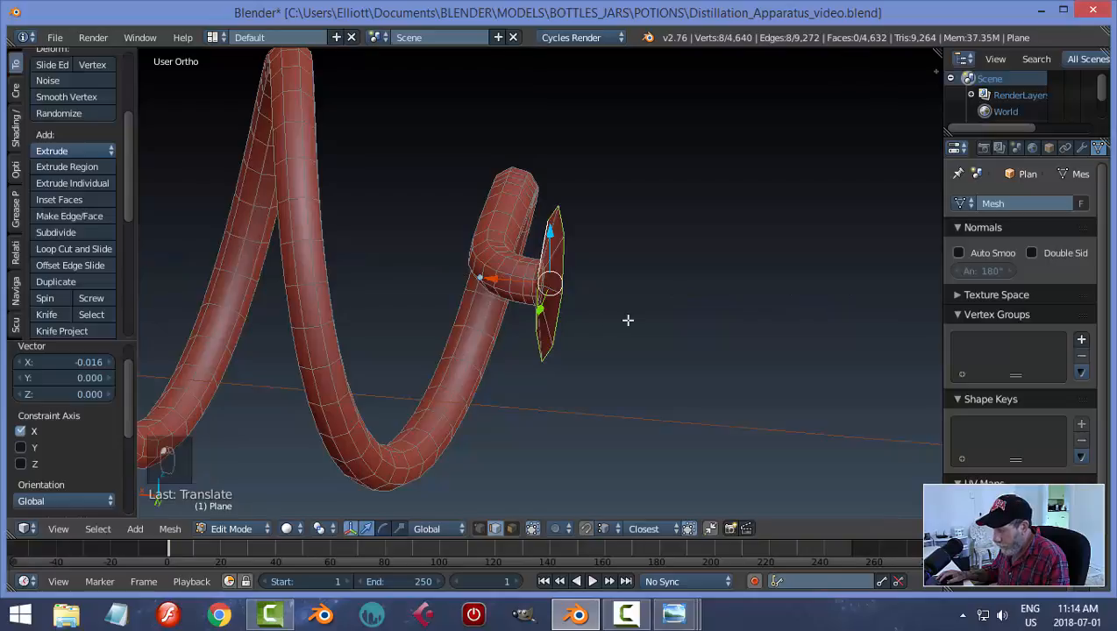
Unhide the condenser body and scale this end's selected rim loop by about 2.716 in Edit Mode
key("Tab")
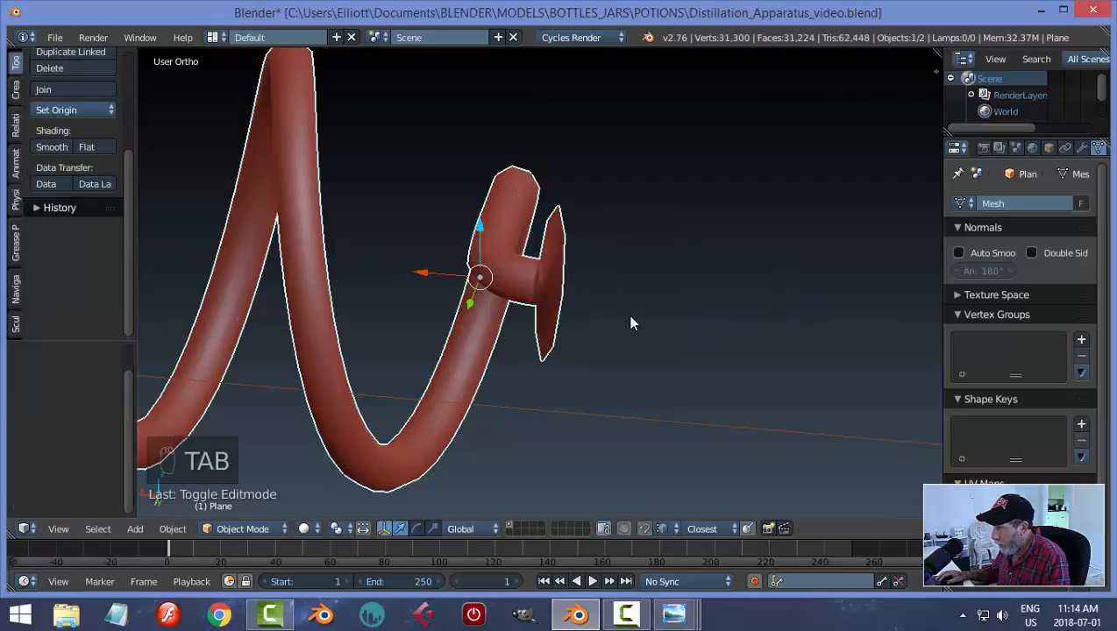
key("alt+h")
middle_click_drag(614, 311, 563, 319)
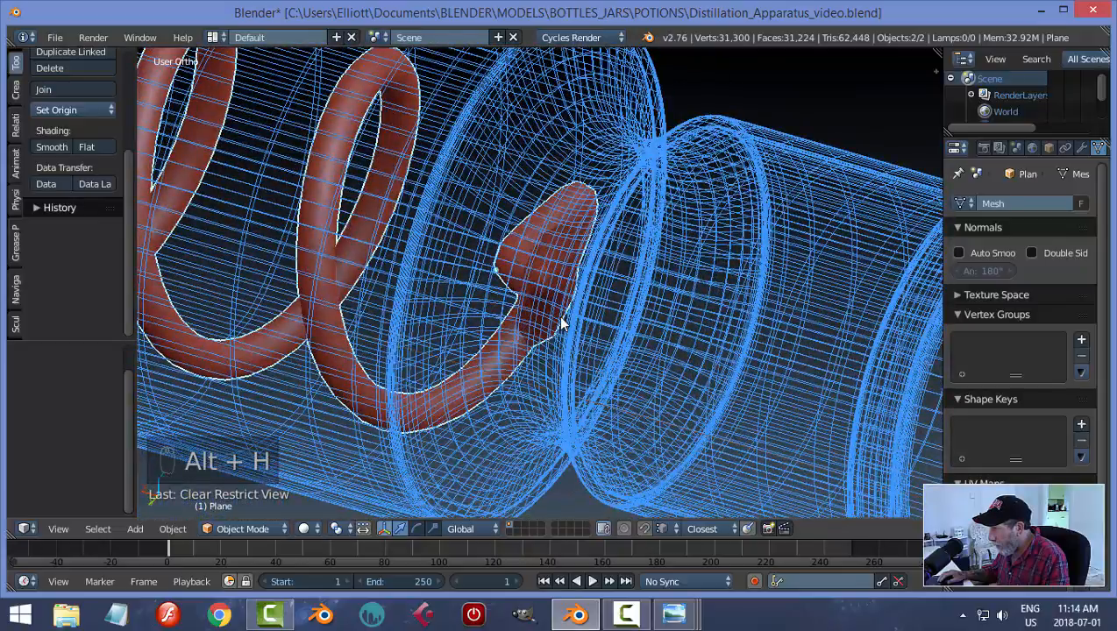
key("Tab")
left_click(676, 314)
mouse_move(675, 313)
middle_mouse_down()
mouse_move(611, 319)
mouse_move(661, 330)
middle_mouse_up()
key("s")
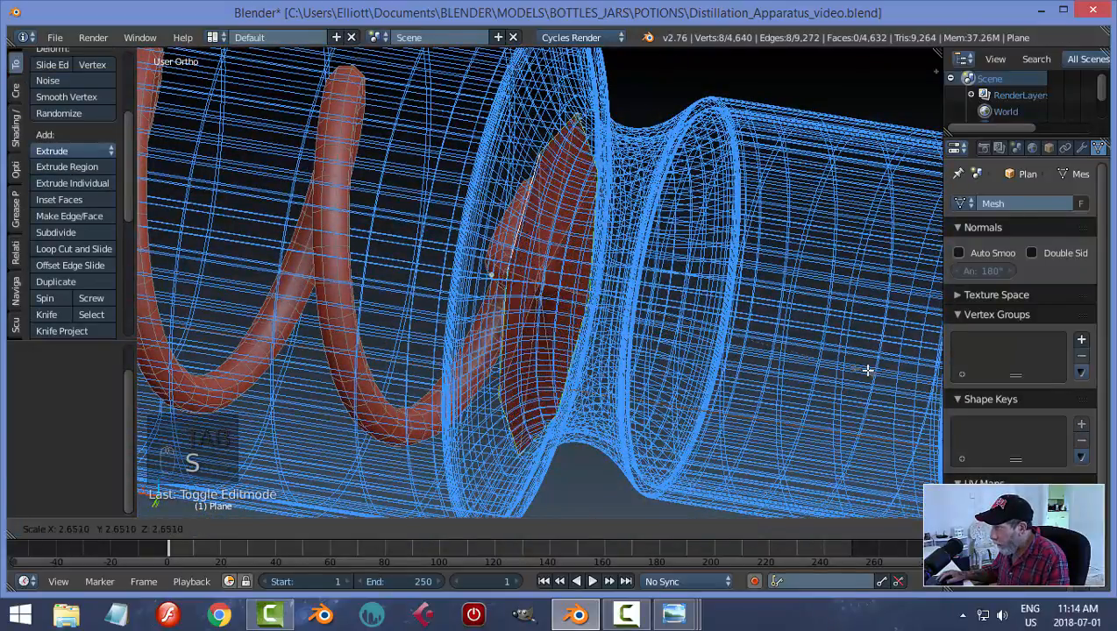
left_click(868, 369)
Extrude the enlarged rim loop again and offset the new loop -0.016 along X
key("e")
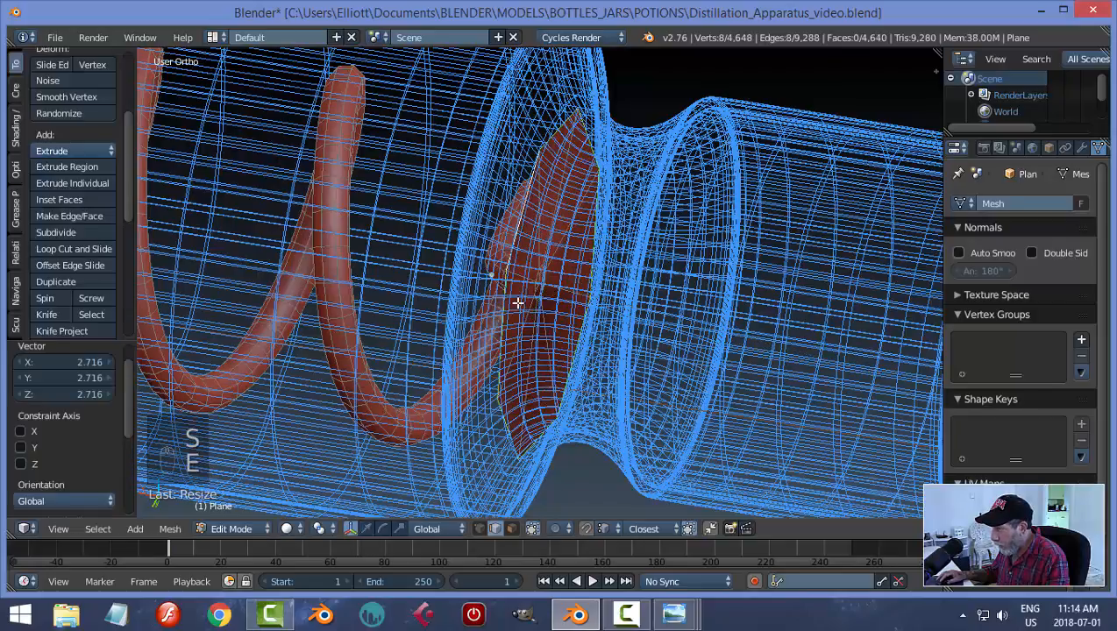
left_click_drag(503, 284, 519, 286)
middle_click_drag(737, 348, 443, 328)
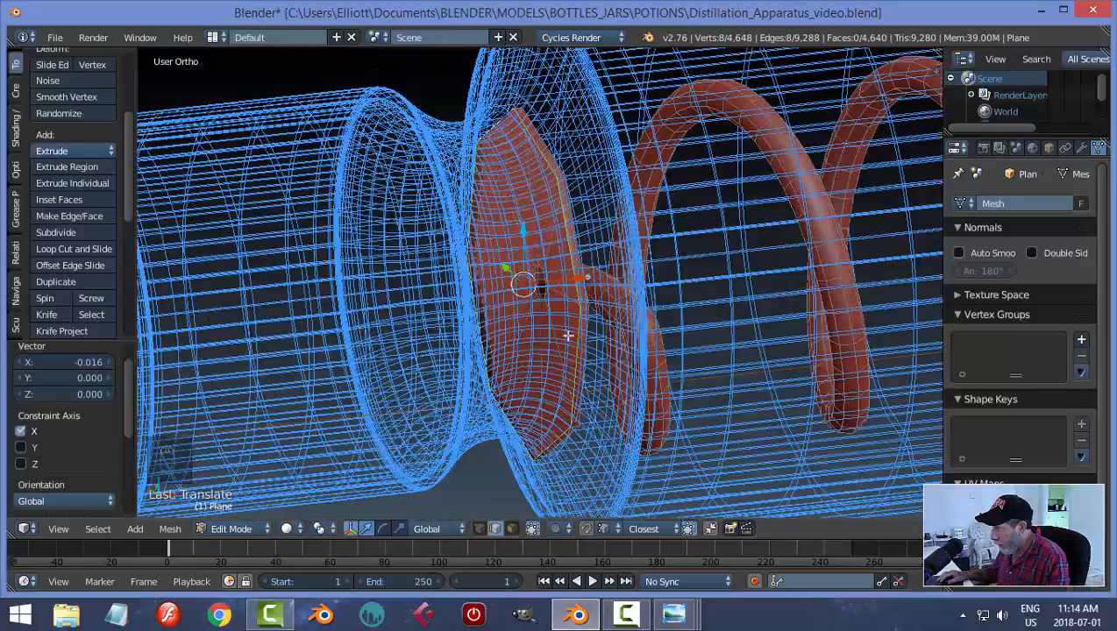
Deselect the rim loop, return to Object Mode and save the file
key("a")
key("Tab")
middle_click_drag(552, 325, 510, 330)
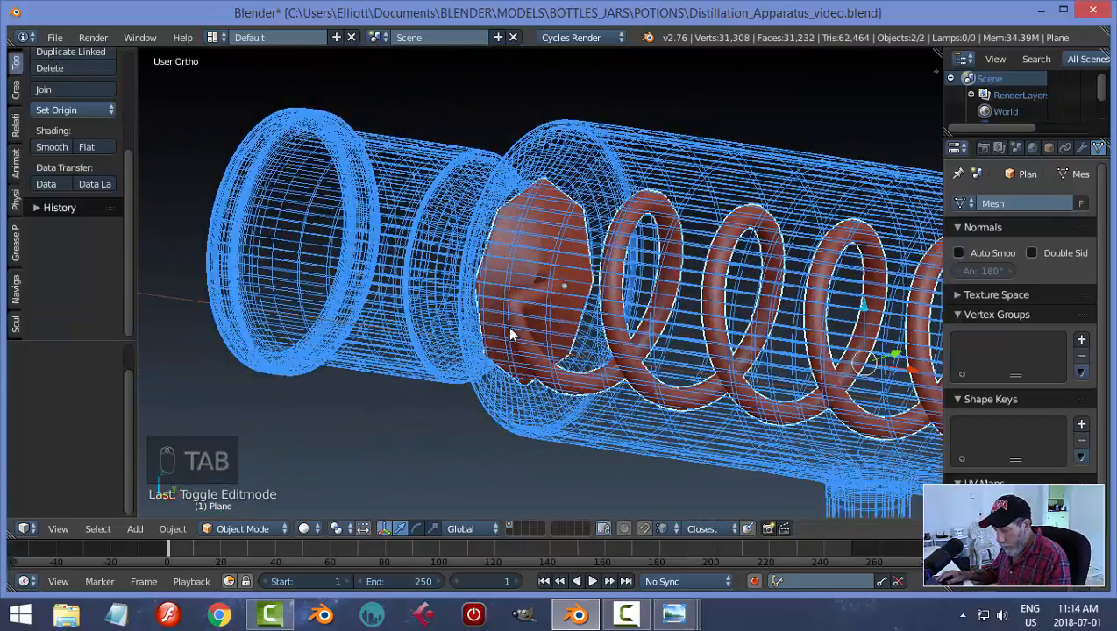
key("ctrl+s")
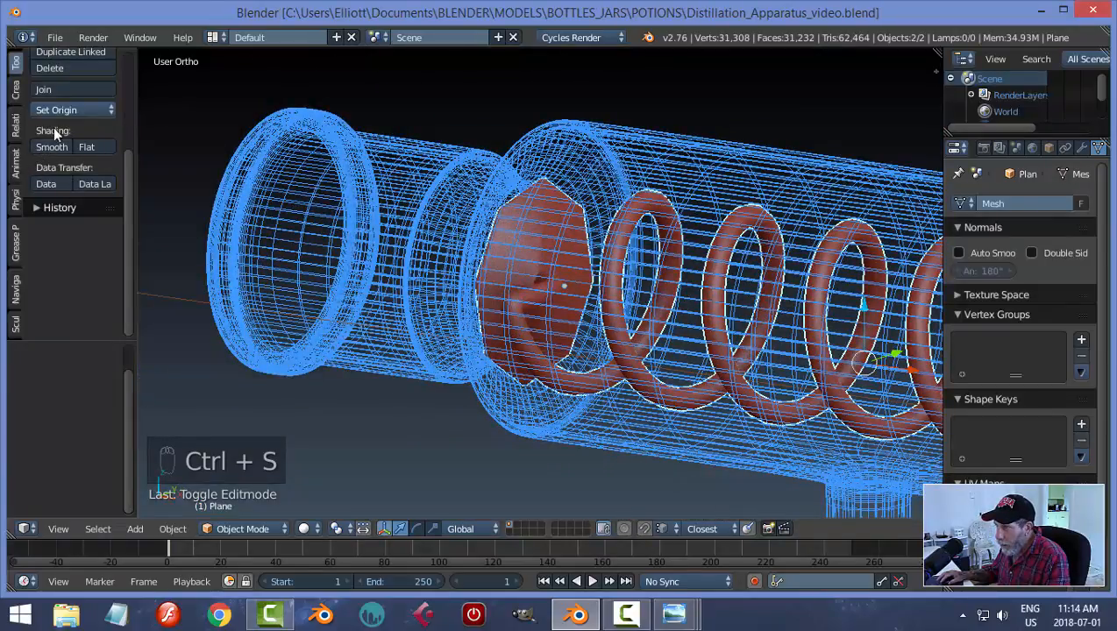
Shade the coil mesh smooth and add a Subdivision Surface modifier to it
left_click(51, 147)
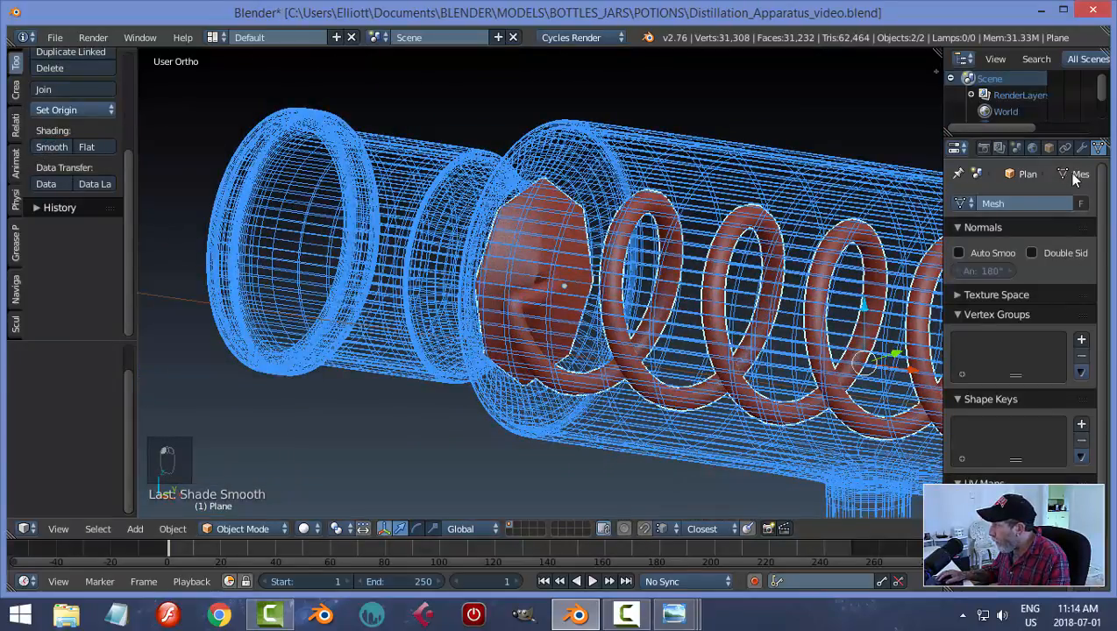
left_click(1082, 148)
left_click(993, 203)
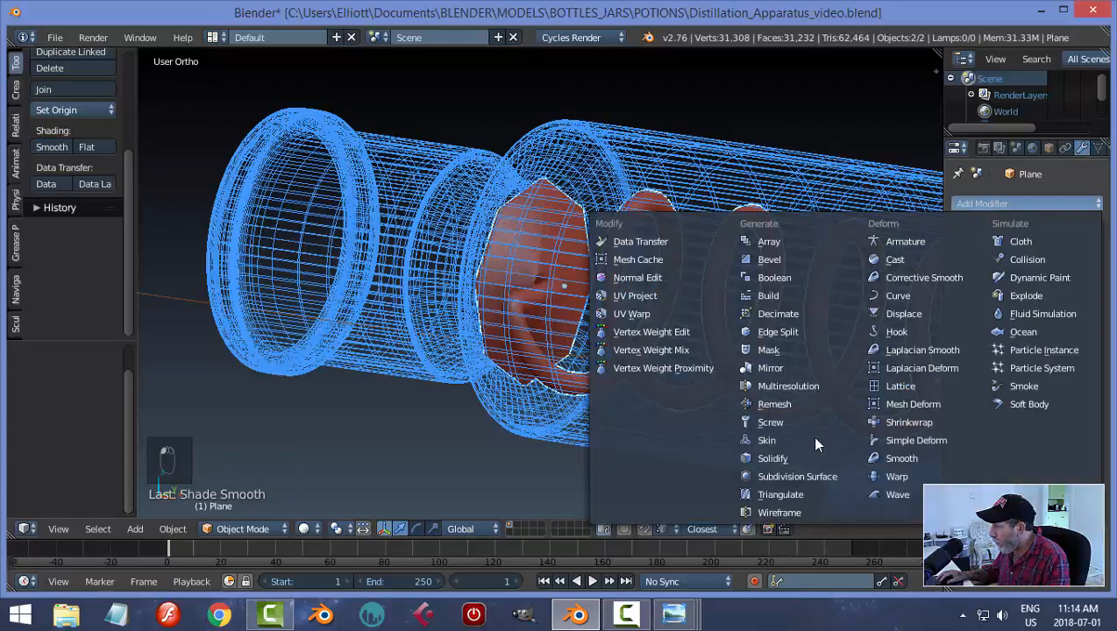
left_click(995, 207)
left_click(812, 478)
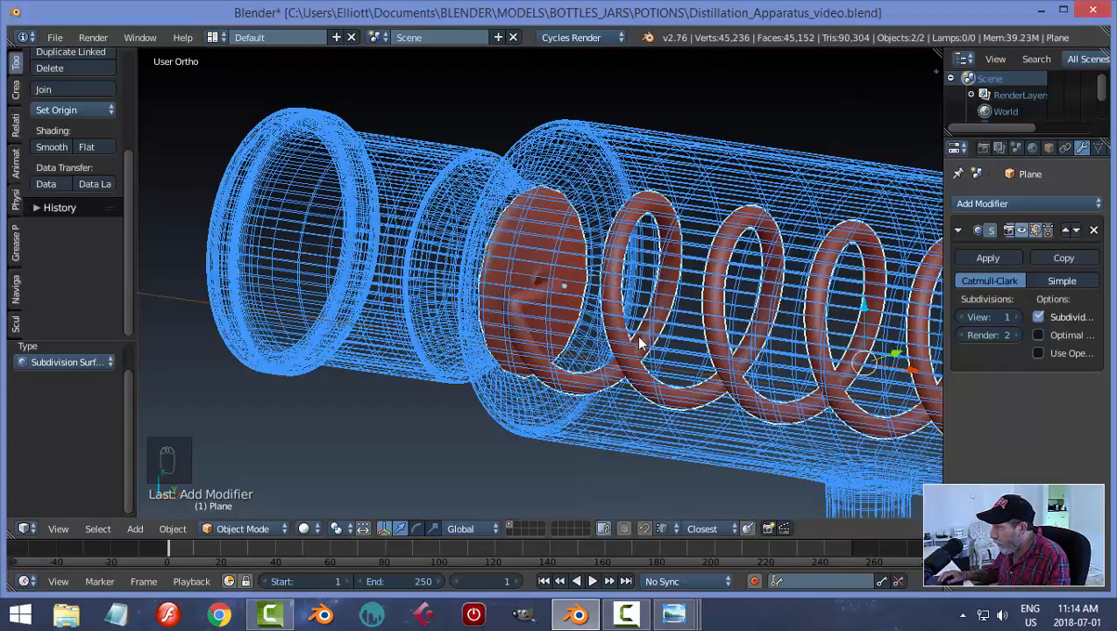
Add a Solidify modifier to the coil mesh
middle_click_drag(635, 334, 674, 358)
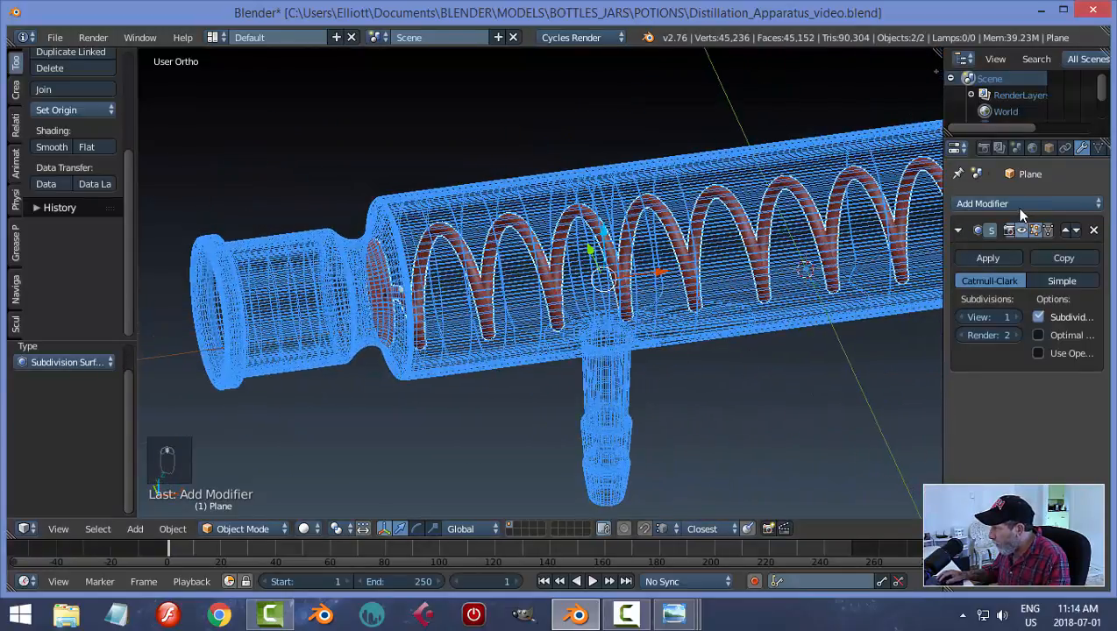
left_click(1013, 203)
left_click(776, 458)
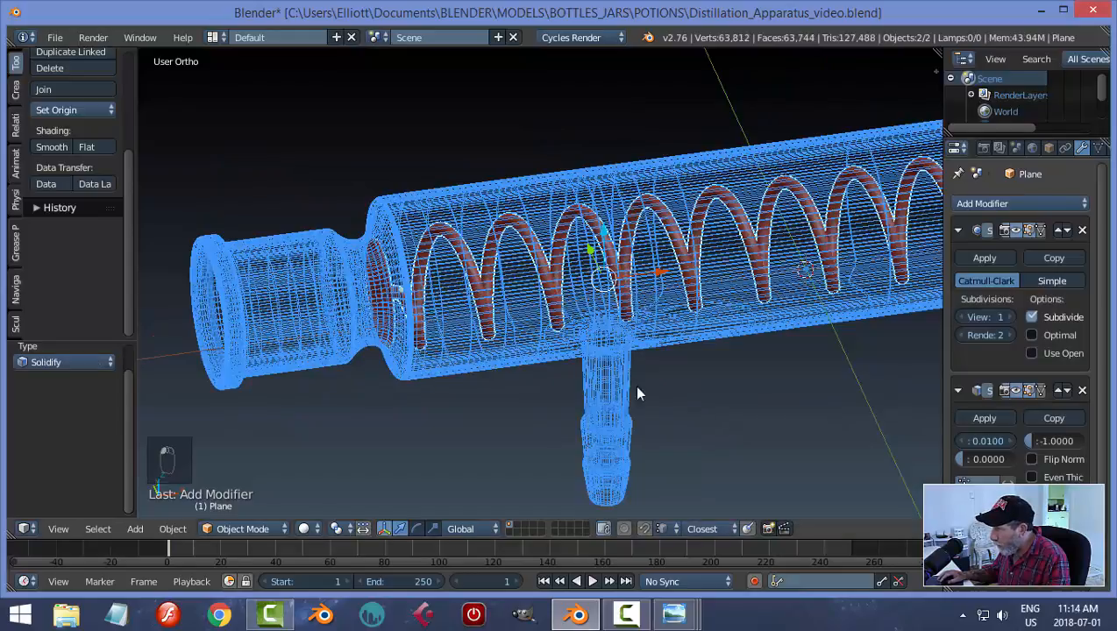
Select the condenser body and hide it to leave only the coil on view
middle_click_drag(634, 385, 514, 374)
scroll(618, 357, "down", 5)
middle_click_drag(614, 351, 537, 272)
right_click(581, 213)
key("h")
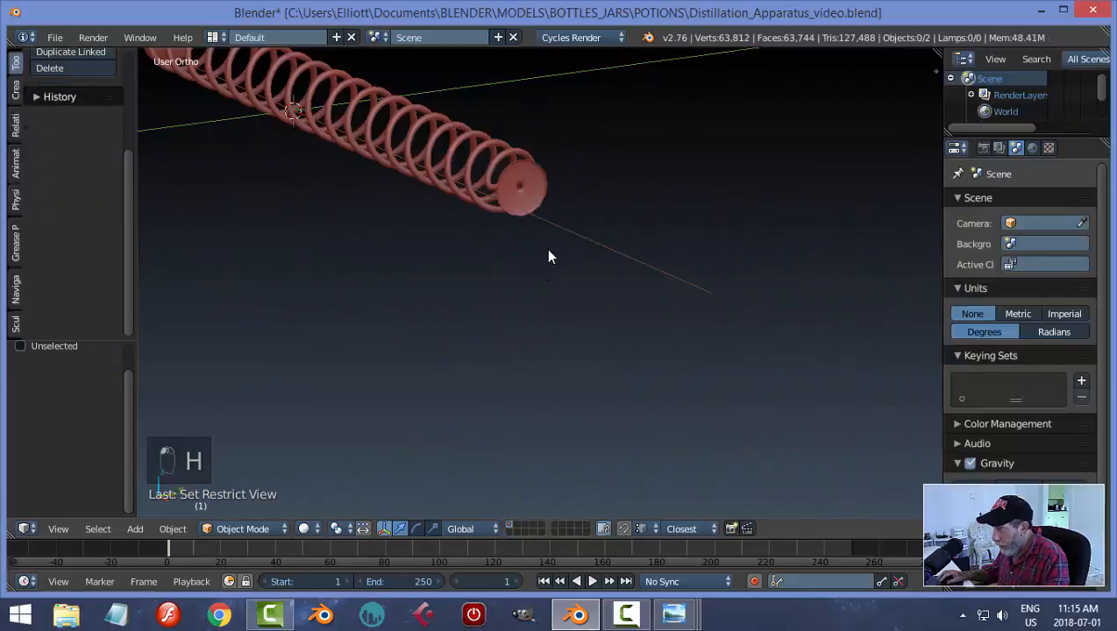
Select the coil and set its Solidify modifier's thickness to 0.015
scroll(549, 250, "up", 3)
middle_click_drag(521, 183, 535, 244)
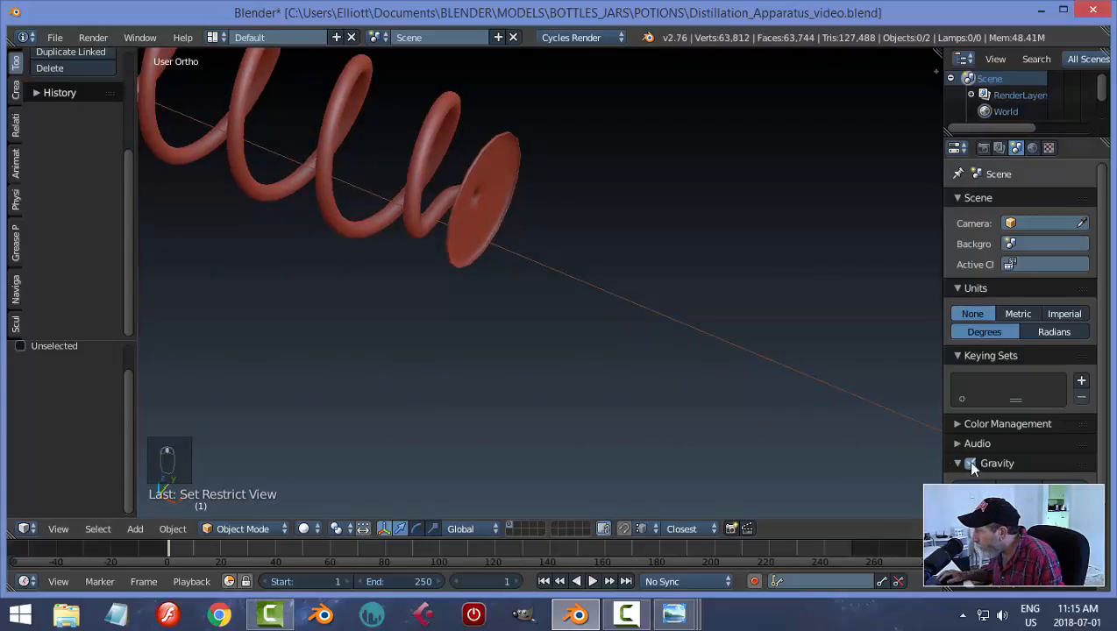
right_click(438, 200)
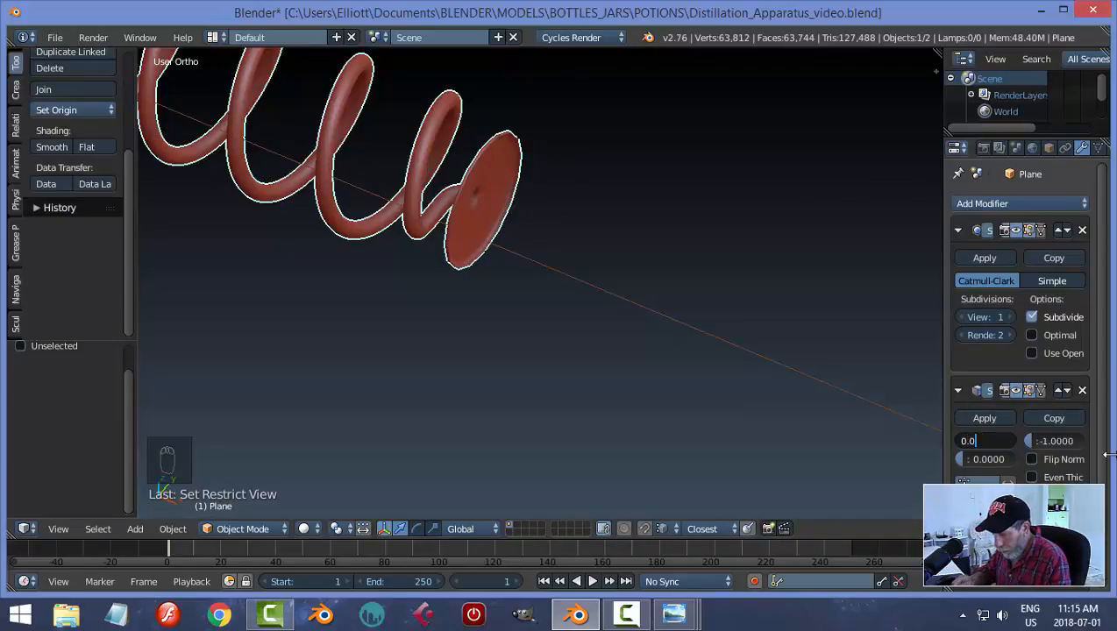
scroll(518, 391, "up", 3)
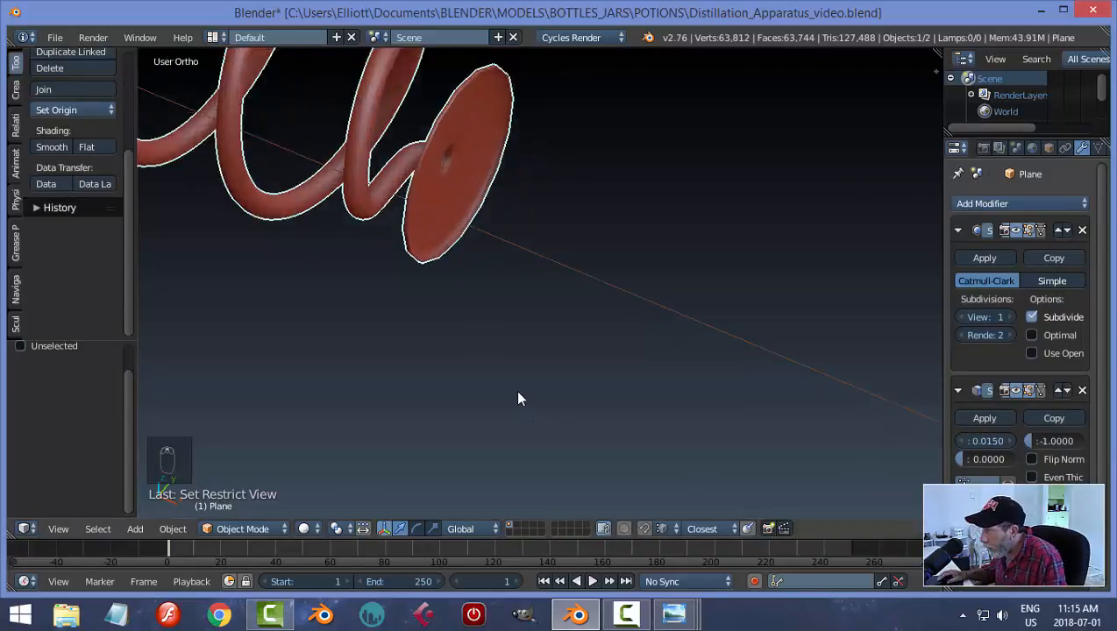
middle_click_drag(531, 247, 542, 255)
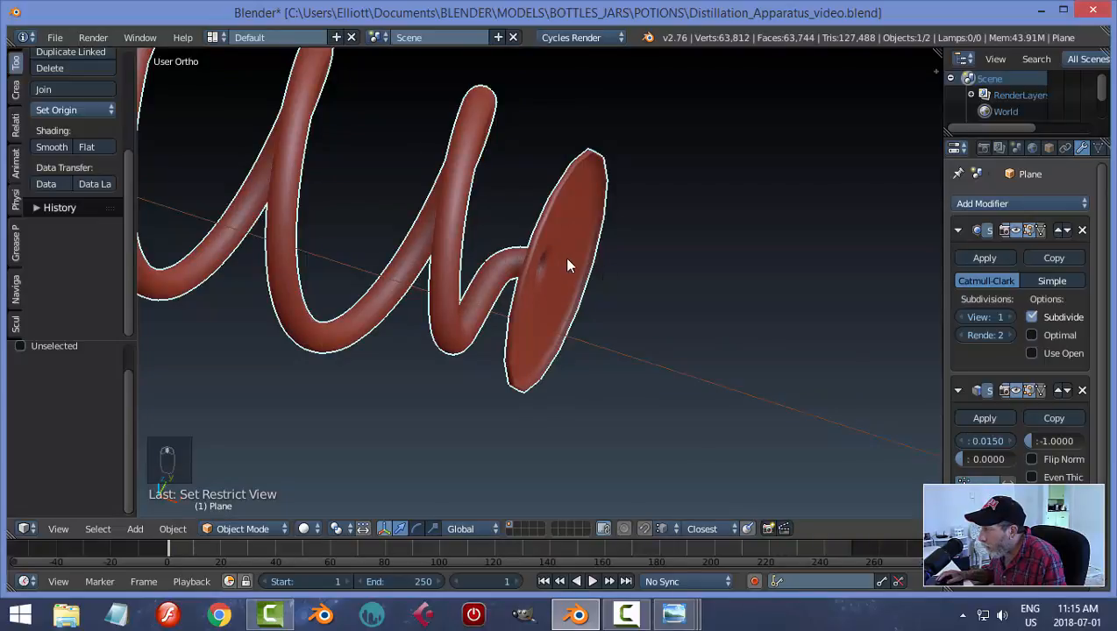
Set the Subdivision Surface view level to 2 and move the Solidify modifier above it in the stack
left_click(1008, 316)
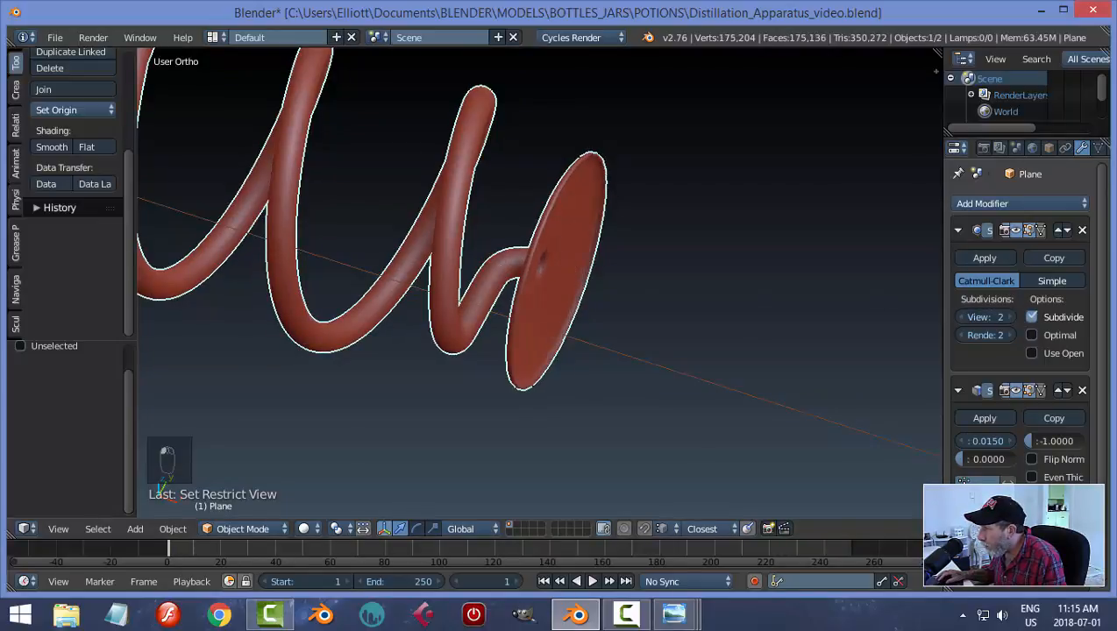
scroll(603, 329, "down", 2)
scroll(603, 330, "down", 1)
middle_click_drag(603, 330, 648, 341)
left_click(1058, 390)
scroll(736, 368, "down", 3)
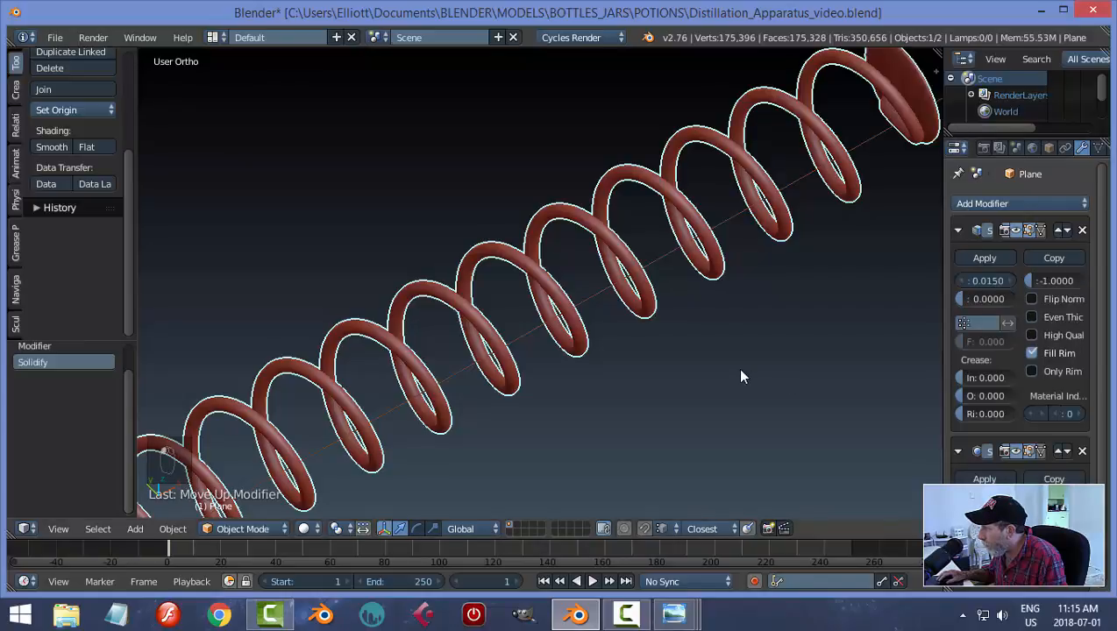
Lower the coil's Subdivision Surface view level to 1, apply its Solidify modifier and save the file
middle_click_drag(727, 369, 589, 351)
scroll(588, 351, "up", 2)
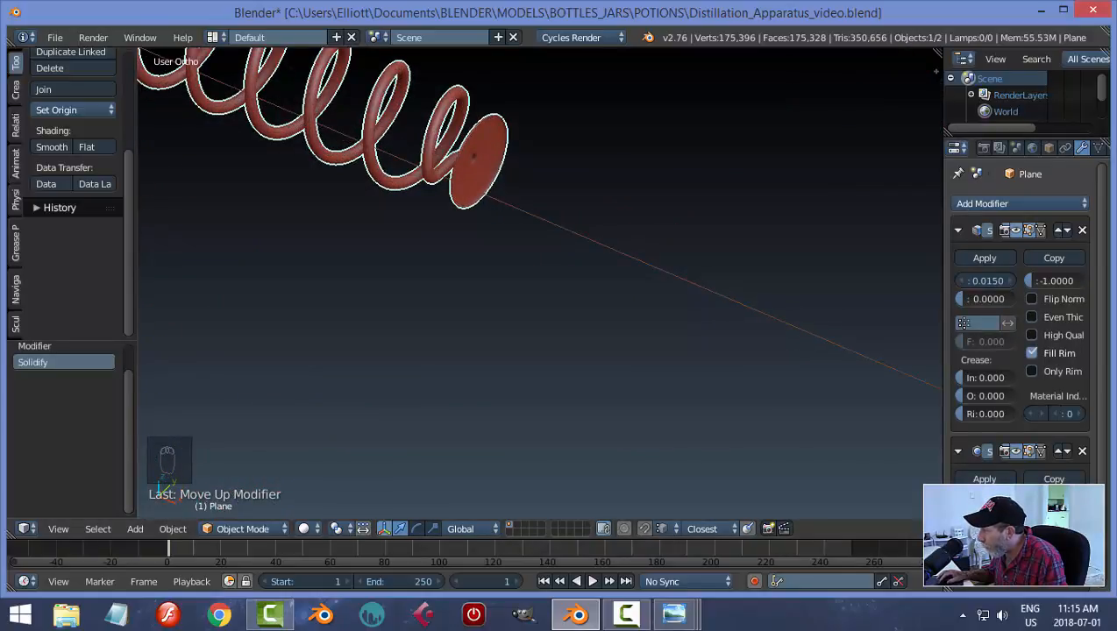
scroll(700, 399, "down", 3)
middle_click_drag(437, 240, 642, 191)
scroll(577, 244, "up", 2)
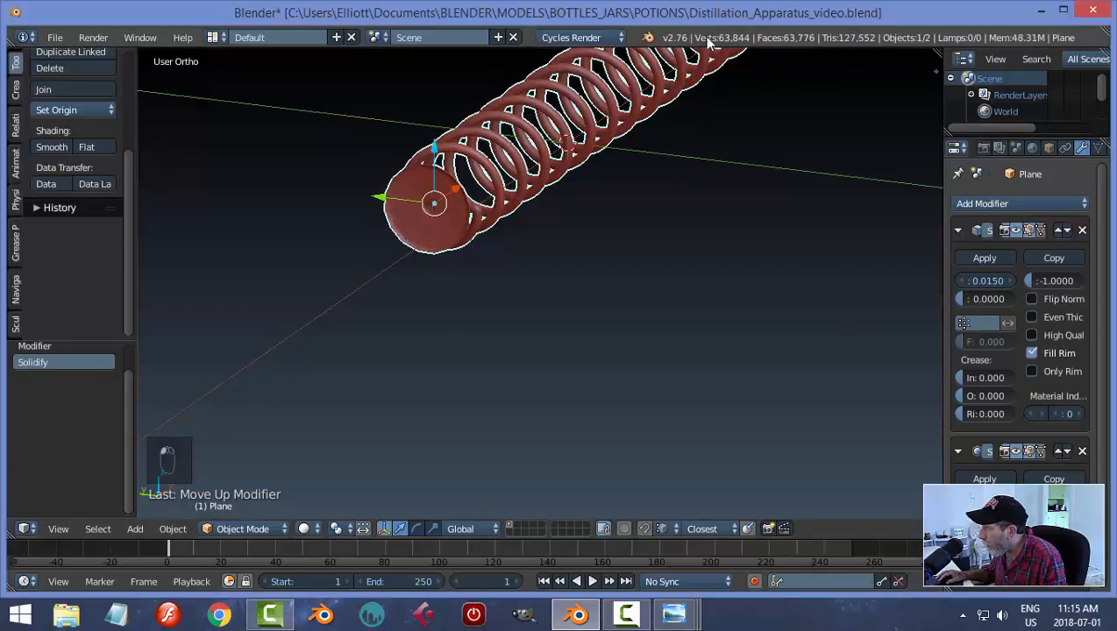
scroll(781, 200, "down", 1)
middle_click_drag(744, 220, 712, 224)
scroll(713, 224, "down", 1)
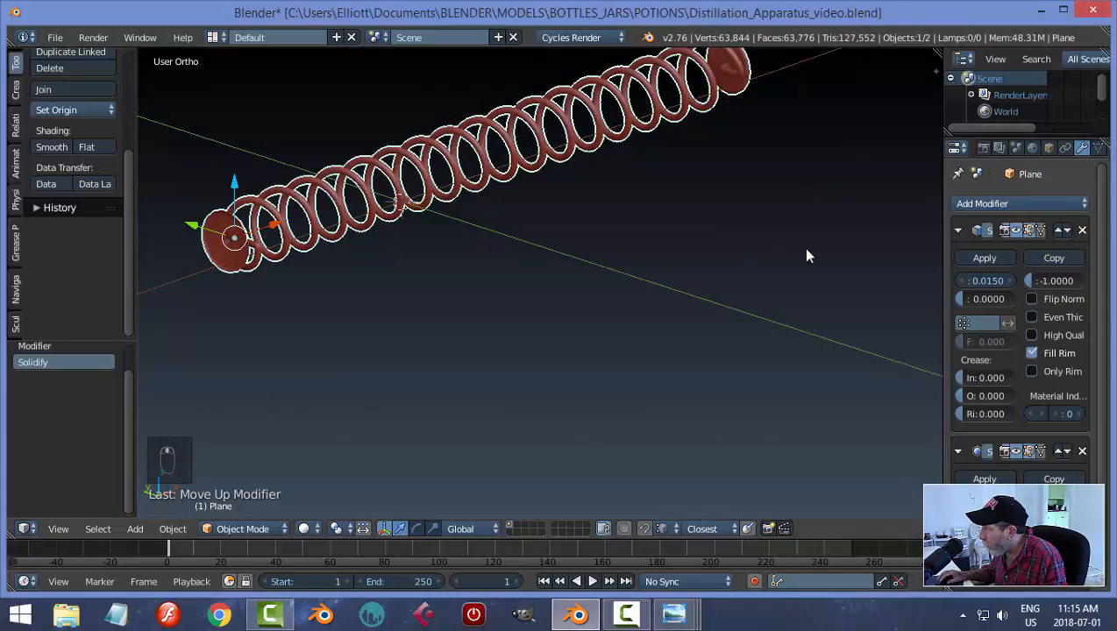
left_click(981, 258)
scroll(715, 274, "down", 2)
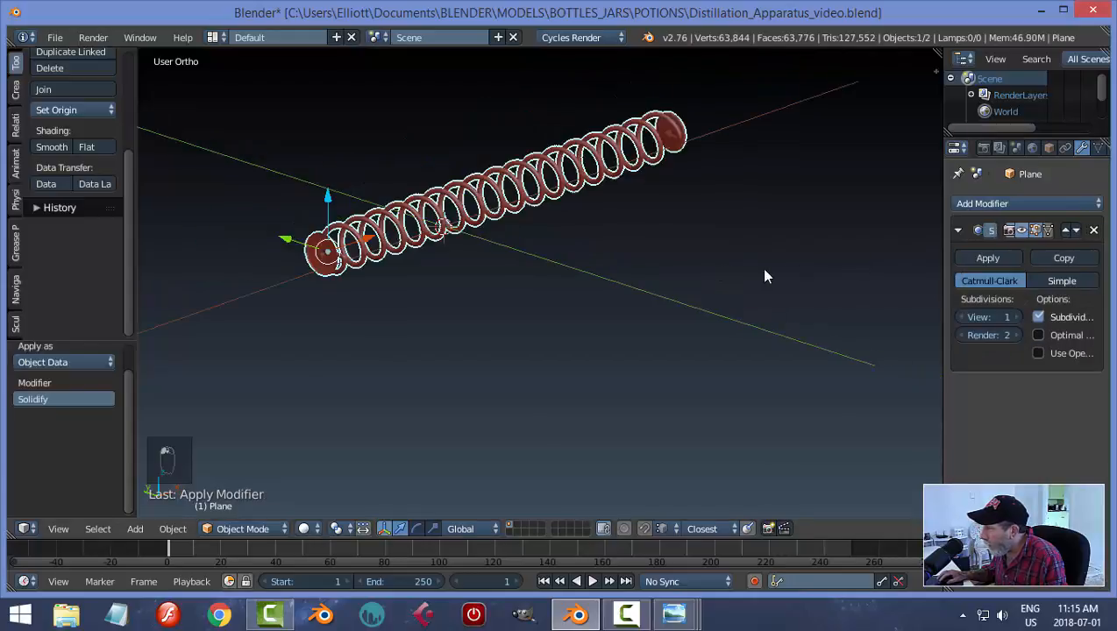
key("ctrl+s")
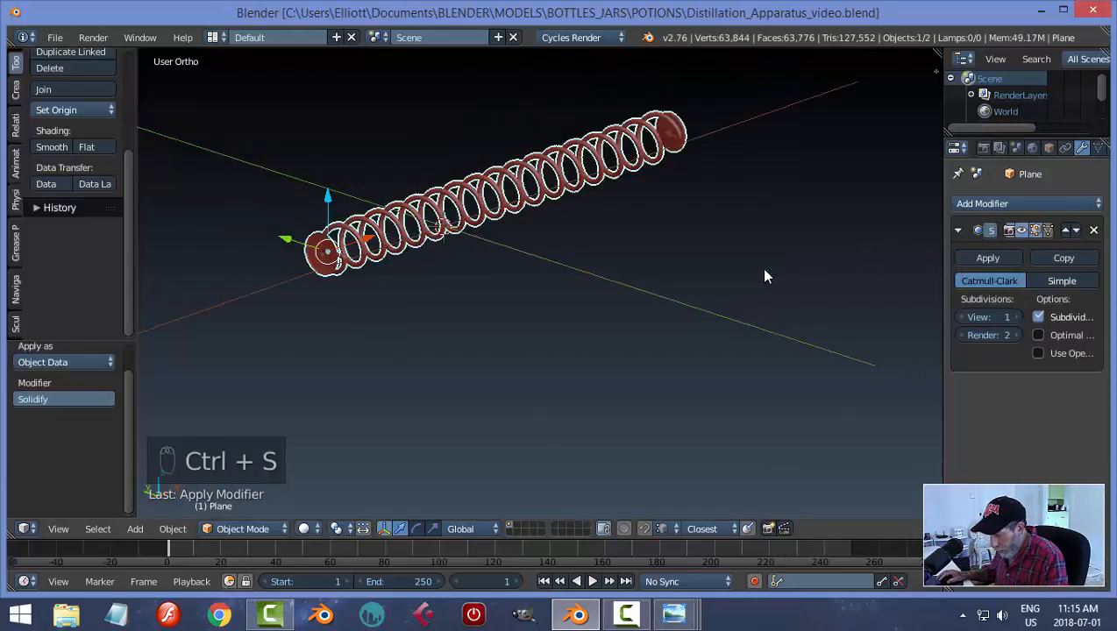
Unhide the condenser body and make it the only selected object
key("alt+h")
key("a")
middle_click_drag(769, 276, 646, 228)
middle_click_drag(578, 252, 613, 250)
right_click(639, 169)
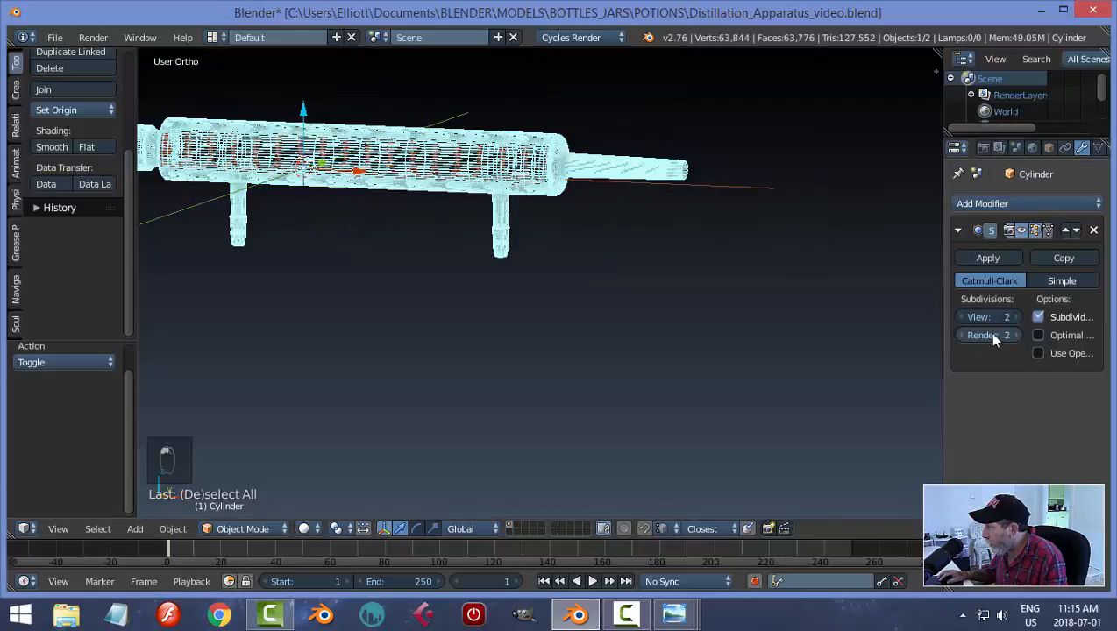
Set the condenser body's maximum draw type to Textured and save the file
left_click(1049, 148)
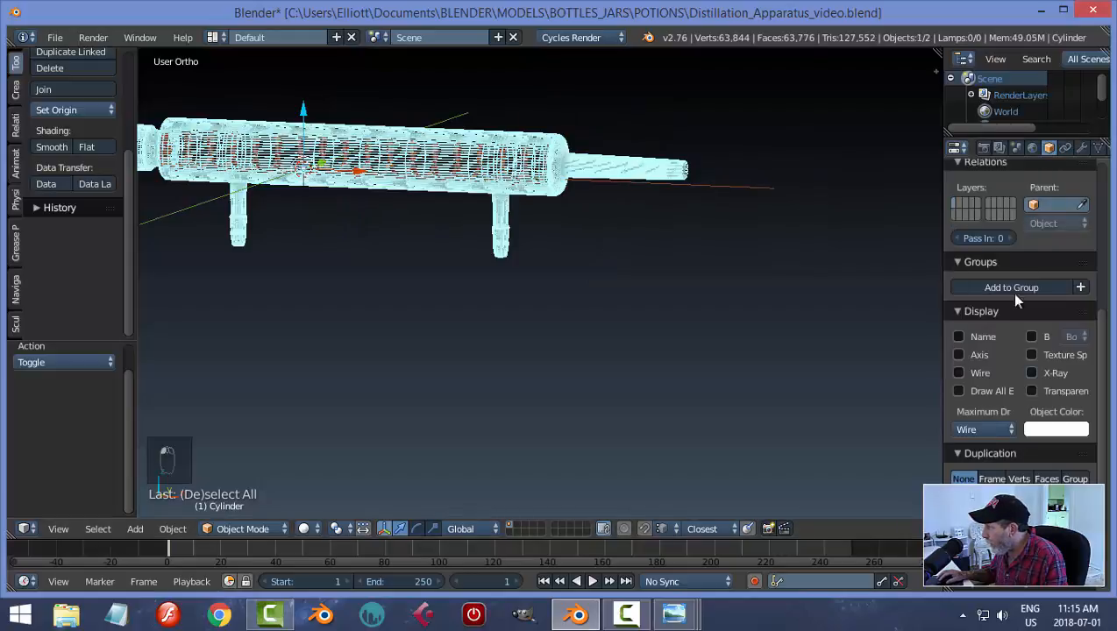
left_click(975, 429)
left_click(927, 355)
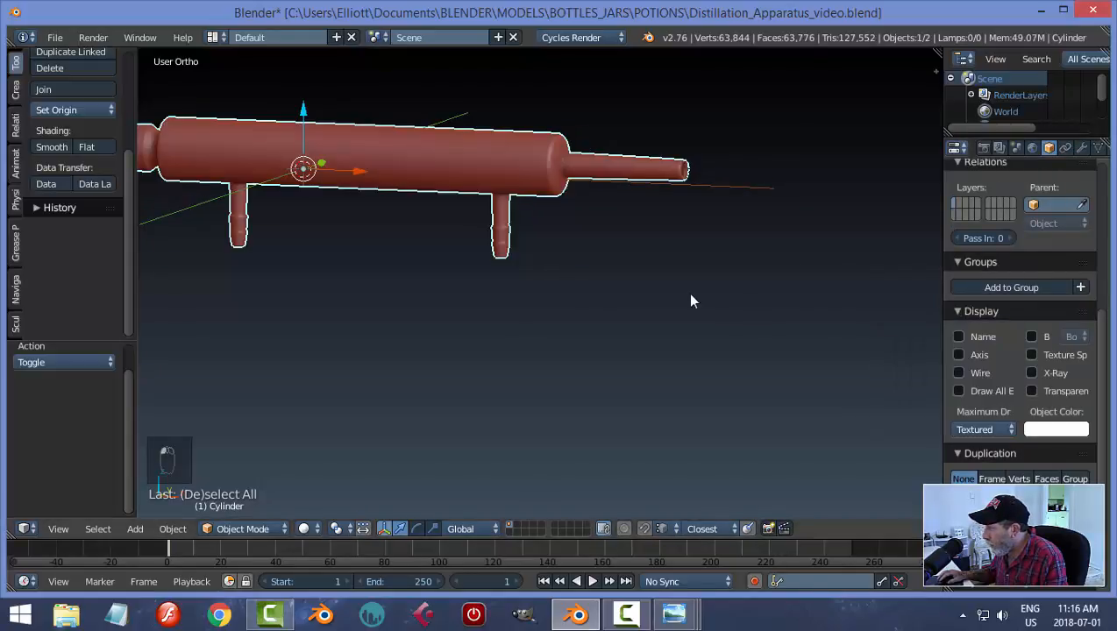
middle_click_drag(690, 301, 555, 200)
key("ctrl+s")
left_click(617, 268)
Duplicate the edge loop inside the condenser's wide open mouth and separate the copy into its own object
scroll(614, 268, "up", 3)
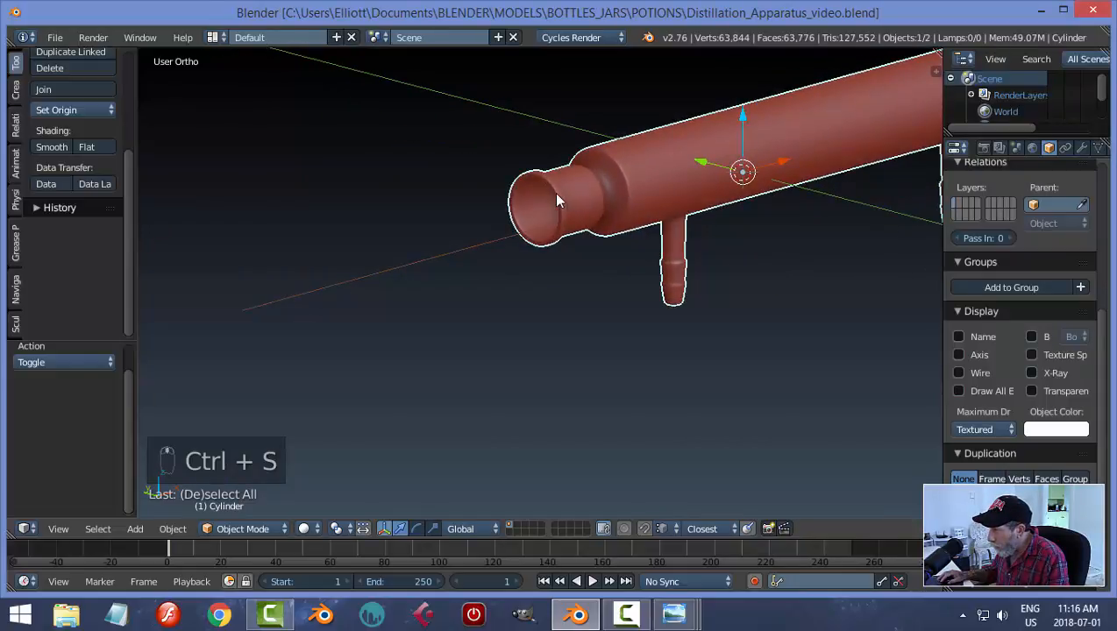
key("Tab")
left_click(666, 214)
scroll(582, 228, "up", 1)
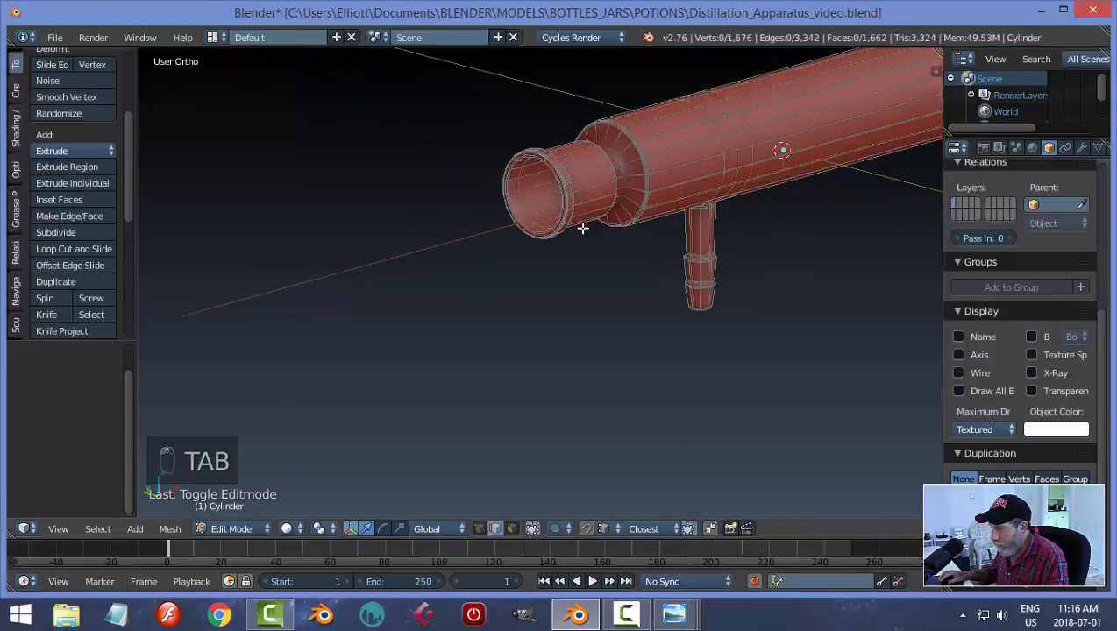
scroll(582, 228, "up", 2)
key("ctrl+Tab")
left_click(493, 169)
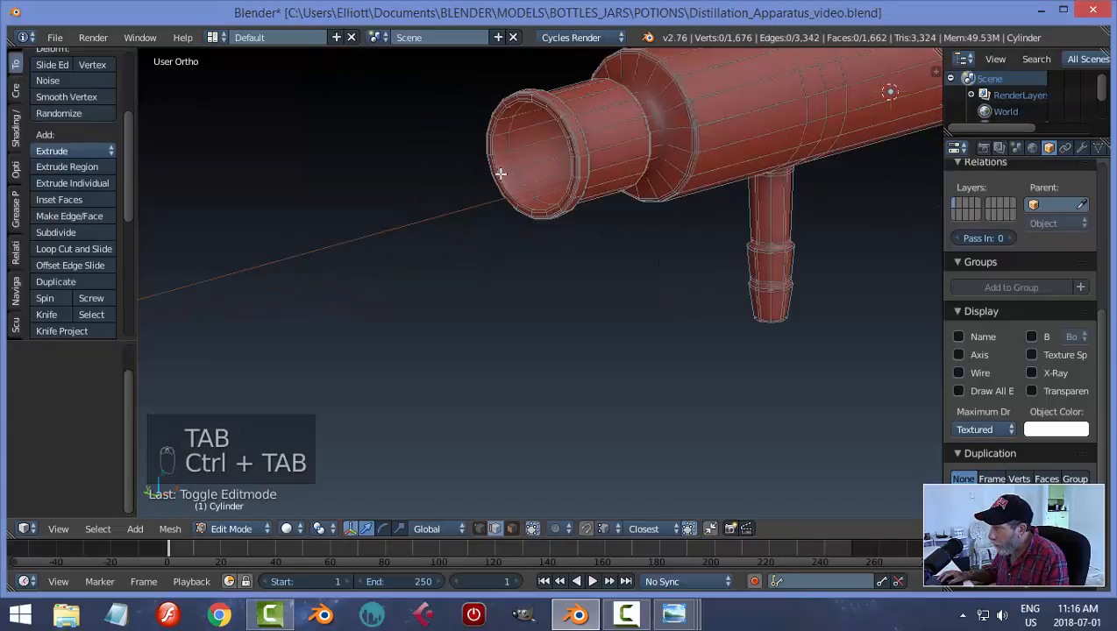
right_click(513, 159, "alt")
middle_click_drag(605, 199, 625, 206)
key("shift+d")
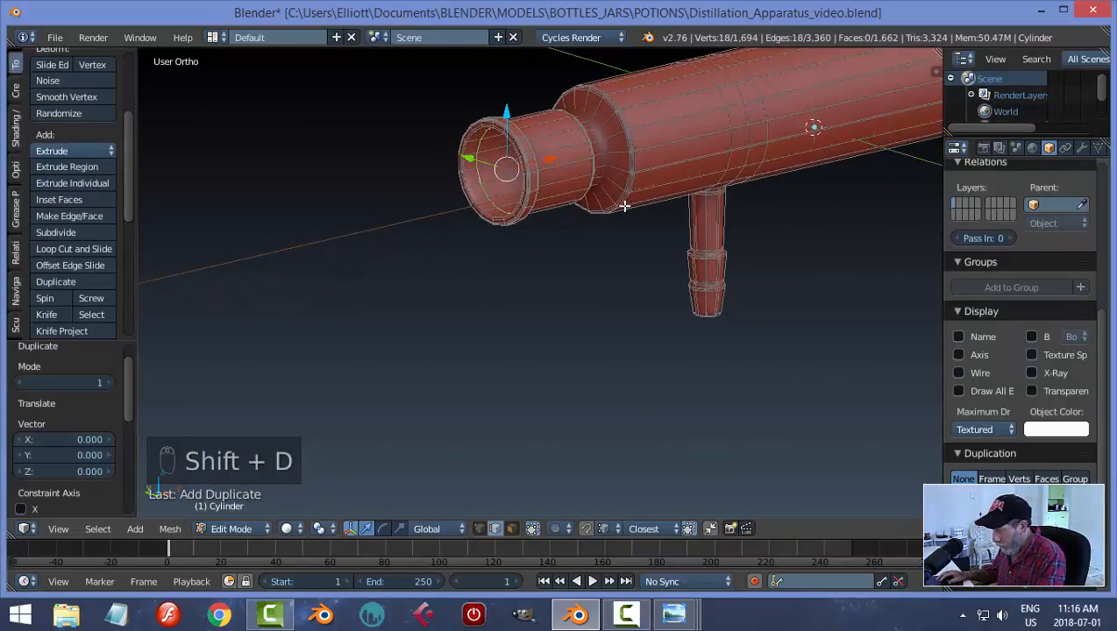
key("p")
left_click(624, 205)
key("Tab")
left_click(488, 182)
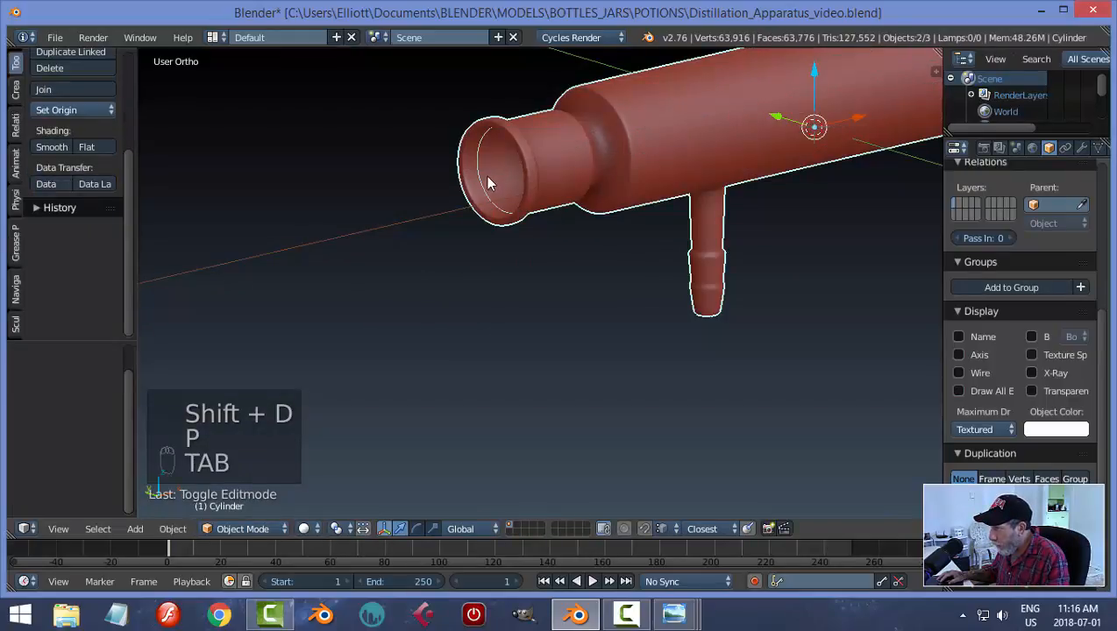
Set the separated ring's origin to its geometry and move it about -0.339 along X, out of the mouth
right_click(488, 182)
left_click(63, 116)
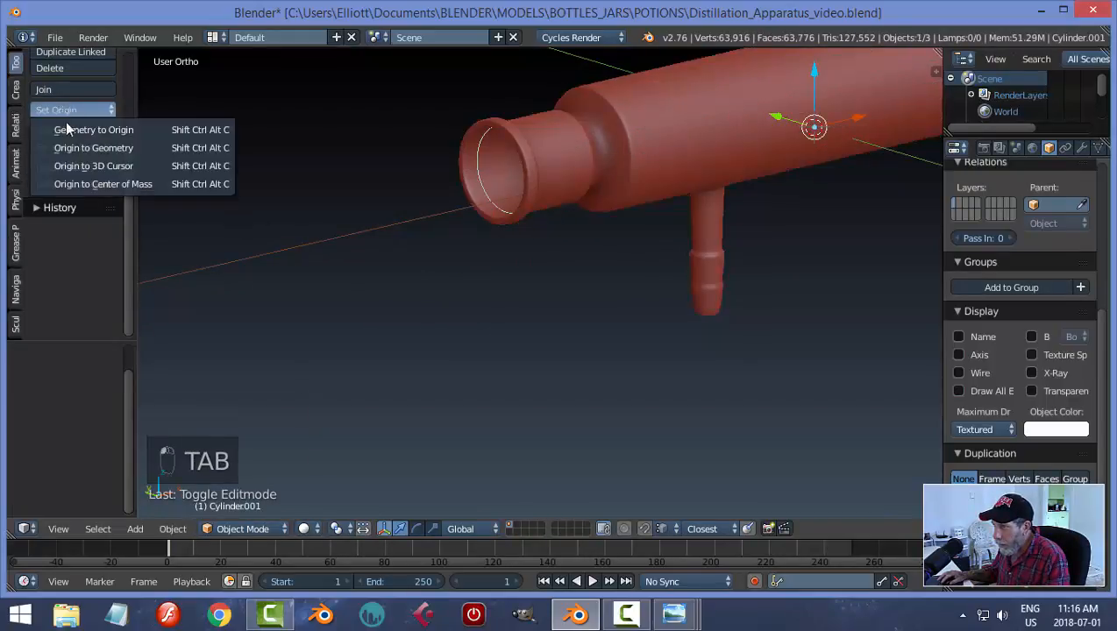
left_click(83, 147)
left_click(1082, 149)
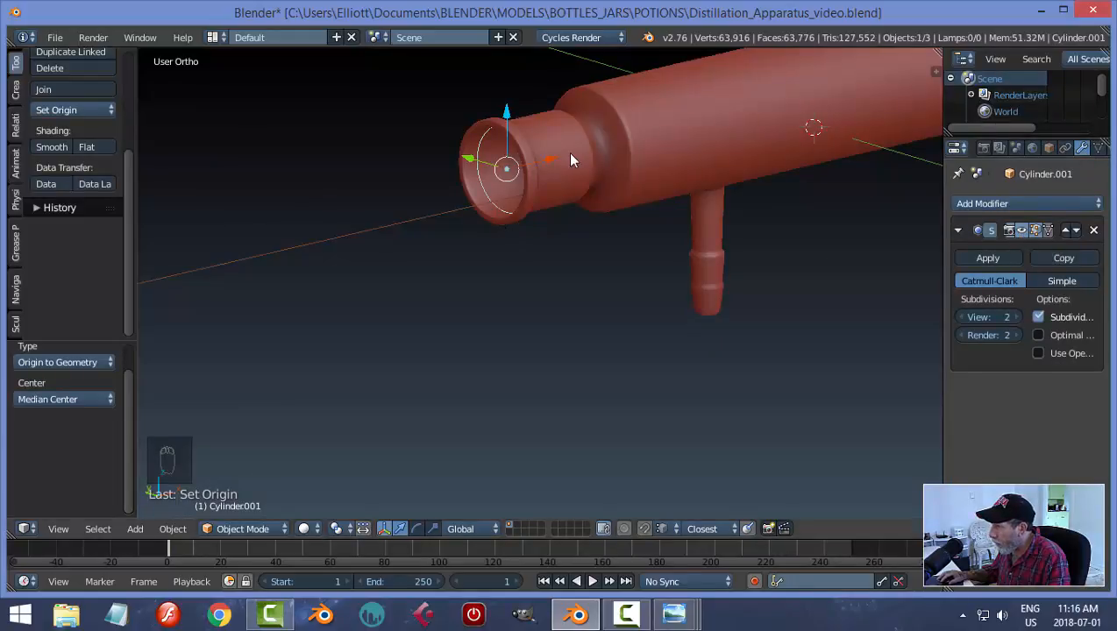
mouse_move(549, 158)
left_mouse_down()
mouse_move(515, 174)
mouse_move(540, 178)
left_mouse_up()
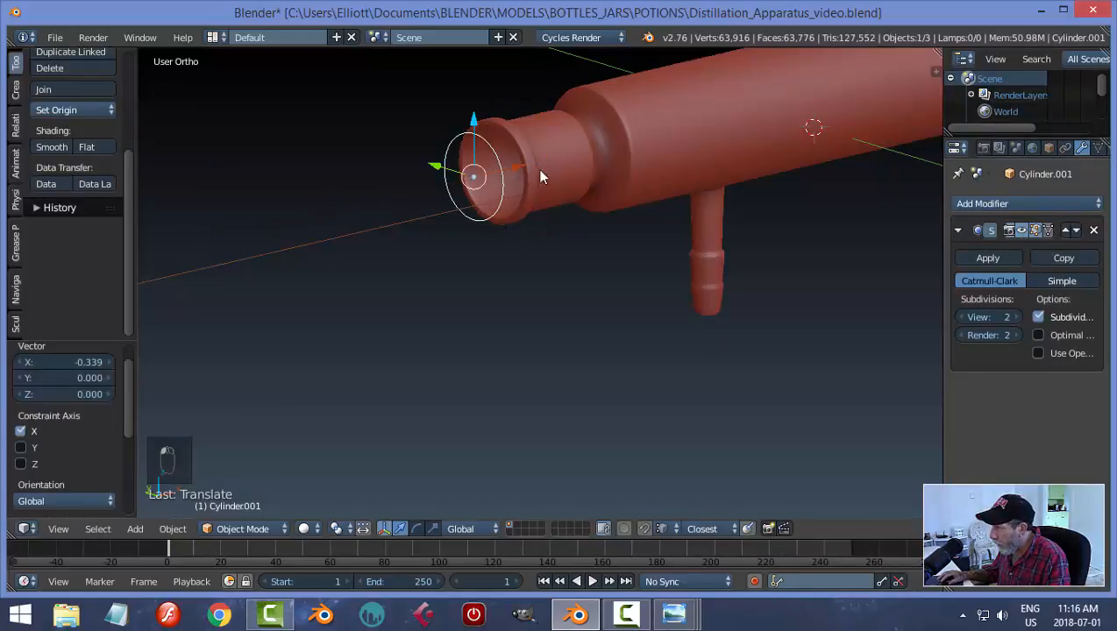
Examine the ring's alignment with the condenser mouth in the left, front and top views
key("ctrl+KP_3")
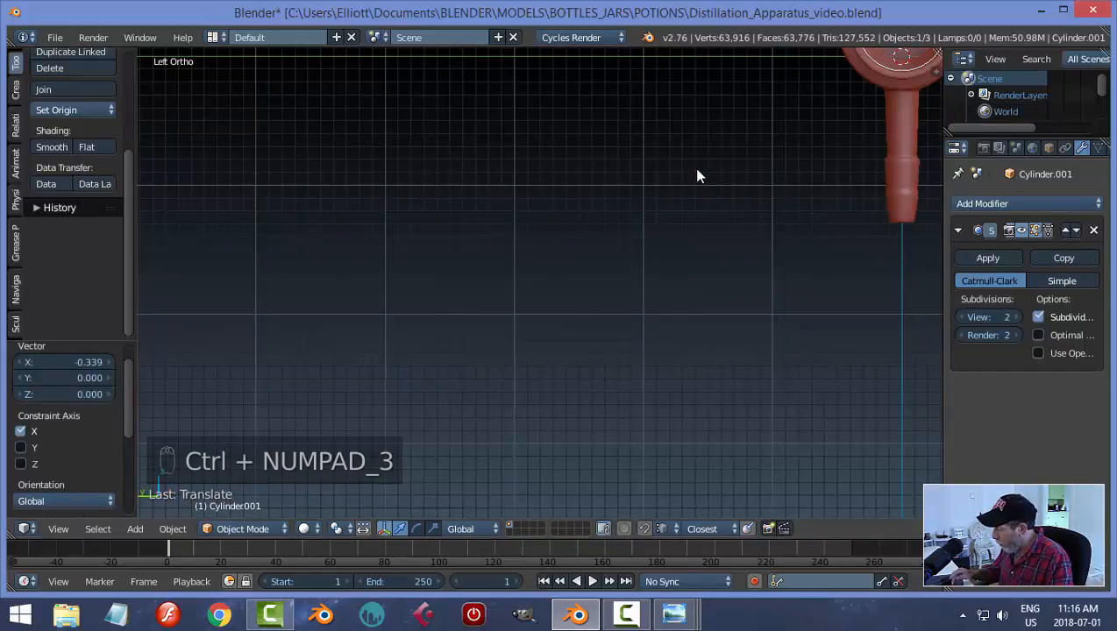
middle_click_drag(750, 155, 516, 311, "shift")
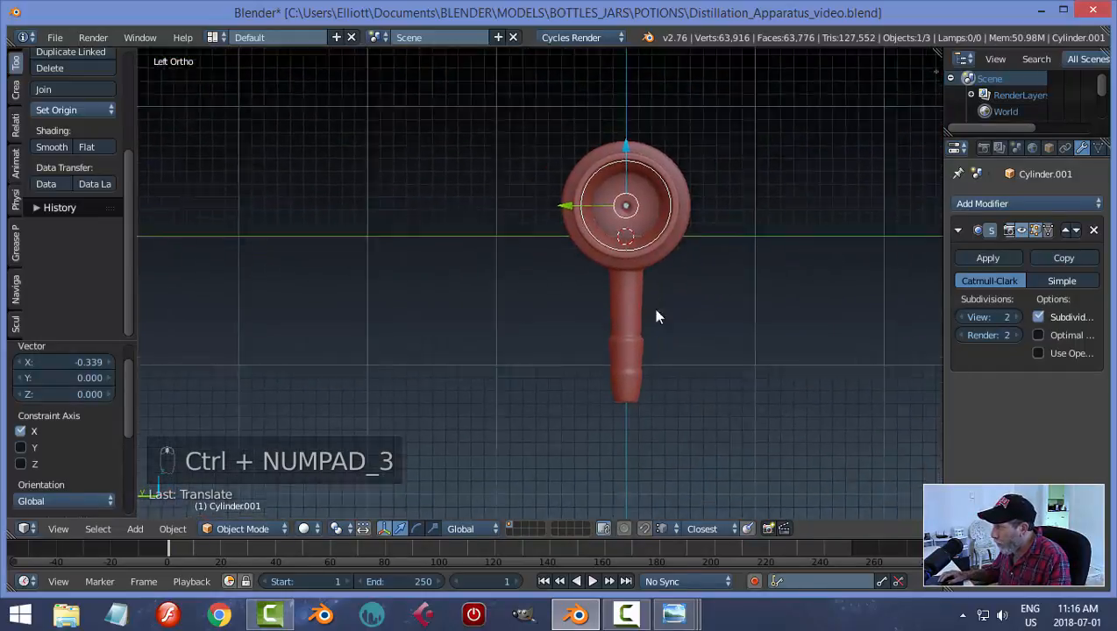
middle_click_drag(657, 316, 600, 339, "shift")
key("KP_1")
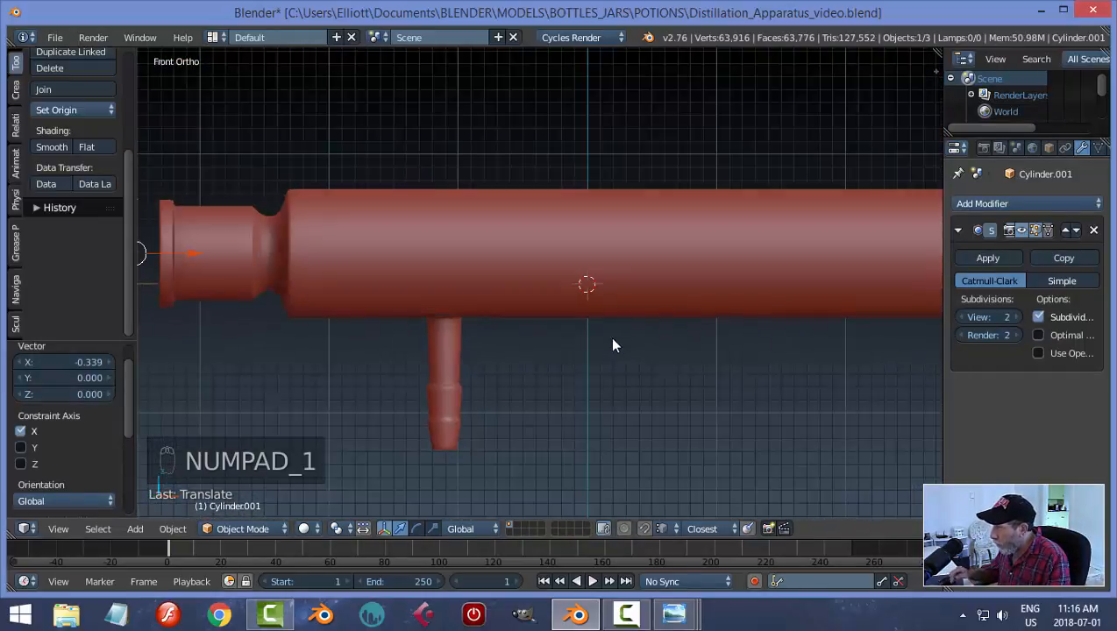
key("KP_7")
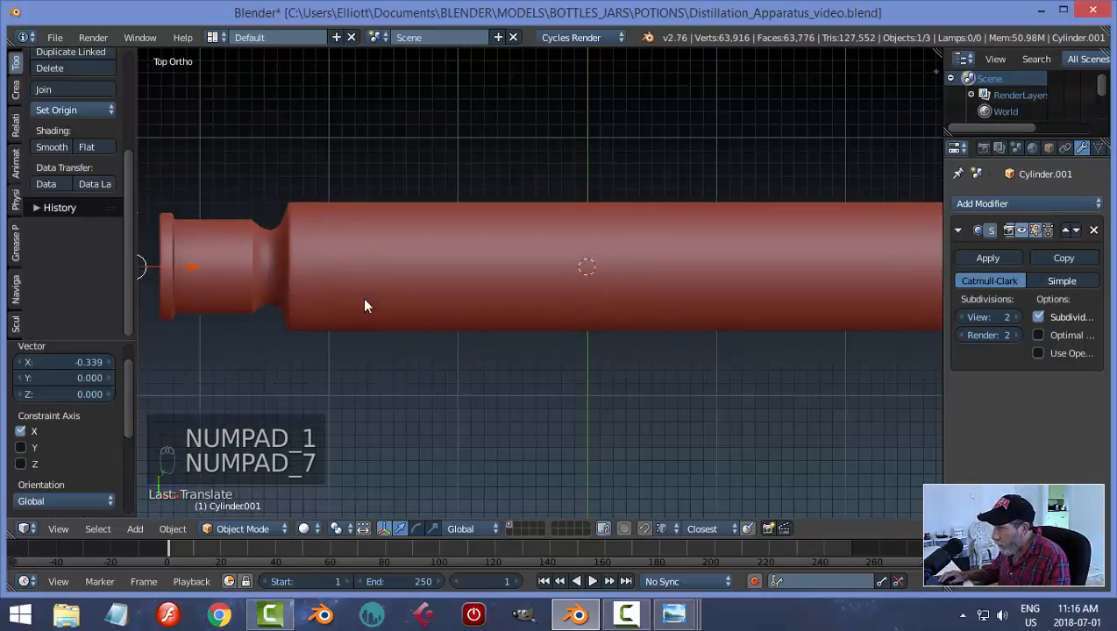
middle_click_drag(366, 304, 645, 296, "shift")
scroll(511, 317, "up", 2)
middle_click_drag(470, 316, 619, 317, "shift")
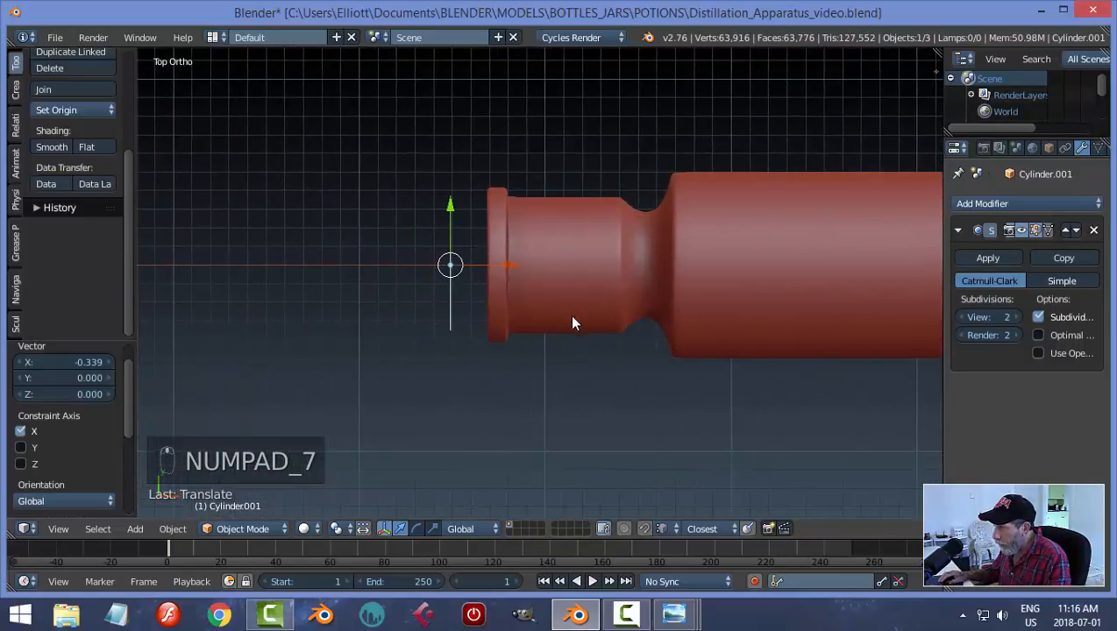
middle_click_drag(545, 329, 643, 224)
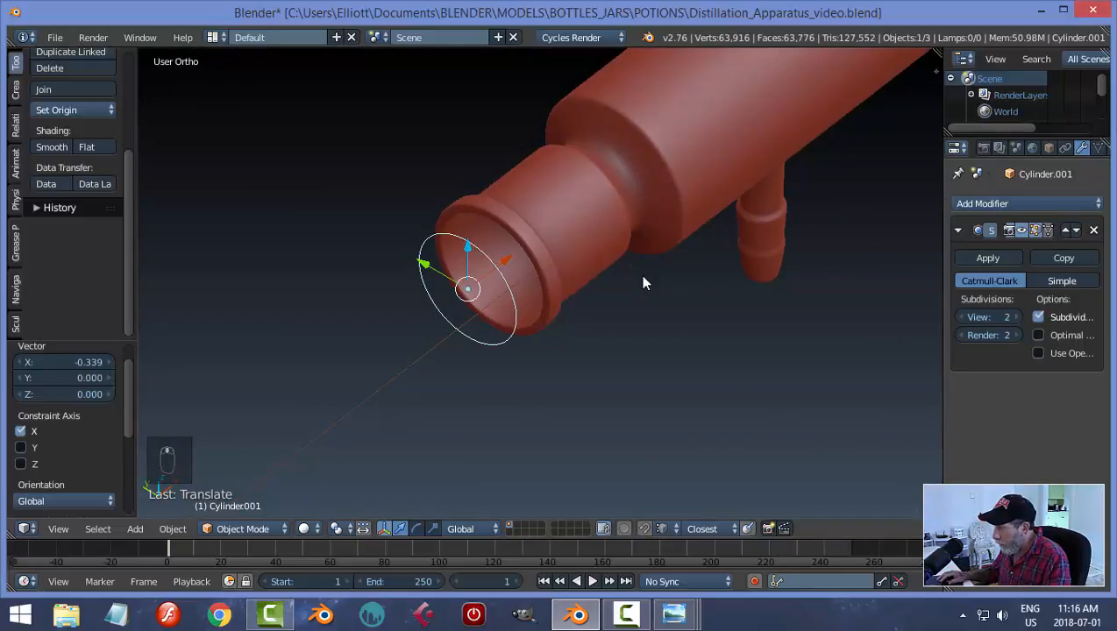
Extrude the whole ring inward in its own plane, scaling the new edge to about 0.777
key("Tab")
left_click(738, 274)
middle_click_drag(661, 302, 742, 216)
key("a")
key("a")
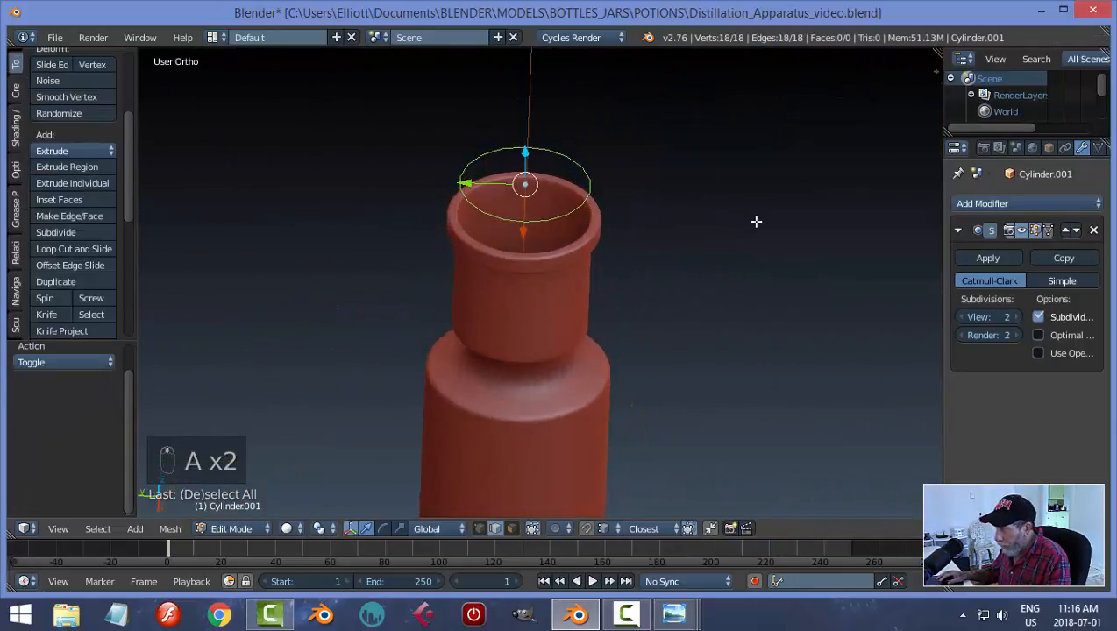
key("e")
key("s")
left_click(760, 231)
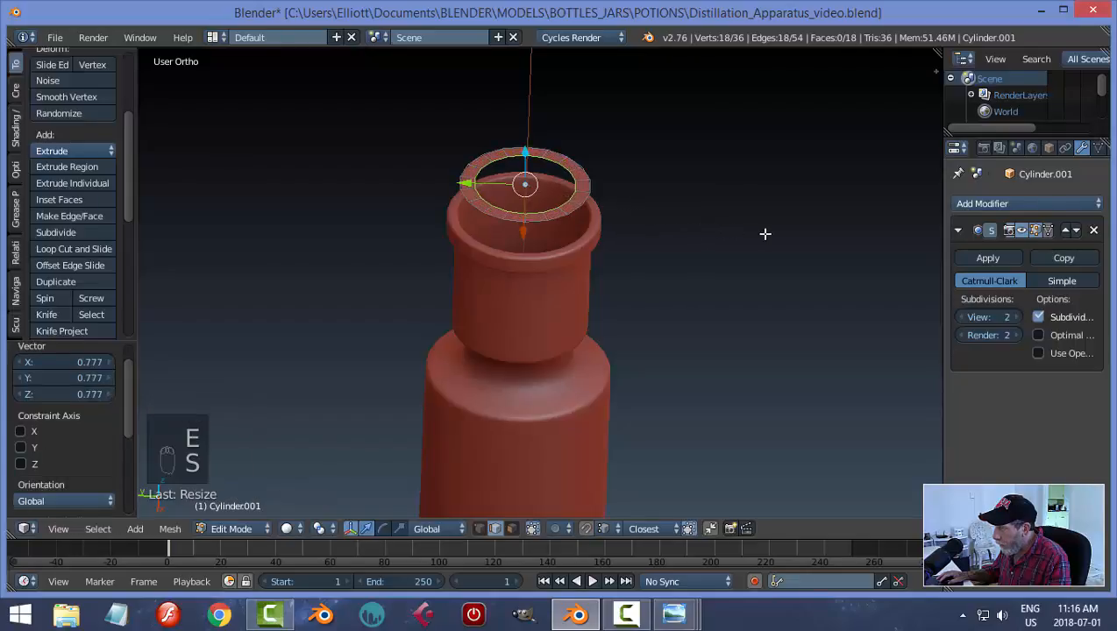
Extrude the inner edge inward again to a scale of about 0.28, then close the disc by extruding and merging at center
key("e")
key("s")
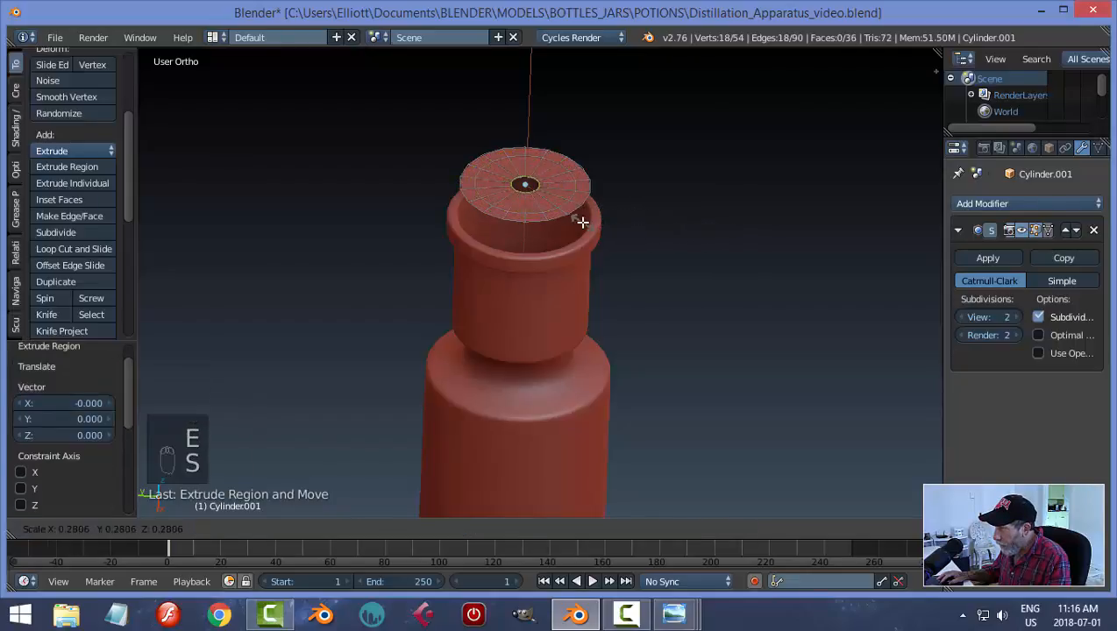
left_click(582, 222)
key("e")
right_click(592, 223)
key("alt+m")
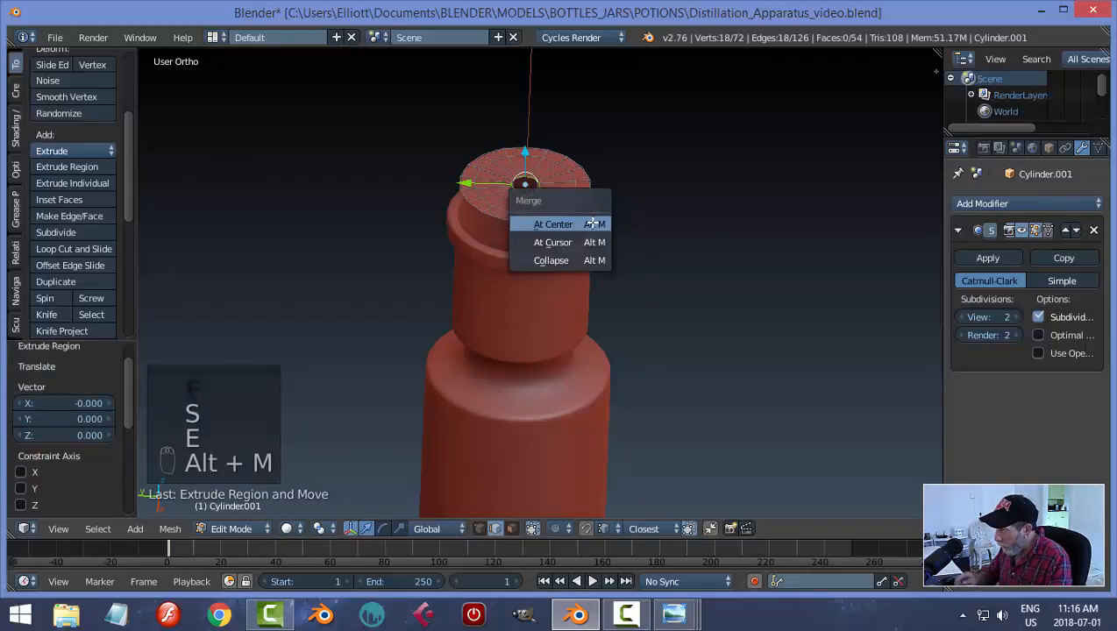
left_click(592, 222)
Extrude the disc's outer edge about 0.471 away from the mouth along X and flare it to a scale of 1.234
key("e")
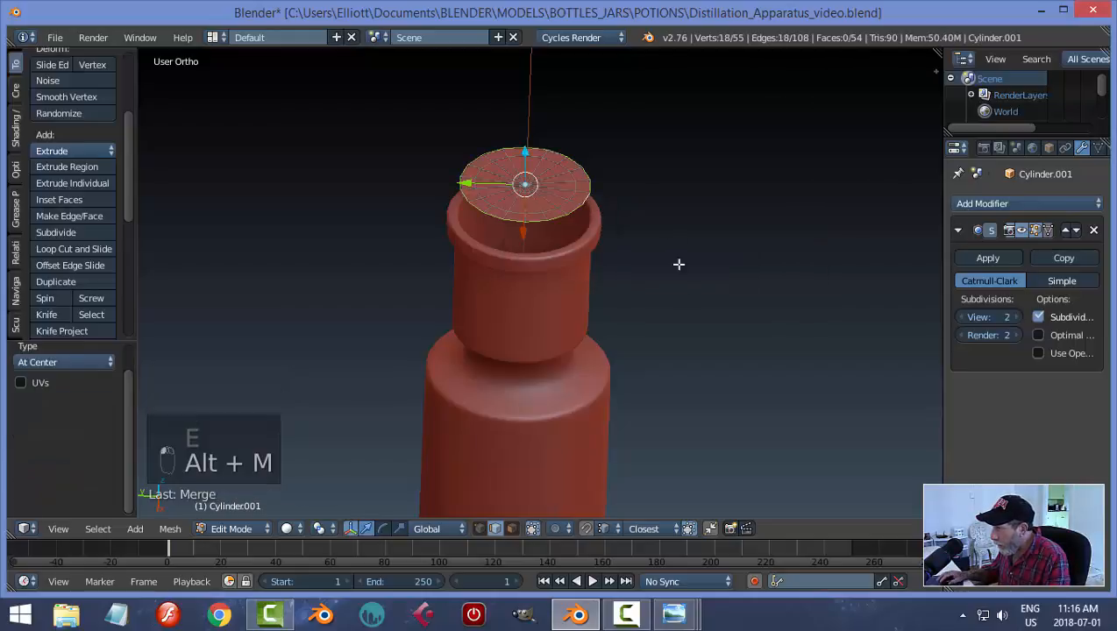
right_click(510, 263)
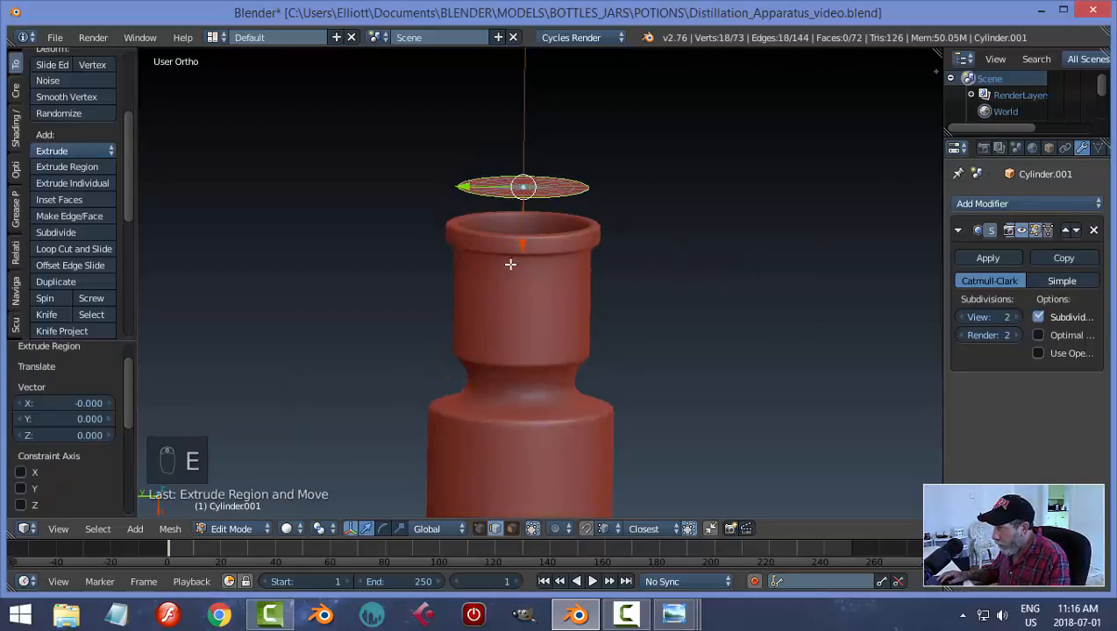
key("e")
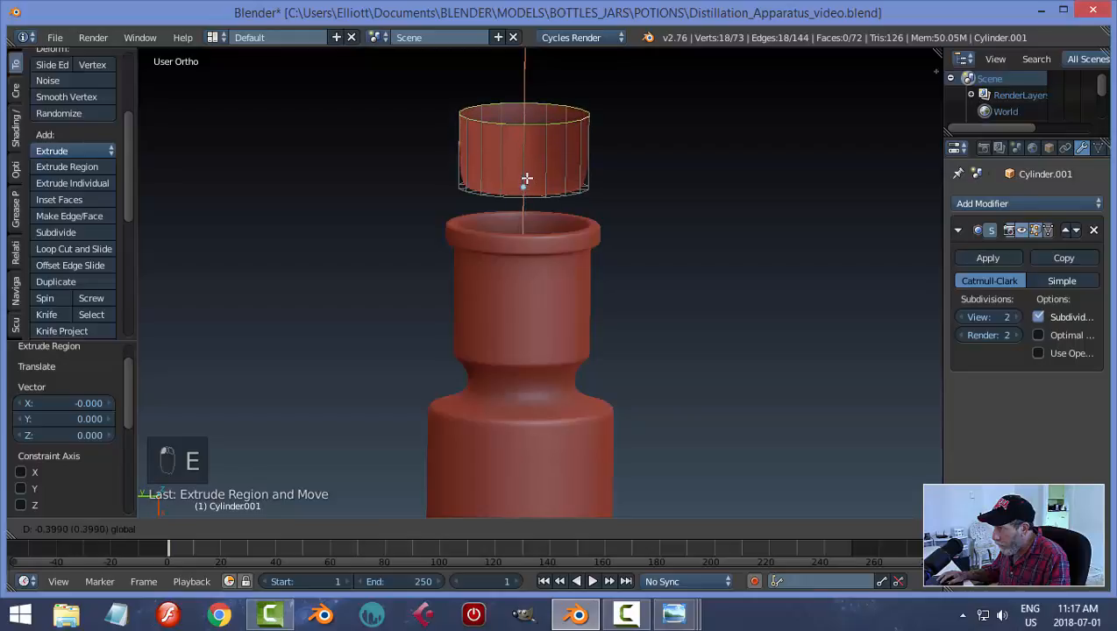
left_click(527, 166)
key("s")
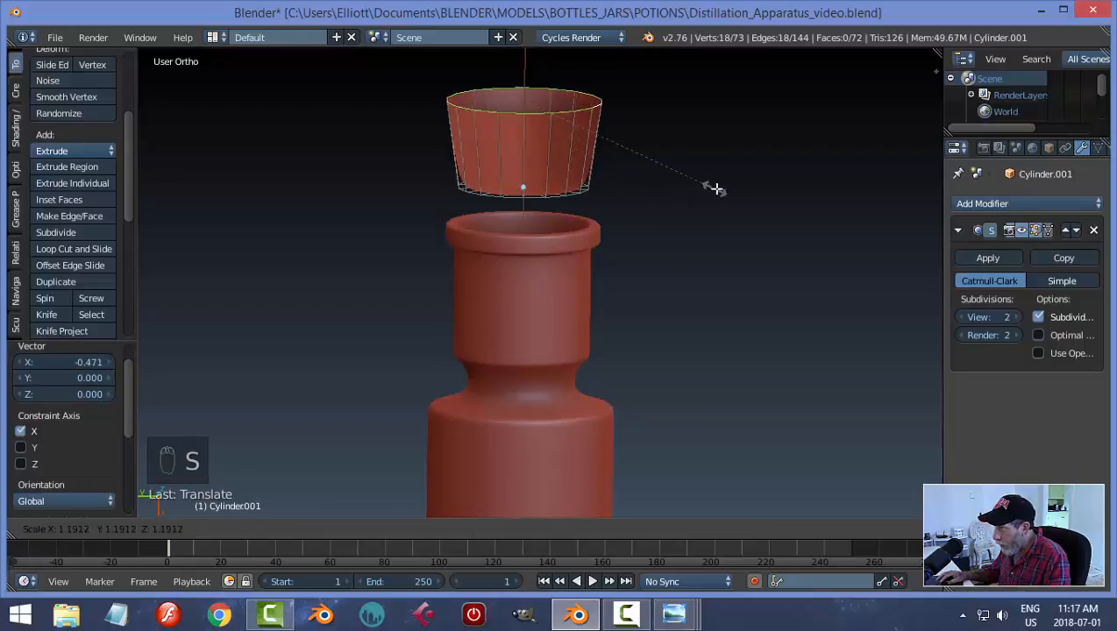
left_click(723, 186)
middle_click_drag(682, 170, 685, 232, "shift")
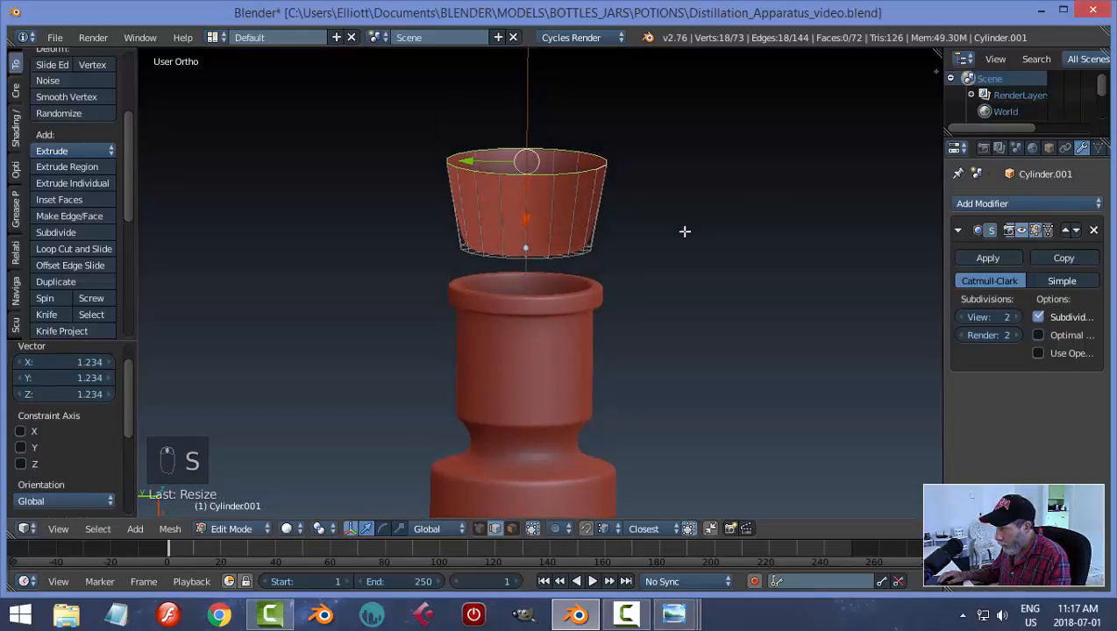
Extrude the flared rim about 0.08 further along X, then extrude it inward at a scale of 0.767
key("e")
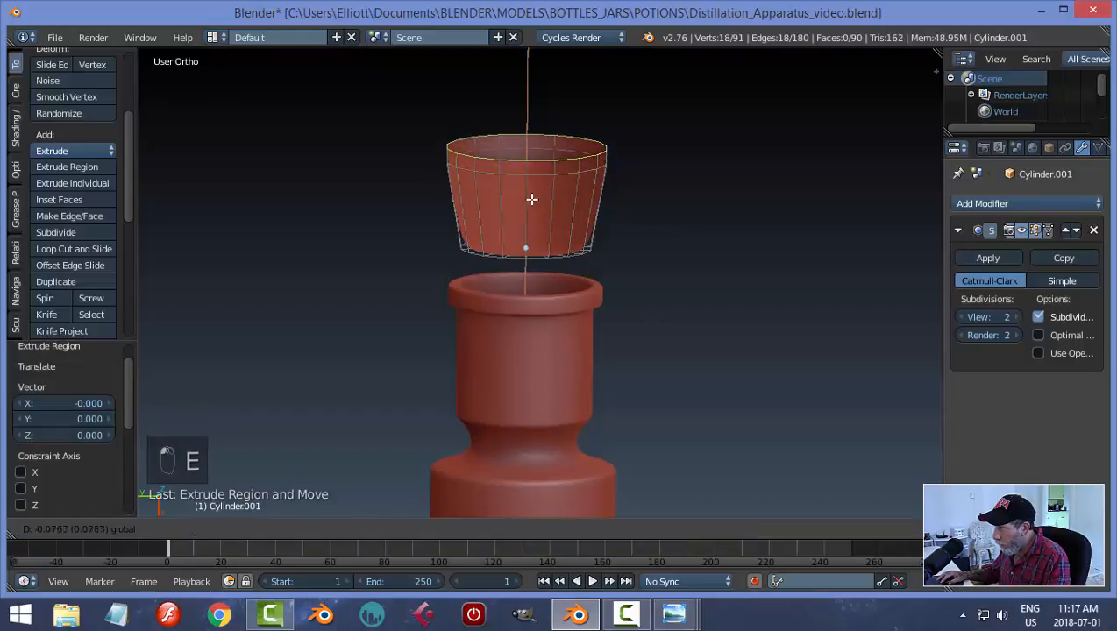
left_click(643, 207)
key("e")
right_click(641, 206)
key("s")
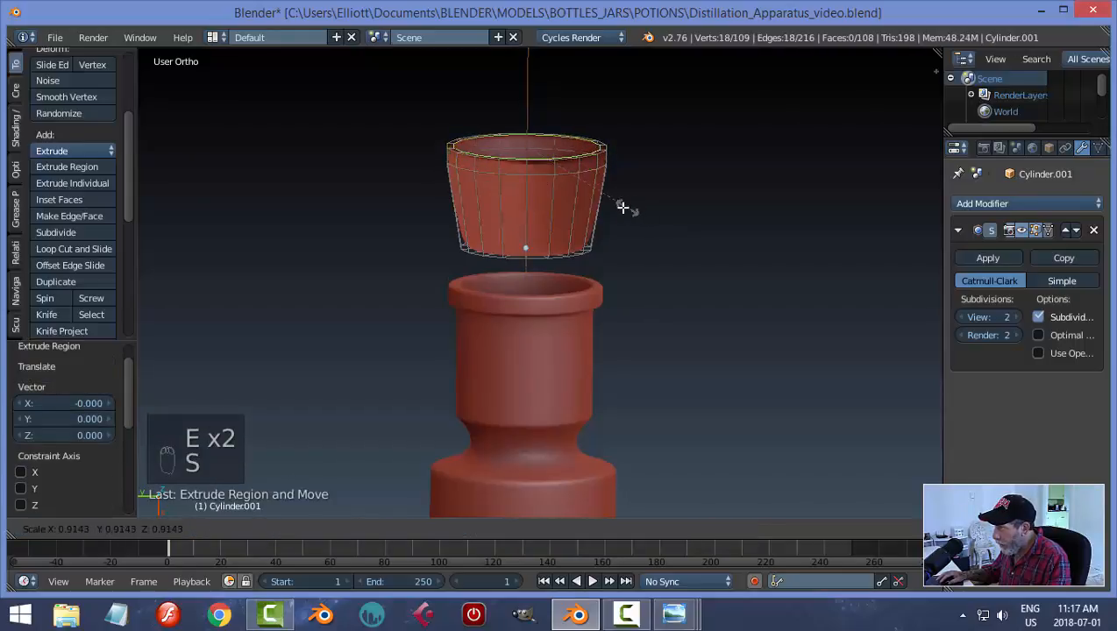
left_click(605, 208)
middle_click_drag(689, 180, 691, 195)
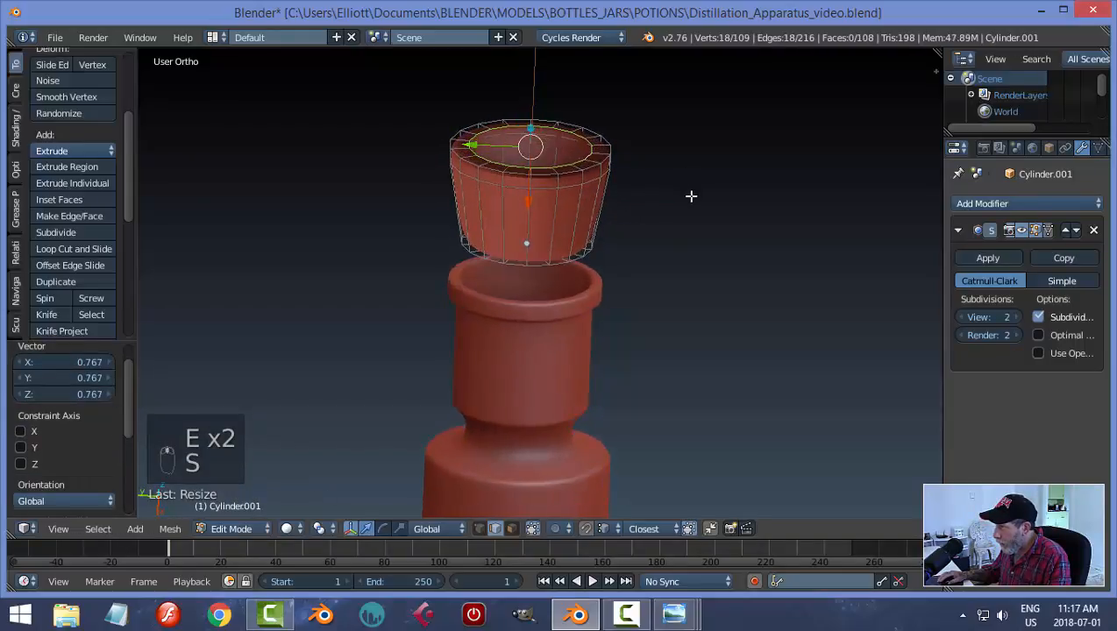
Extrude the stopper's inner edge inward at a scale of about 0.45, then close the wide end by extruding and merging at center
key("e")
right_click(691, 196)
key("s")
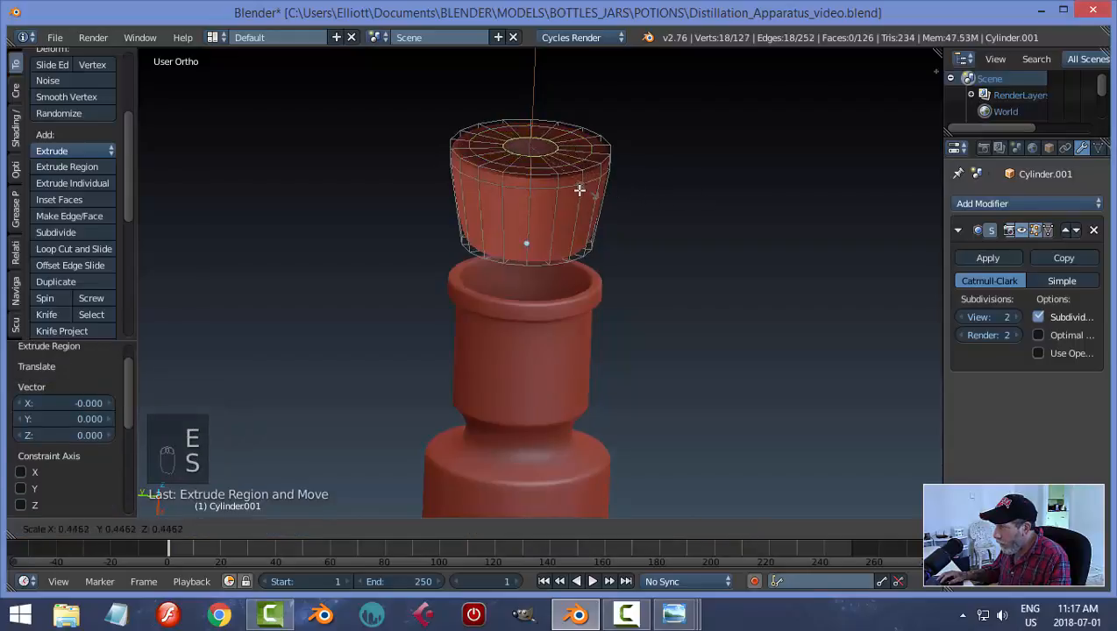
left_click(576, 188)
key("e")
right_click(616, 198)
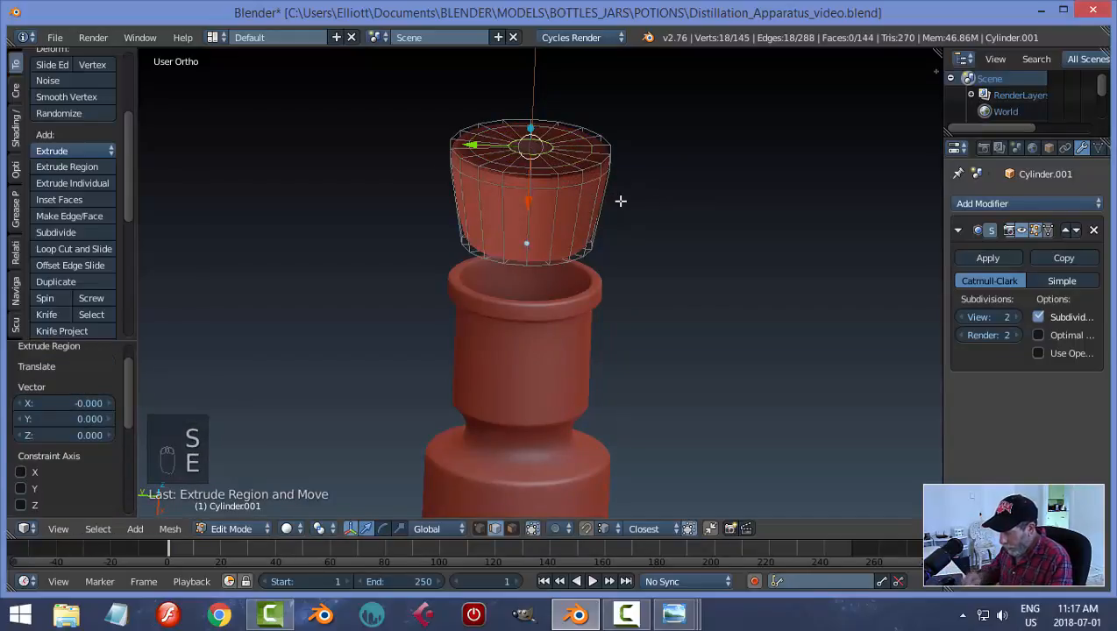
key("alt+m")
left_click(619, 200)
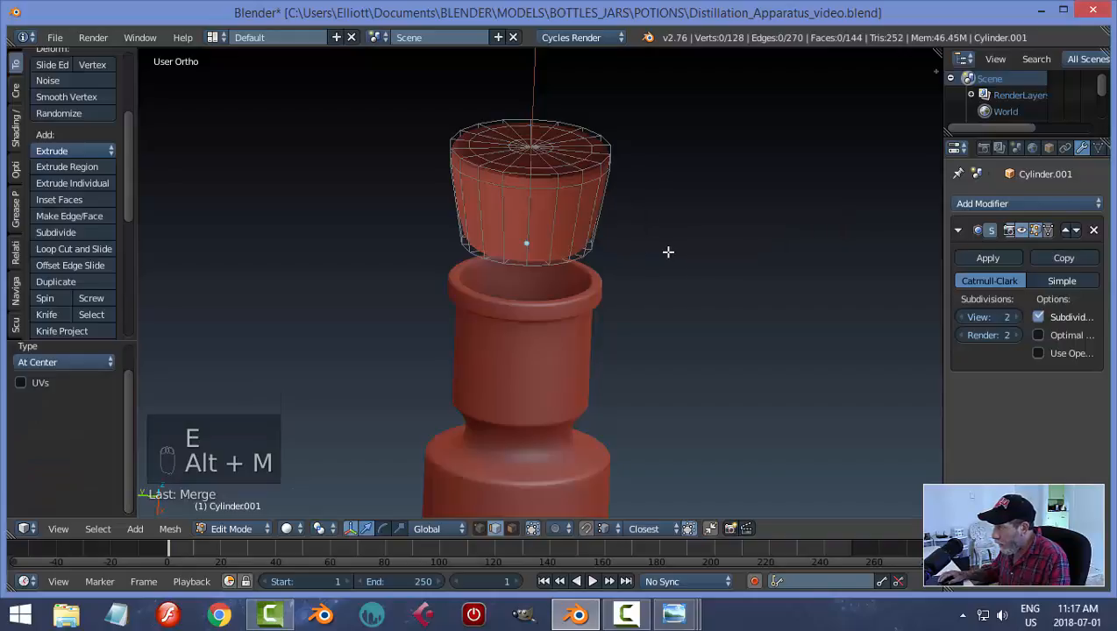
Make the normals of the entire stopper mesh consistent
key("a")
key("ctrl+n")
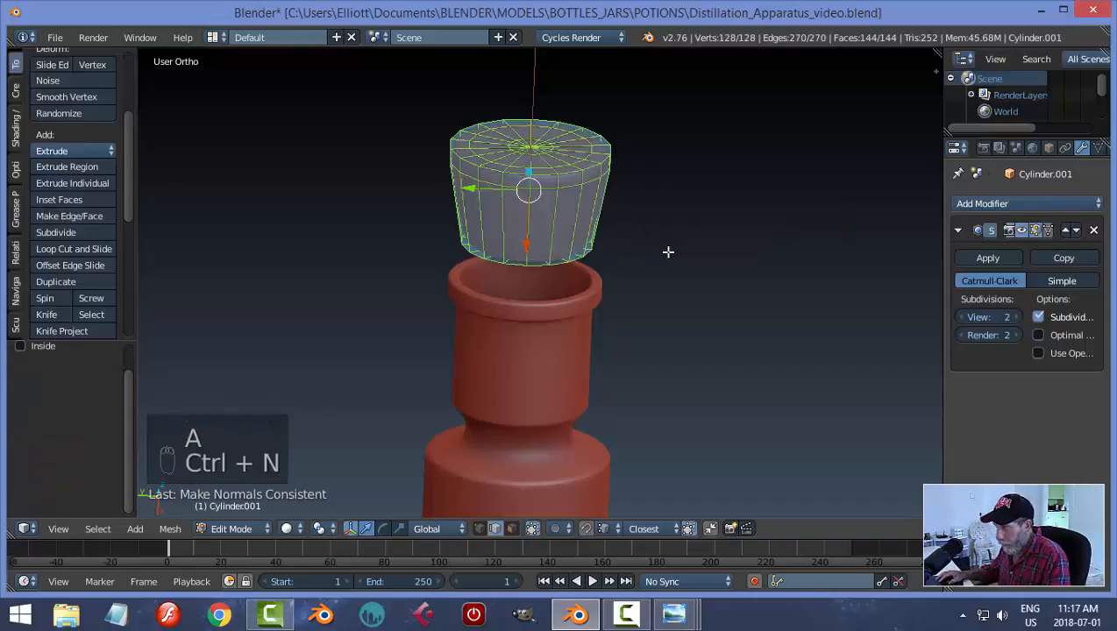
key("a")
Add one edge loop near the stopper's narrow end at a slide factor of 0.819, then return to Object Mode and shade it smooth
middle_click_drag(666, 239, 587, 224)
key("ctrl+r")
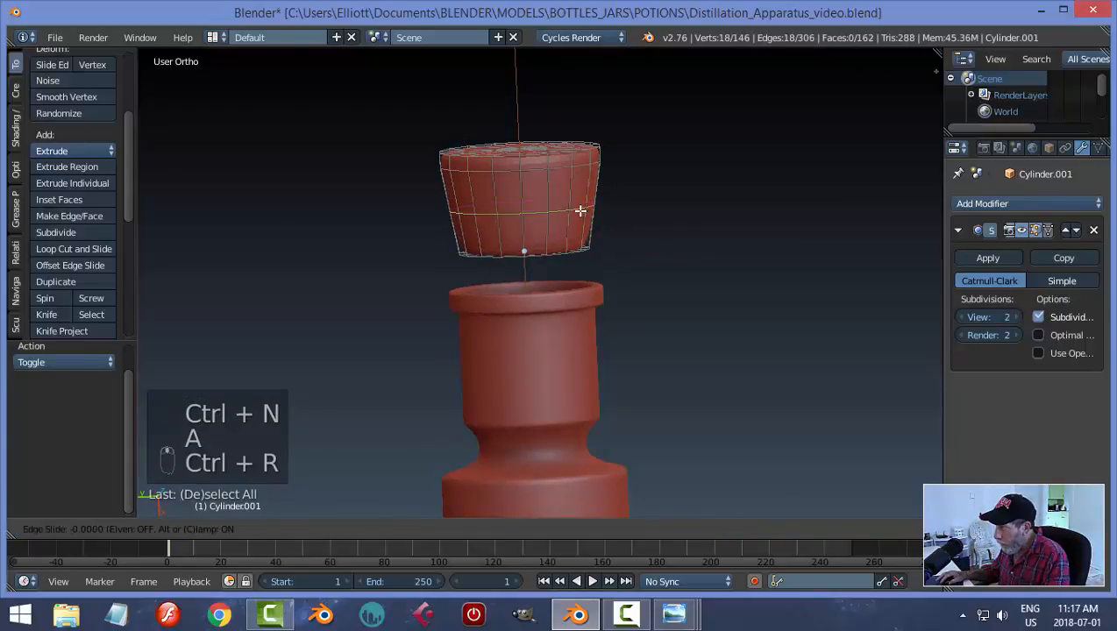
left_click(591, 246)
key("Tab")
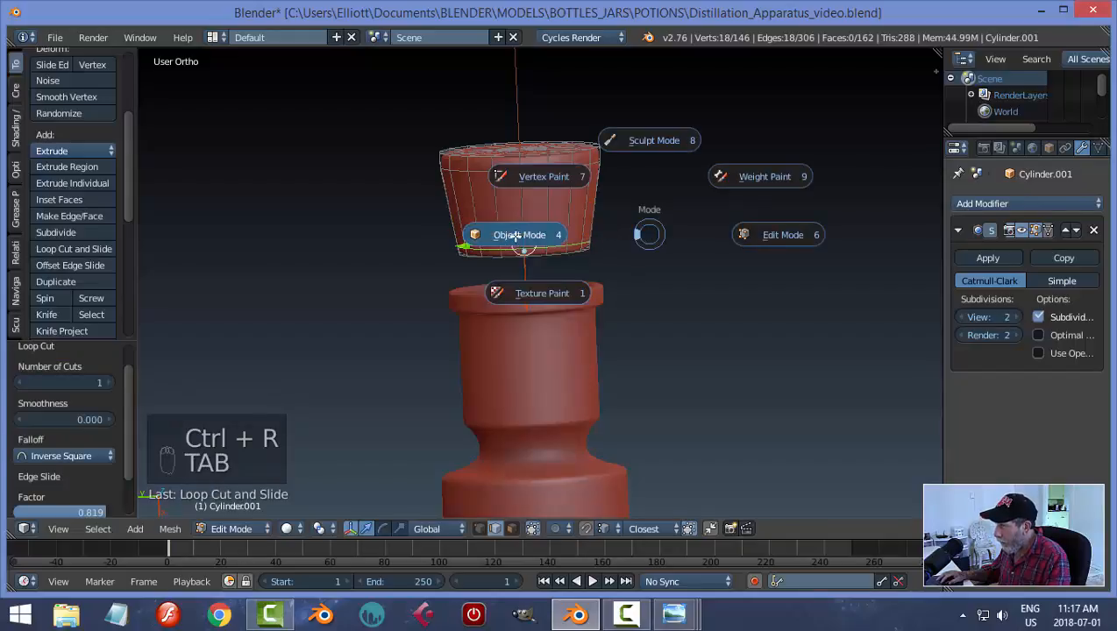
middle_click_drag(686, 212, 539, 248)
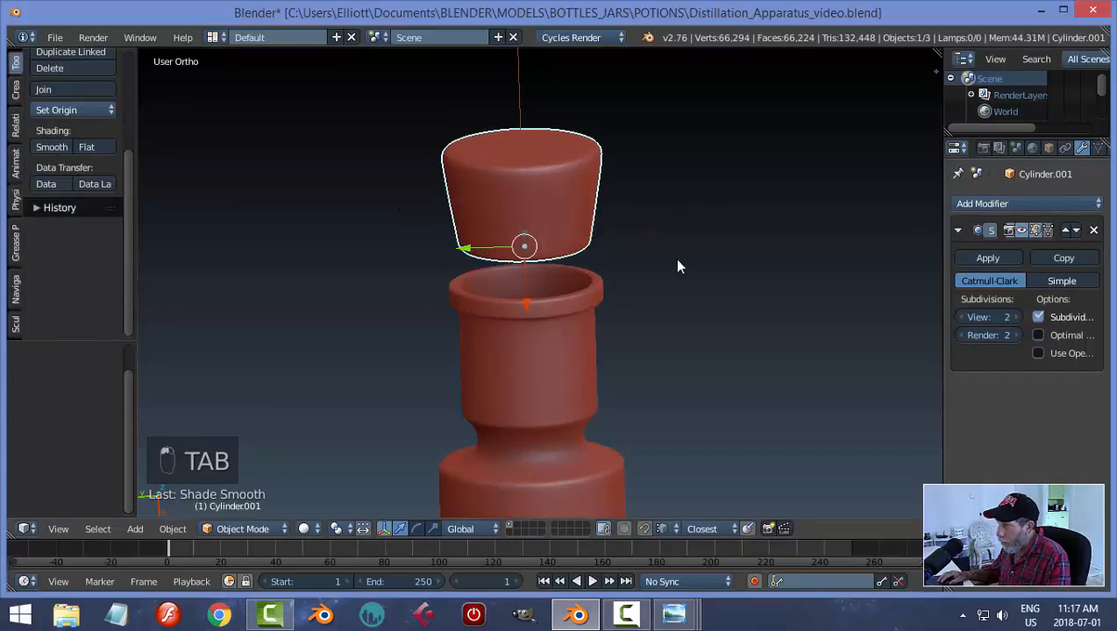
Move the stopper 0.296 along X into the condenser's mouth
scroll(545, 326, "down", 1)
key("g")
key("x")
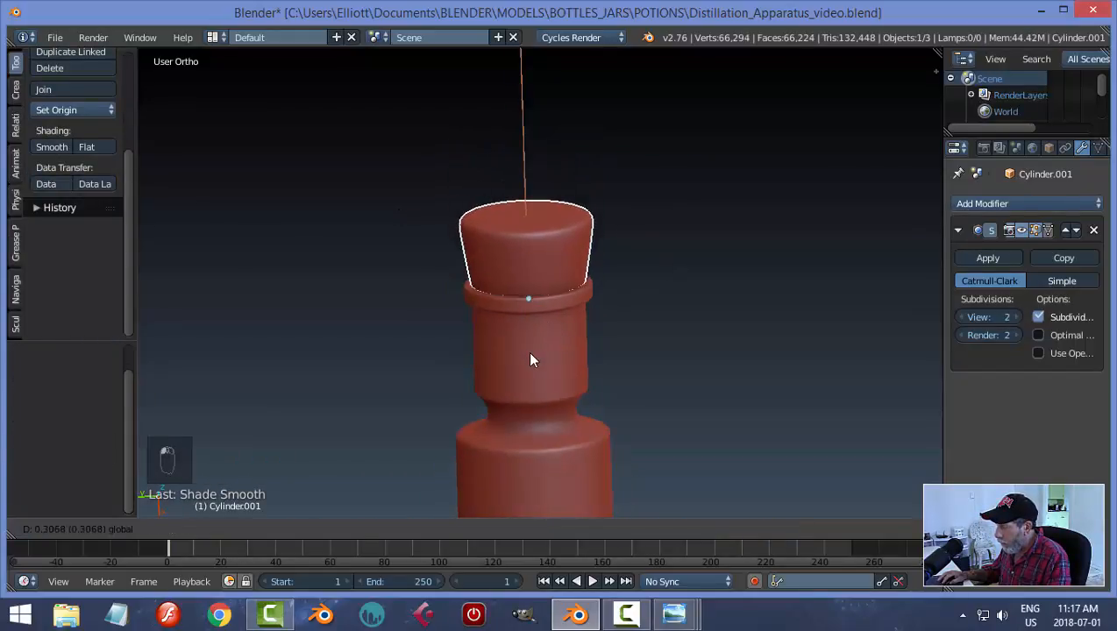
left_click(526, 349)
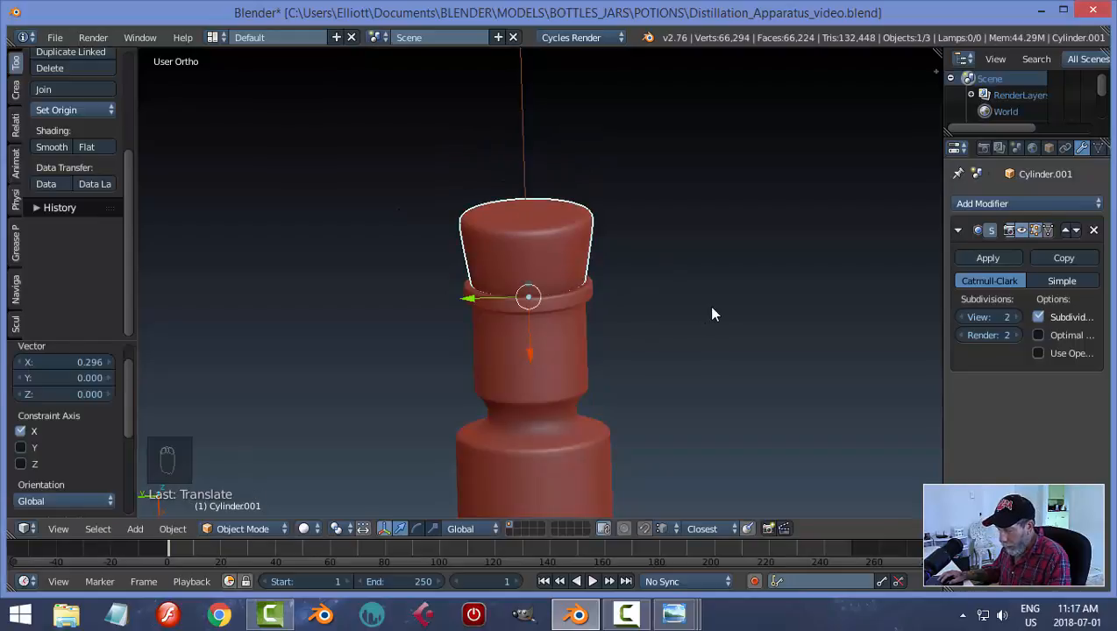
Scale the stopper's whole mesh to 0.905 in Edit Mode, then return to Object Mode
key("Tab")
left_click(835, 306)
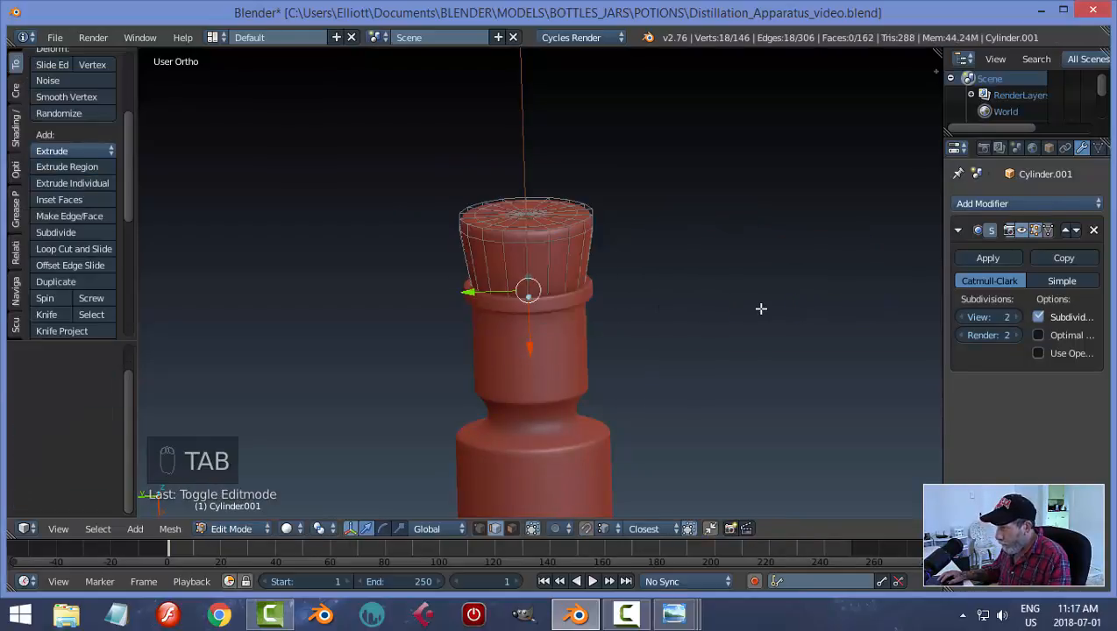
key("a")
key("a")
key("a")
key("s")
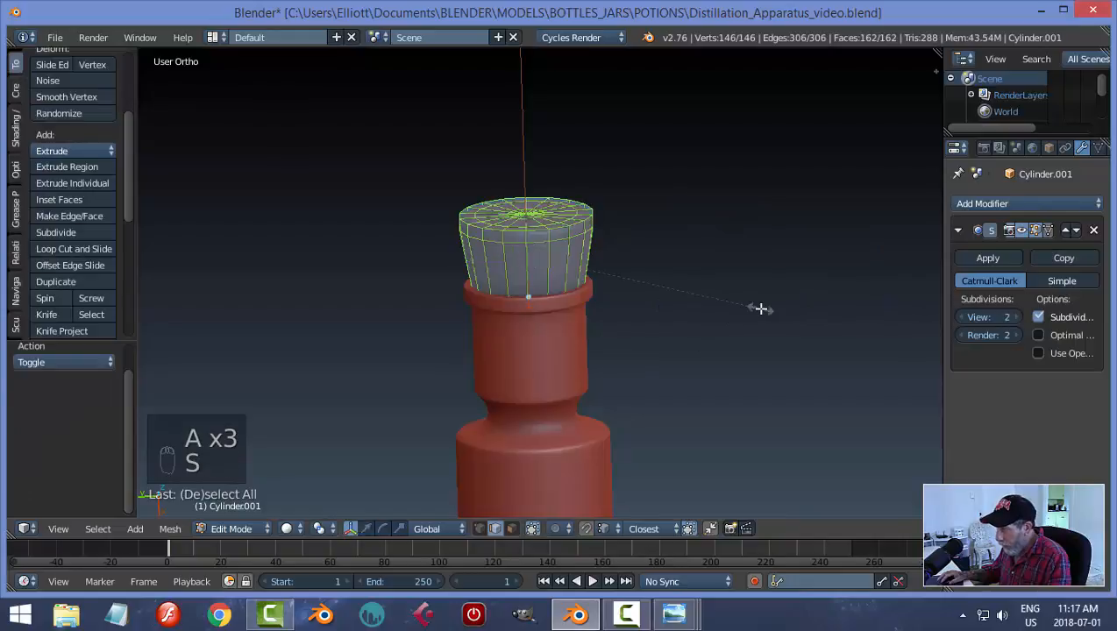
left_click(736, 313)
key("Tab")
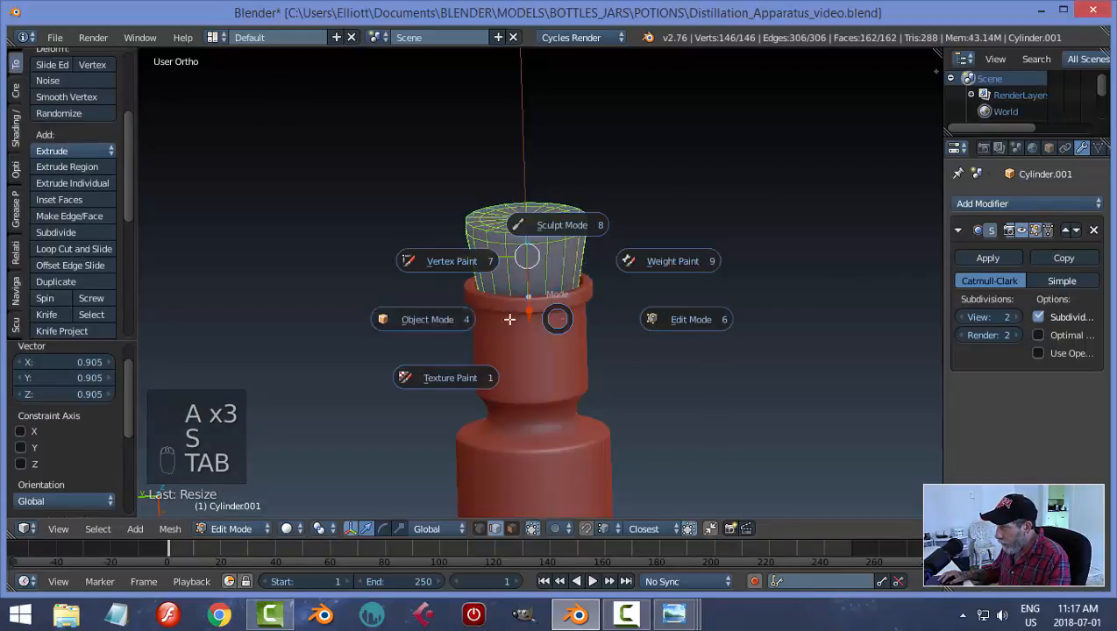
left_click(492, 316)
Push the stopper another 0.160 along X, deeper into the condenser's mouth
key("g")
left_click_drag(535, 356, 538, 371)
middle_click_drag(686, 310, 612, 314)
Inspect the stopper's fit and the inner coil by showing the condenser body as Wire, then restore its Textured draw type
right_click(611, 291)
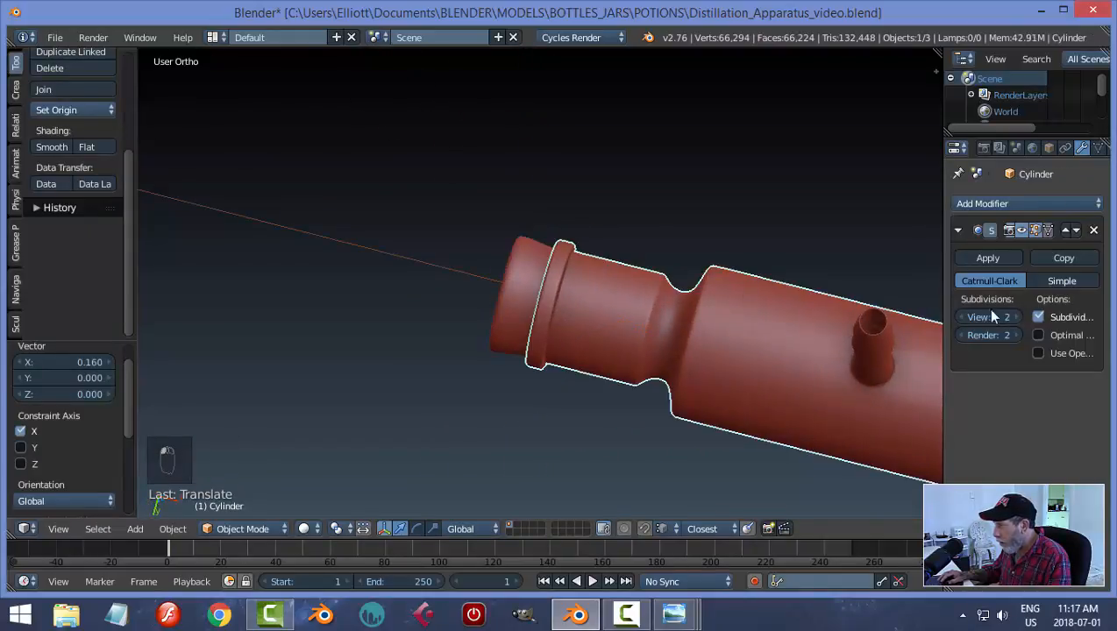
left_click(1048, 149)
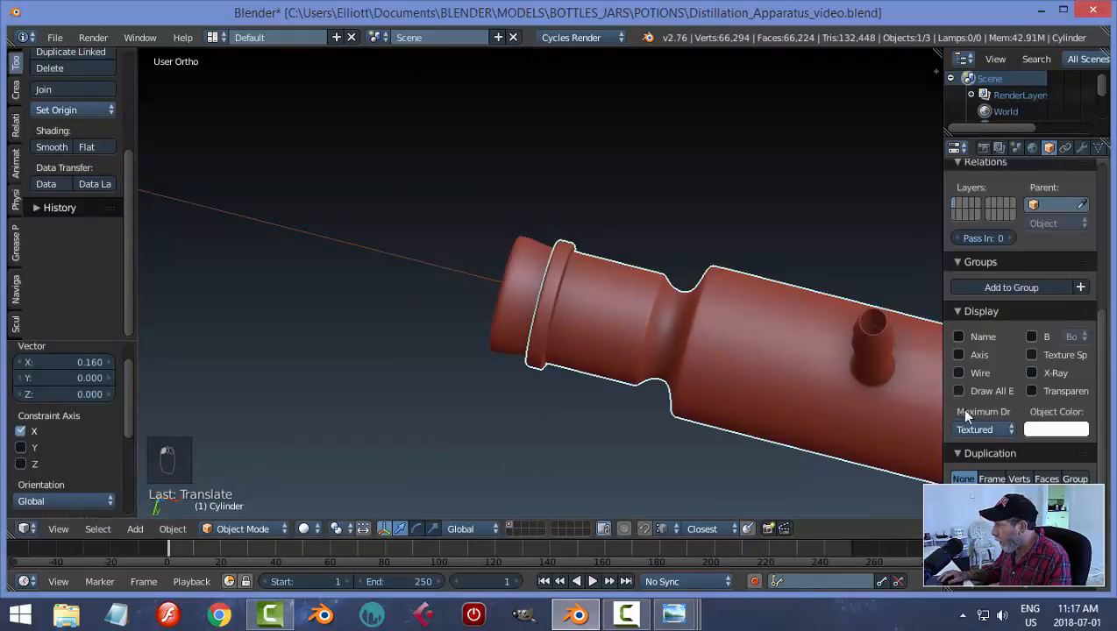
left_click(982, 429)
left_click(942, 391)
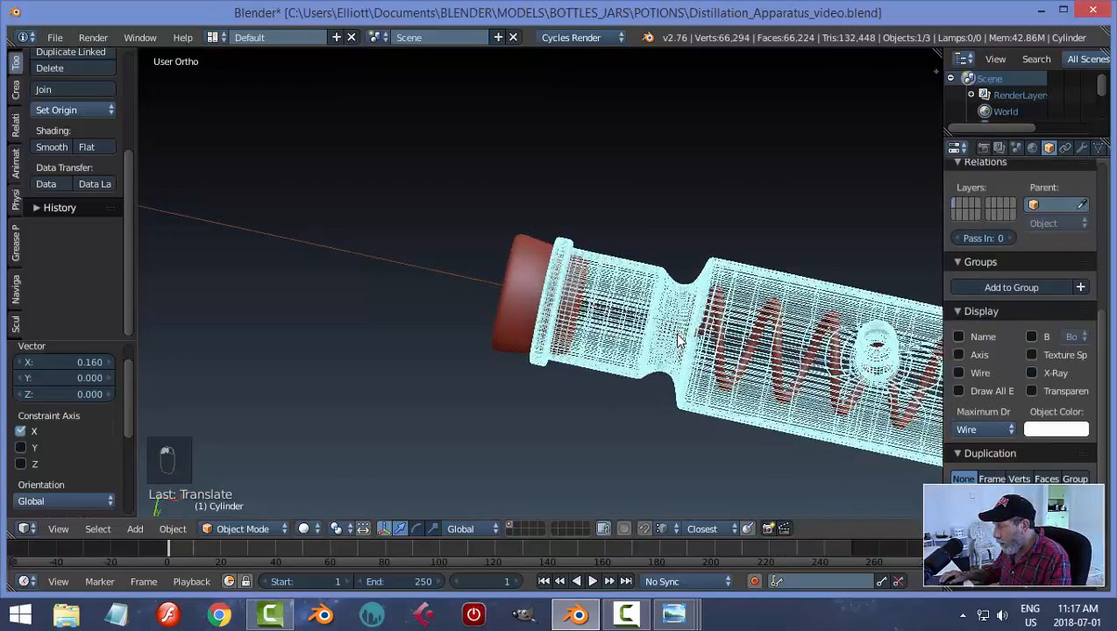
middle_click_drag(627, 358, 631, 320)
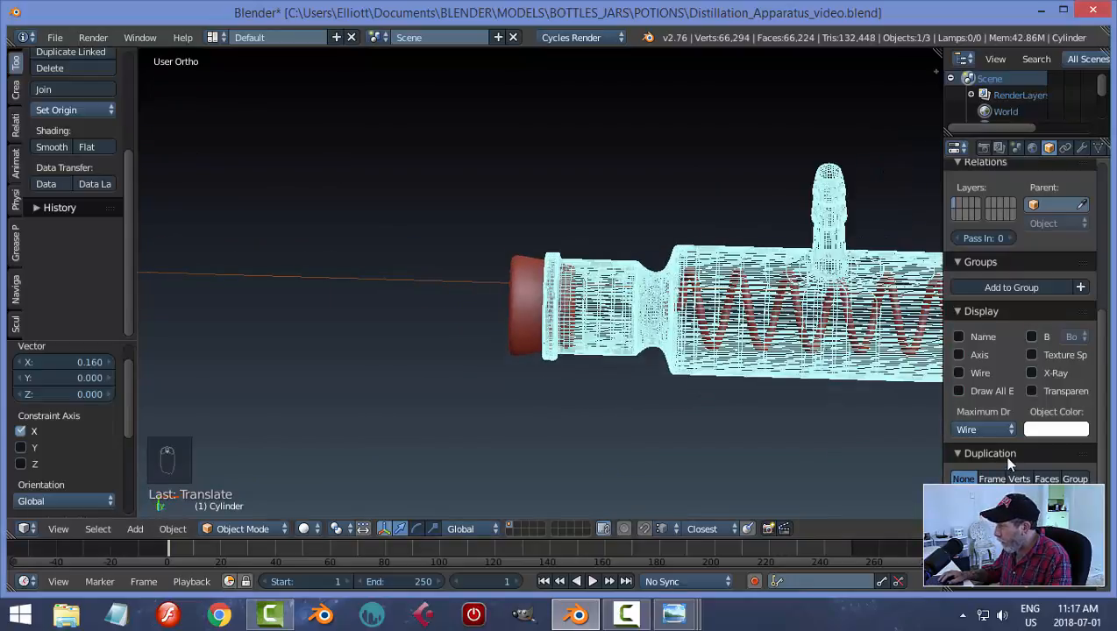
left_click(973, 430)
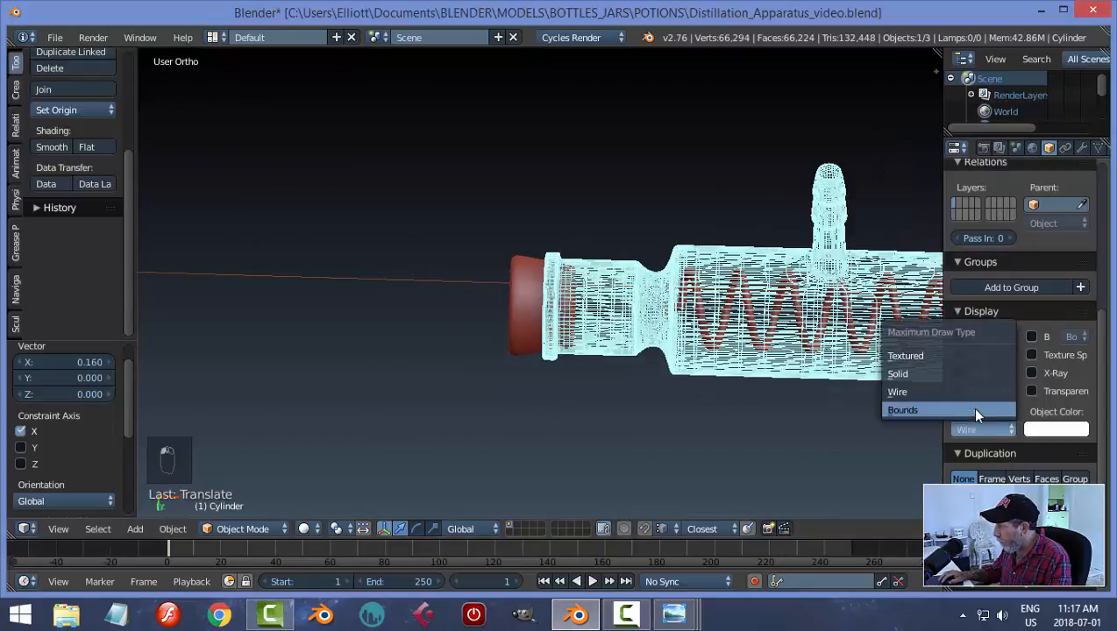
left_click(950, 356)
Deselect all objects and save the finished condenser over the existing blend file
key("KP_1")
scroll(773, 340, "down", 5)
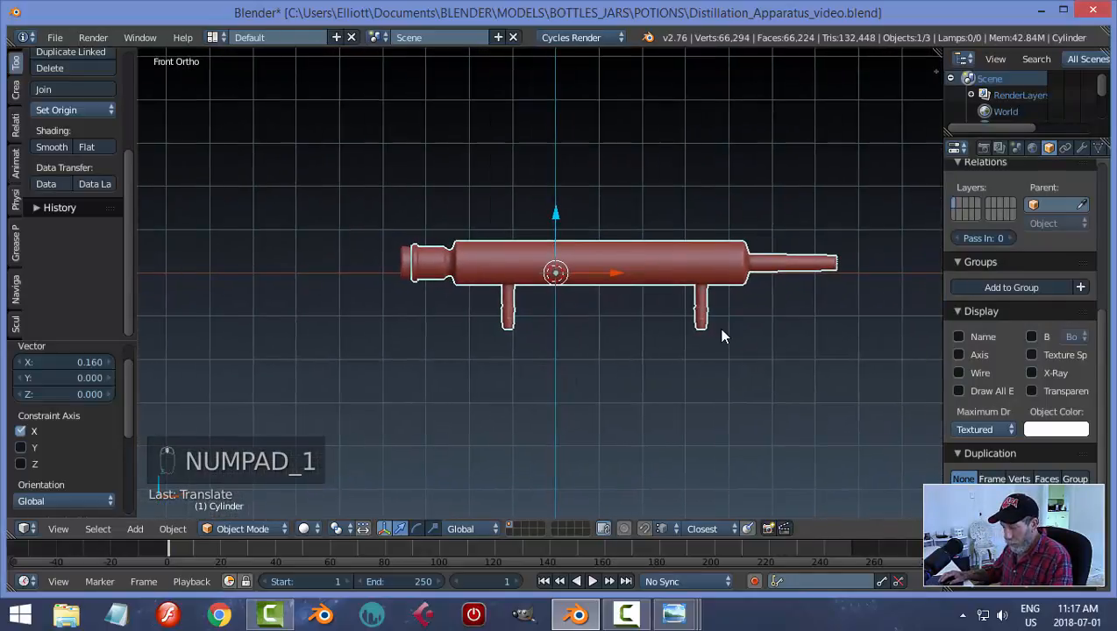
key("a")
key("a")
scroll(438, 298, "up", 2)
scroll(365, 292, "up", 3)
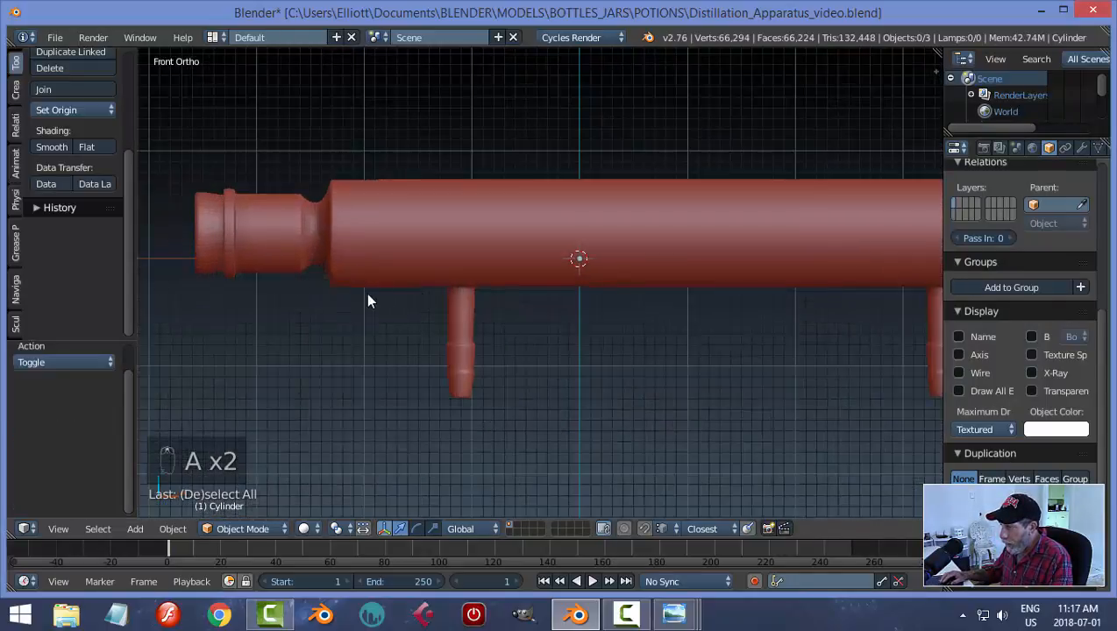
scroll(360, 292, "down", 3)
middle_click_drag(674, 327, 561, 334, "shift")
key("ctrl+s")
left_click(693, 328)
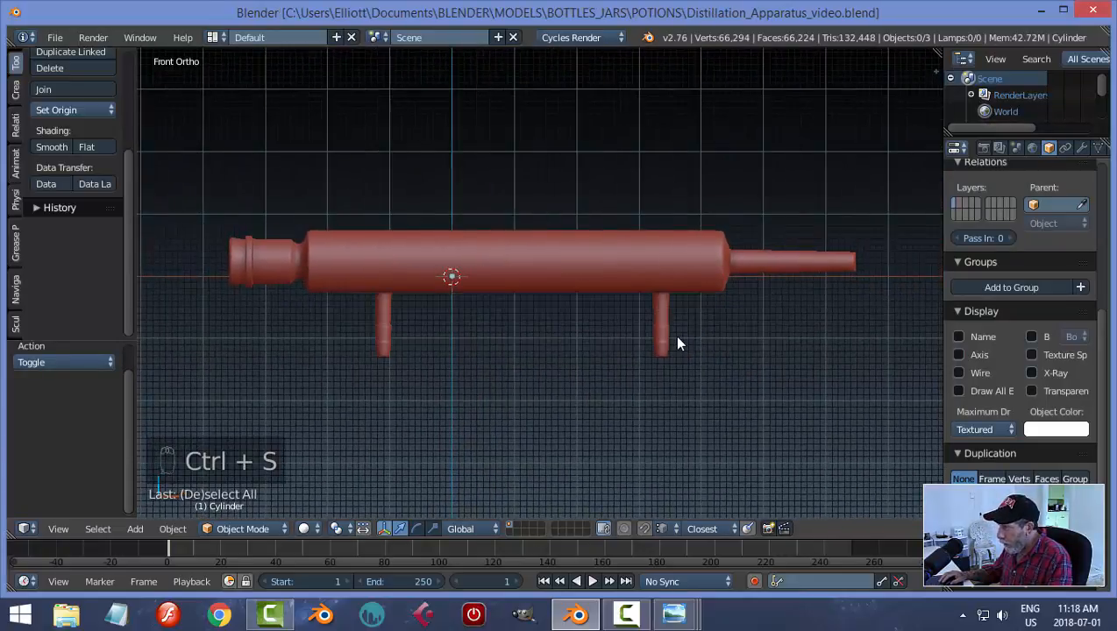
mouse_move(673, 335)
middle_mouse_down()
mouse_move(646, 323)
mouse_move(563, 359)
mouse_move(661, 373)
mouse_move(564, 337)
mouse_move(694, 351)
mouse_move(680, 349)
middle_mouse_up()
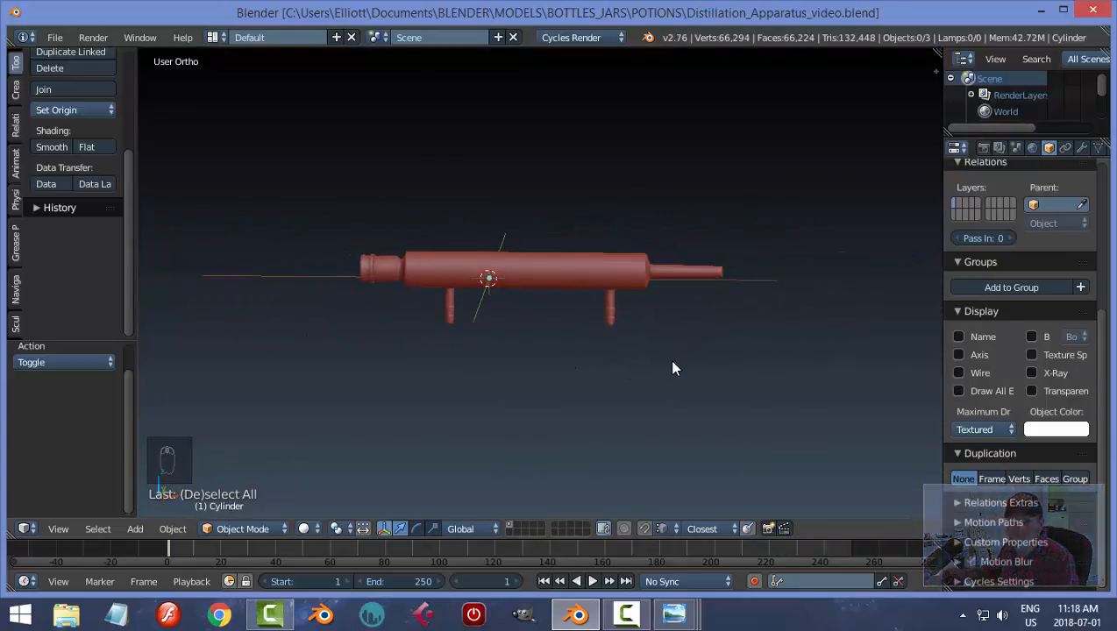